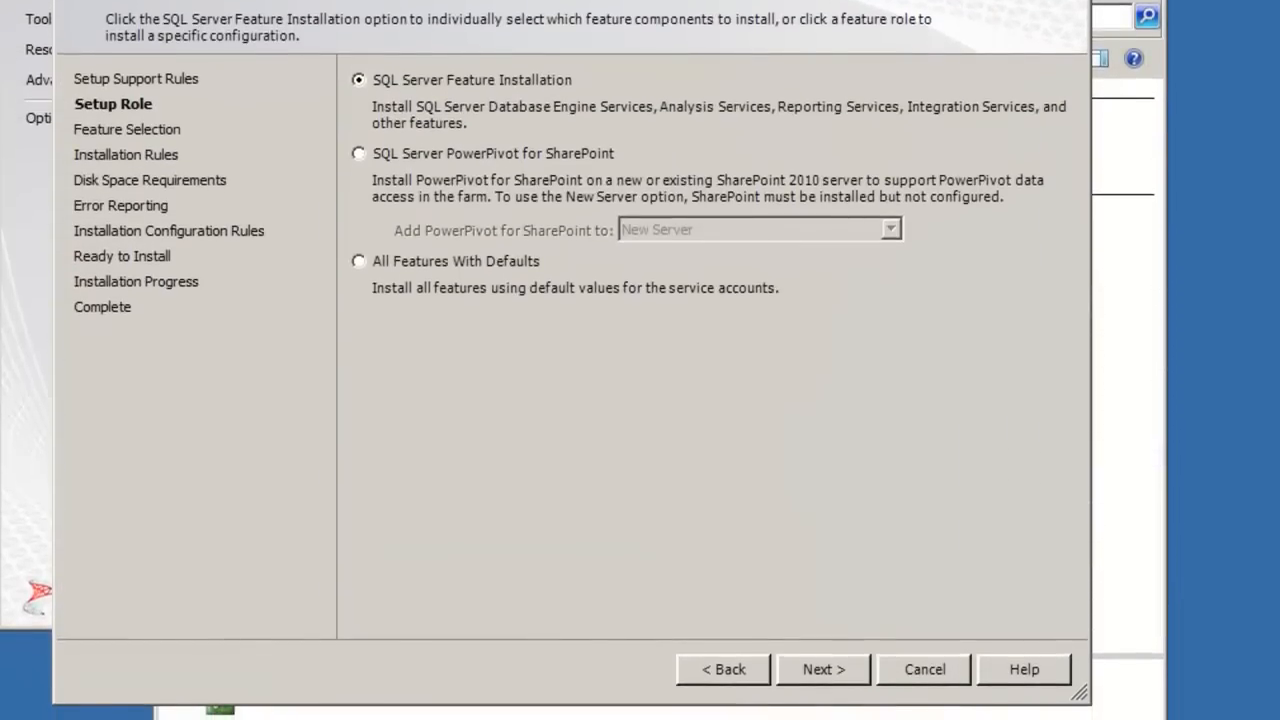
# Choose SQL Server Feature Installation with Database Engine Services, Analysis Services, Reporting Services, and Management Tools Basic and Complete.
pyautogui.press('Return')
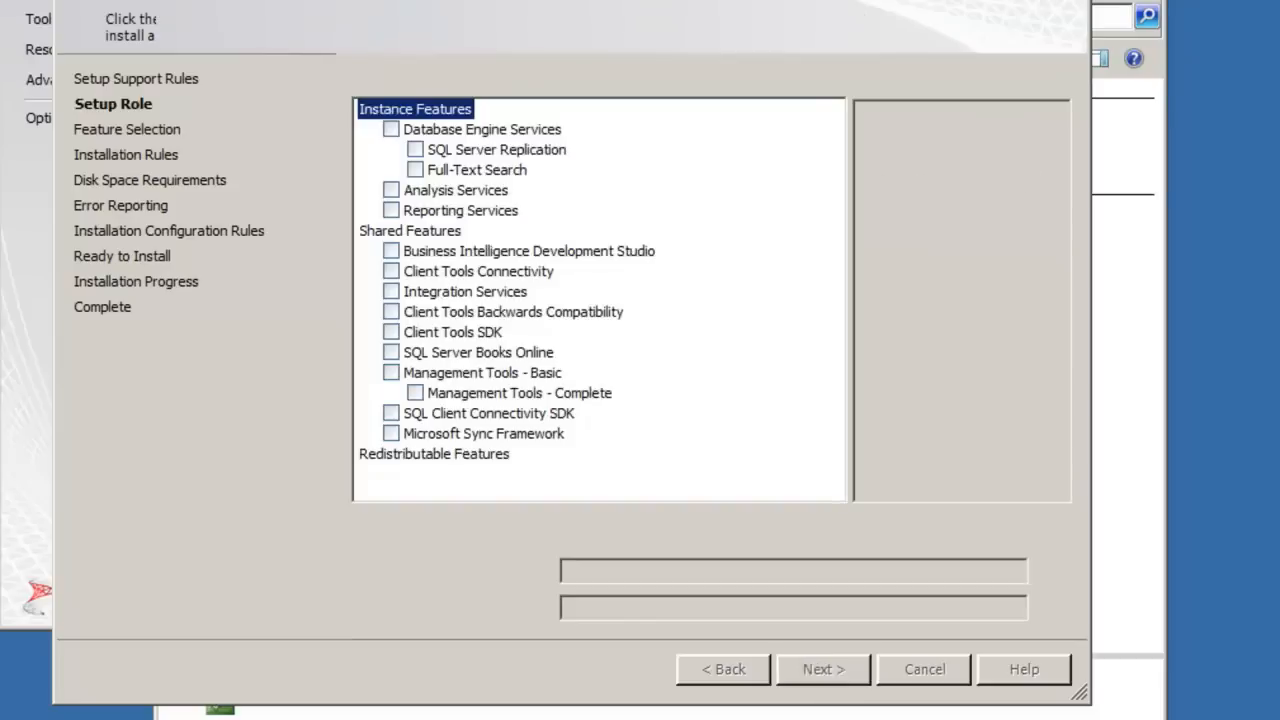
pyautogui.click(391, 129)
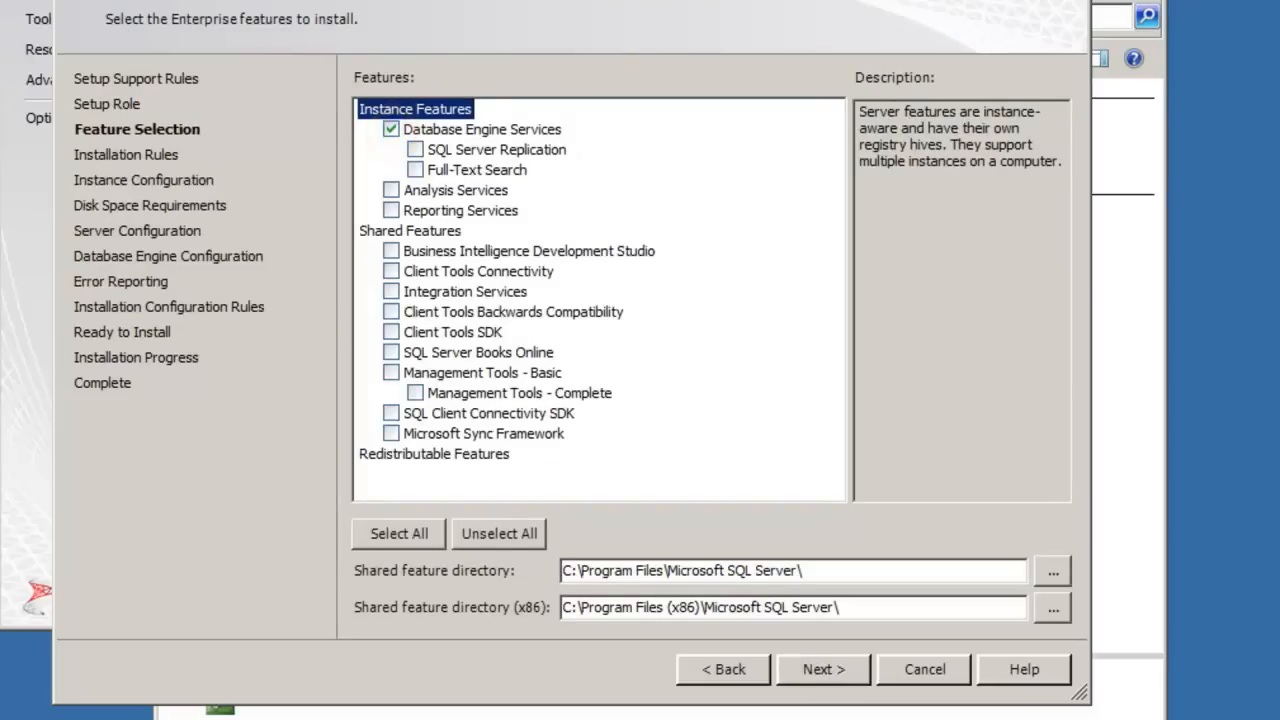
pyautogui.click(391, 190)
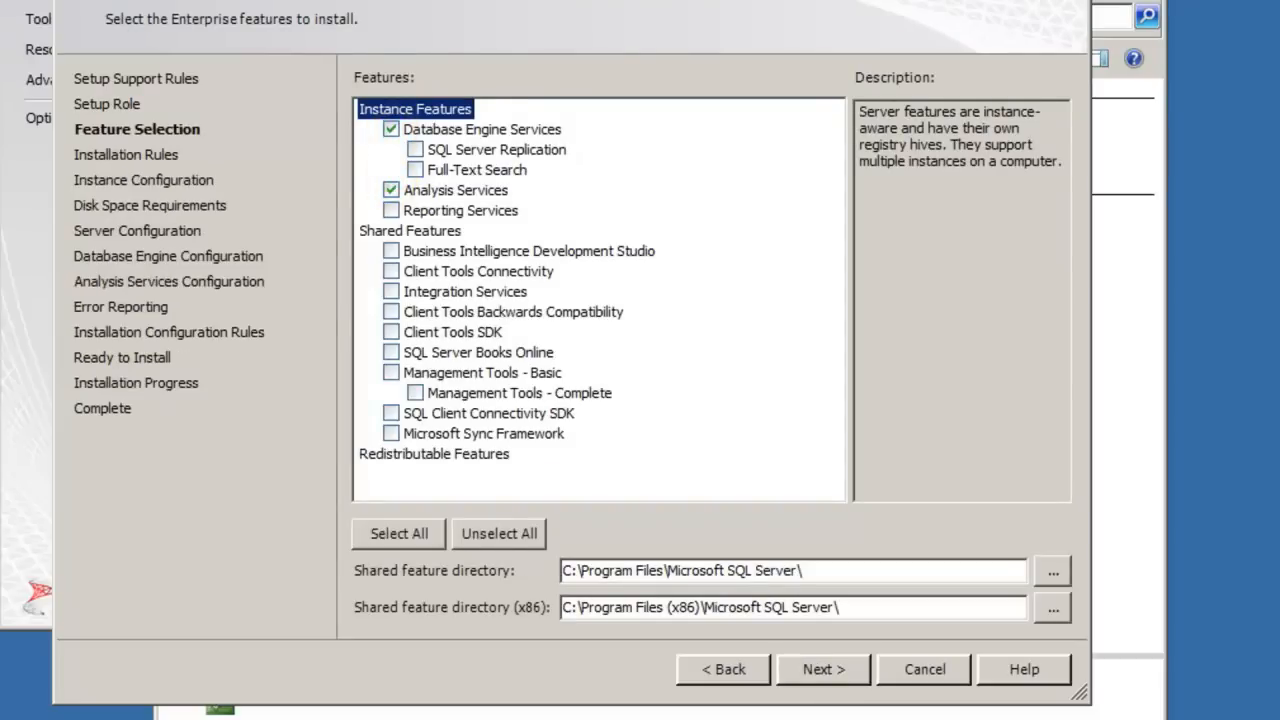
pyautogui.click(391, 210)
pyautogui.click(391, 372)
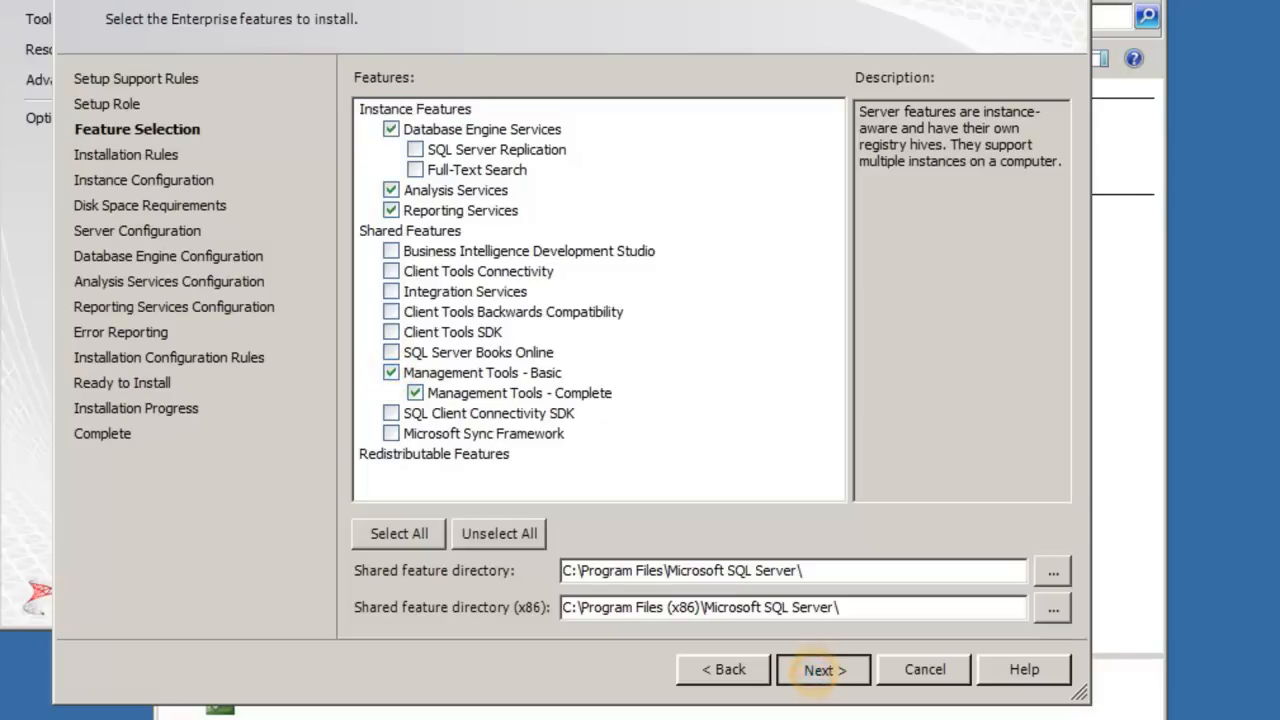
pyautogui.click(822, 669)
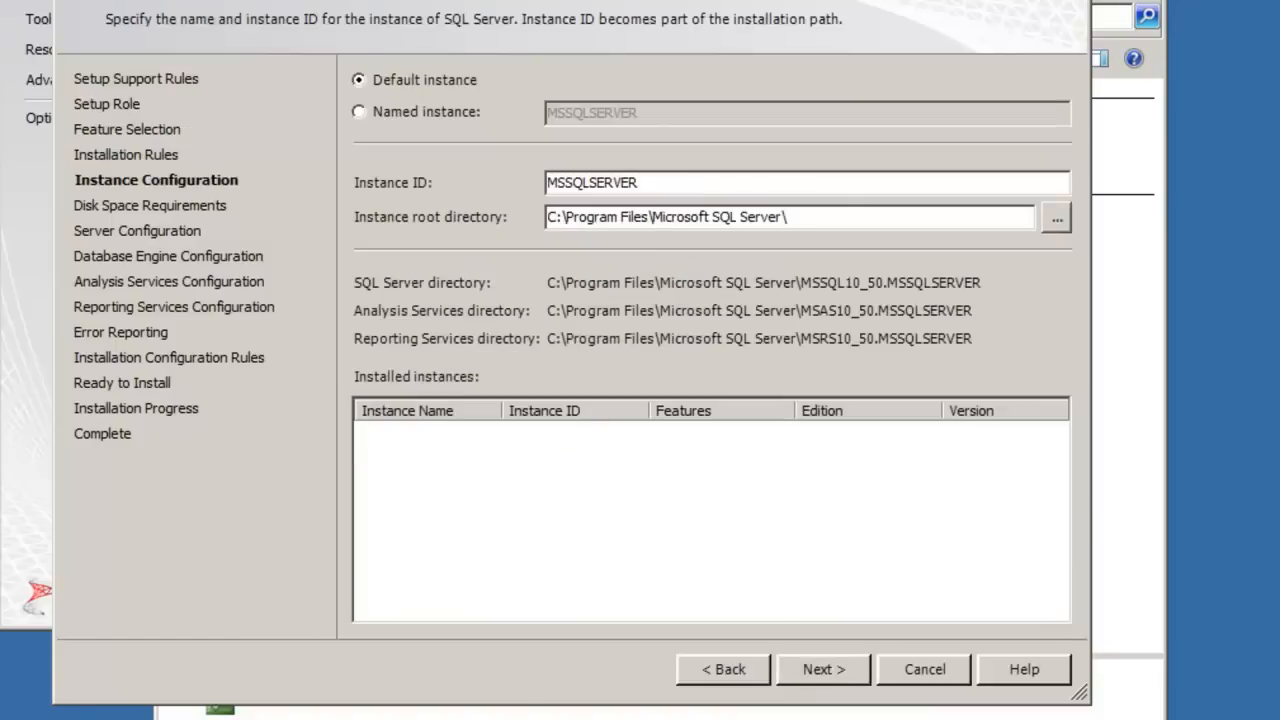
# Configure a named instance called Black and continue past the disk space requirements to the server configuration.
pyautogui.click(385, 111)
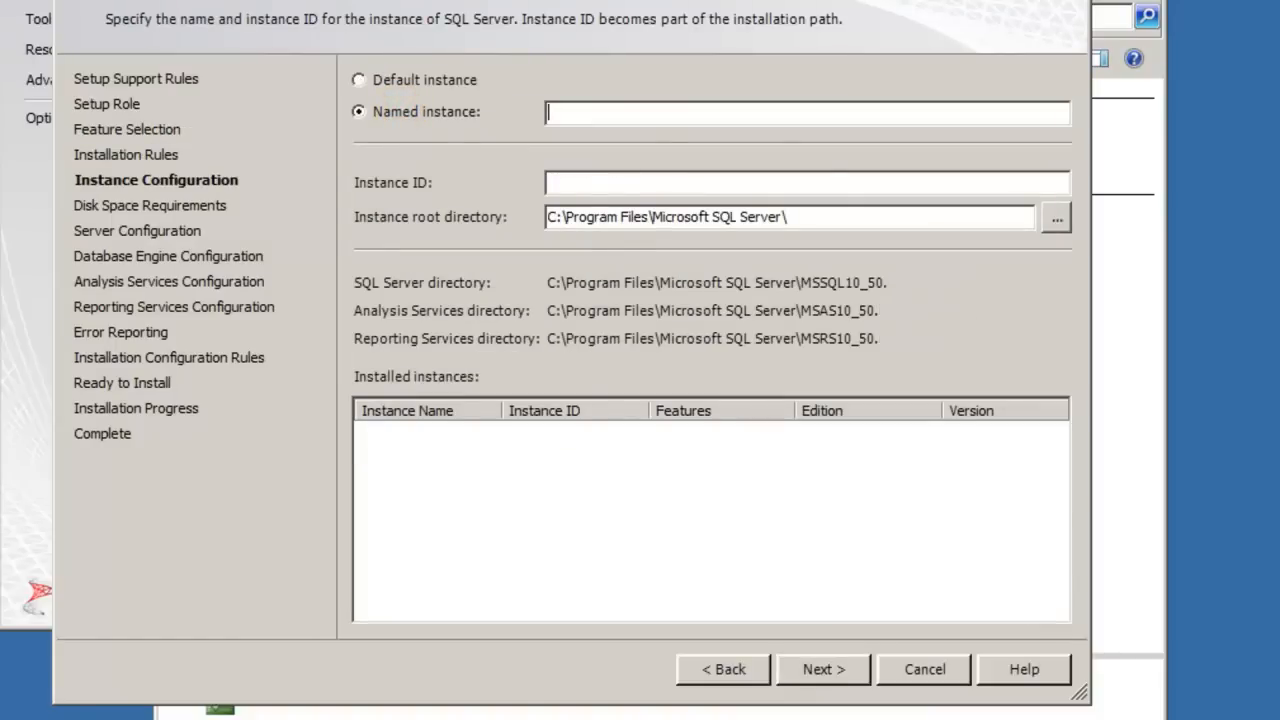
pyautogui.write('Black')
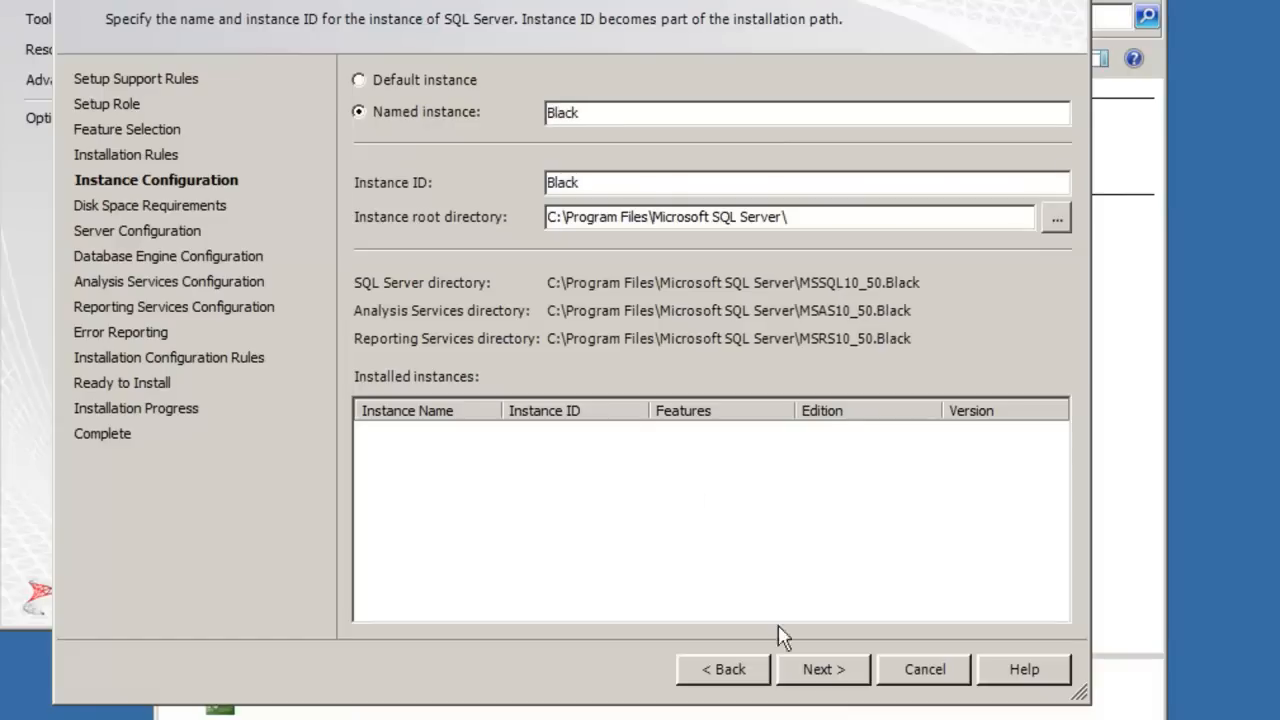
pyautogui.click(822, 669)
pyautogui.click(822, 669)
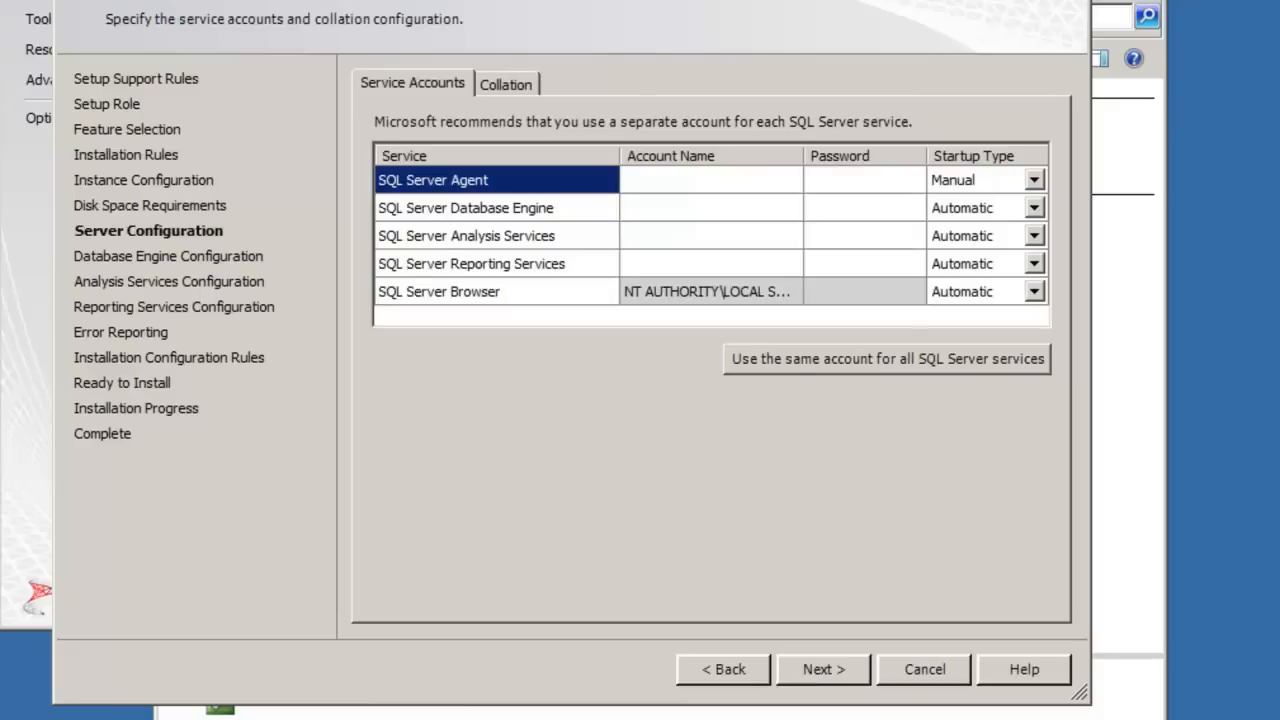
# Assign NT AUTHORITY\NETWORK SERVICE as the shared account for all SQL Server services.
pyautogui.click(880, 360)
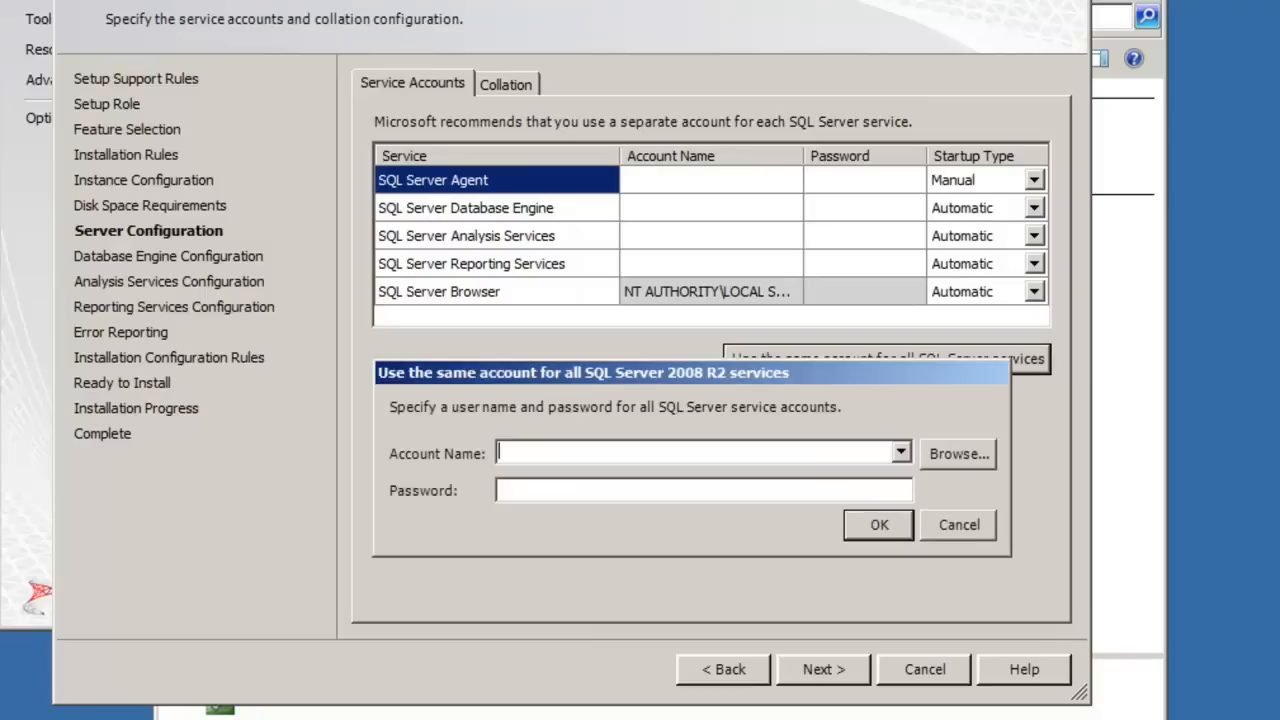
pyautogui.click(901, 452)
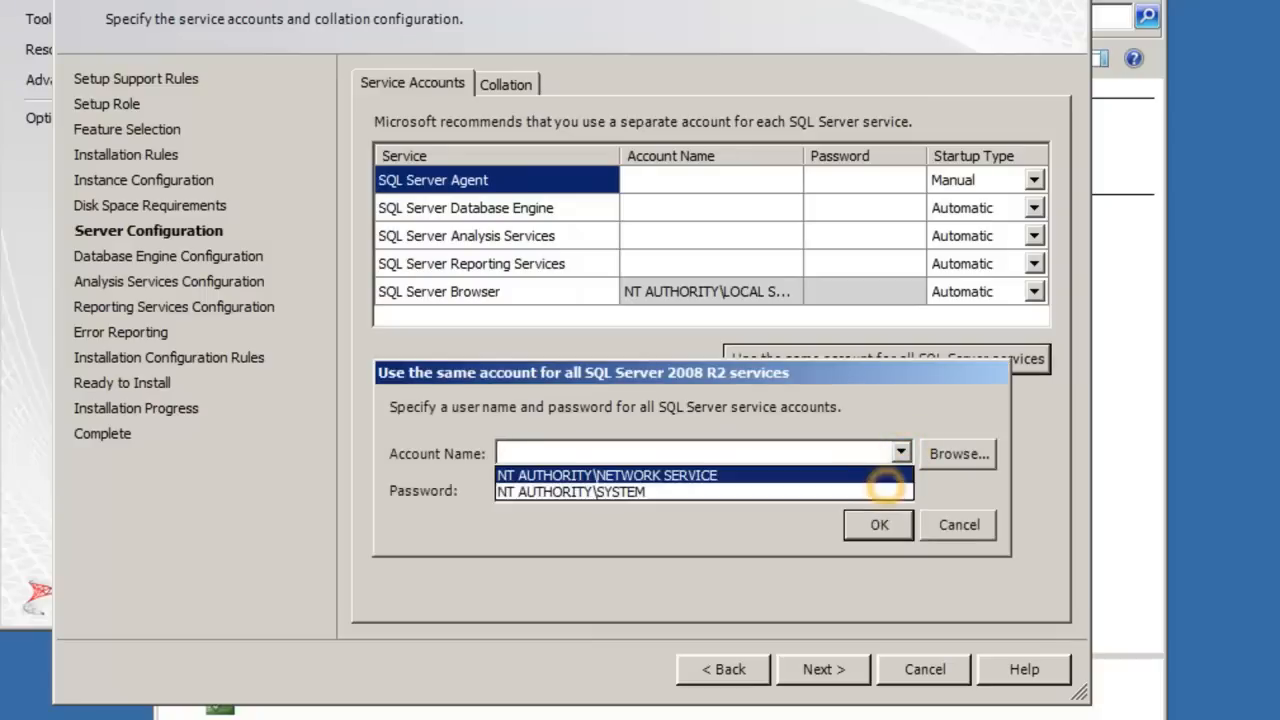
pyautogui.click(880, 476)
pyautogui.click(880, 530)
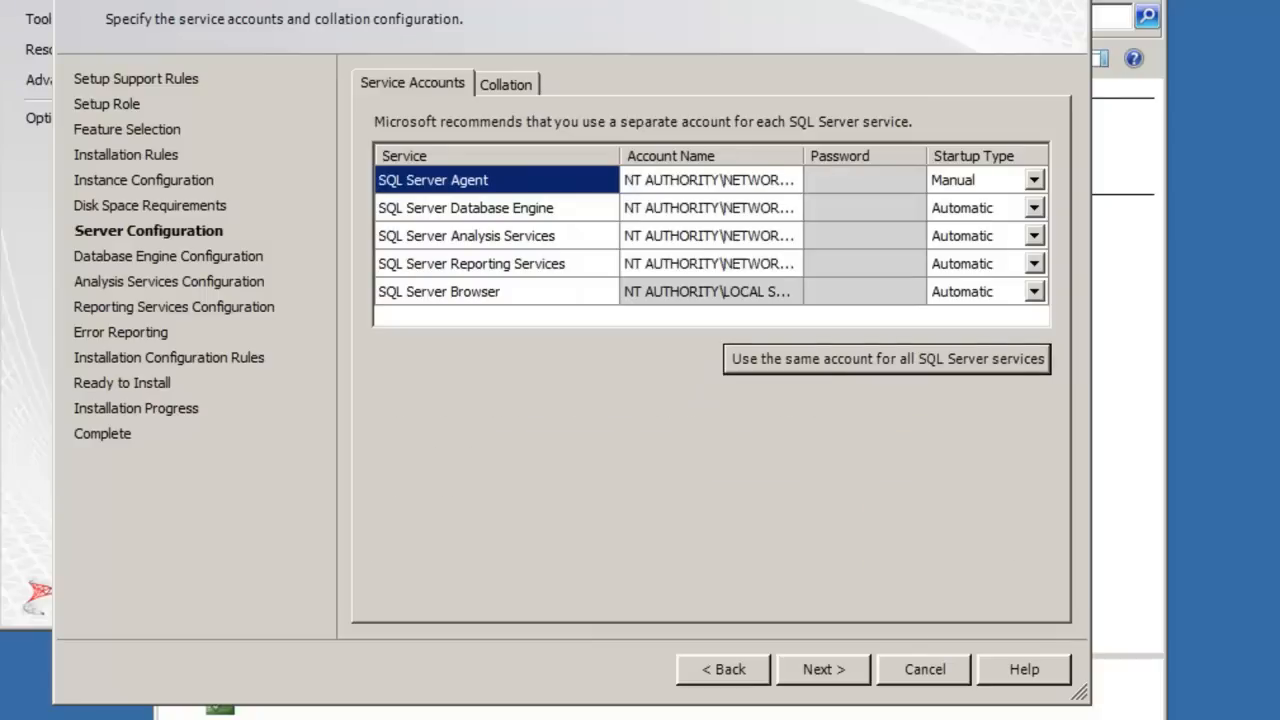
# Proceed to the Database Engine configuration and add the current user as a SQL Server administrator.
pyautogui.click(823, 669)
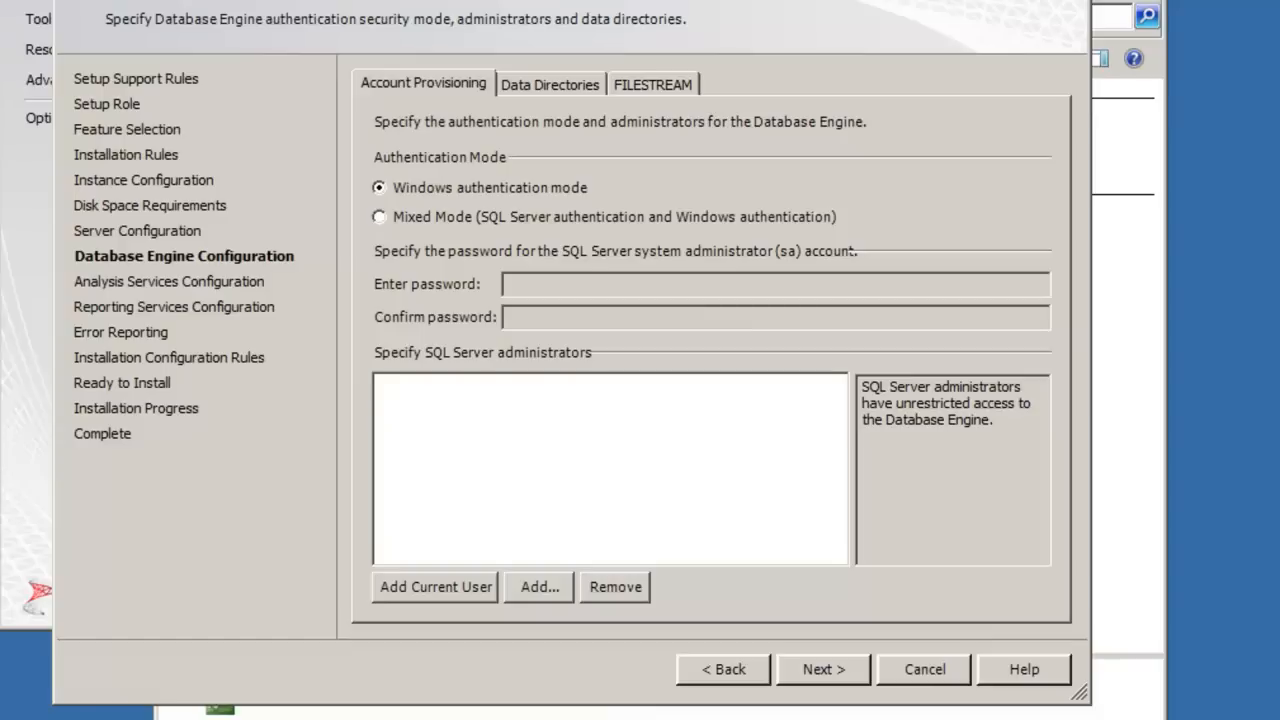
pyautogui.click(423, 587)
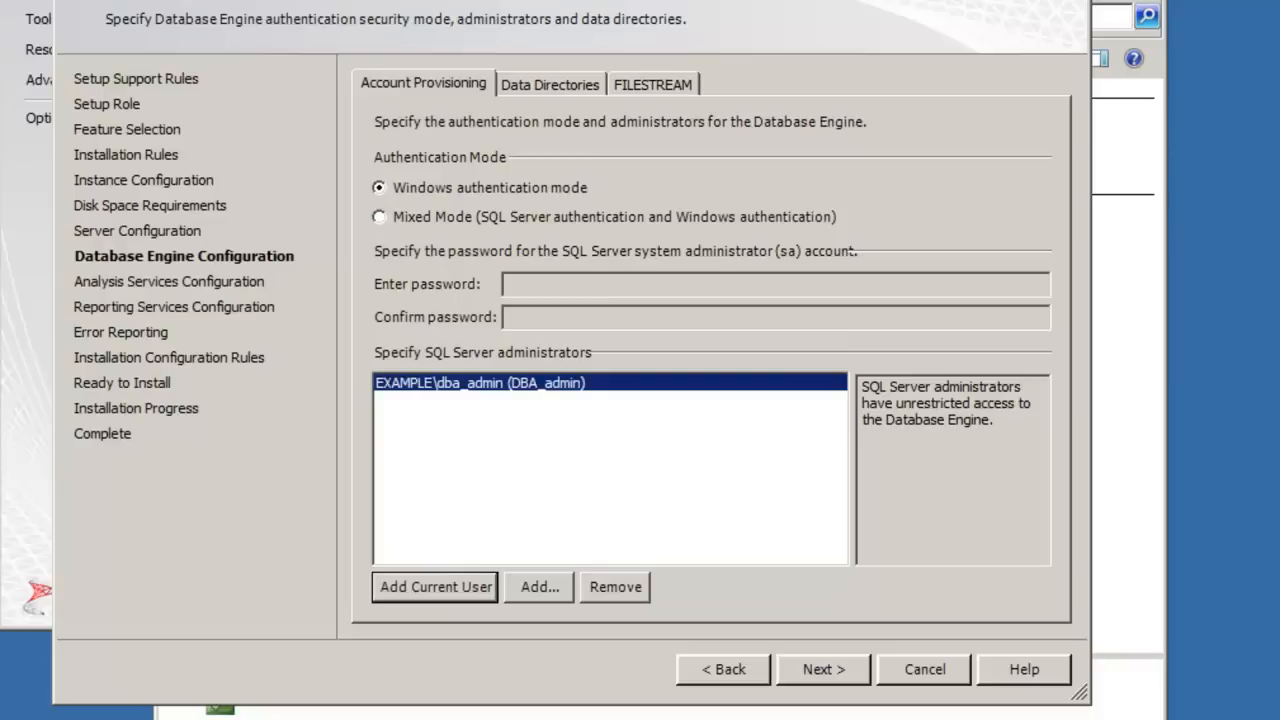
# Add another directory admin account to the SQL Server administrators, and remove that account from the list again.
pyautogui.click(538, 587)
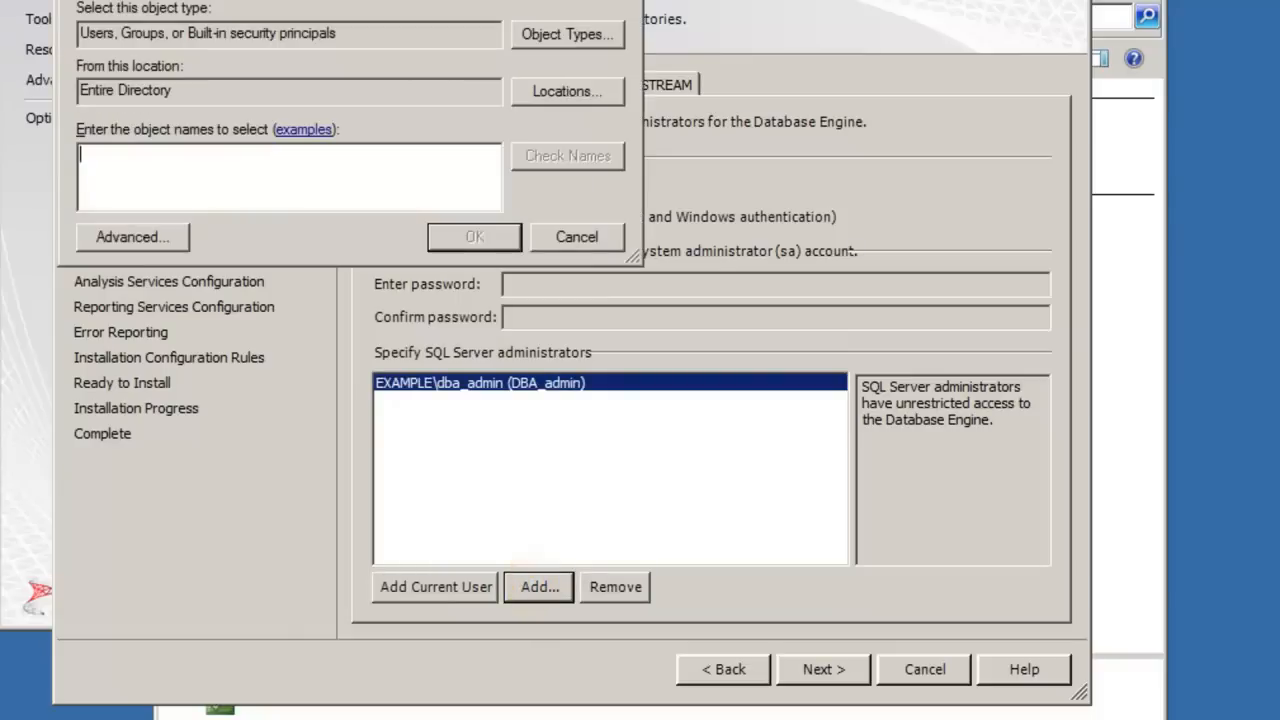
pyautogui.write('lindon')
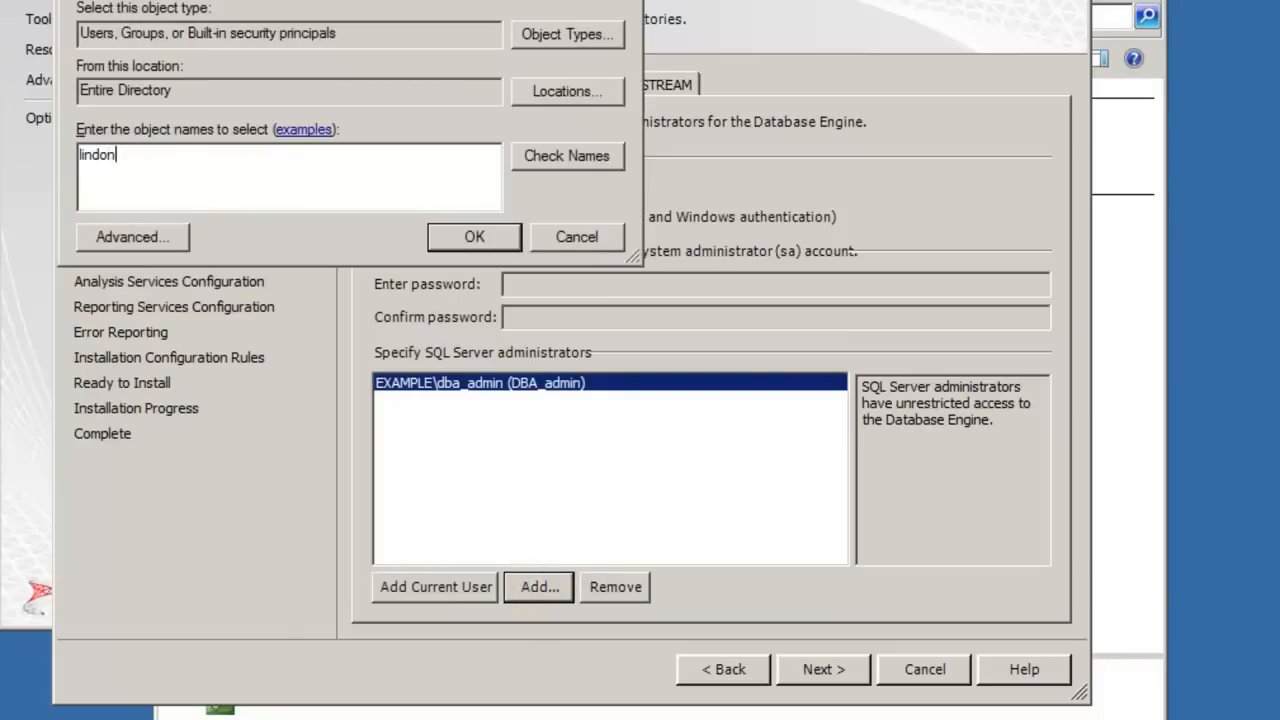
pyautogui.write('nsadmin')
pyautogui.click(598, 152)
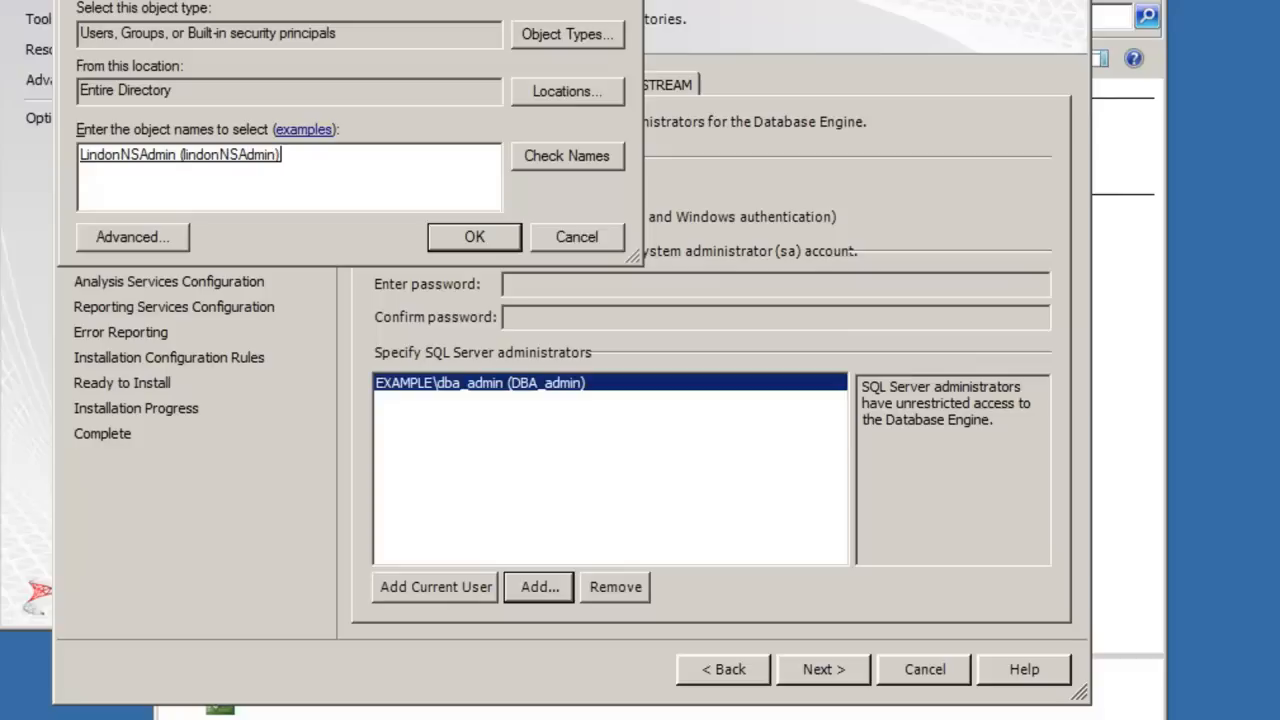
pyautogui.click(476, 237)
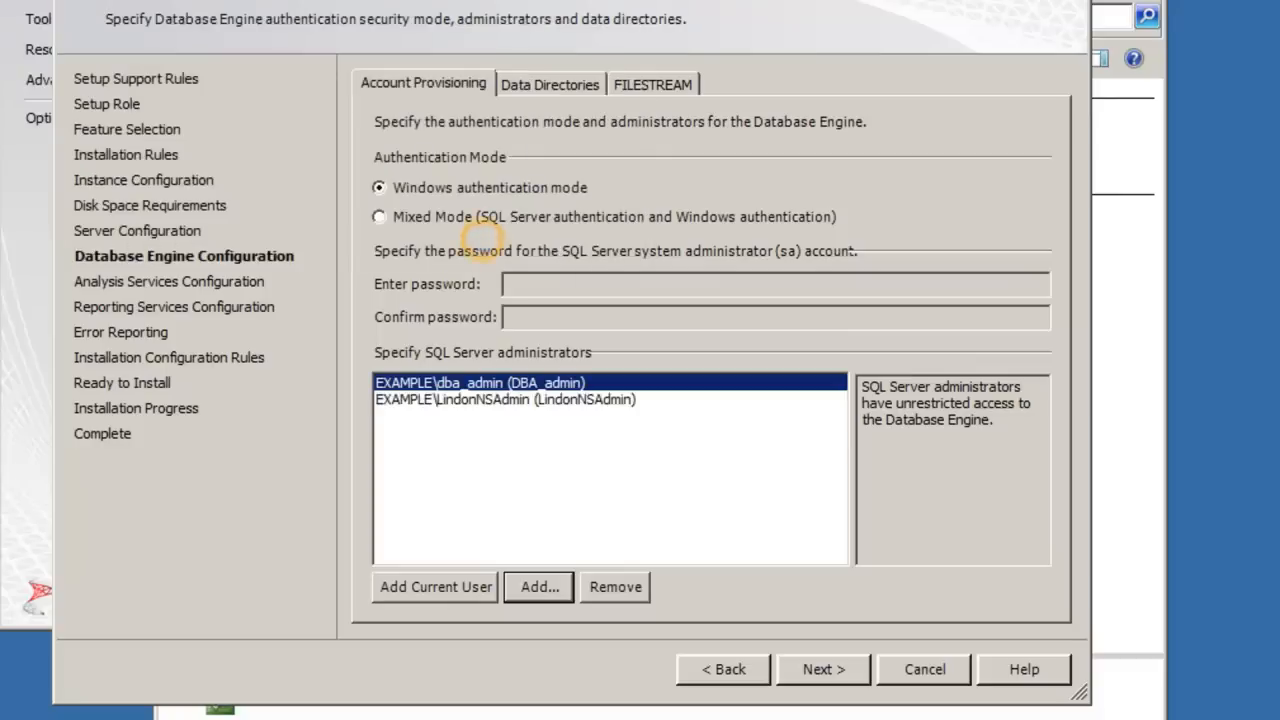
pyautogui.click(536, 400)
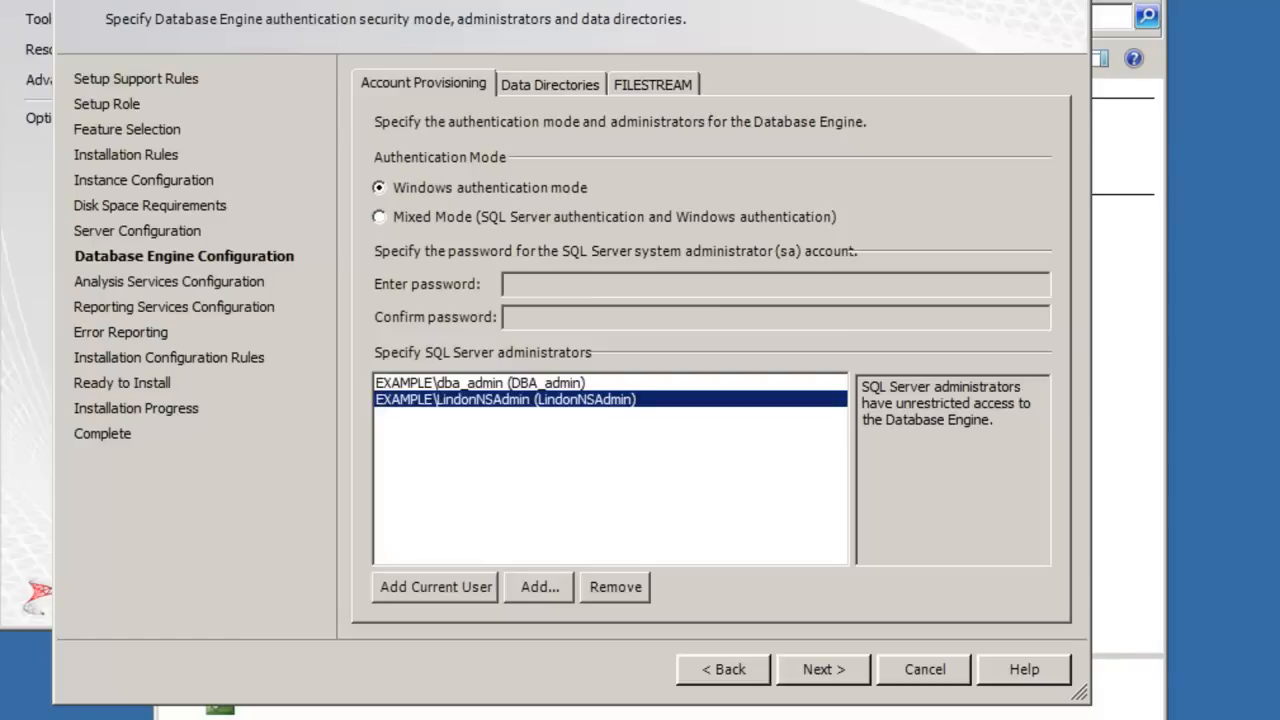
pyautogui.click(615, 586)
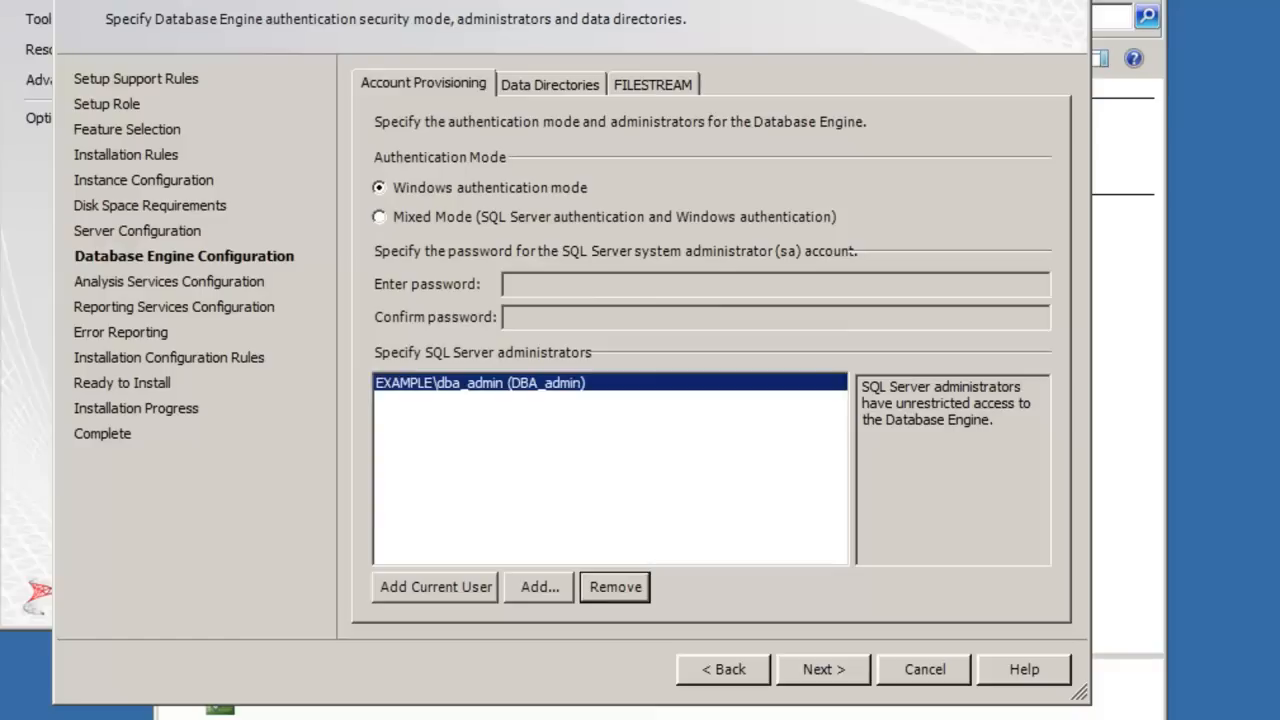
# Add the current user as an Analysis Services administrator and continue to the Reporting Services configuration.
pyautogui.click(820, 669)
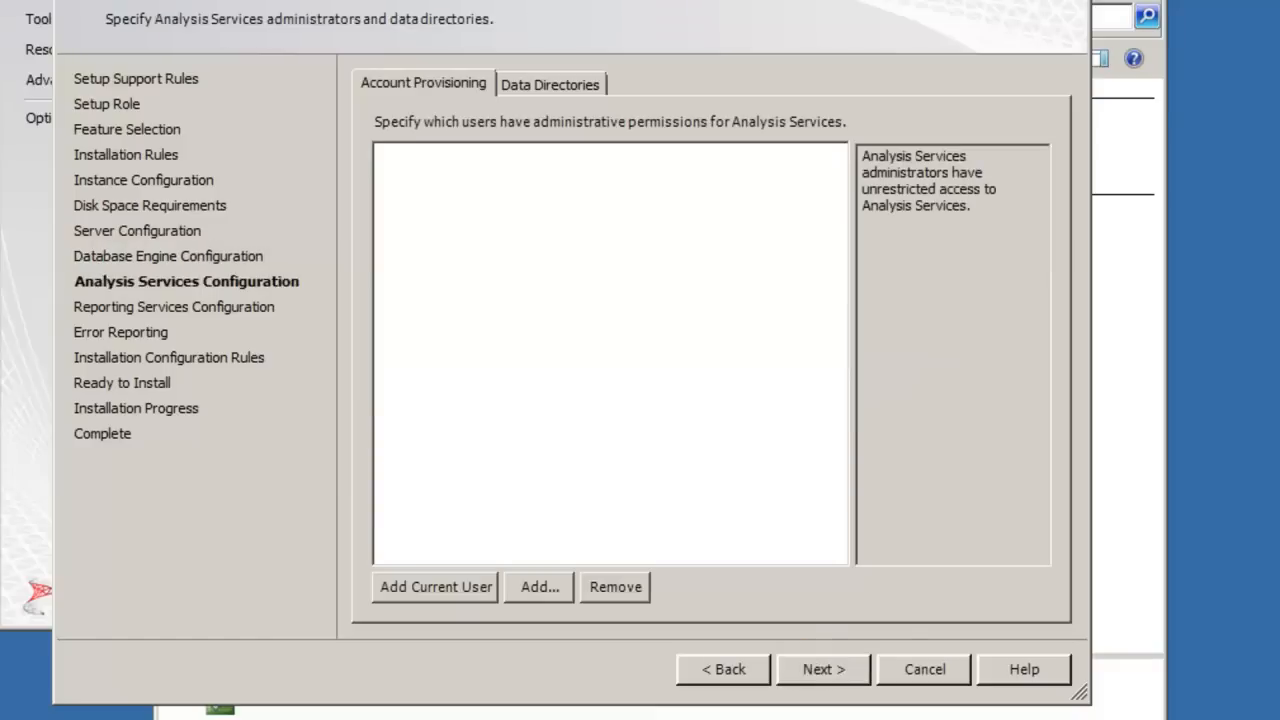
pyautogui.click(458, 586)
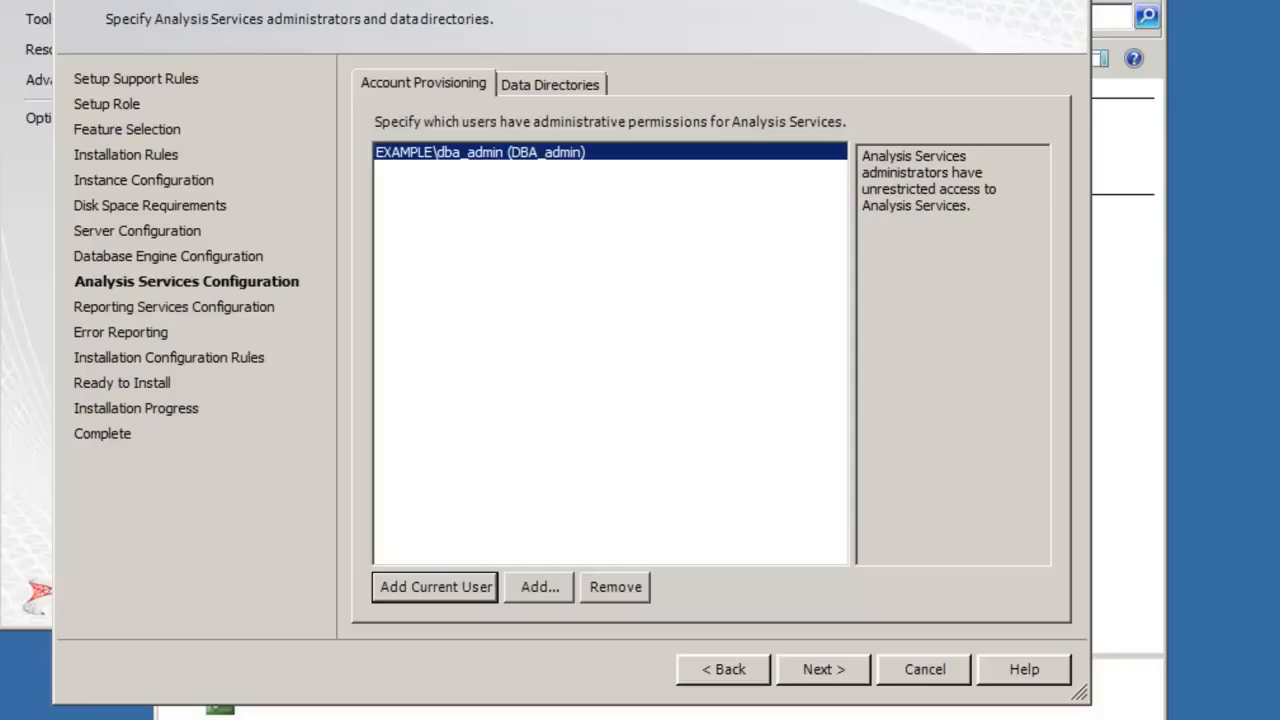
pyautogui.click(820, 669)
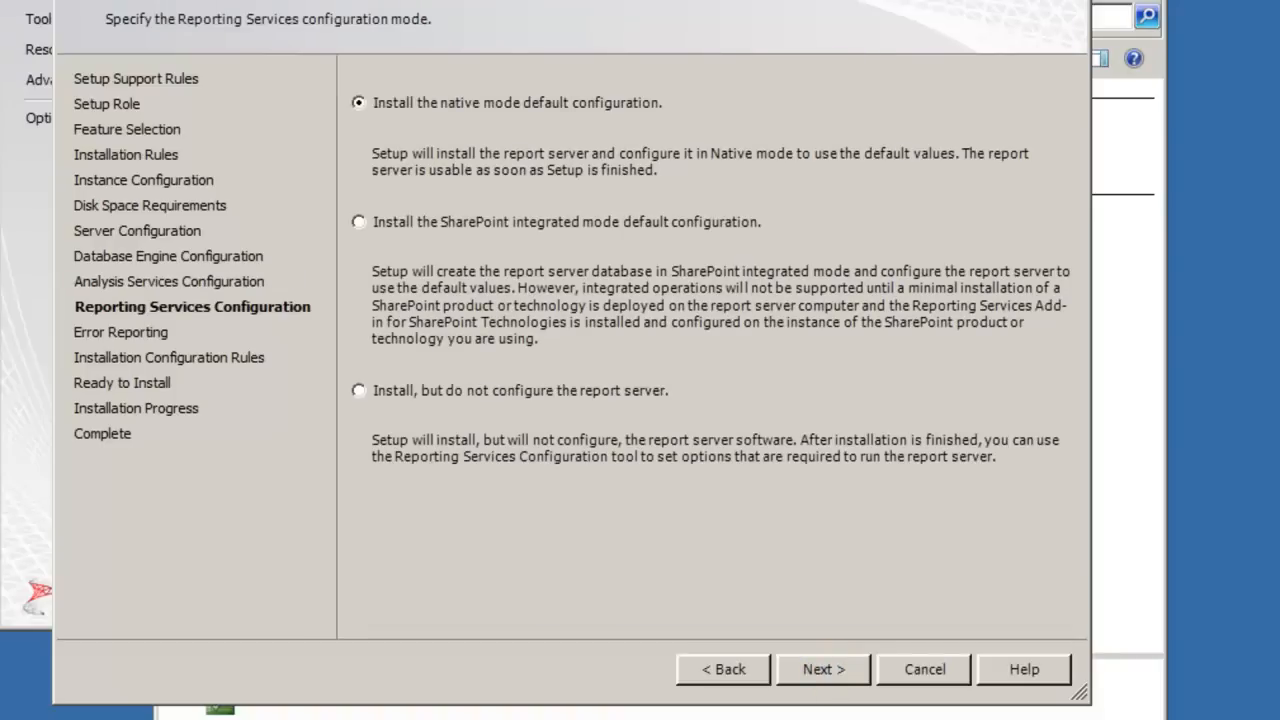
# Set Reporting Services to install without configuring the report server, accept the remaining setup pages, and start the installation.
pyautogui.click(478, 388)
pyautogui.click(822, 669)
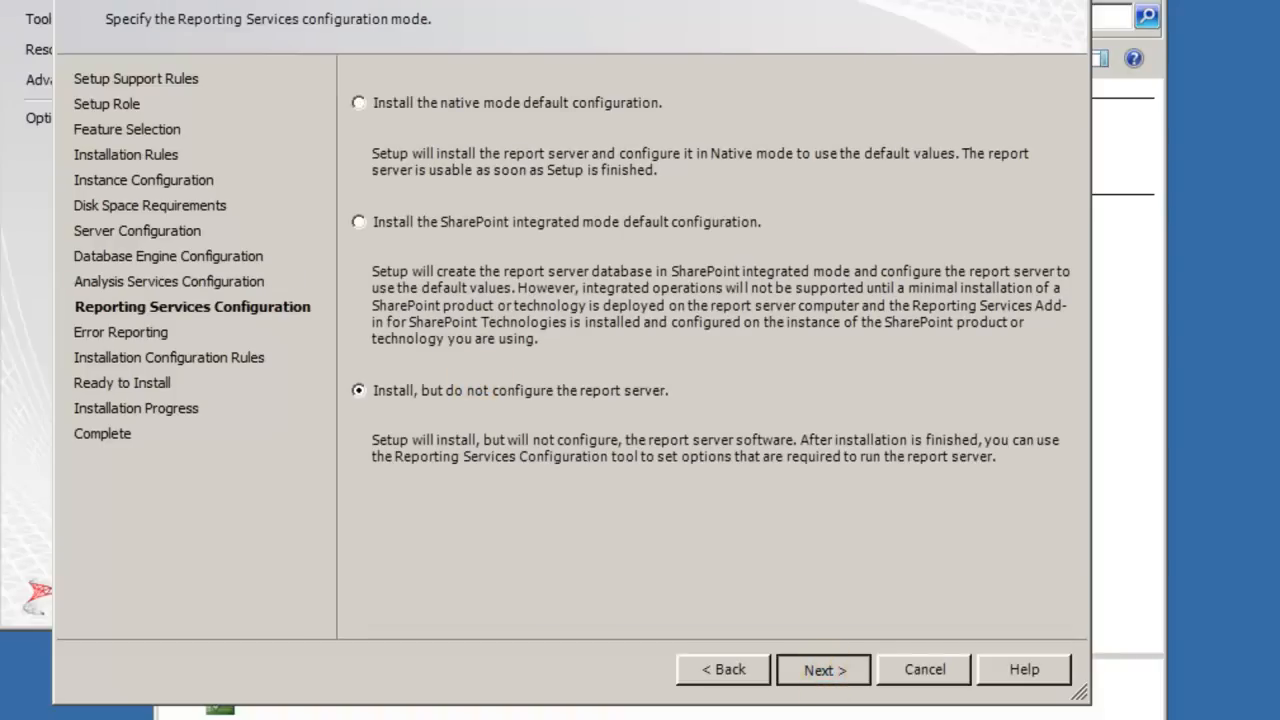
pyautogui.click(824, 669)
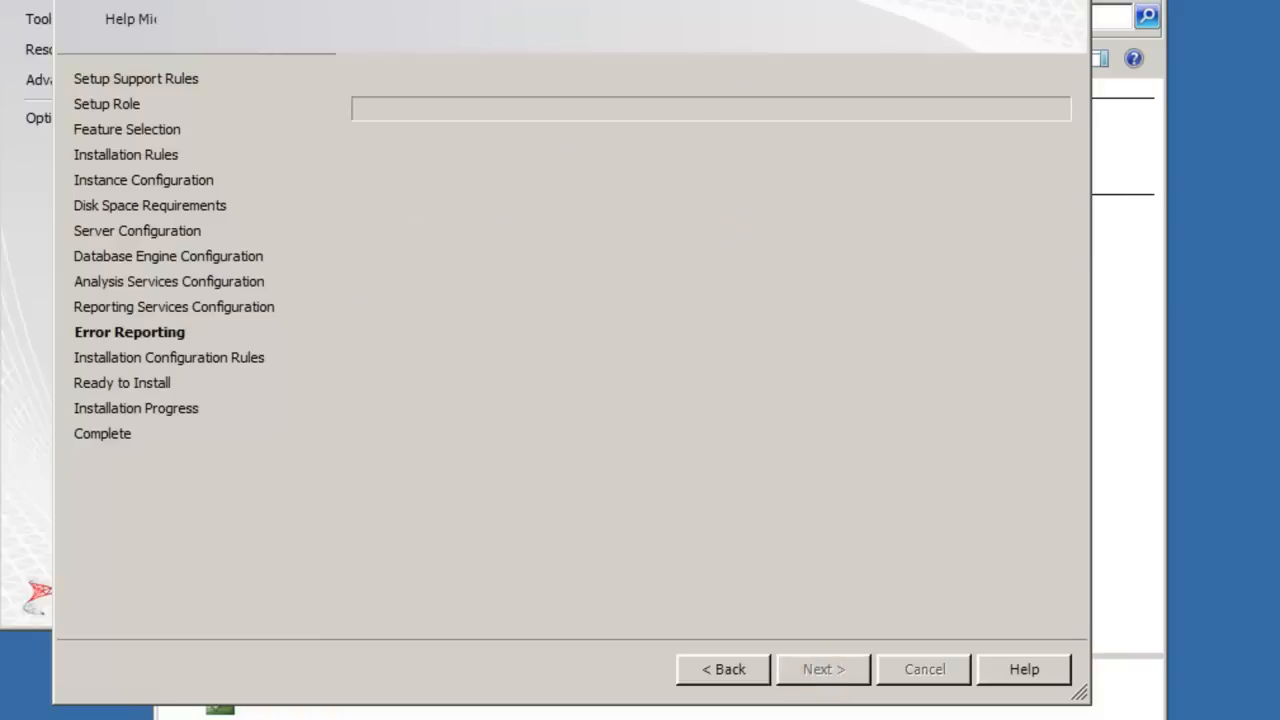
pyautogui.click(824, 669)
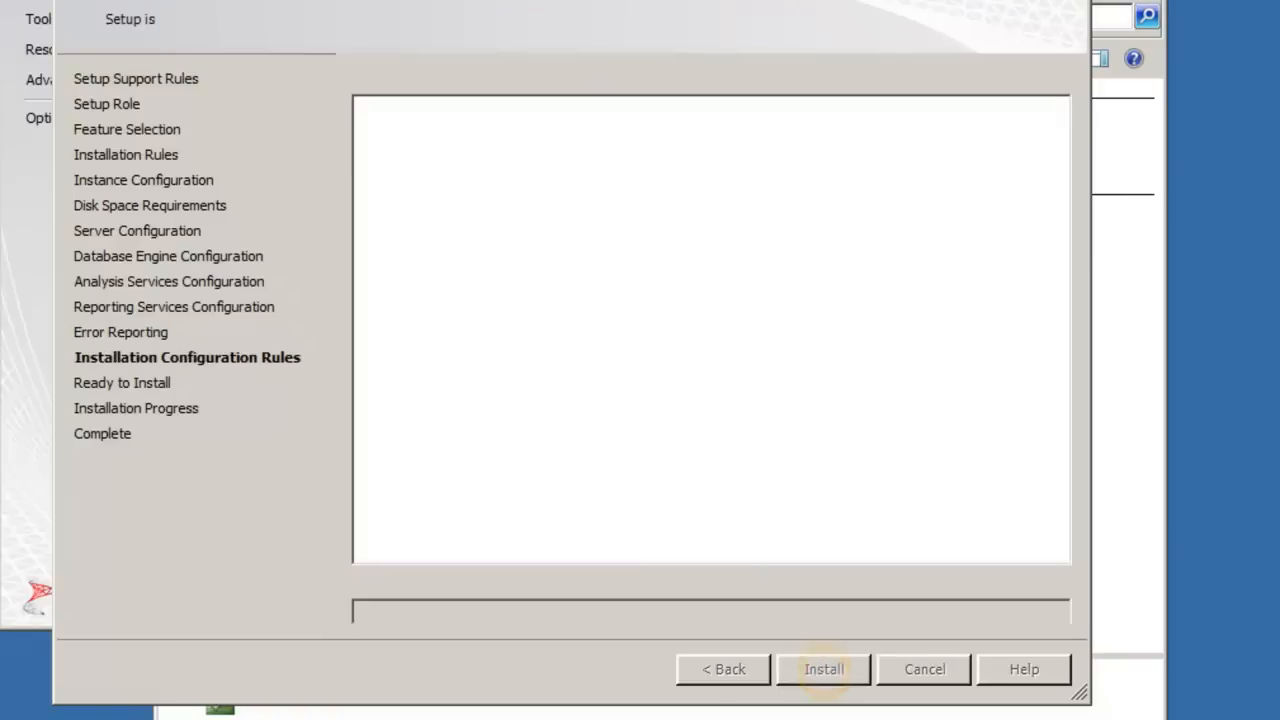
pyautogui.click(824, 669)
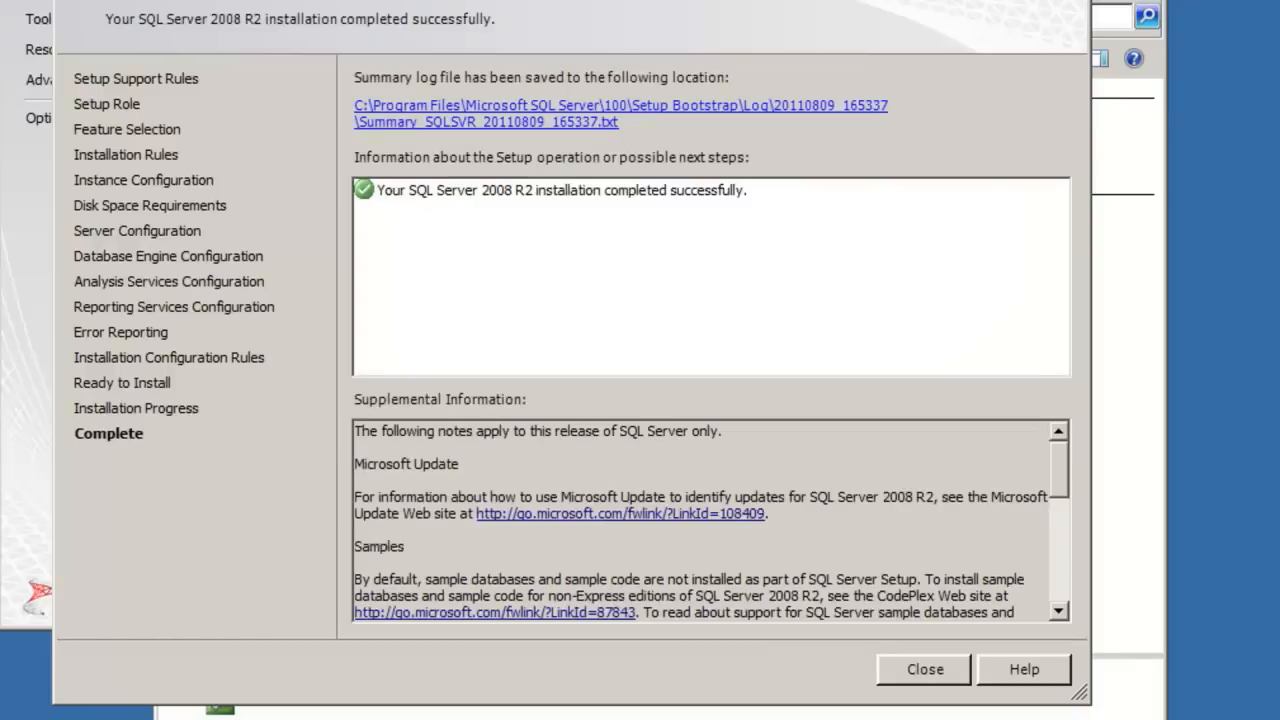
# Close the completed setup wizard and the SQL Server Installation Center.
pyautogui.click(964, 140)
pyautogui.click(925, 669)
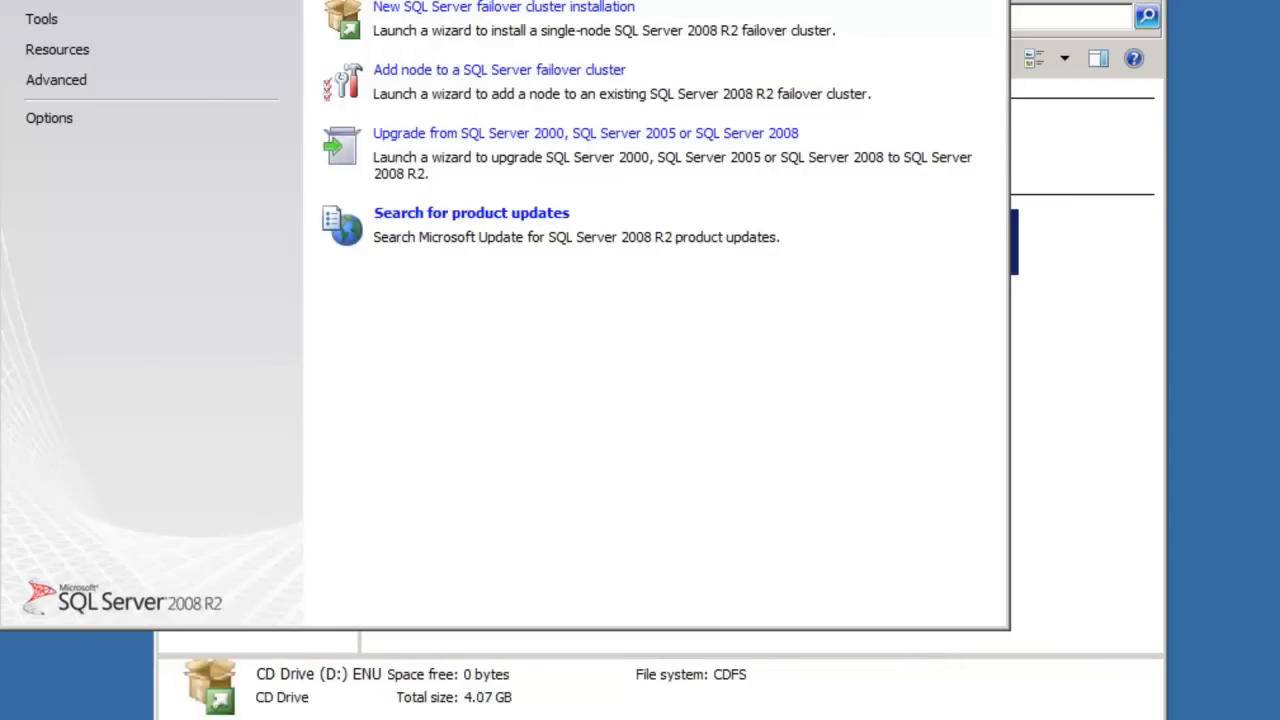
pyautogui.hotkey('alt', 'F4')
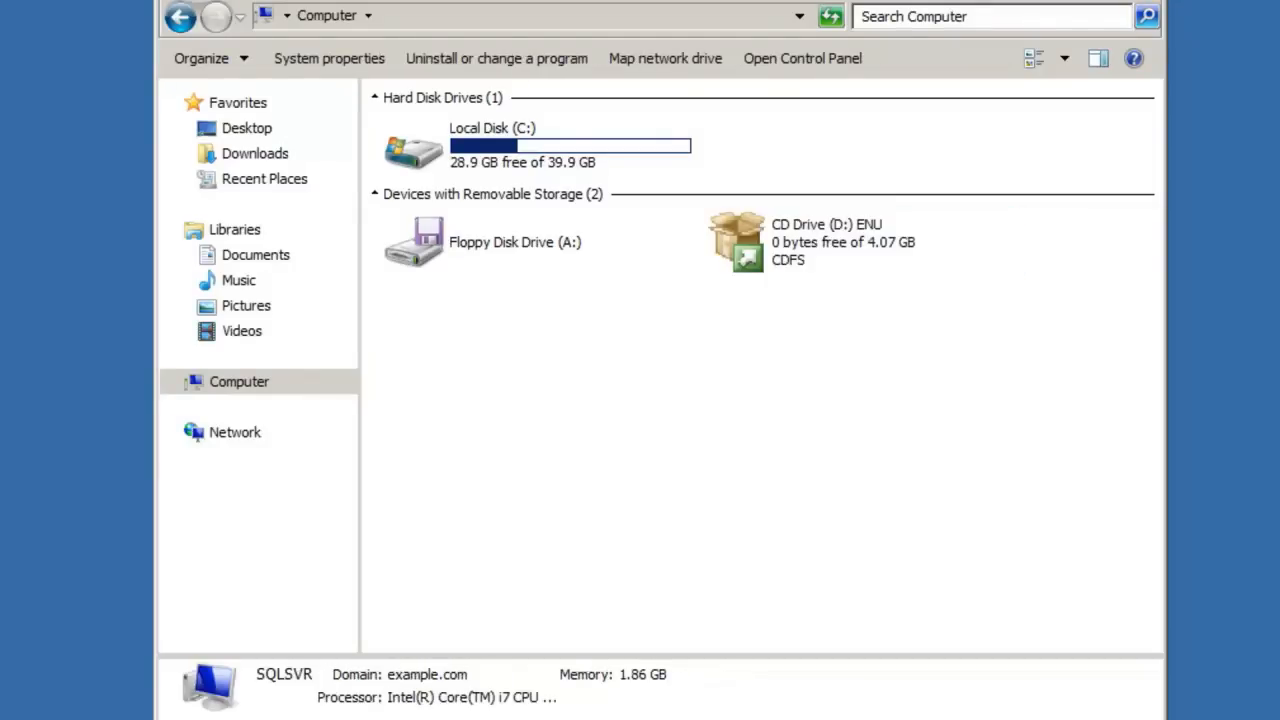
# Launch Reporting Services Configuration Manager from the Microsoft SQL Server 2008 R2 configuration tools.
pyautogui.press('super')
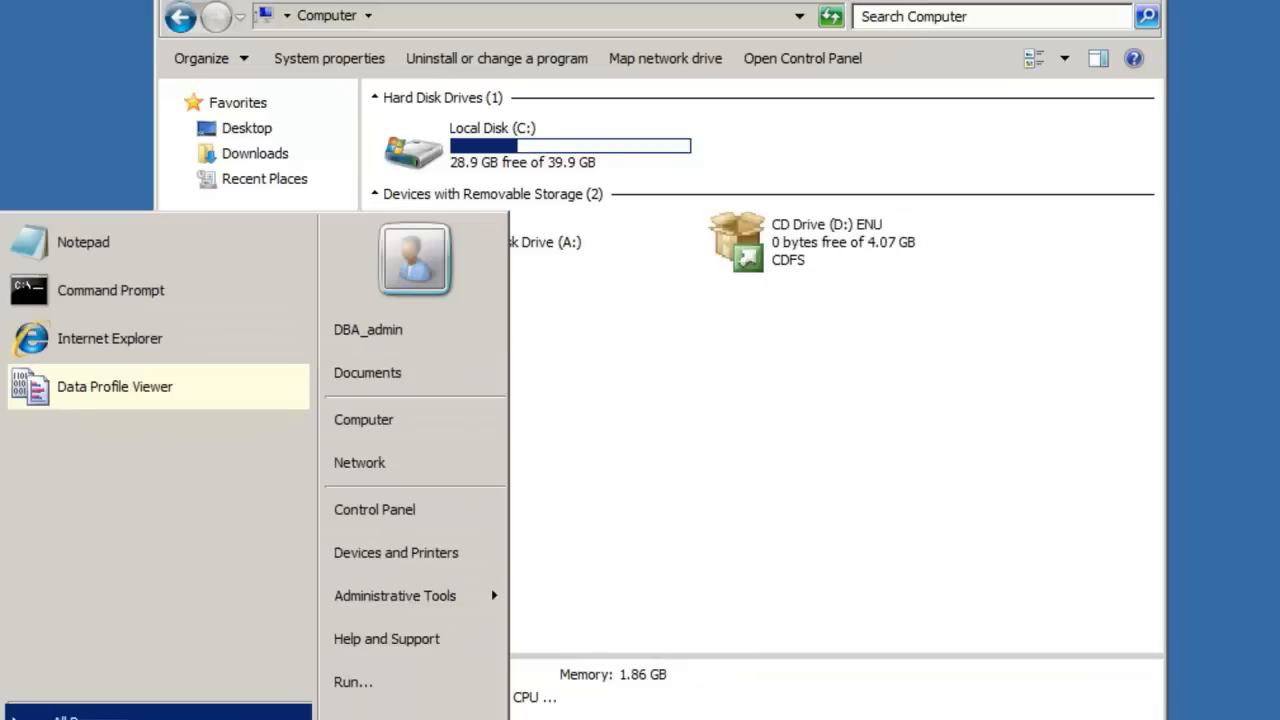
pyautogui.click(60, 712)
pyautogui.click(116, 390)
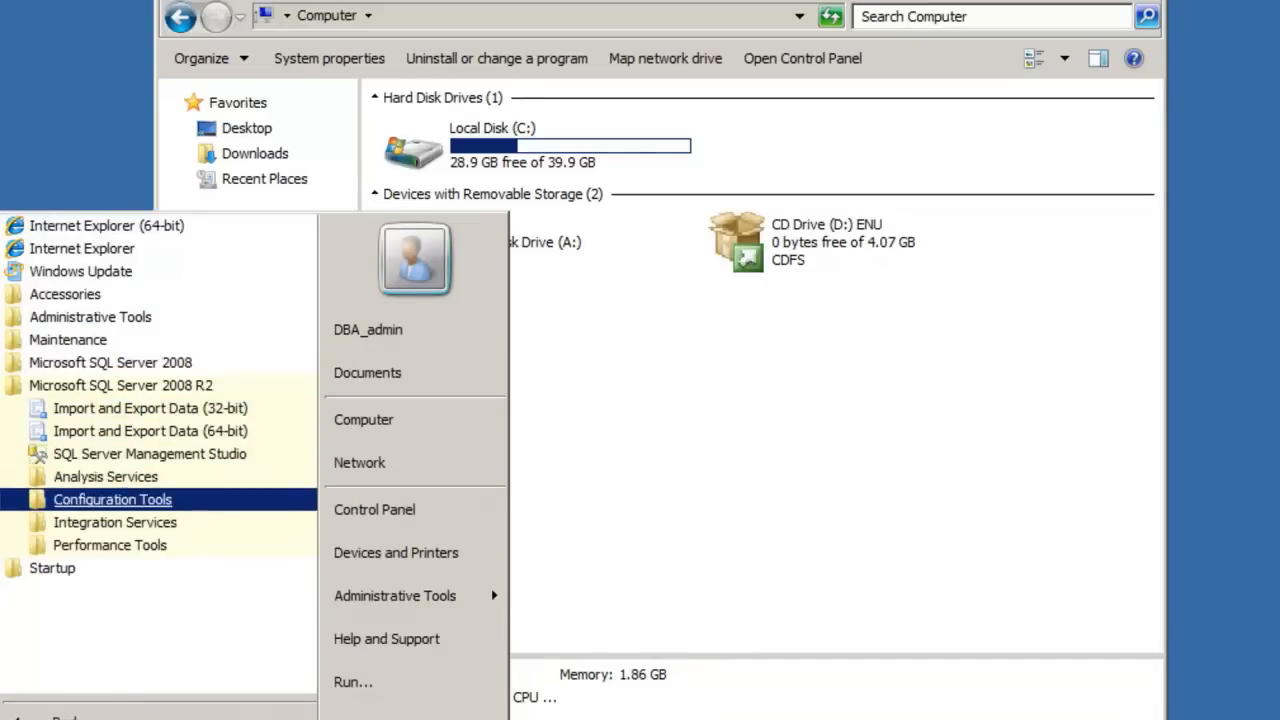
pyautogui.click(112, 499)
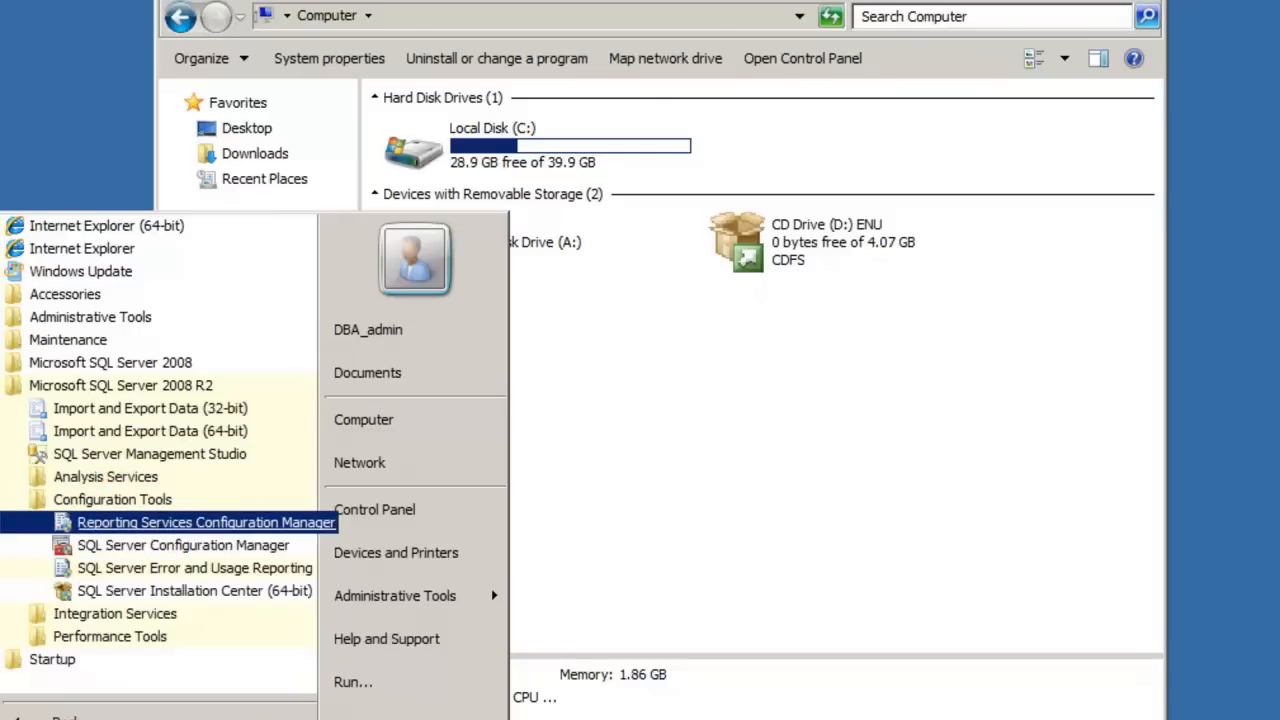
pyautogui.click(70, 522)
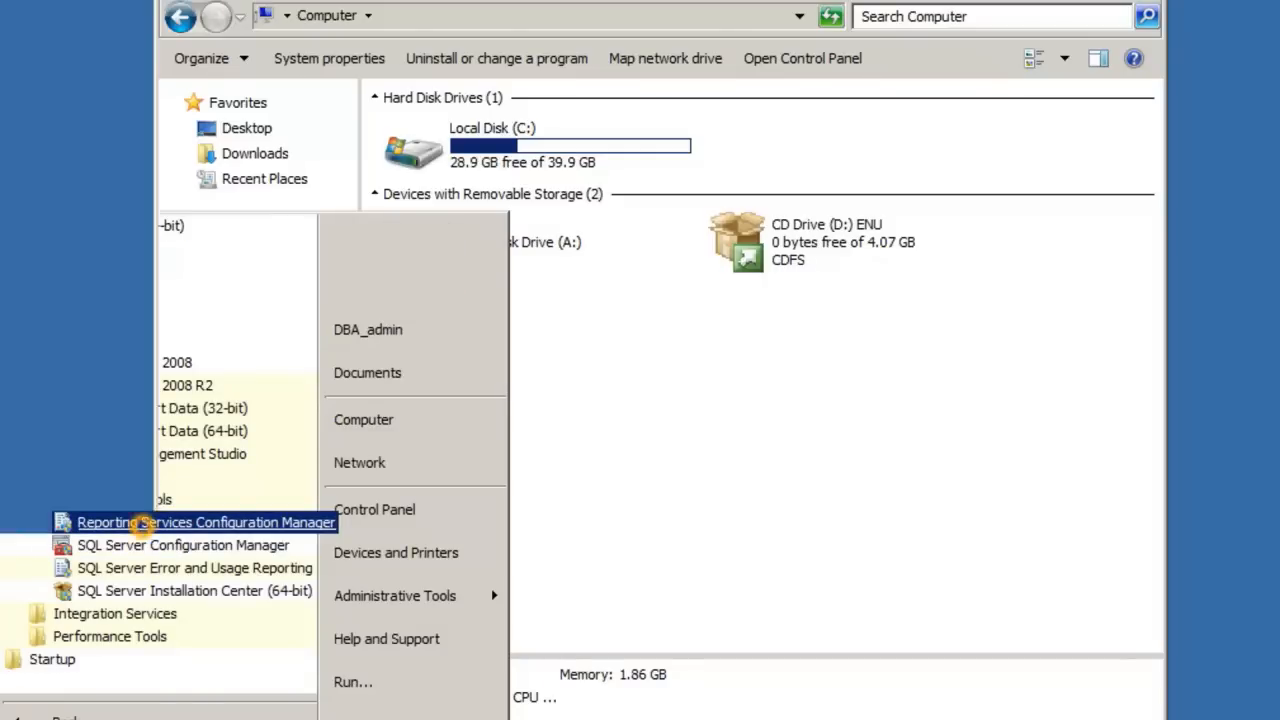
pyautogui.click(376, 535)
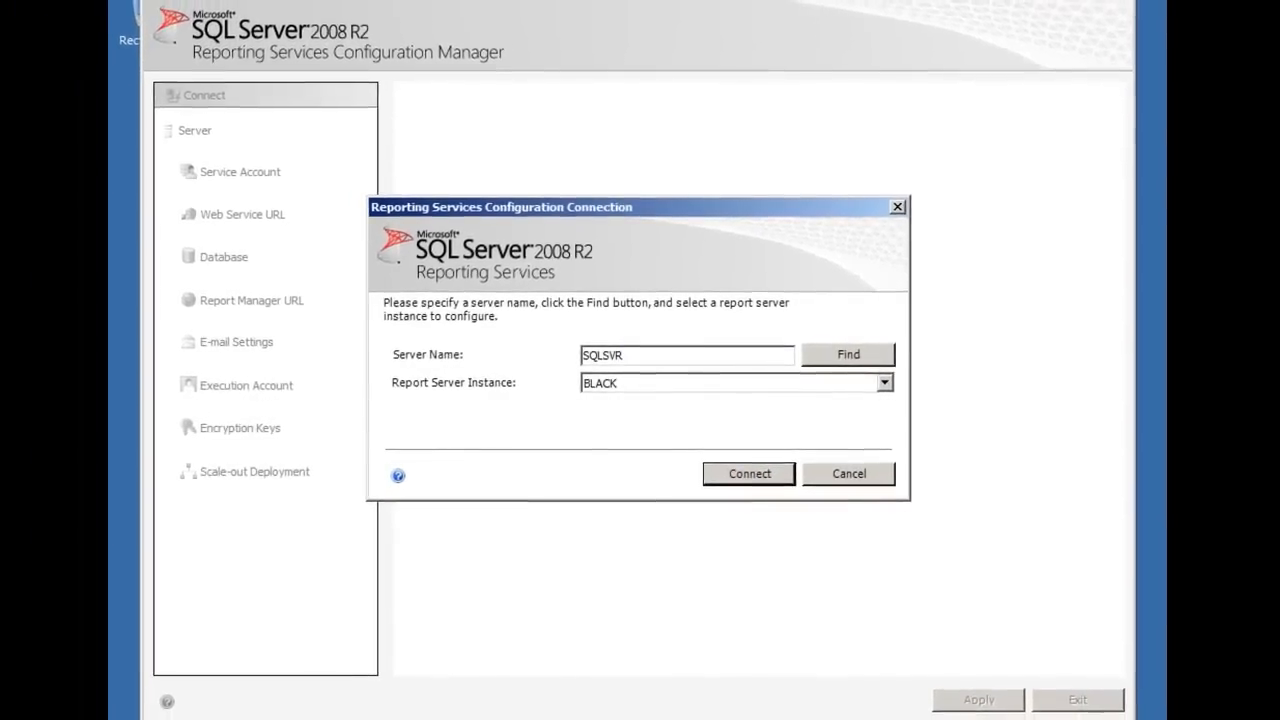
# Connect to the BLACK report server instance on SQLSVR and open its service account settings.
pyautogui.click(752, 474)
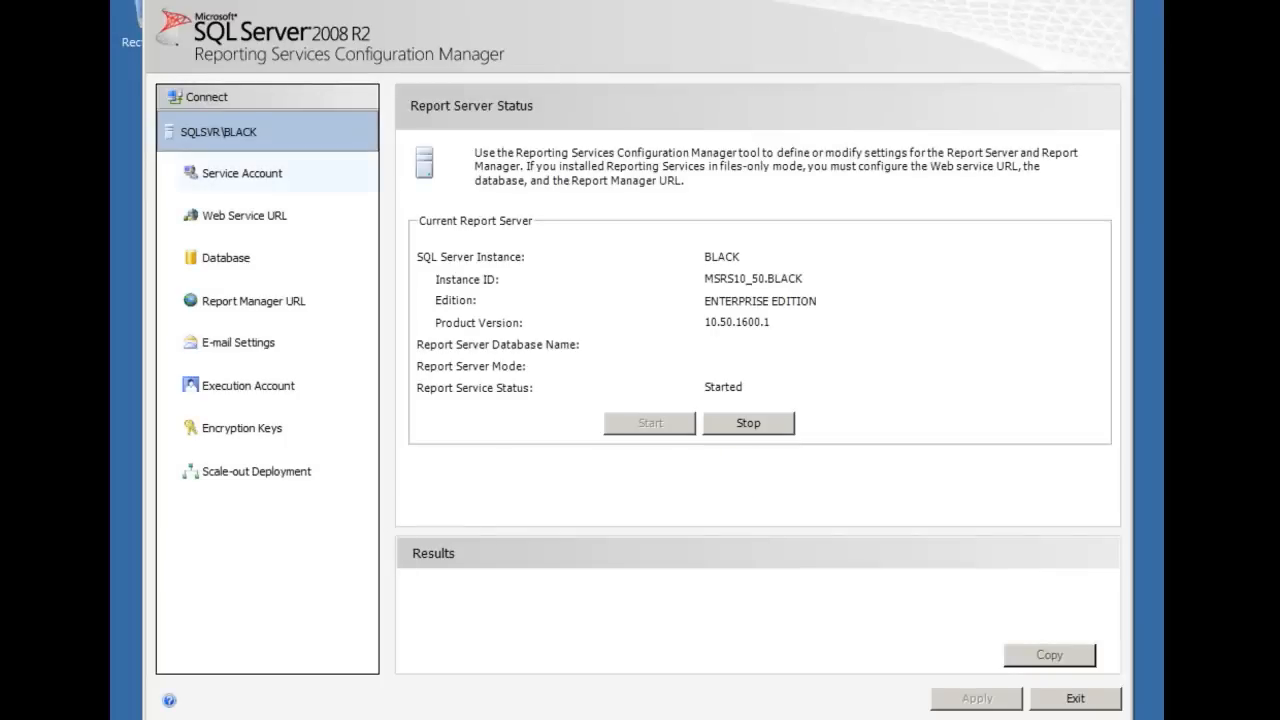
pyautogui.click(243, 170)
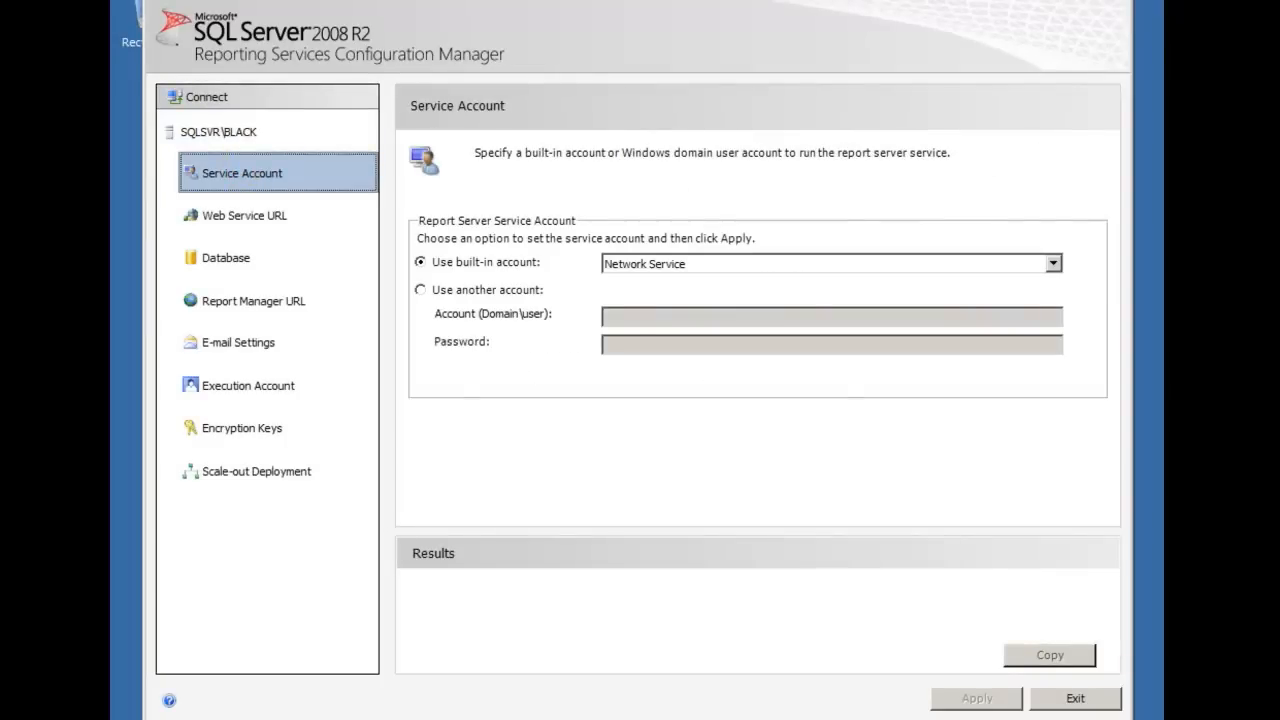
# Apply the default web service URL settings with virtual directory ReportServer_BLACK on TCP port 80.
pyautogui.click(243, 212)
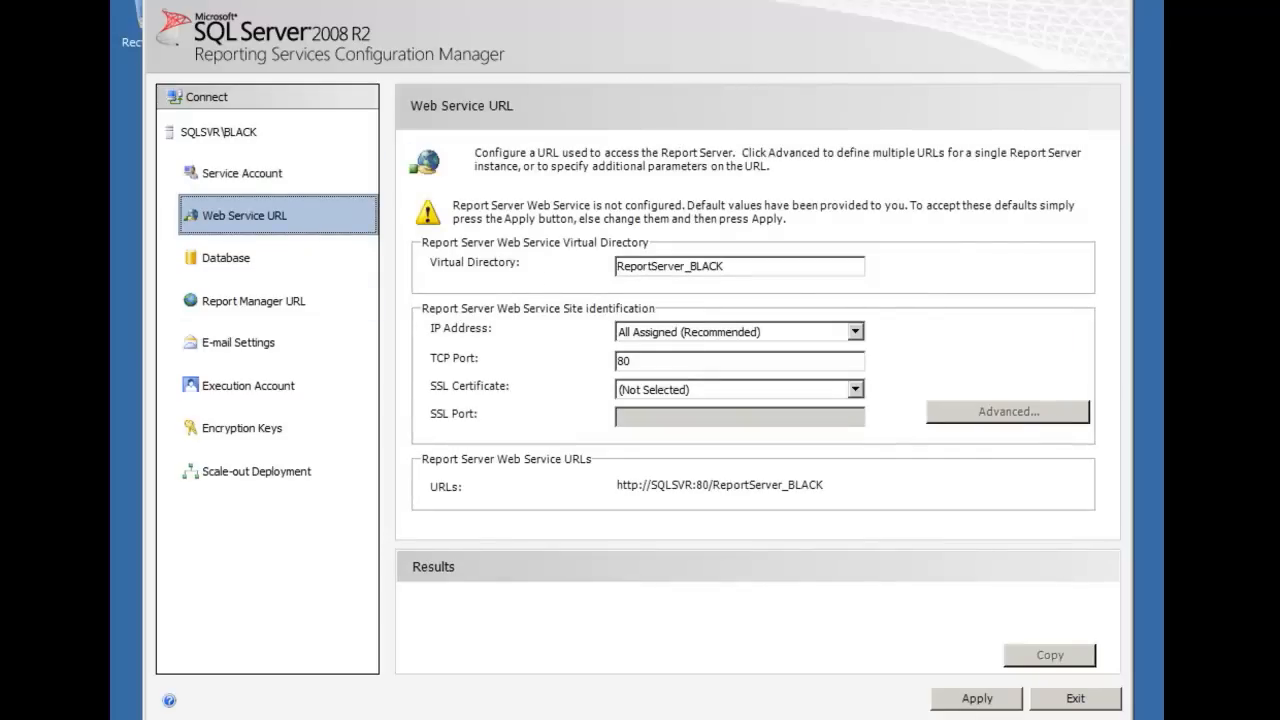
pyautogui.doubleClick(765, 267)
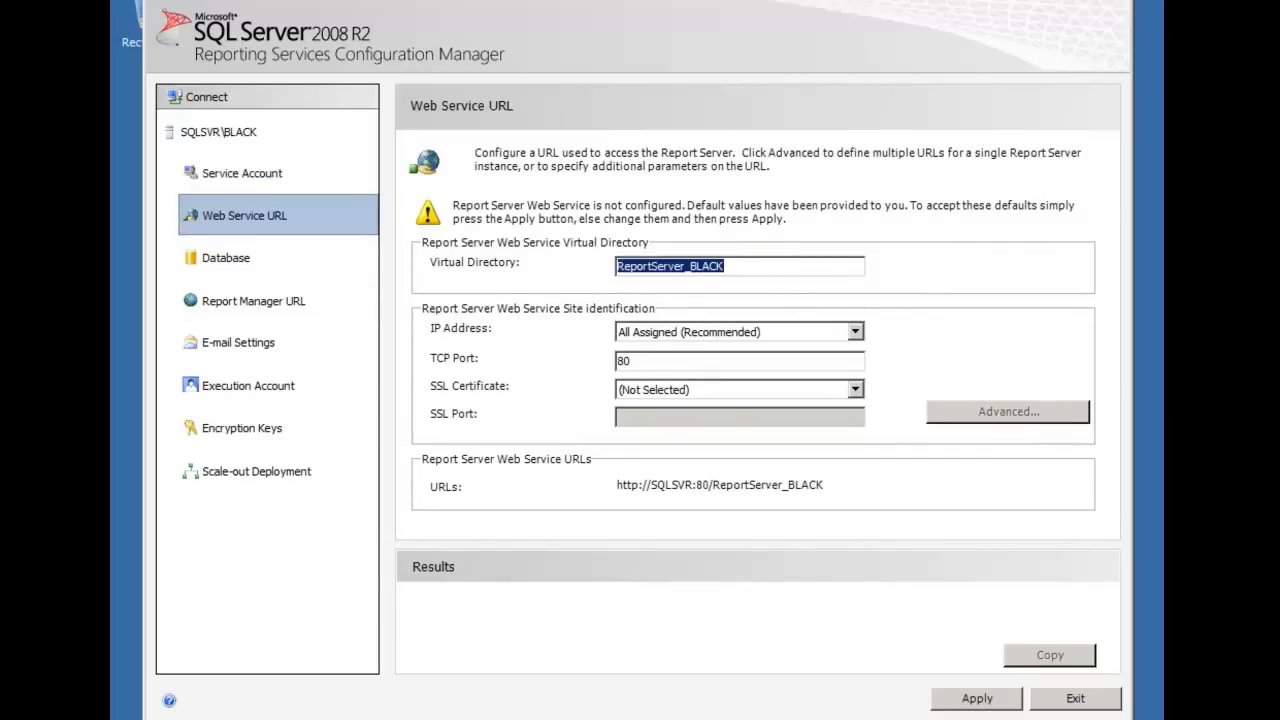
pyautogui.click(977, 698)
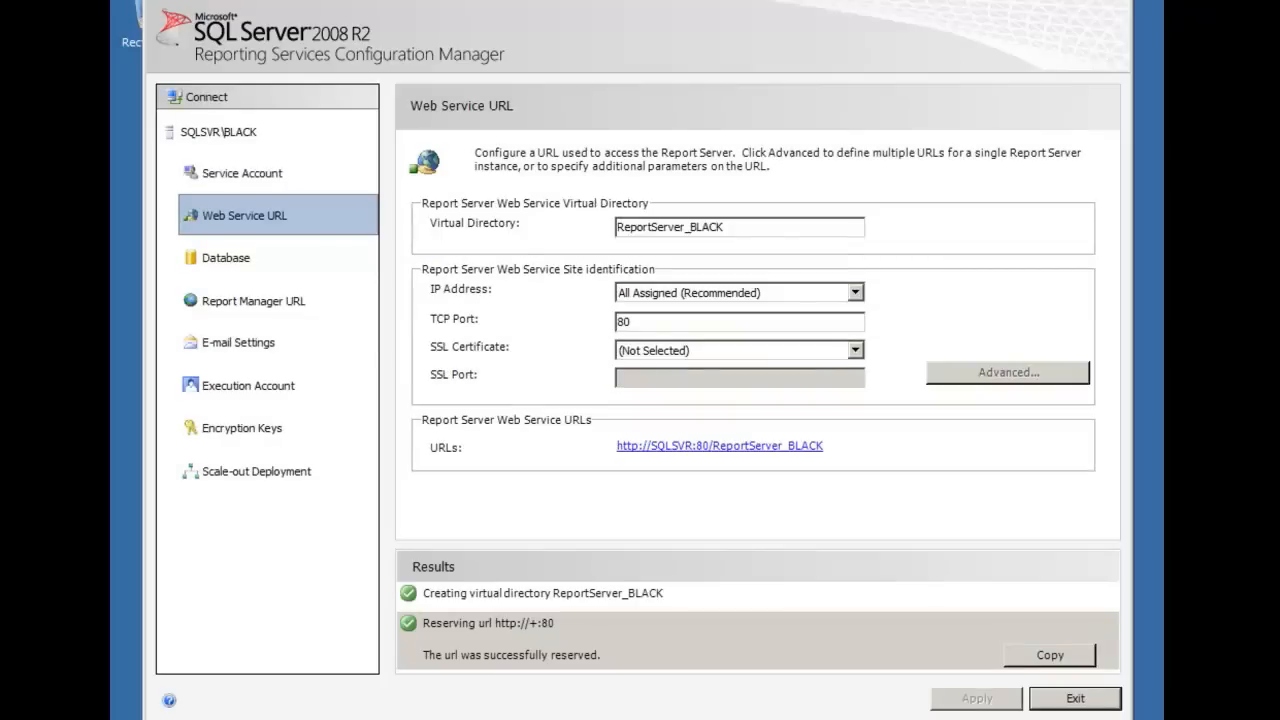
# Start the report server database configuration wizard and choose to create a new report server database.
pyautogui.click(216, 260)
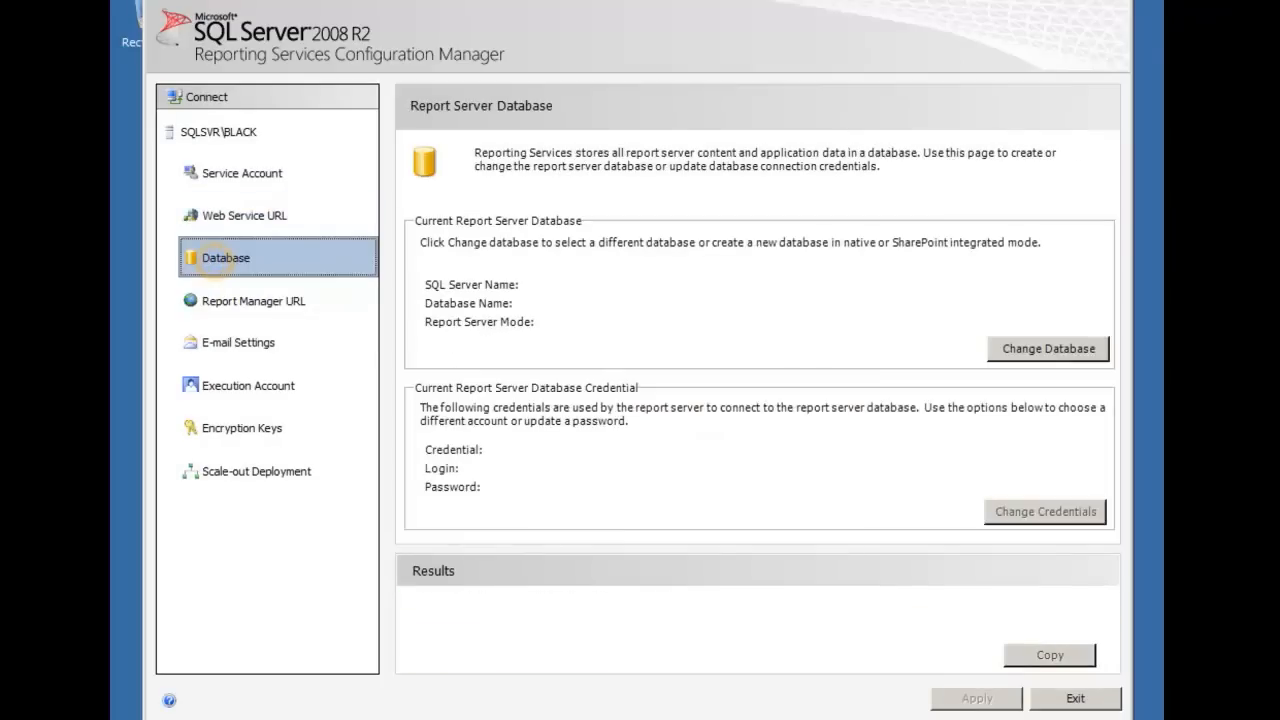
pyautogui.click(1050, 348)
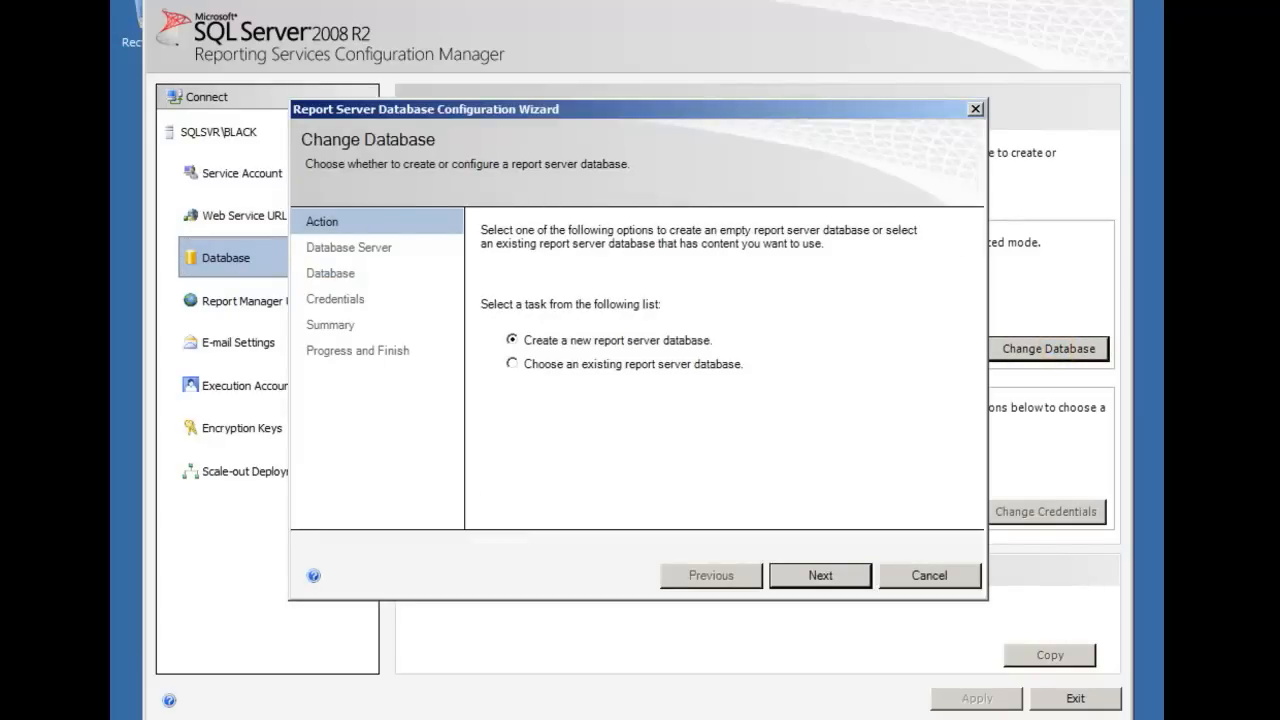
pyautogui.click(818, 575)
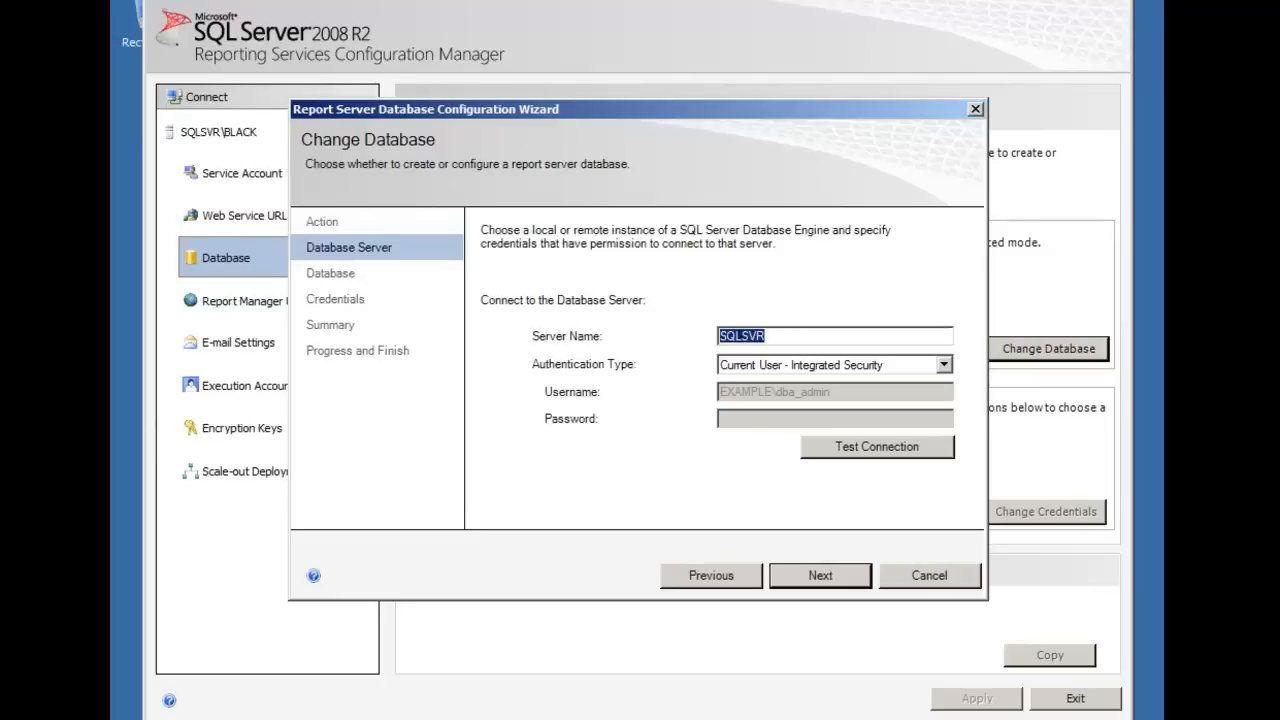
# Test the database server connection, set the server name to SQLSVR\black, retest it, and continue to the database page.
pyautogui.click(870, 446)
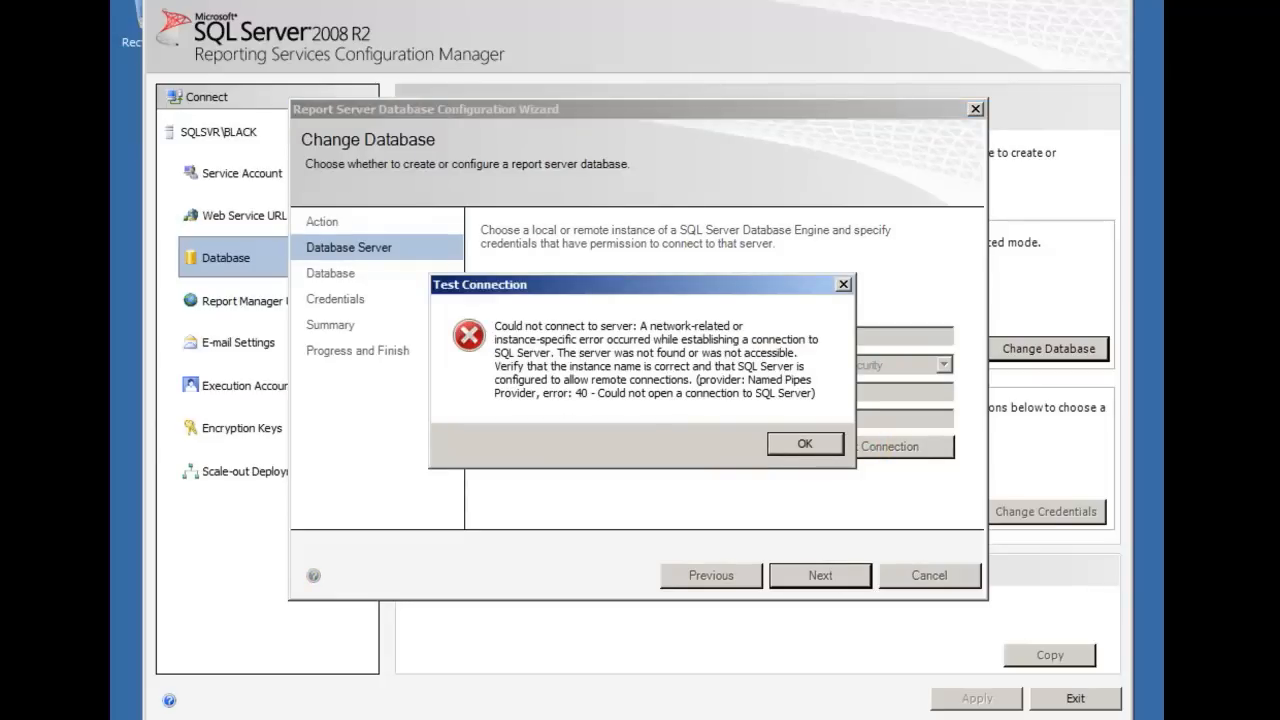
pyautogui.click(805, 443)
pyautogui.click(809, 333)
pyautogui.write('\\black')
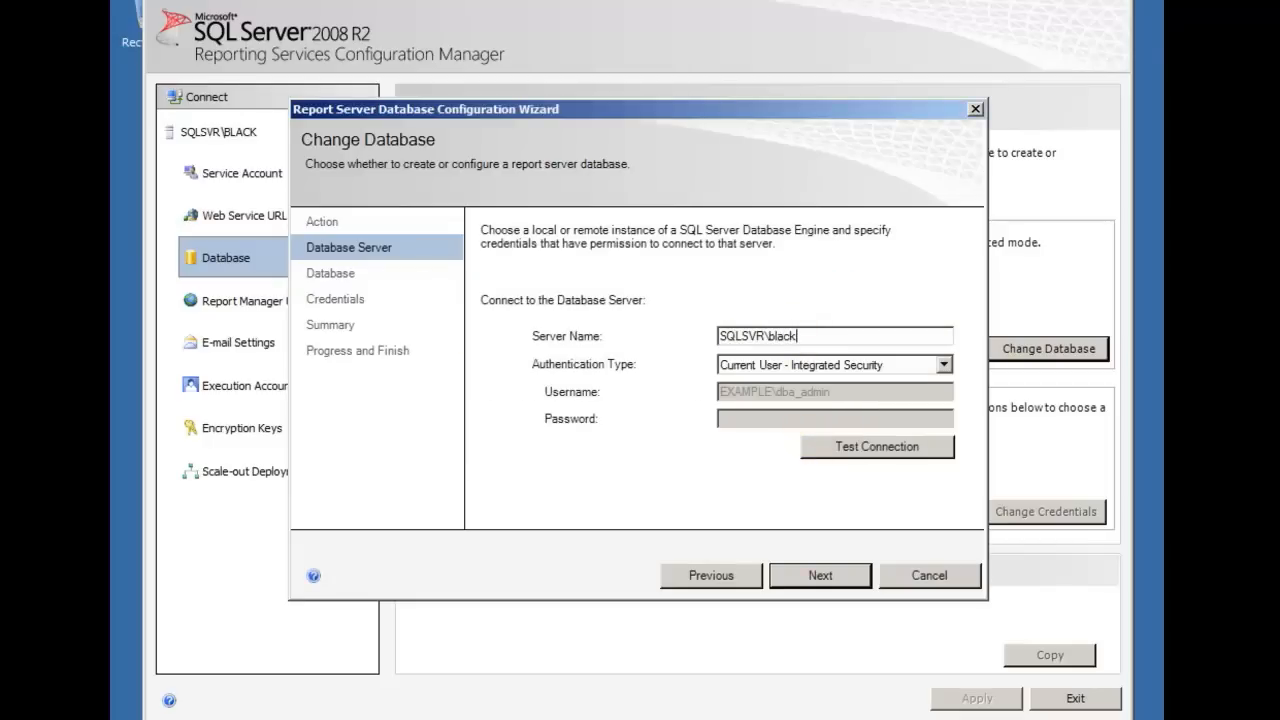
pyautogui.click(860, 446)
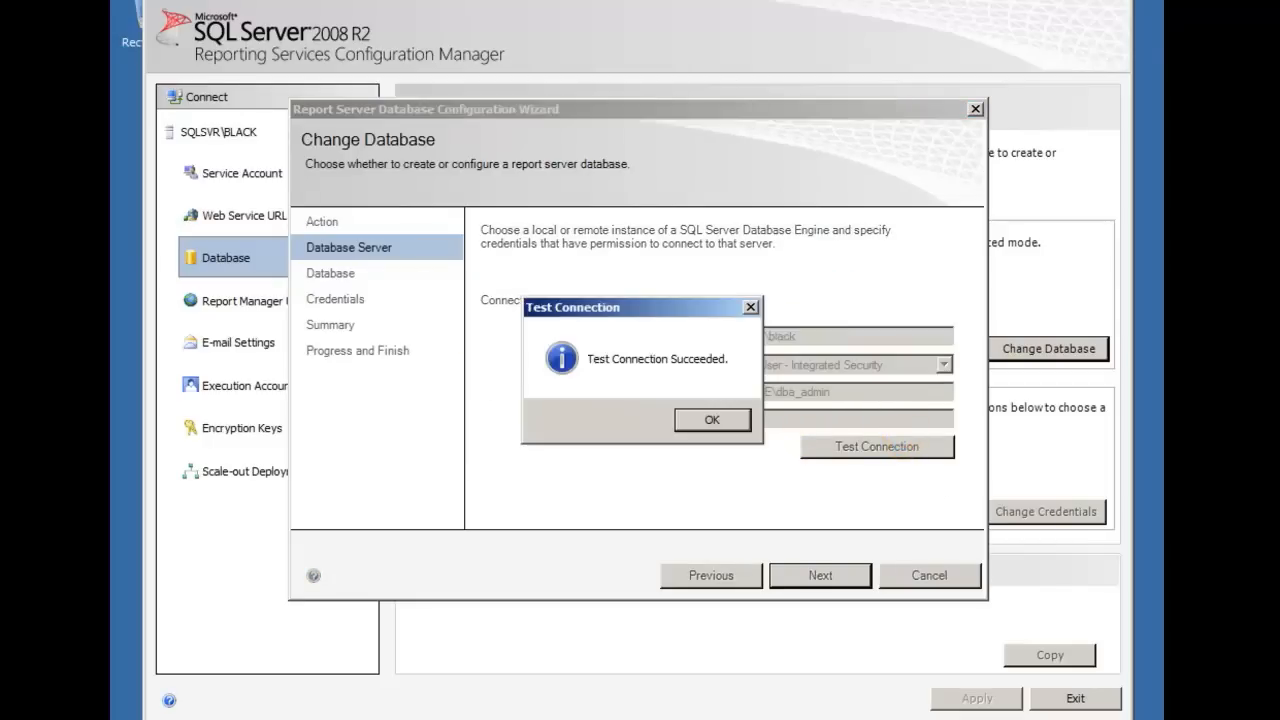
pyautogui.click(712, 418)
pyautogui.click(808, 568)
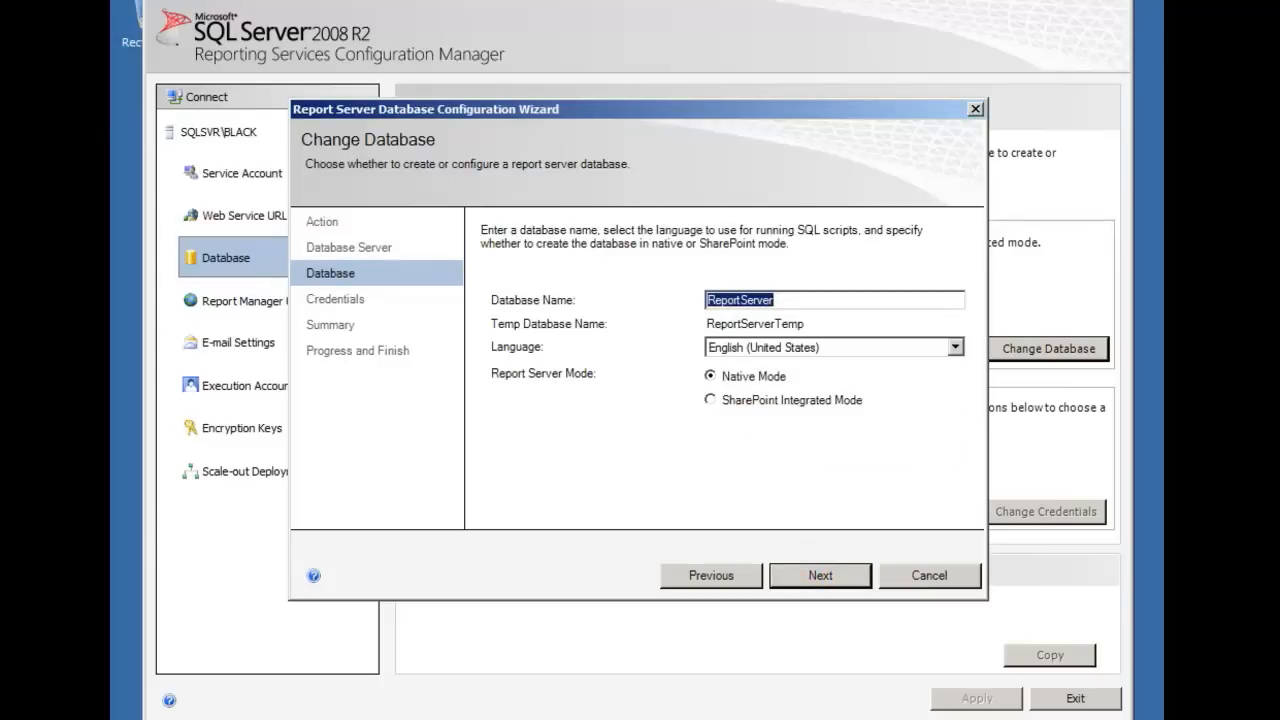
# Accept the ReportServer database in native mode and set Windows Credentials with the domain account's user name and password.
pyautogui.click(820, 575)
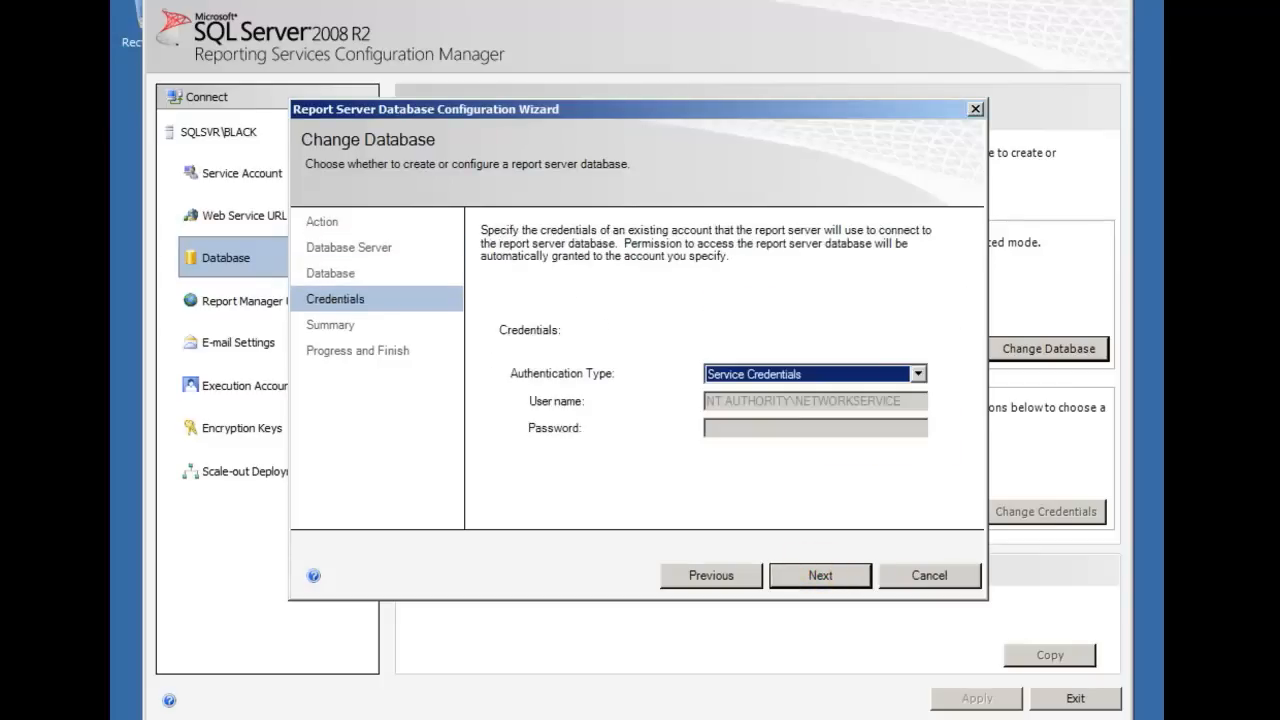
pyautogui.click(811, 372)
pyautogui.click(794, 392)
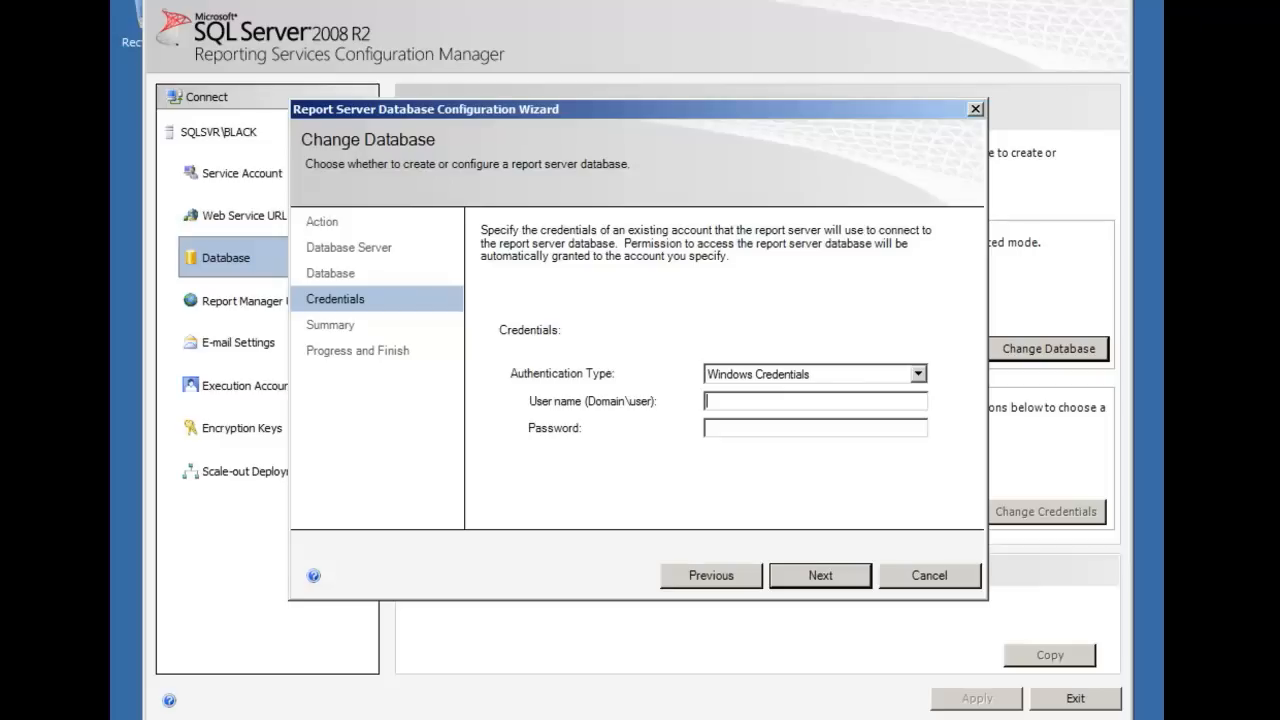
pyautogui.write('example\\lindonnsadmin')
pyautogui.press('Tab')
pyautogui.write('********')
# Accept the credentials and summary to create the report server database, and finish the wizard.
pyautogui.click(820, 575)
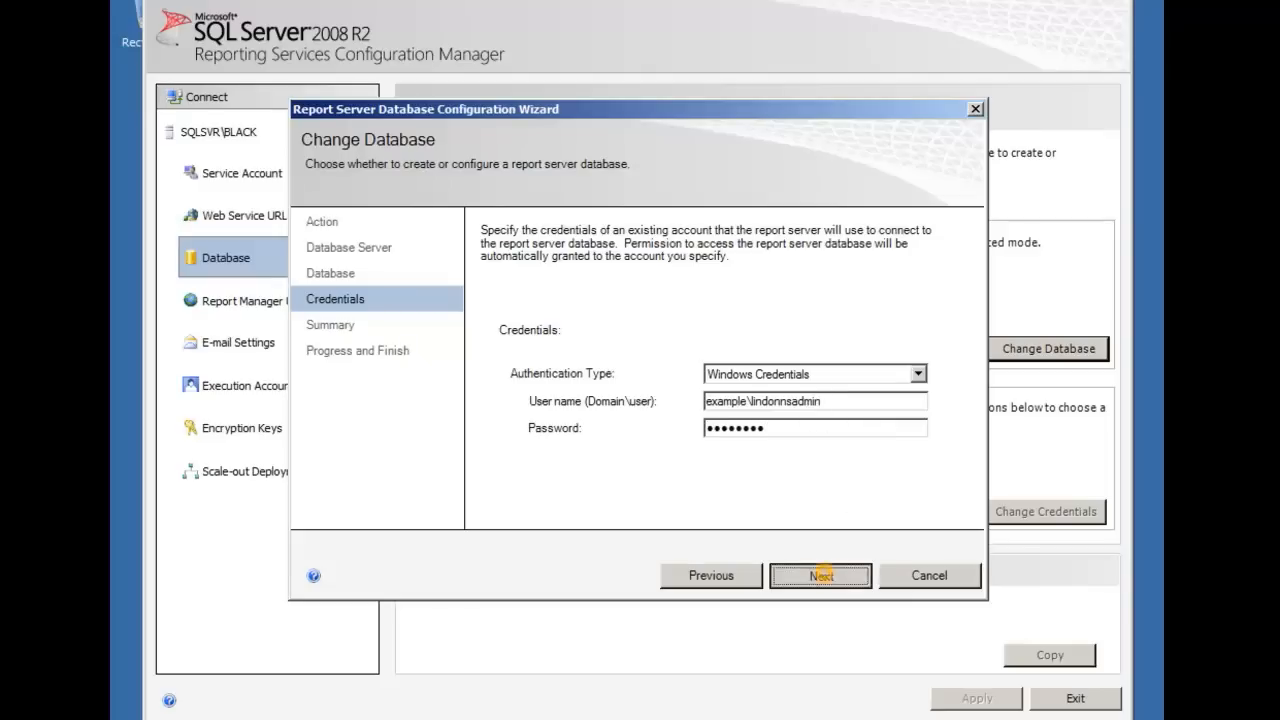
pyautogui.click(820, 575)
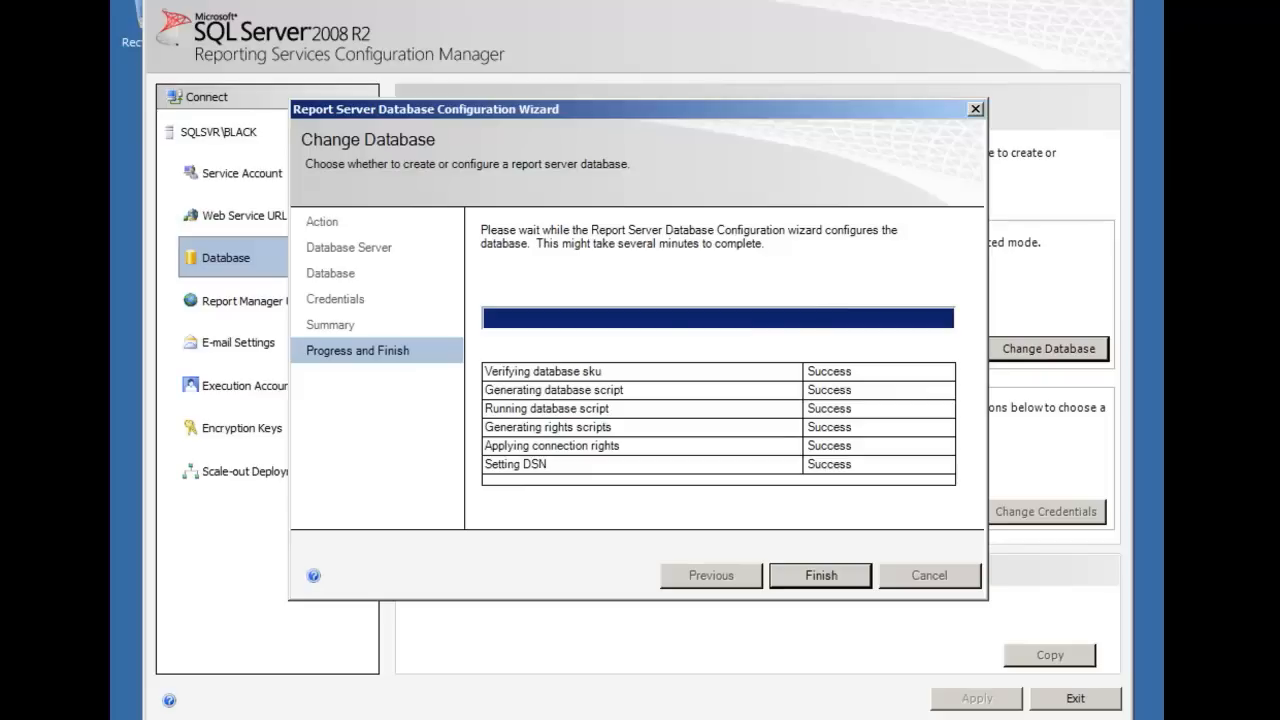
pyautogui.click(821, 575)
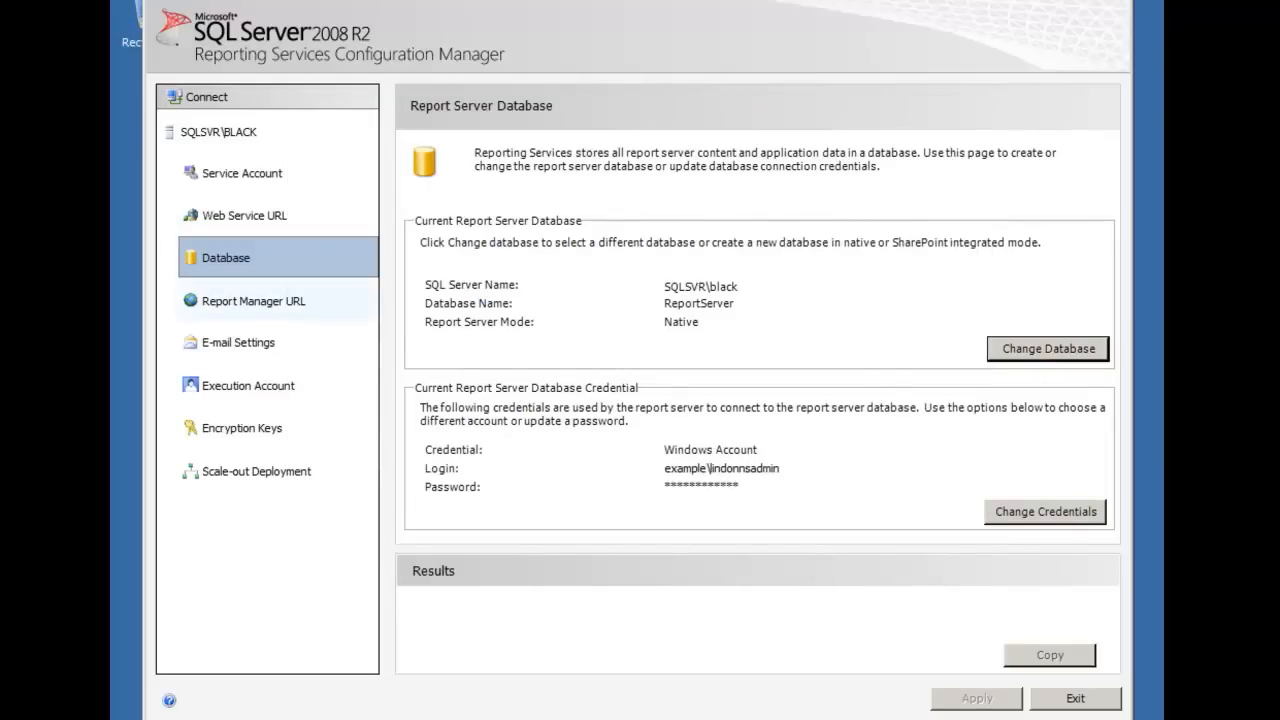
# Apply the default Reports_BLACK virtual directory for the Report Manager URL, and check that its site opens.
pyautogui.click(253, 301)
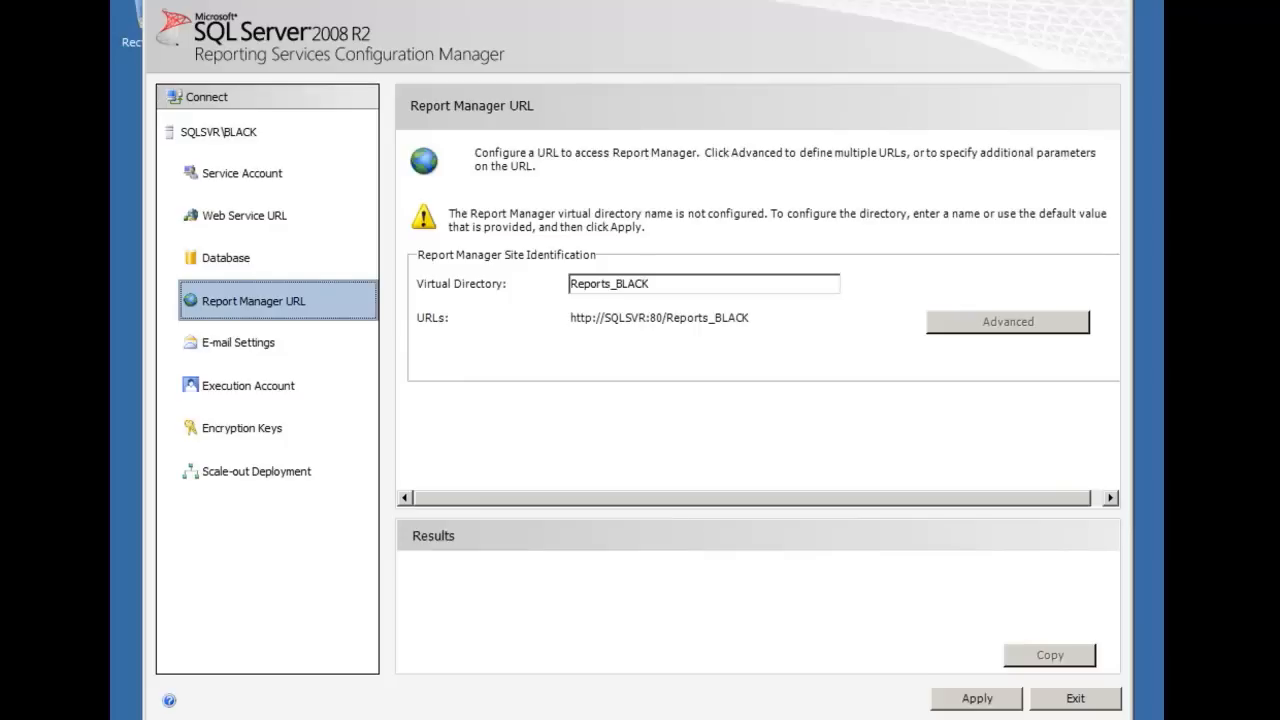
pyautogui.click(960, 698)
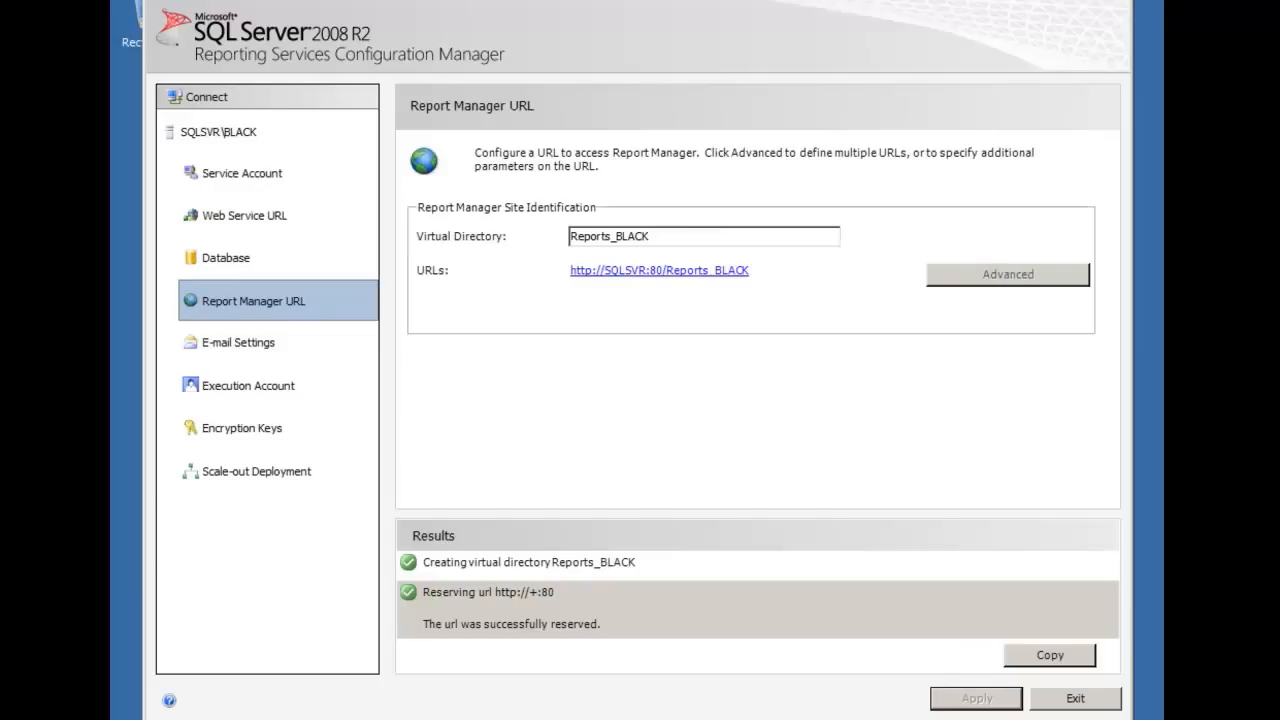
pyautogui.click(686, 271)
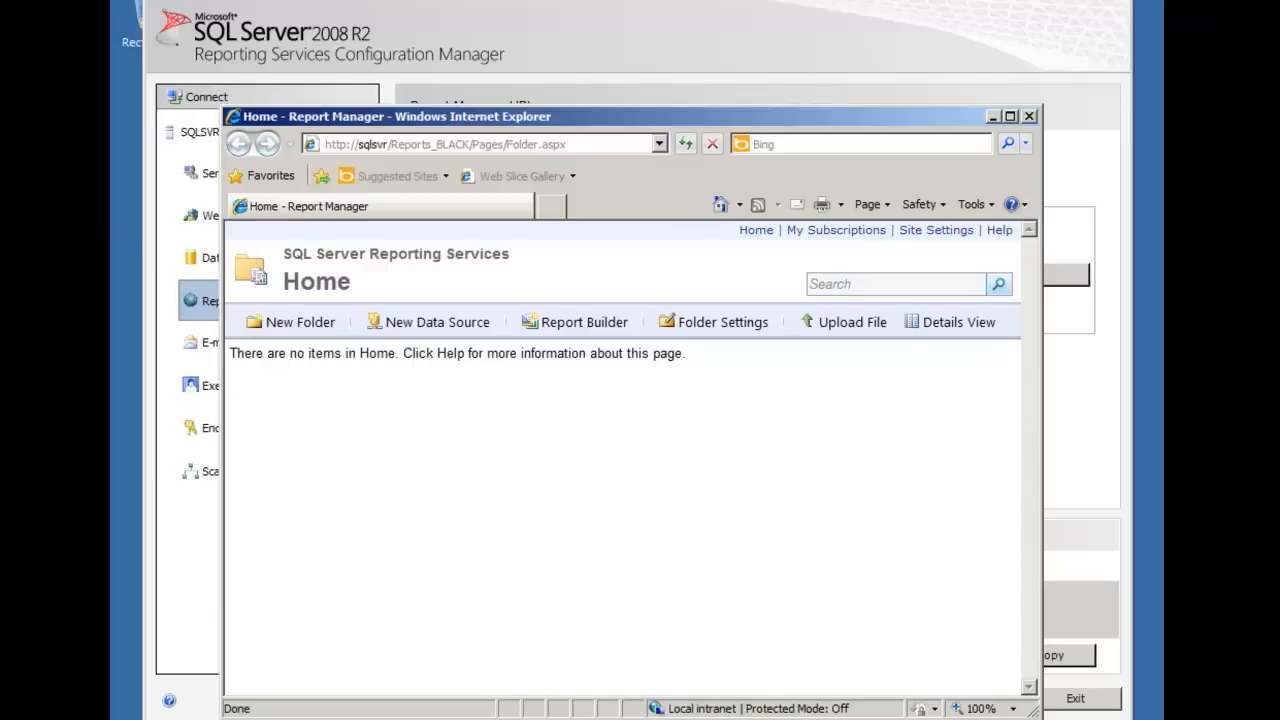
pyautogui.click(1029, 116)
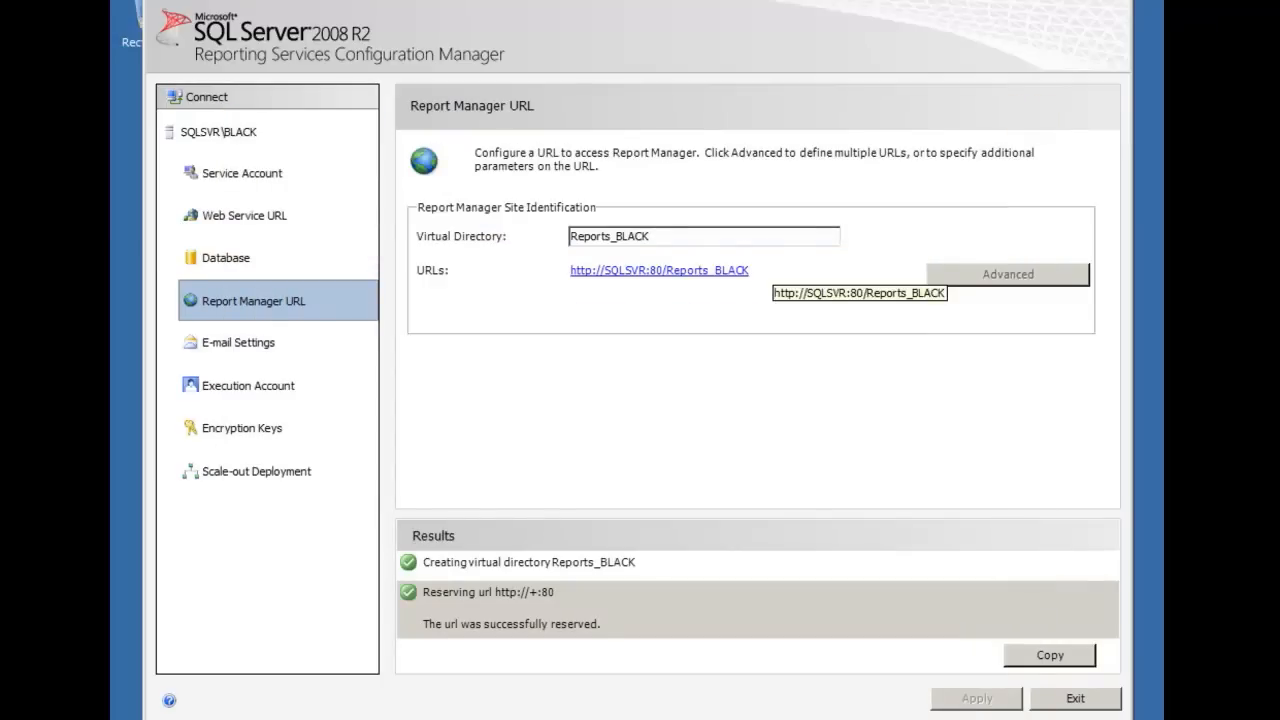
pyautogui.click(745, 270)
pyautogui.click(600, 270)
pyautogui.click(537, 143)
pyautogui.moveTo(478, 144); pyautogui.dragTo(660, 148)
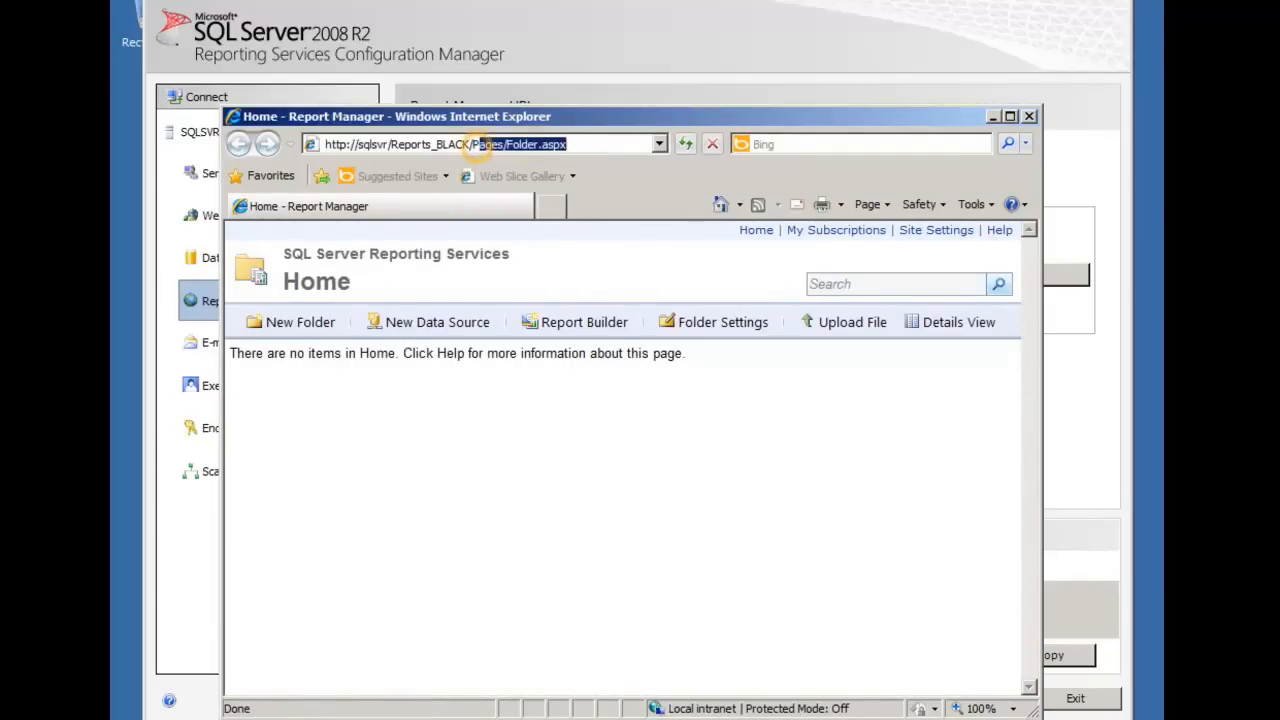
pyautogui.press('Delete')
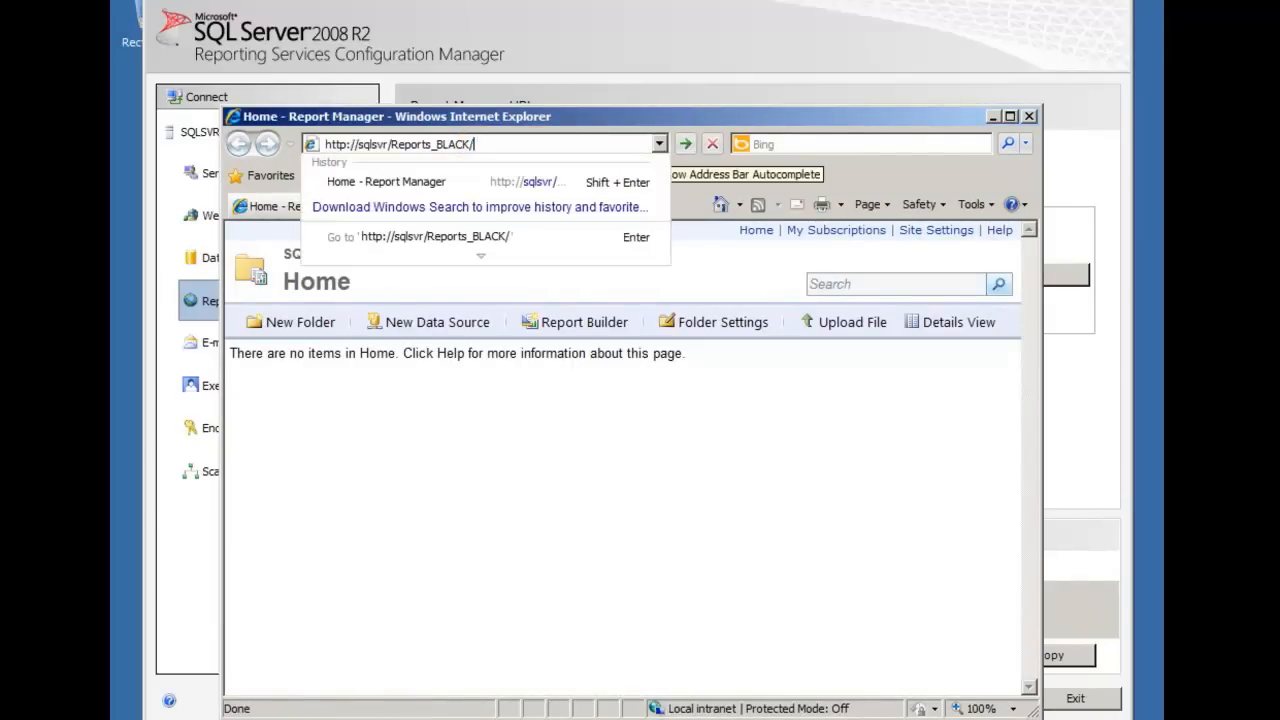
pyautogui.click(606, 144)
# Switch to the Notepad notes and add the line "Reporting Services URL" below the Reporting and Analysis Server entry.
pyautogui.hotkey('alt', 'Tab')
pyautogui.click(682, 518)
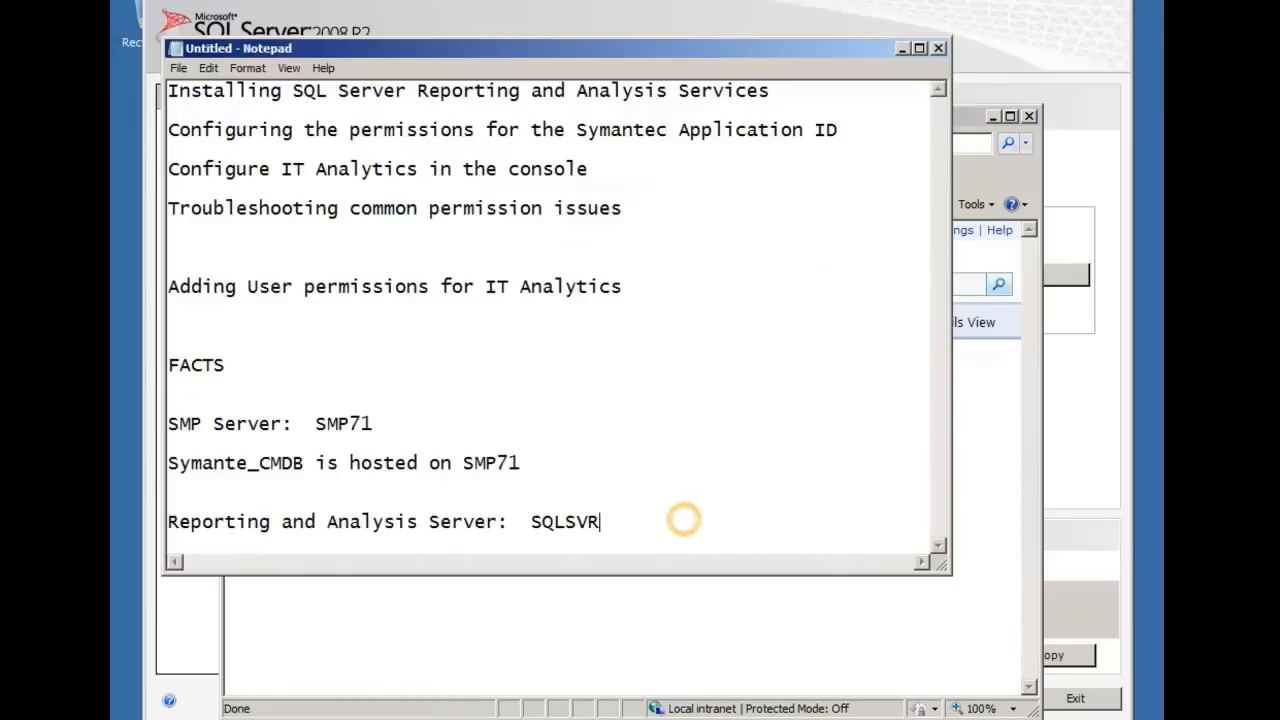
pyautogui.press('Return')
pyautogui.write('REPORTing')
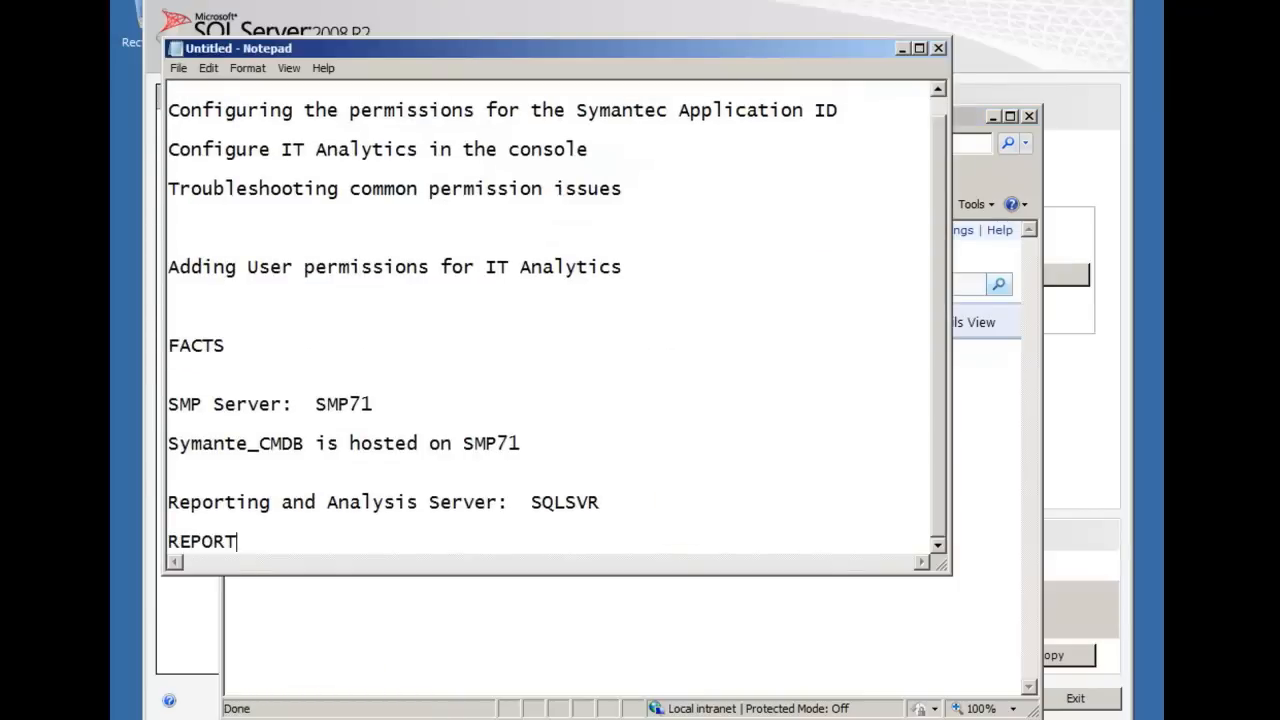
pyautogui.press('BackSpace')
pyautogui.press('BackSpace')
pyautogui.press('BackSpace')
pyautogui.press('BackSpace')
pyautogui.press('BackSpace')
pyautogui.press('BackSpace')
pyautogui.press('BackSpace')
pyautogui.press('BackSpace')
pyautogui.write('eporting')
pyautogui.click(708, 481)
pyautogui.write('s')
pyautogui.press('BackSpace')
pyautogui.click(418, 537)
pyautogui.write('Ser')
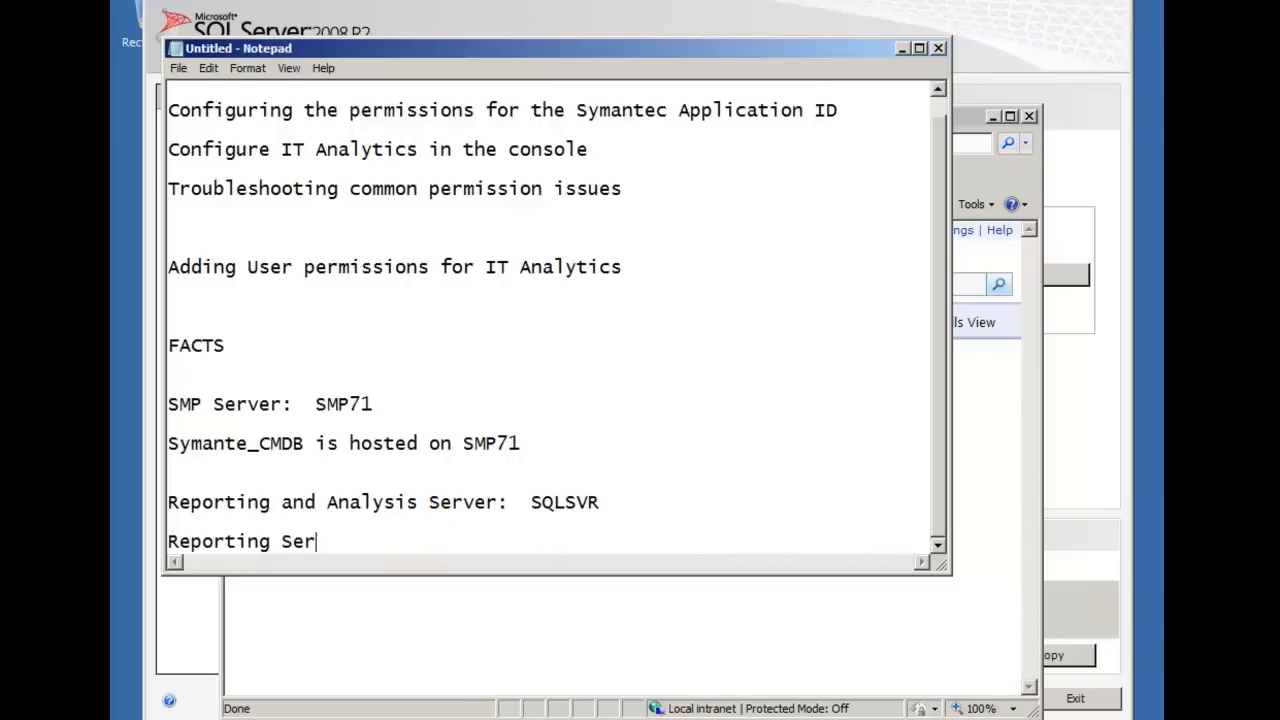
pyautogui.write('vices URL')
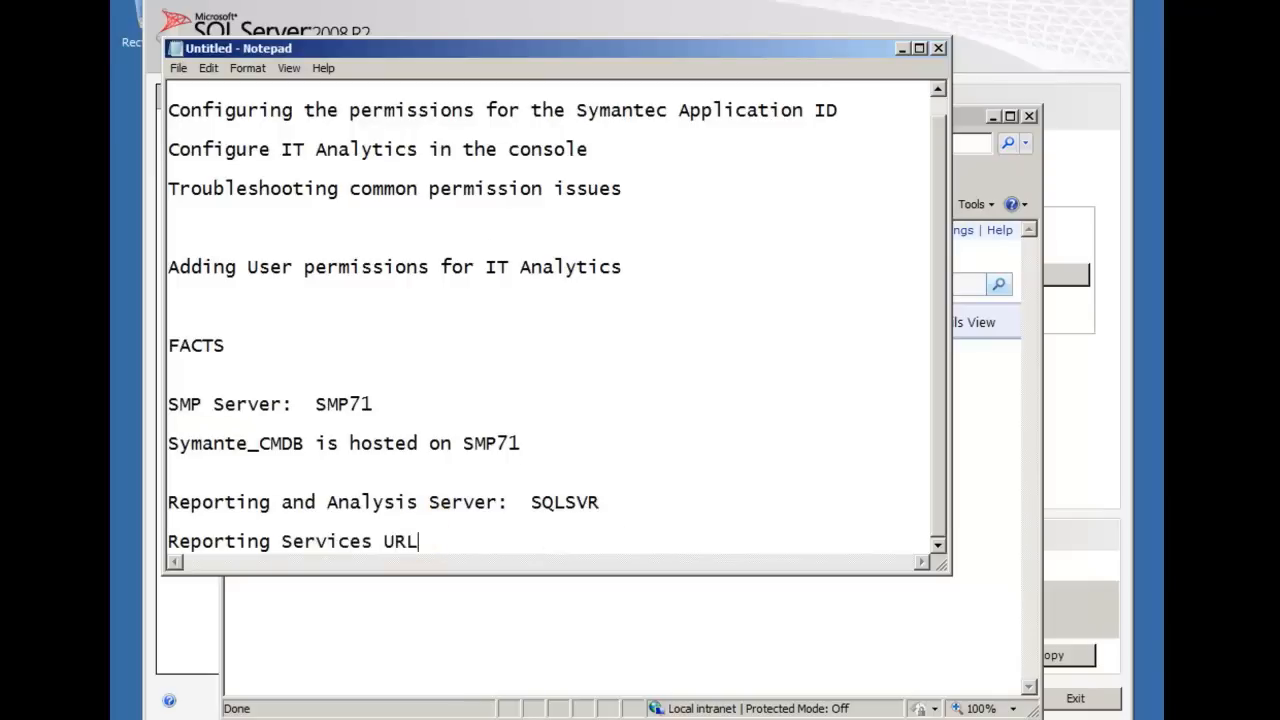
pyautogui.press('Return')
pyautogui.write('http://sqlsvr/Reports_BLACK/')
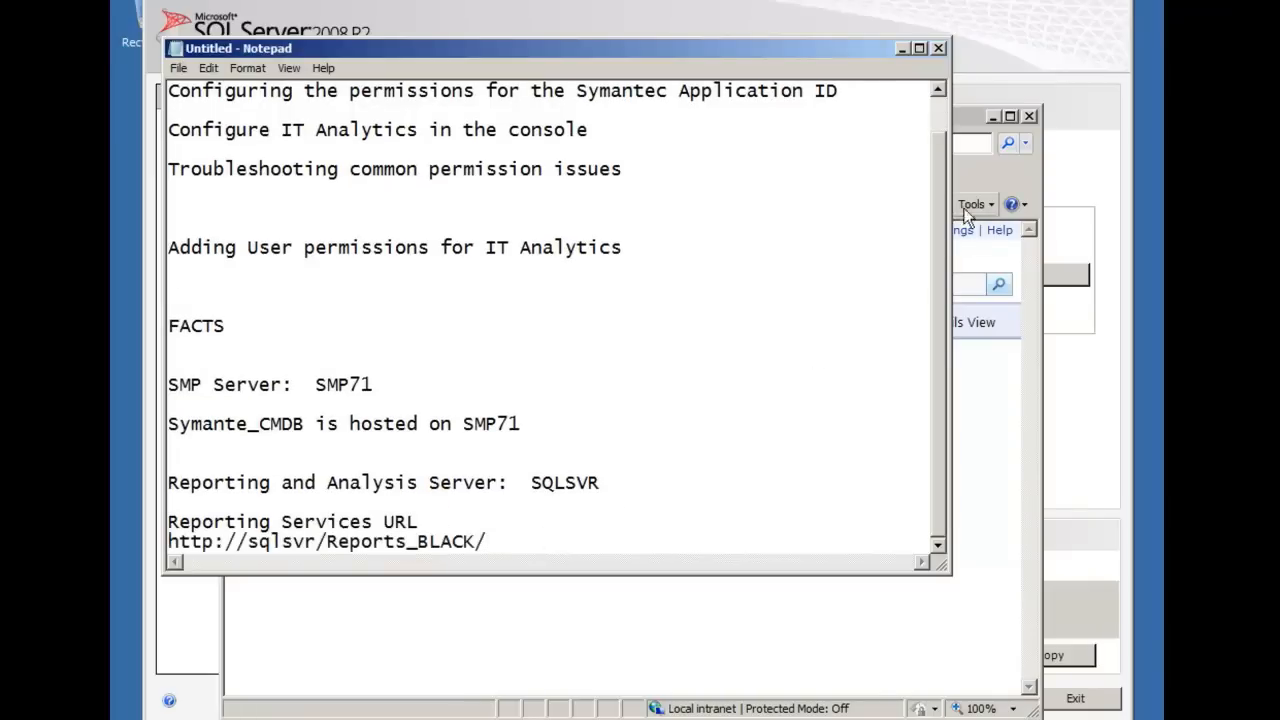
pyautogui.click(902, 48)
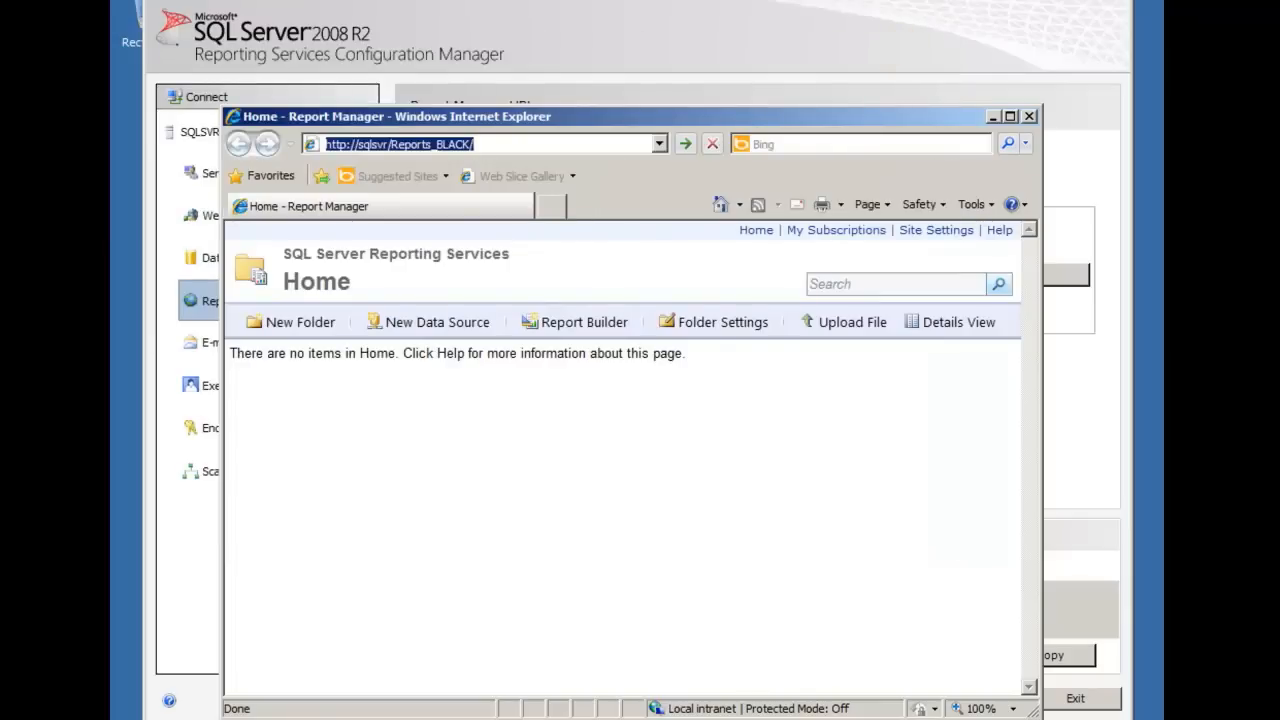
pyautogui.click(1029, 116)
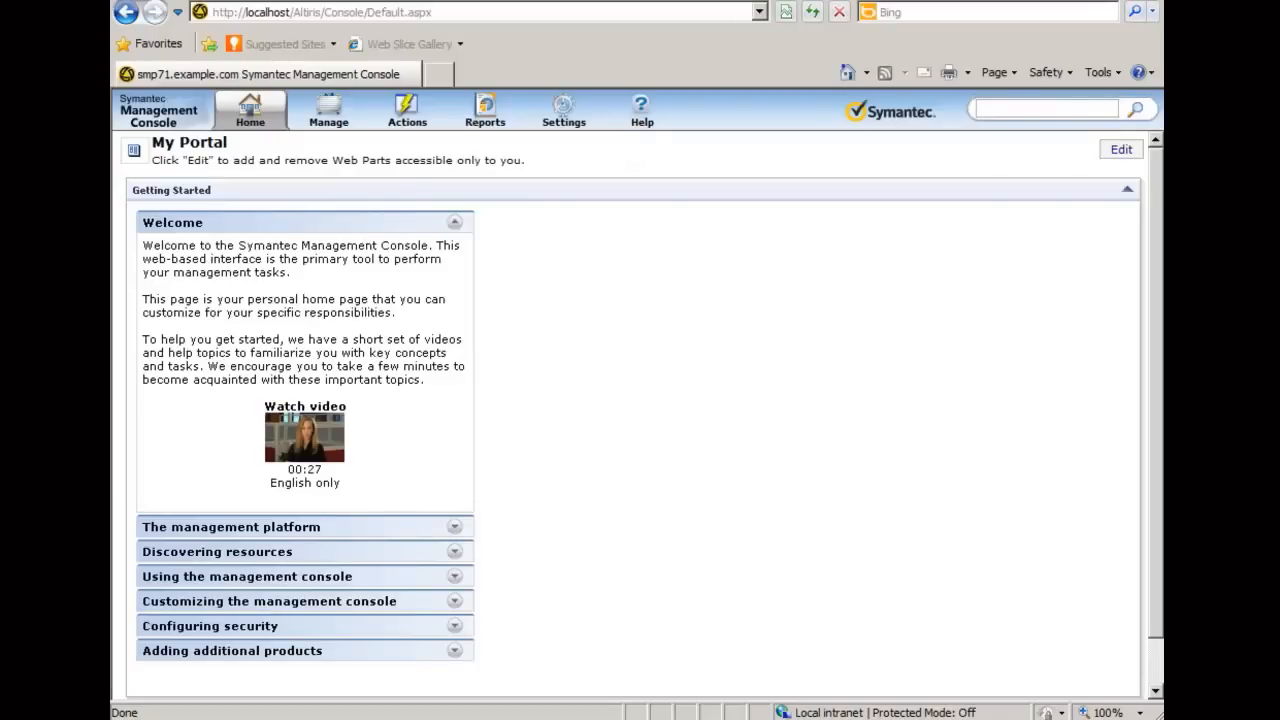
# In the Symantec Management Console, open the IT Analytics Configuration page within the Notification Server settings.
pyautogui.click(564, 112)
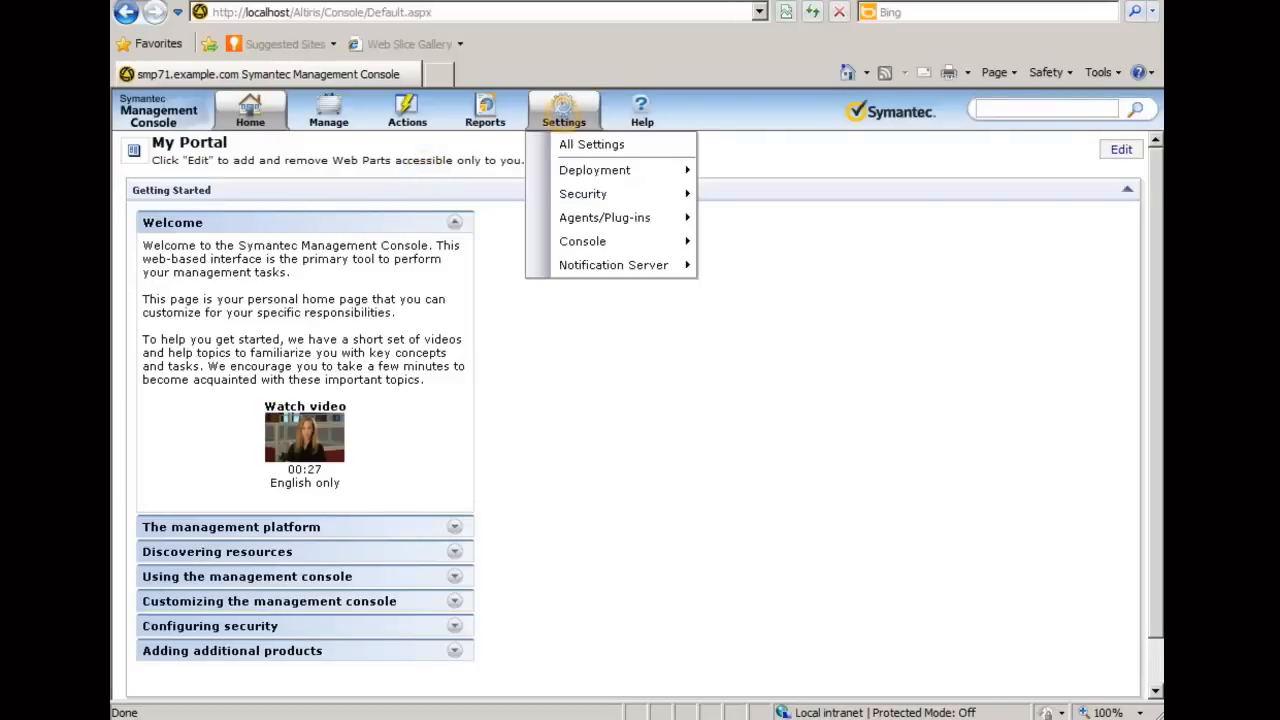
pyautogui.click(584, 144)
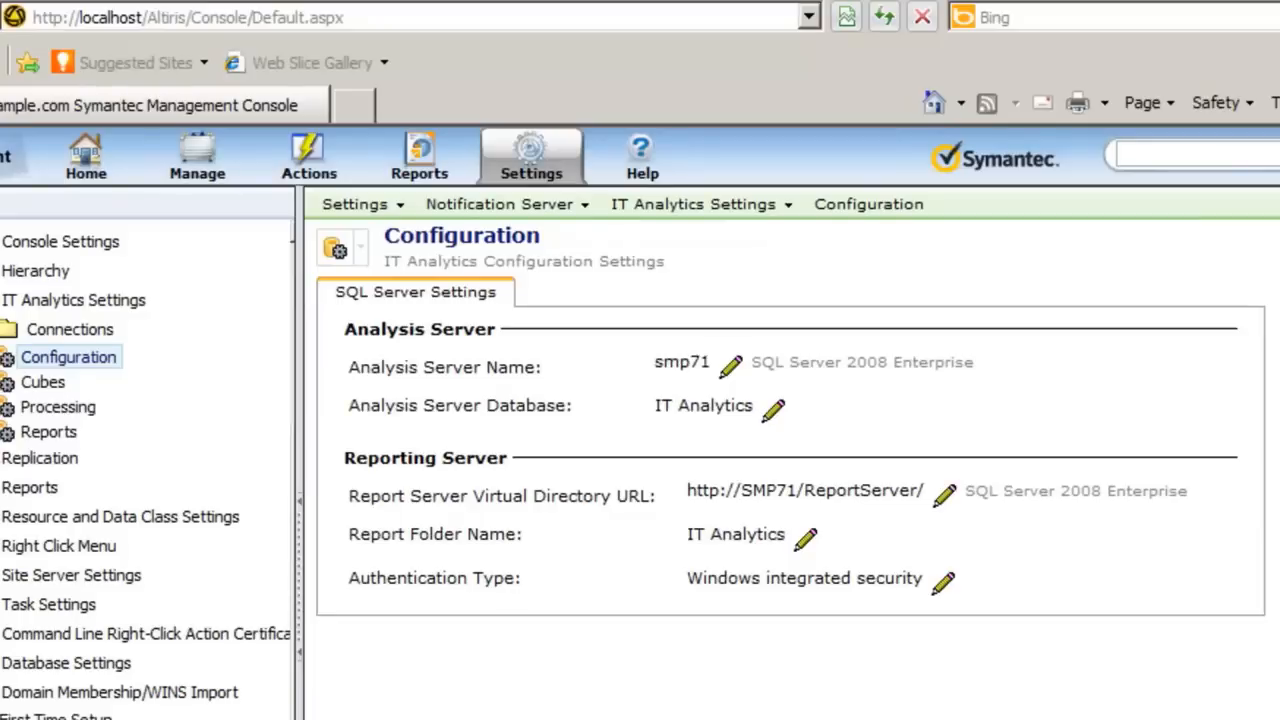
pyautogui.scroll(3, 145, 470)
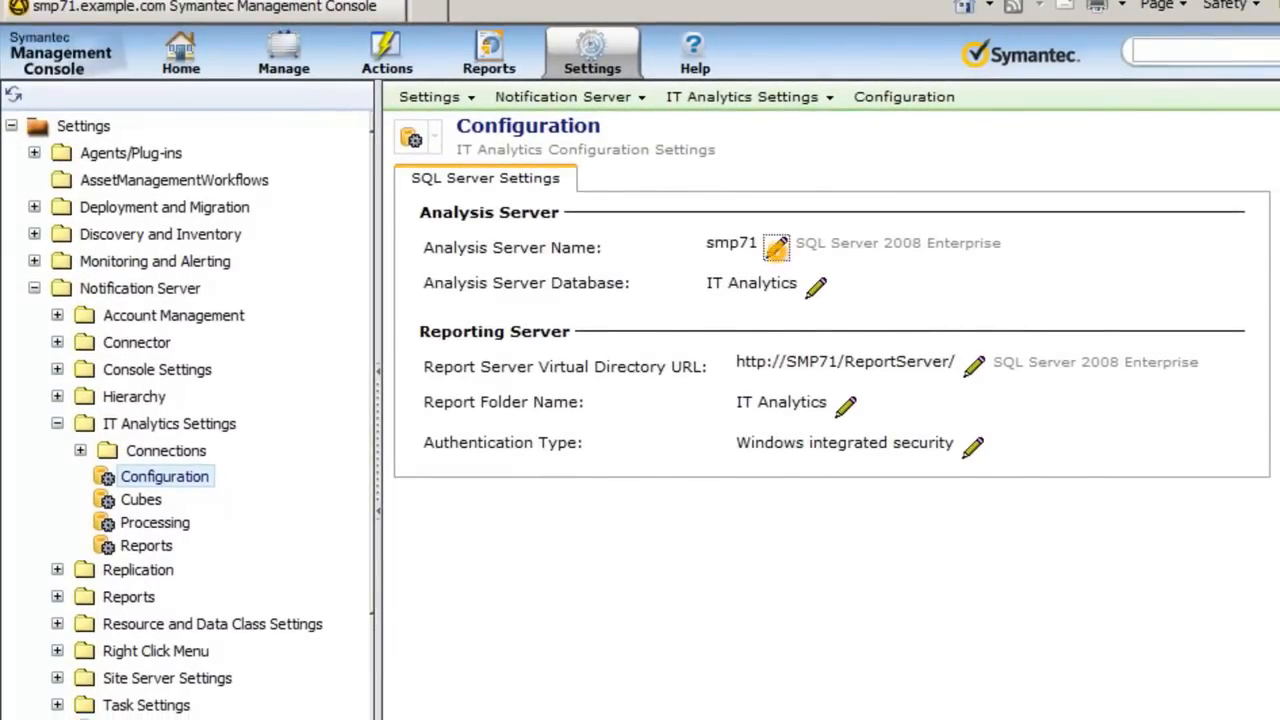
# Set the Analysis Server Name to sqlsvr\black and verify the connection.
pyautogui.click(776, 245)
pyautogui.doubleClick(814, 298)
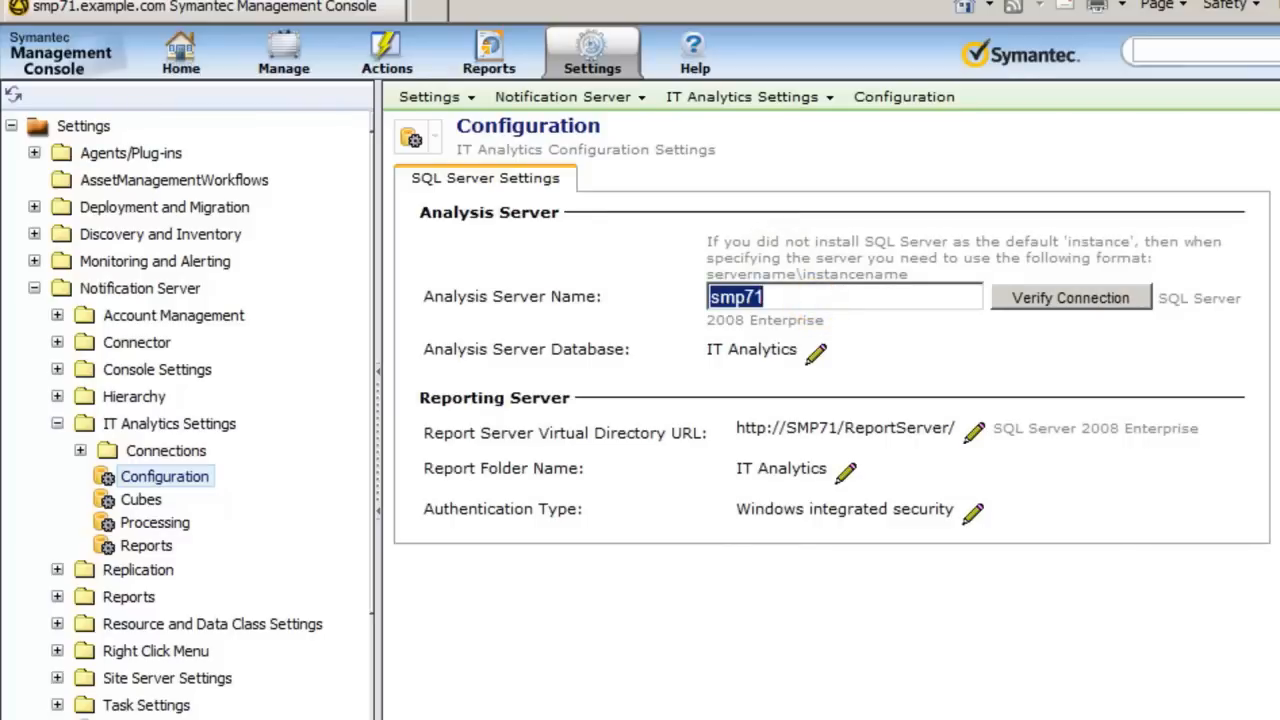
pyautogui.write('s')
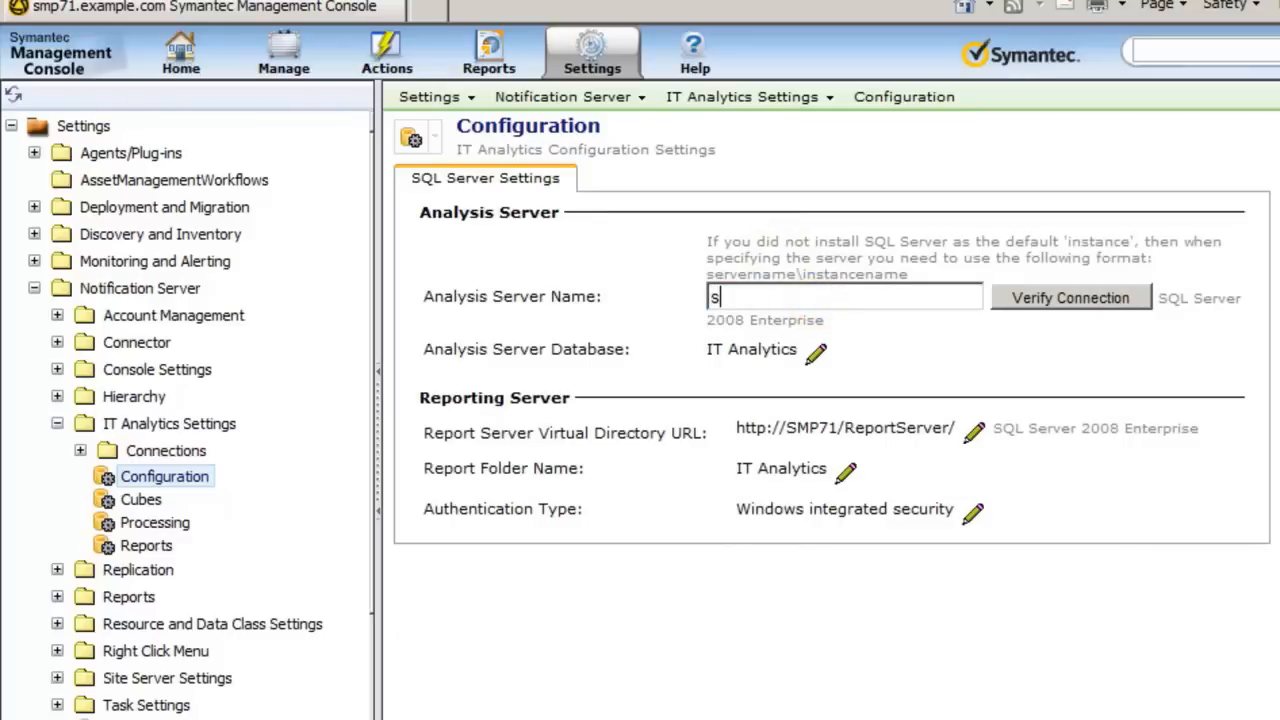
pyautogui.write('qlsvr\\bla')
pyautogui.click(542, 303)
pyautogui.click(806, 296)
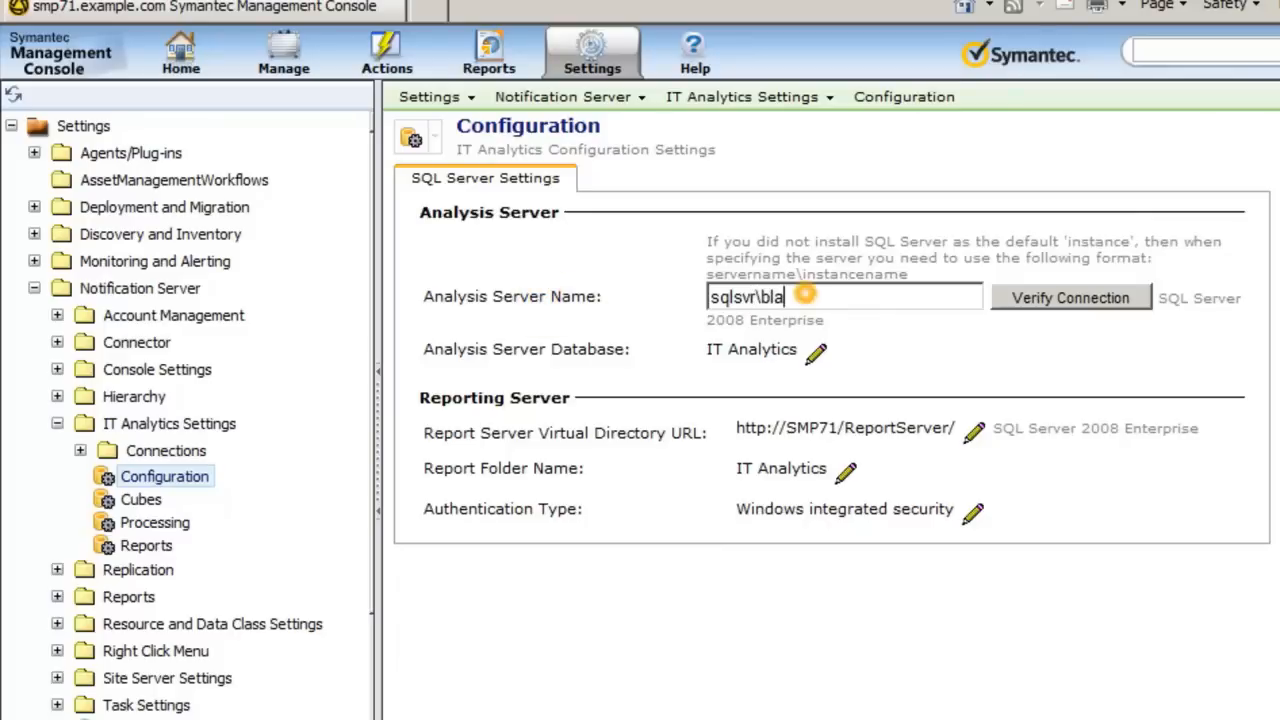
pyautogui.write('ack')
pyautogui.click(785, 297)
pyautogui.press('BackSpace')
pyautogui.click(1030, 298)
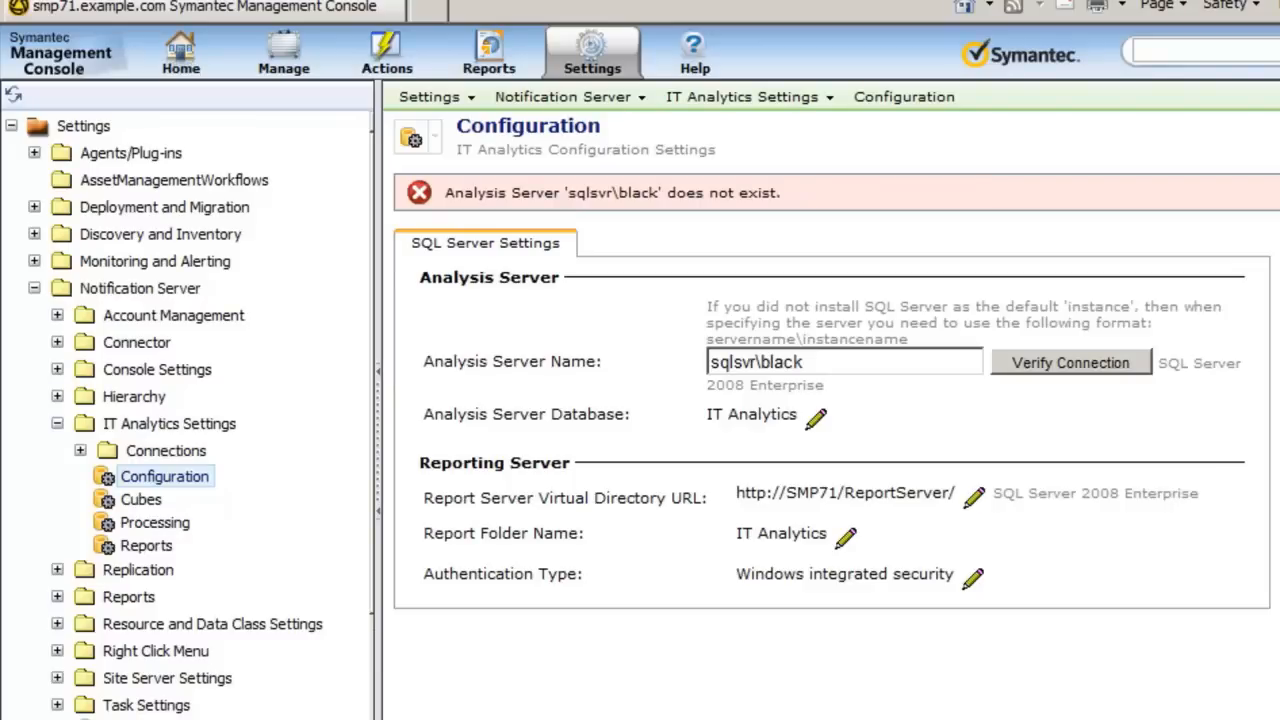
# Switch to SQL Server Management Studio and connect to the Analysis Services instance sqlsvr\black.
pyautogui.press('super')
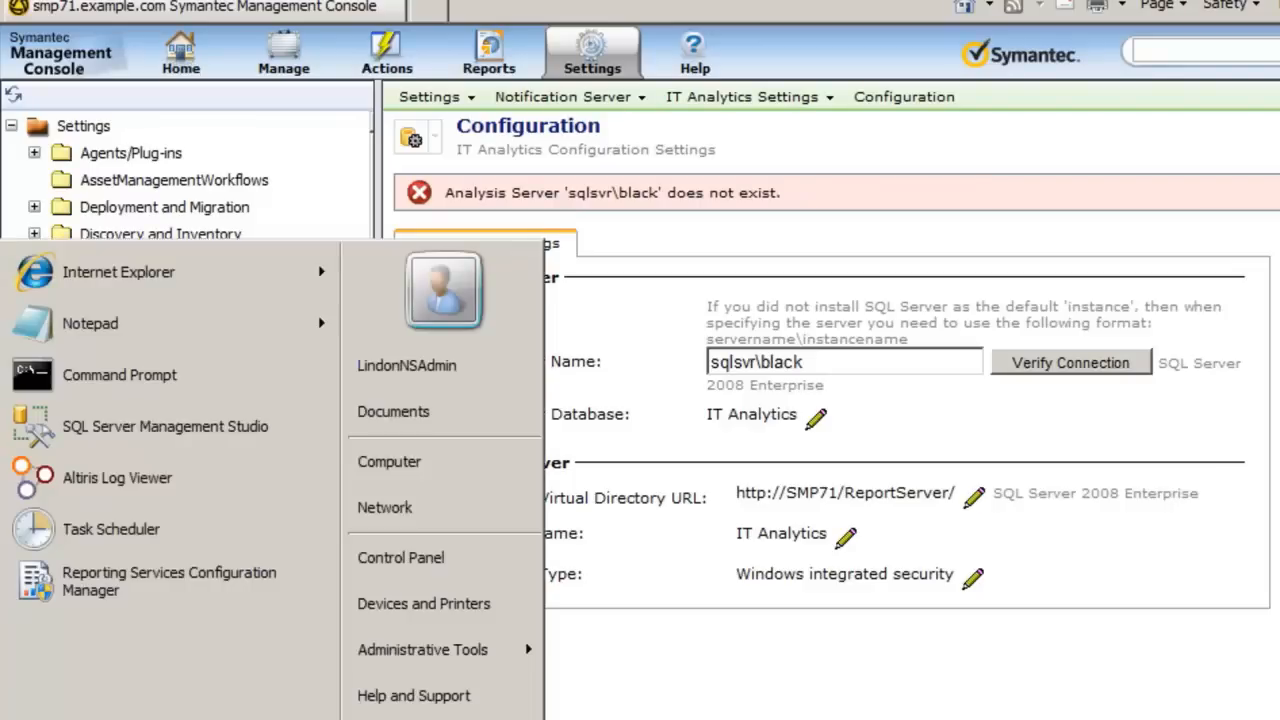
pyautogui.click(168, 436)
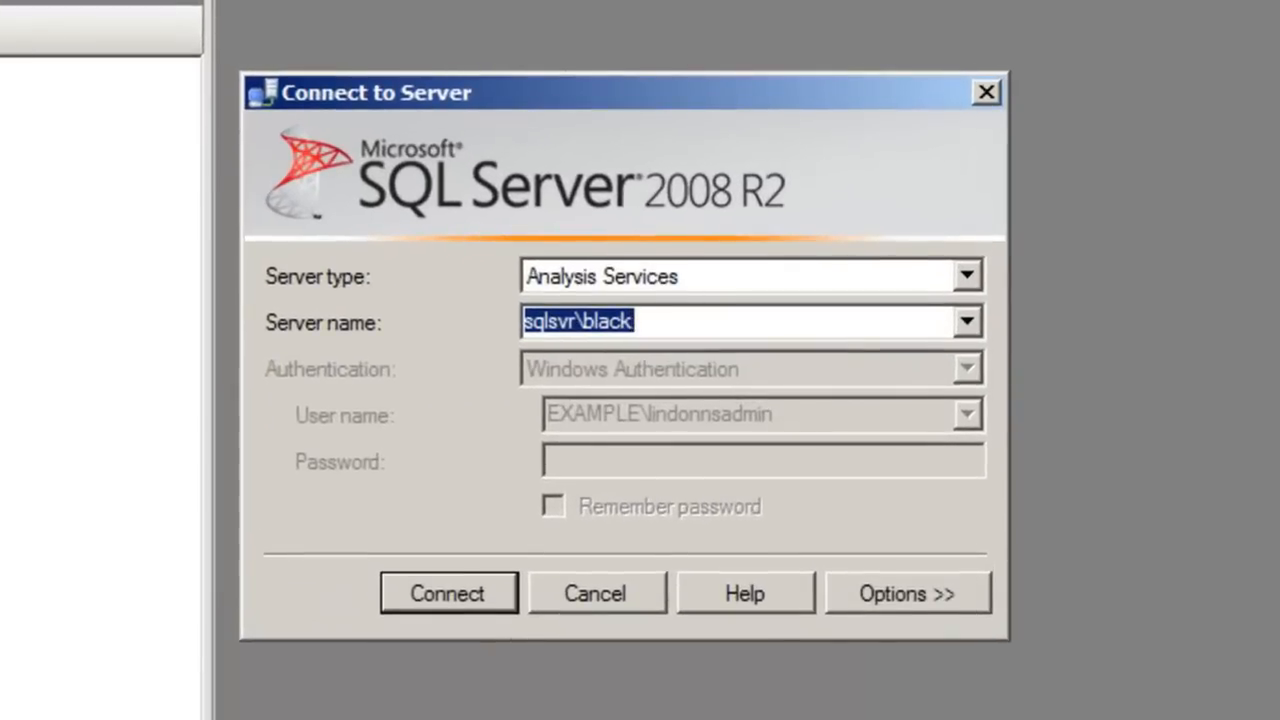
pyautogui.moveTo(525, 320); pyautogui.dragTo(573, 320)
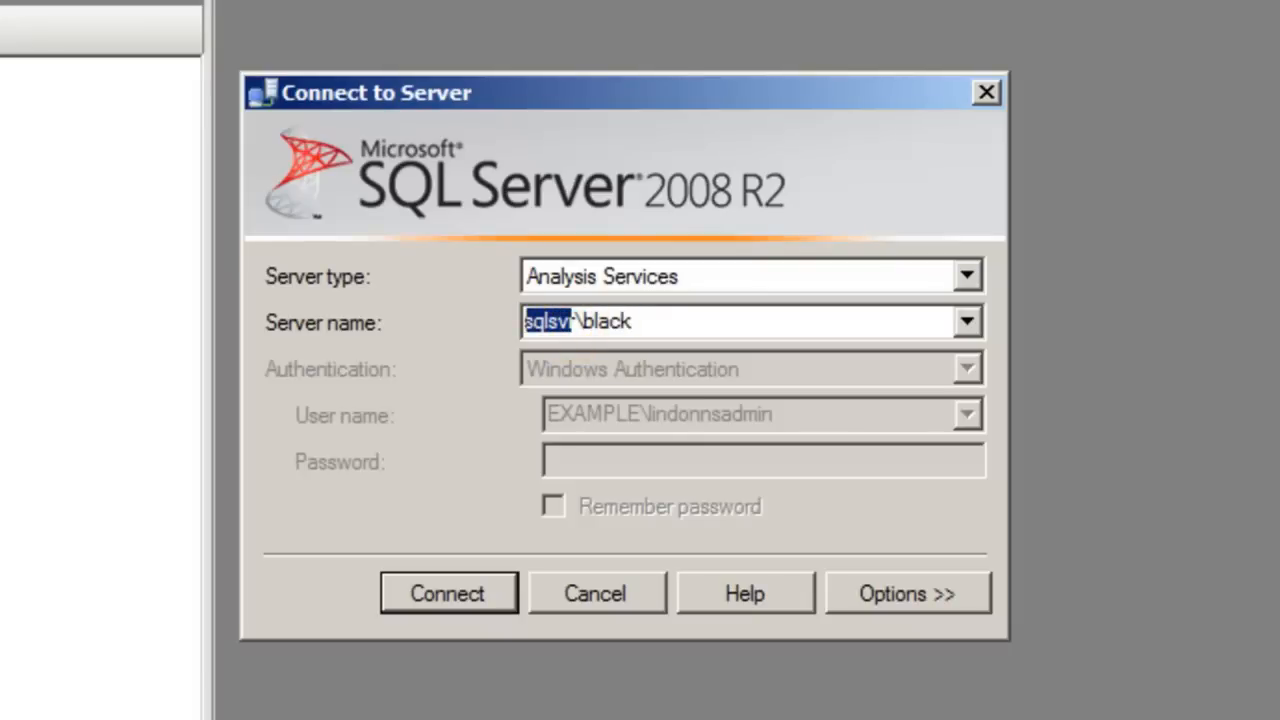
pyautogui.click(448, 592)
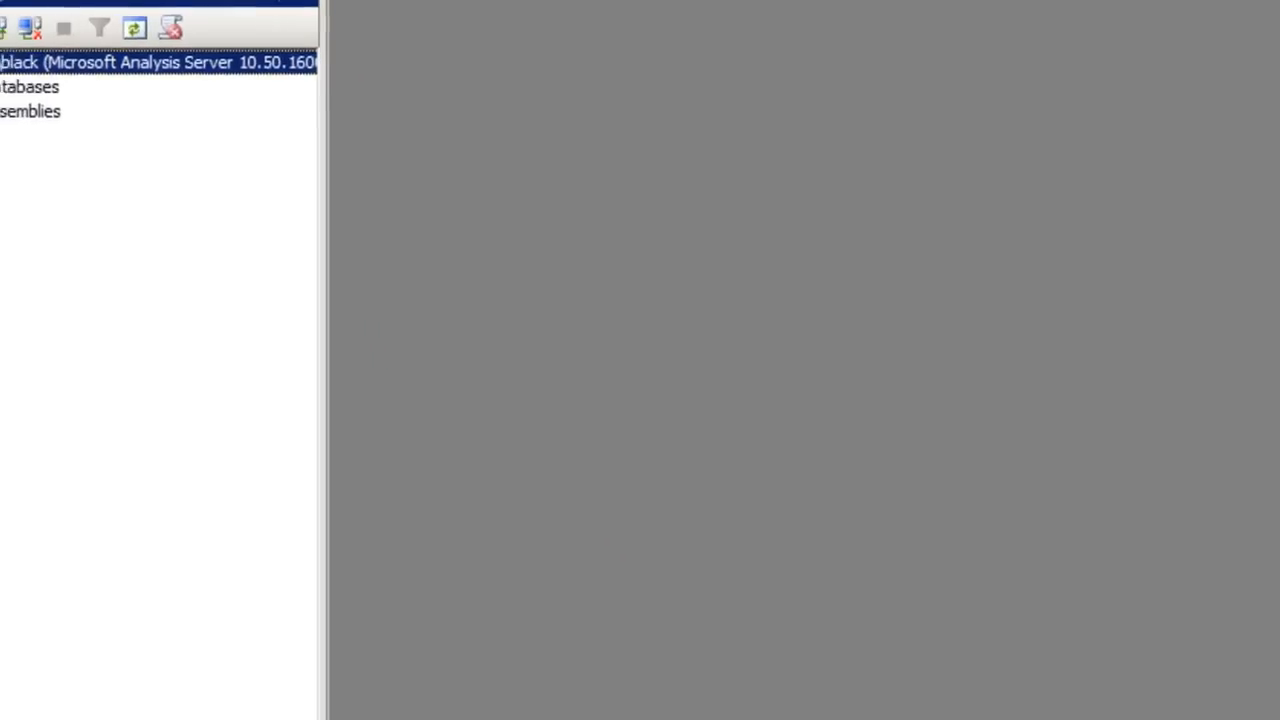
# Try to open the properties of the sqlsvr\black Analysis server.
pyautogui.rightClick(43, 59)
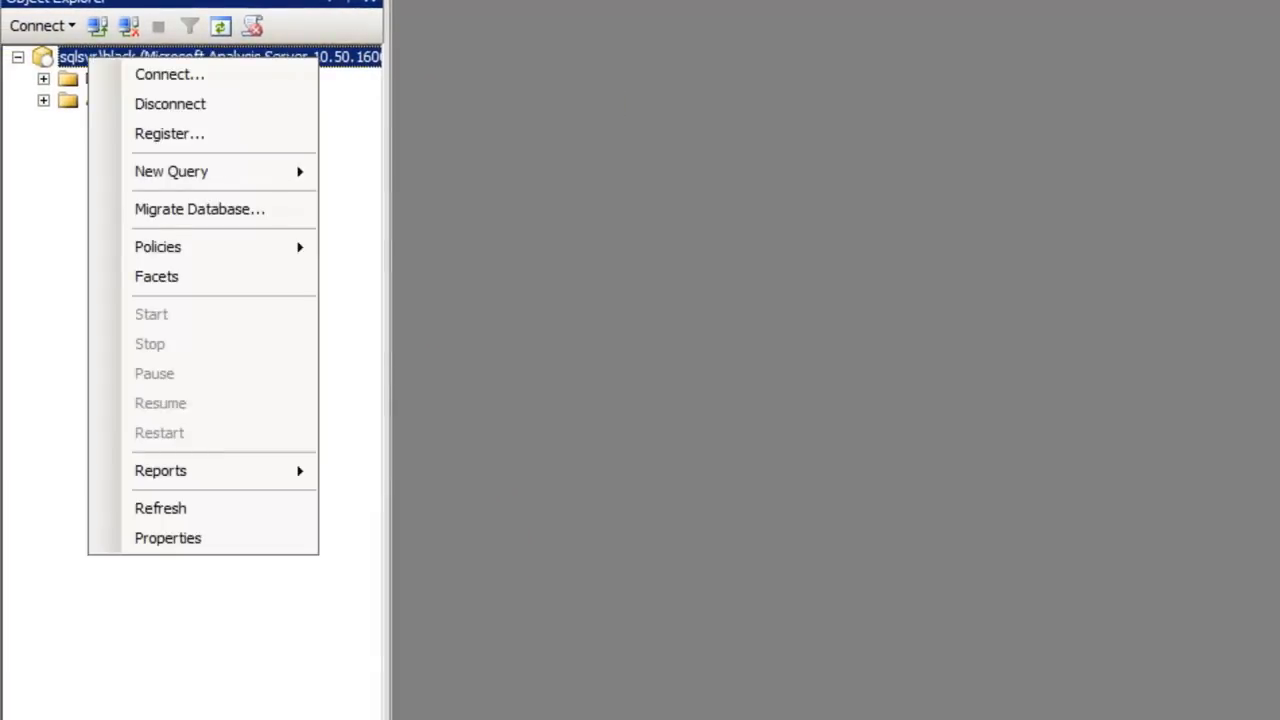
pyautogui.click(178, 537)
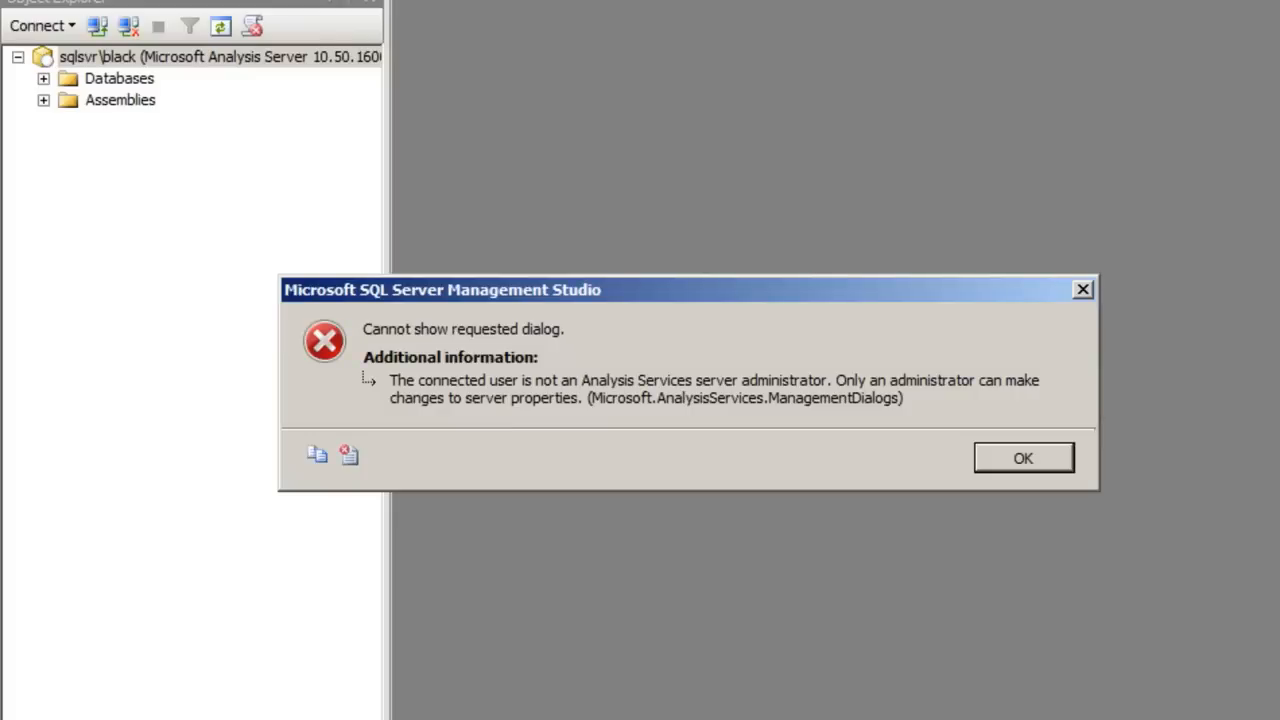
pyautogui.click(1020, 456)
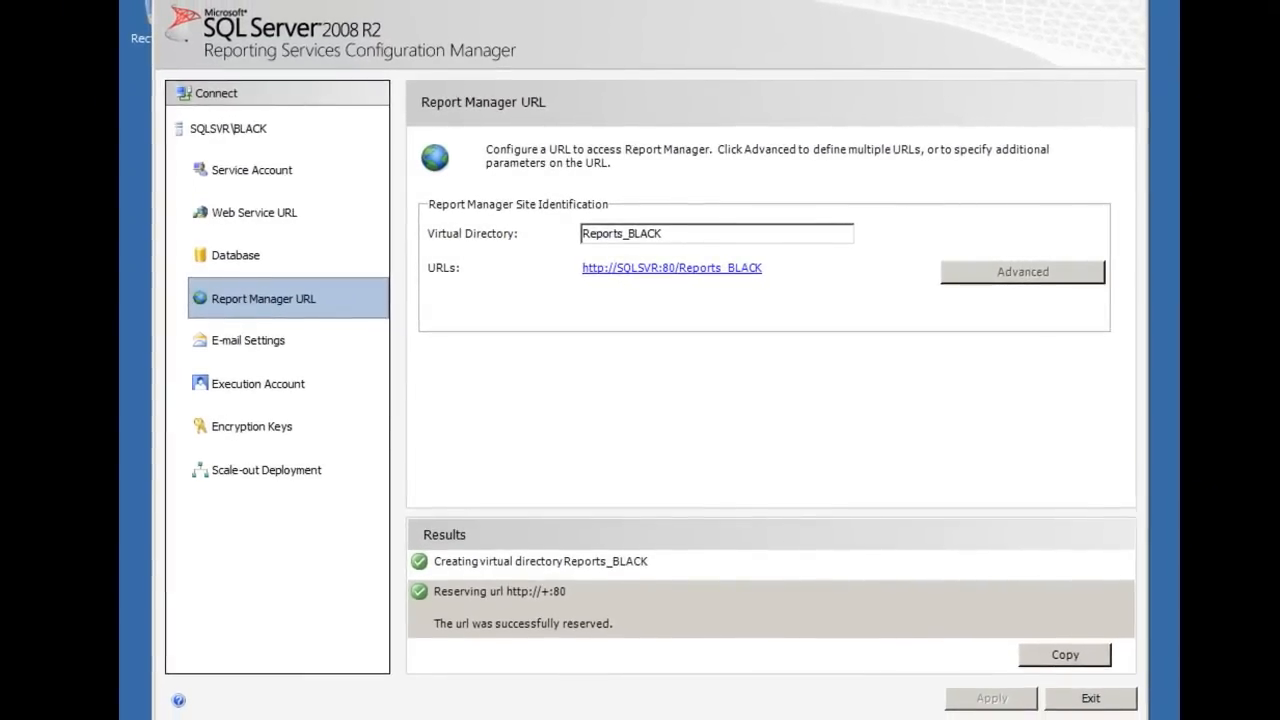
# On the SQL Server machine, launch SQL Server Management Studio and connect to Analysis Services on sqlsvr\black with the DBA account.
pyautogui.press('super')
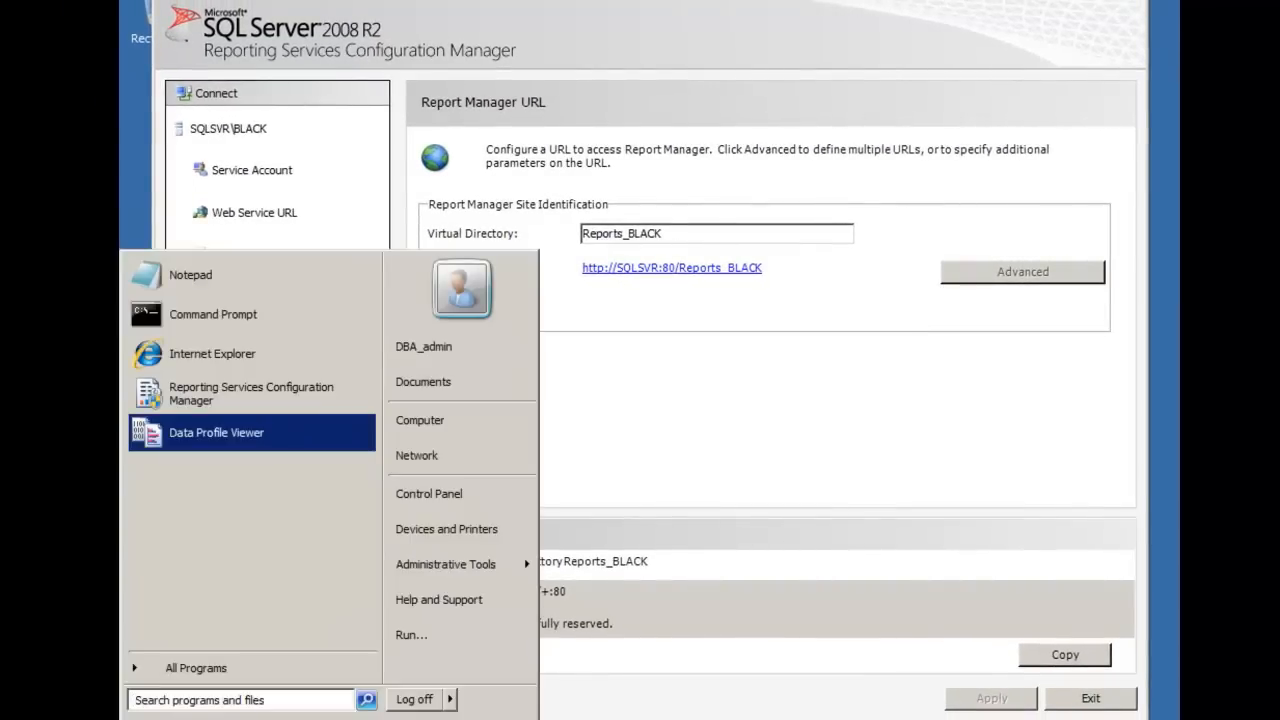
pyautogui.click(223, 668)
pyautogui.click(221, 392)
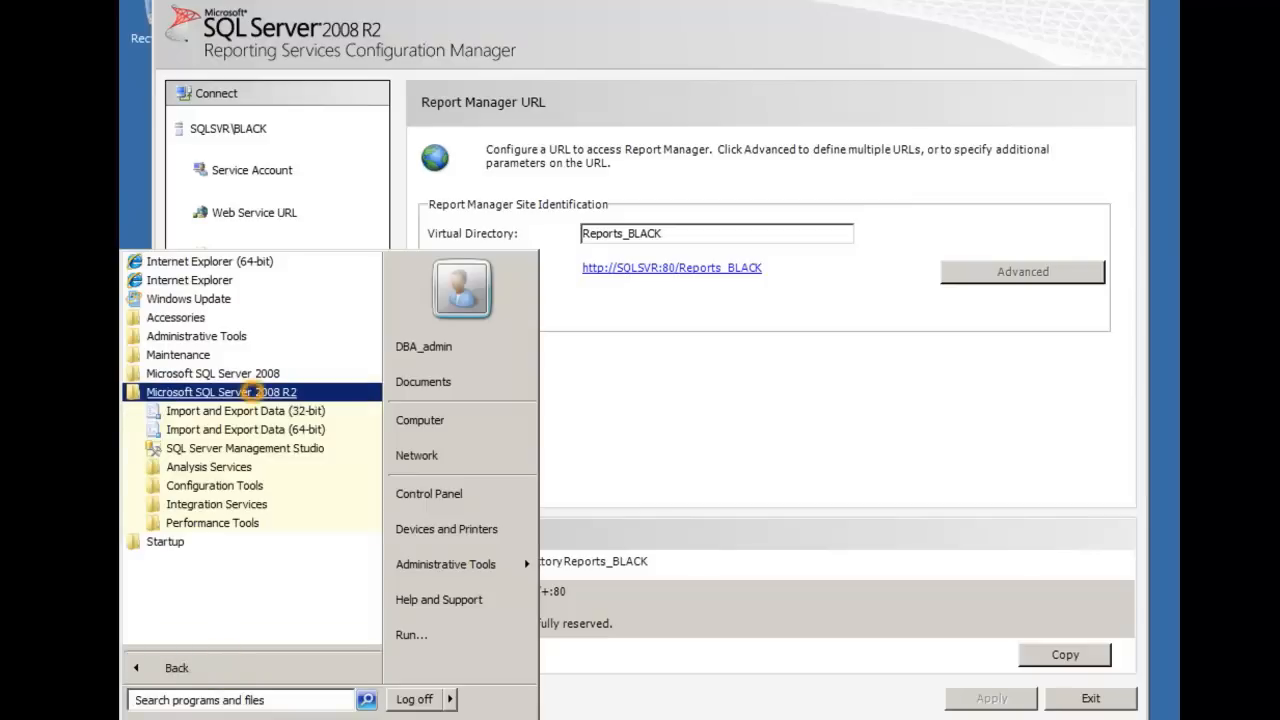
pyautogui.click(245, 448)
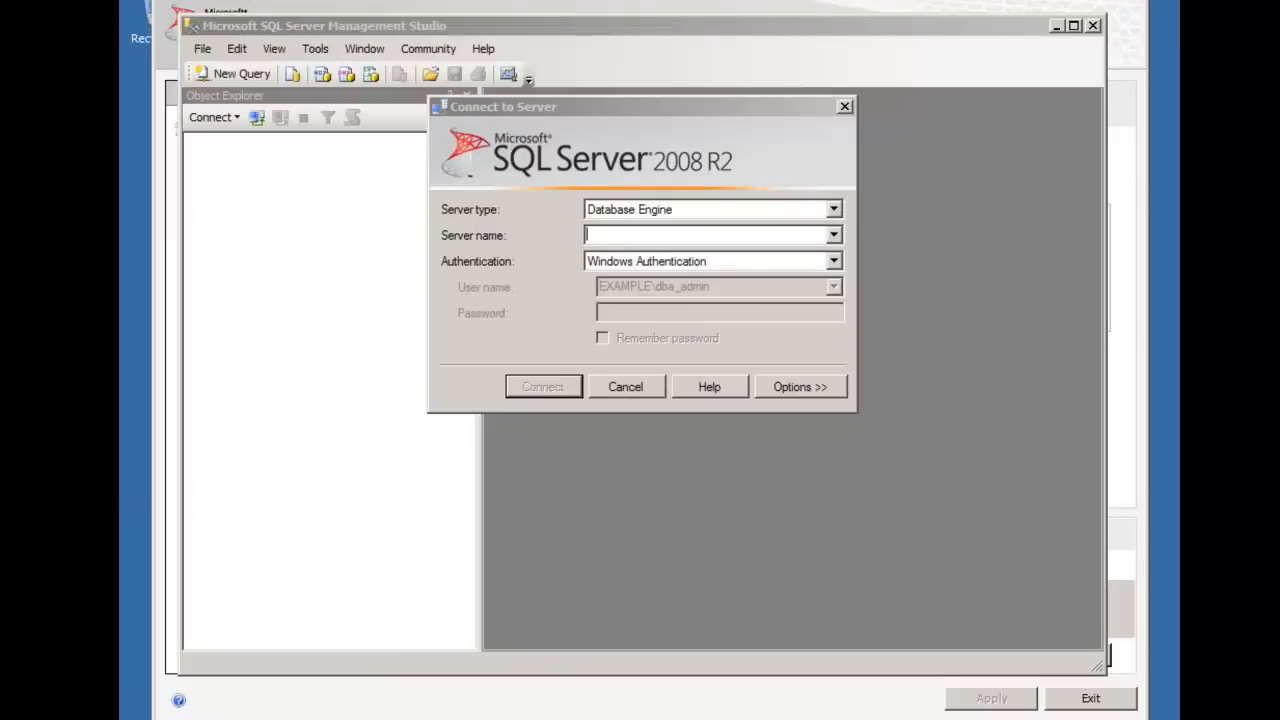
pyautogui.click(832, 210)
pyautogui.click(817, 238)
pyautogui.click(738, 235)
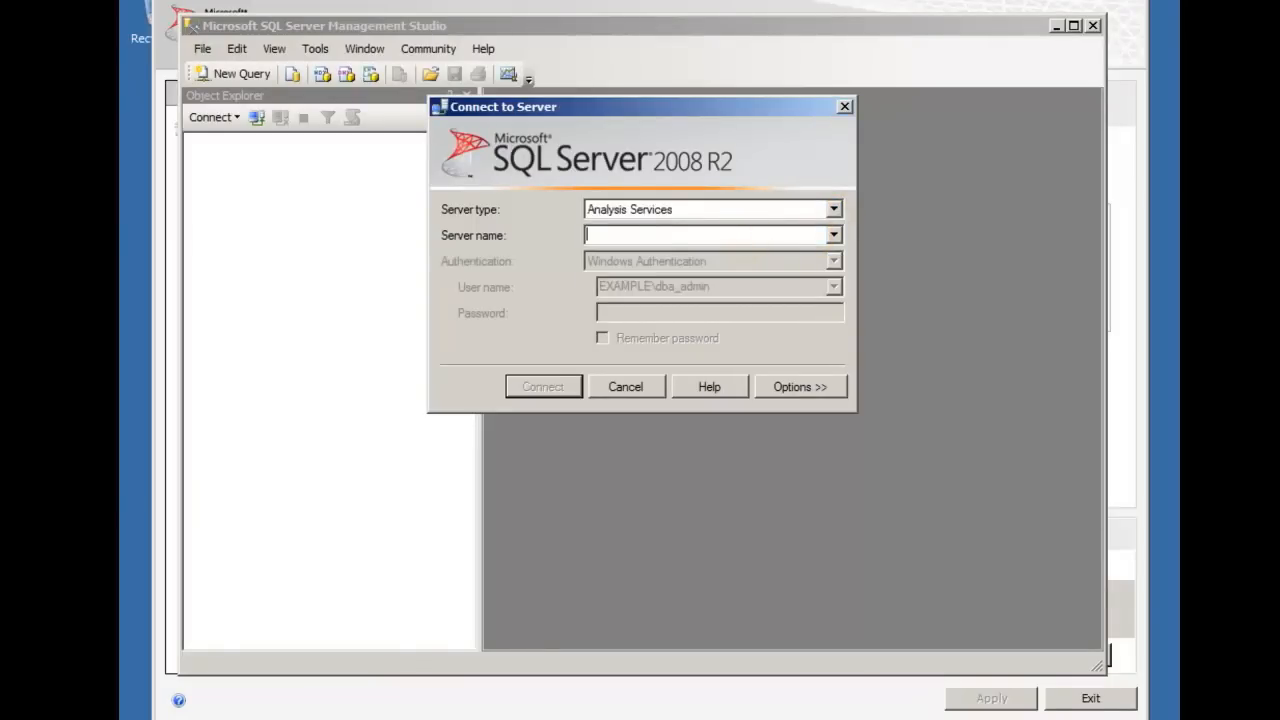
pyautogui.write('sqlsvr\\black')
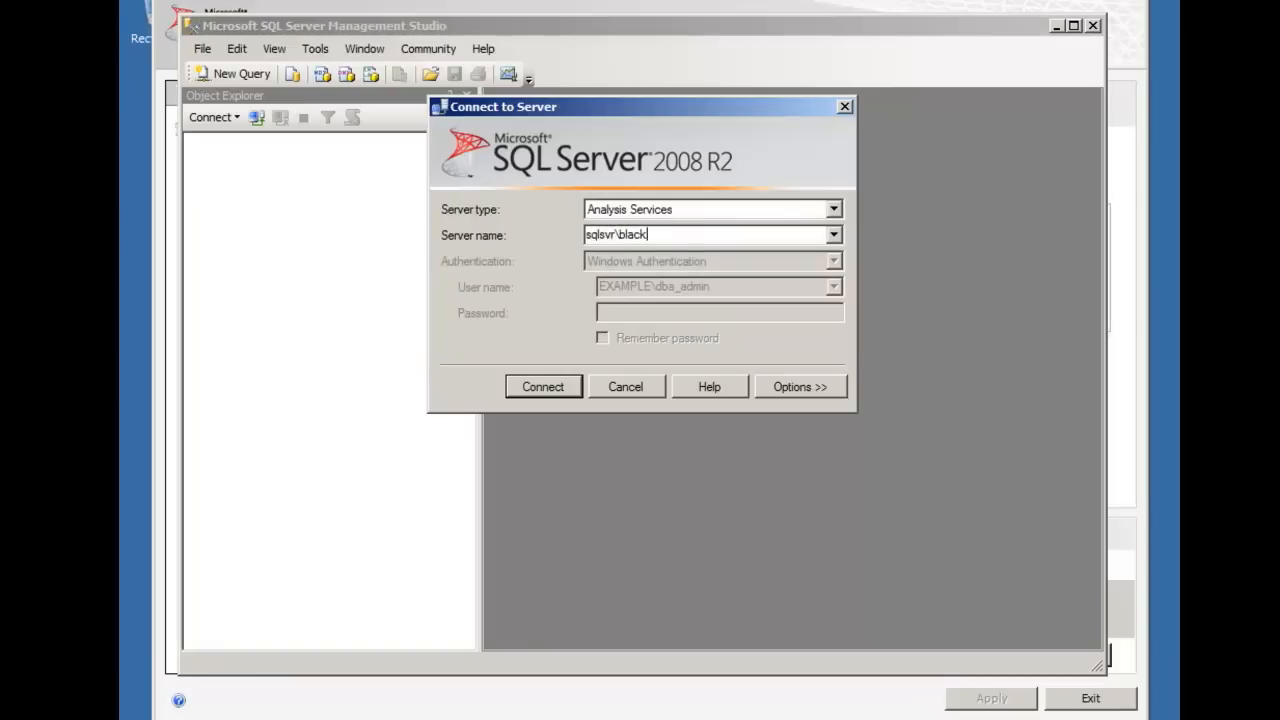
pyautogui.press('Return')
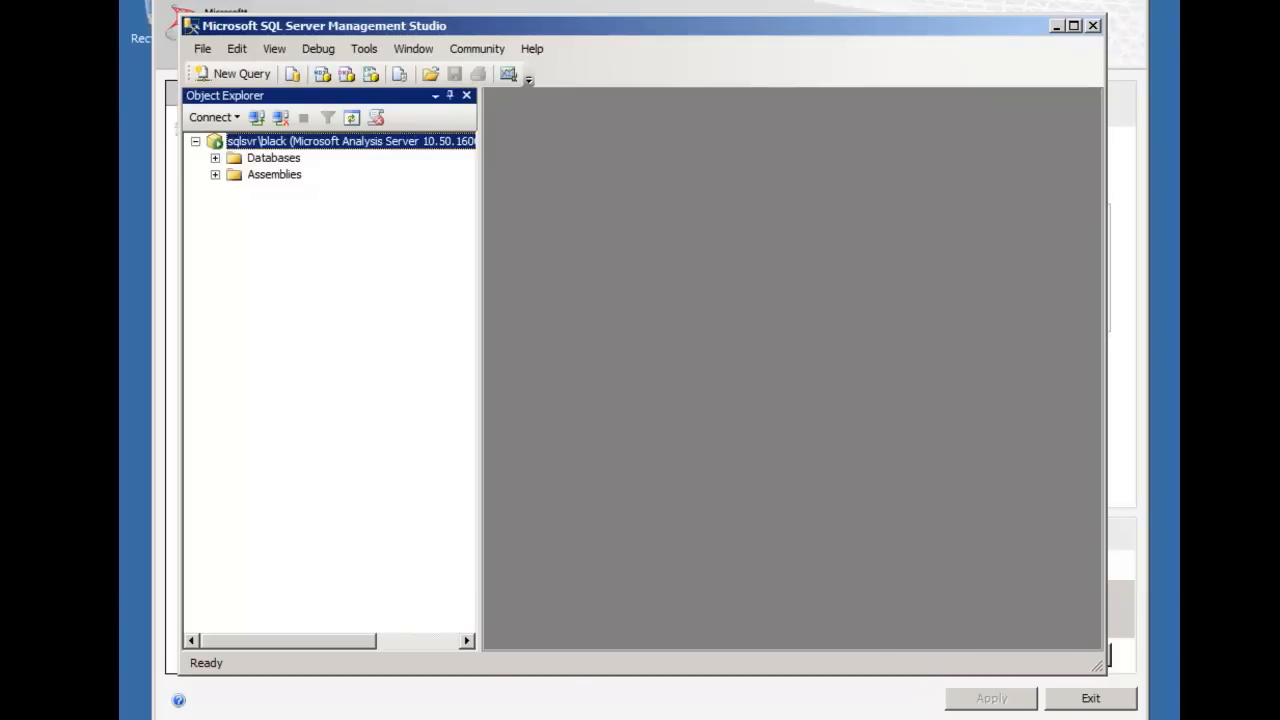
# Open the Security page in the sqlsvr\black Analysis Server Properties.
pyautogui.rightClick(230, 142)
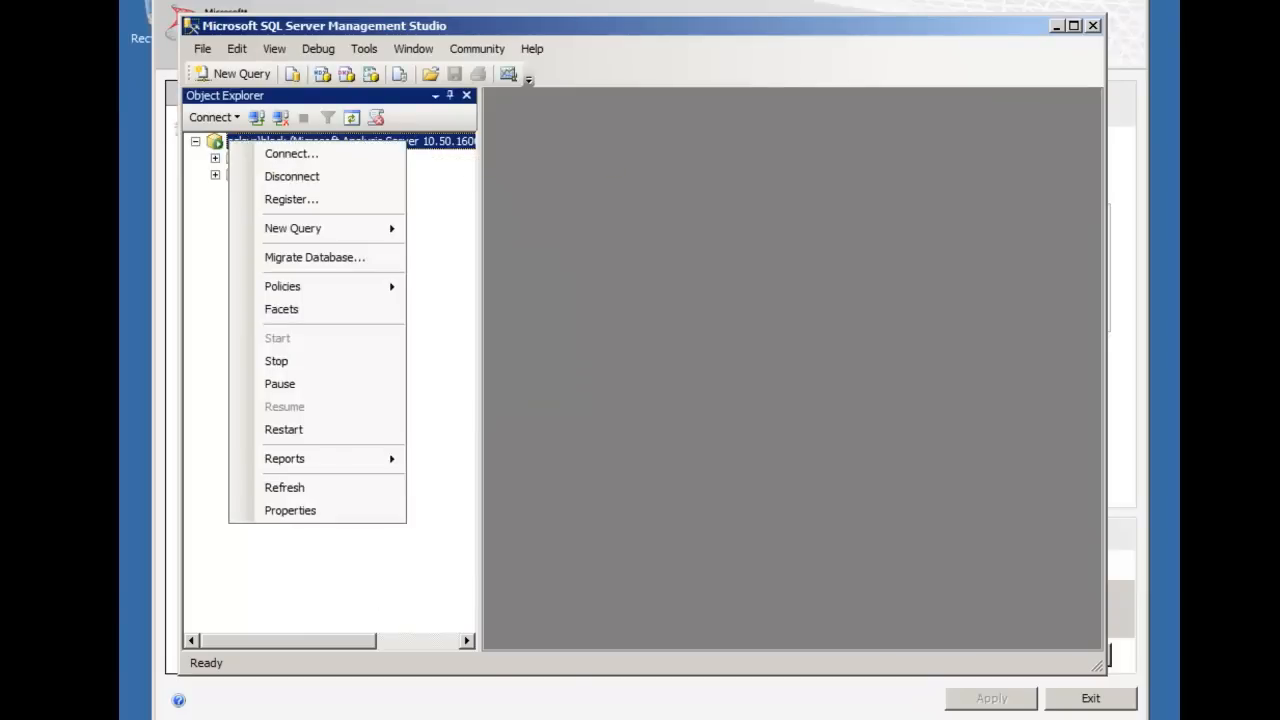
pyautogui.click(310, 505)
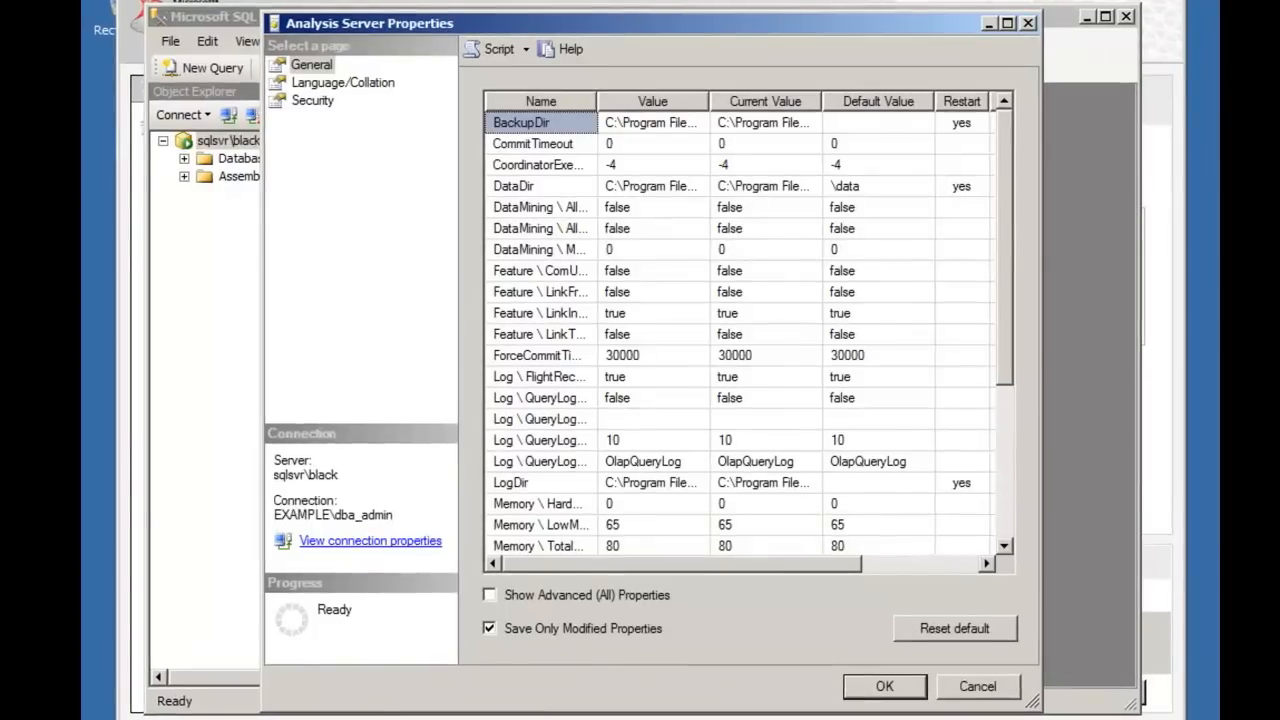
pyautogui.click(312, 100)
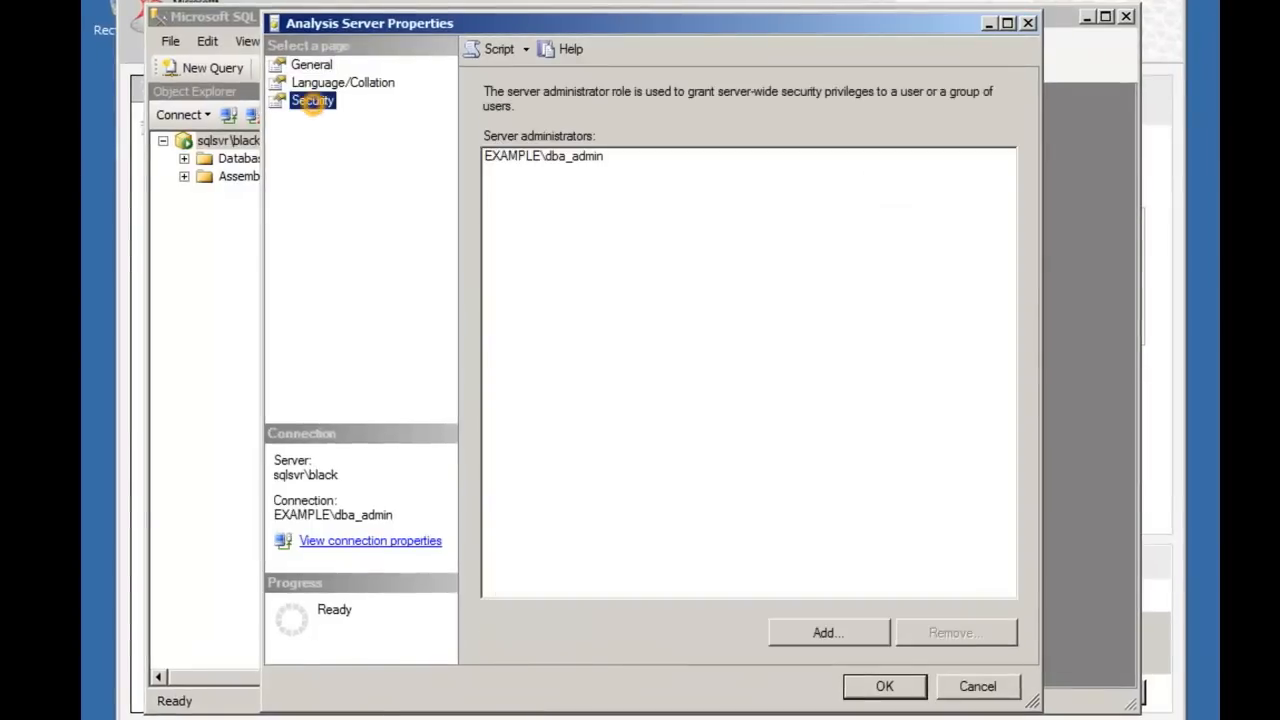
# Add the Notification Server administrator's account to the server administrators, using Entire Directory as the search location.
pyautogui.click(828, 632)
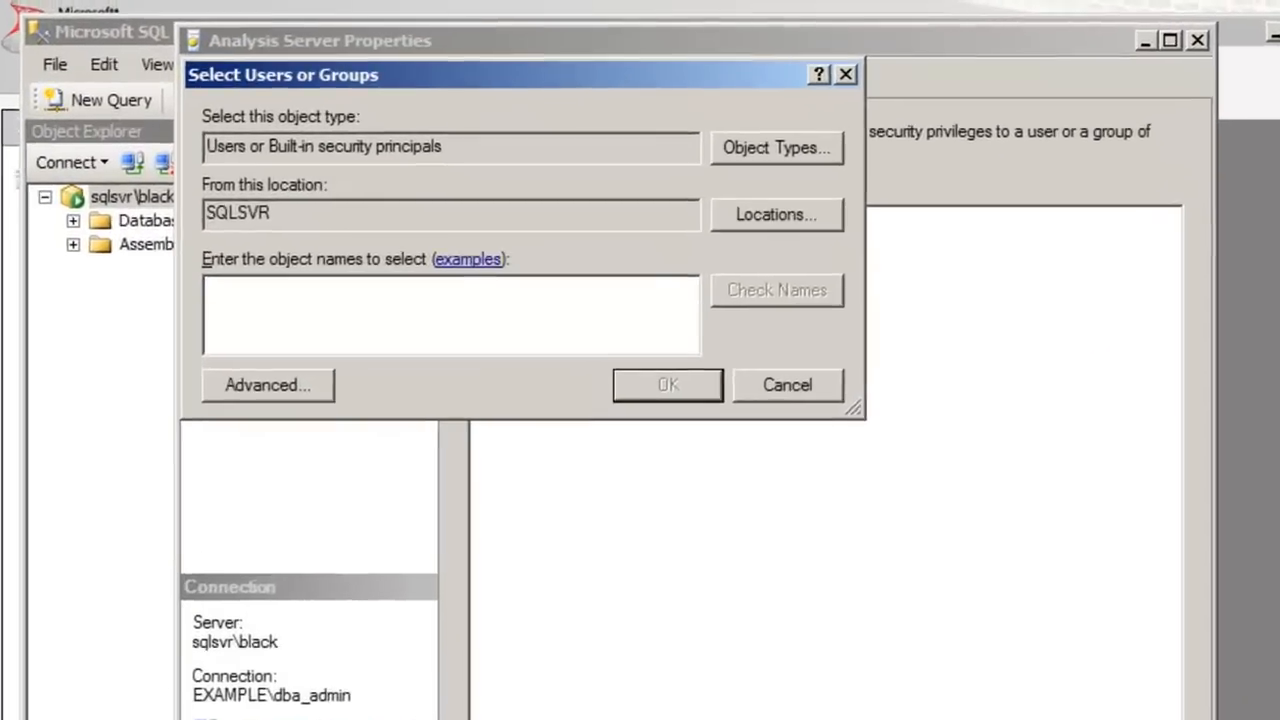
pyautogui.write('lindonnsadmi')
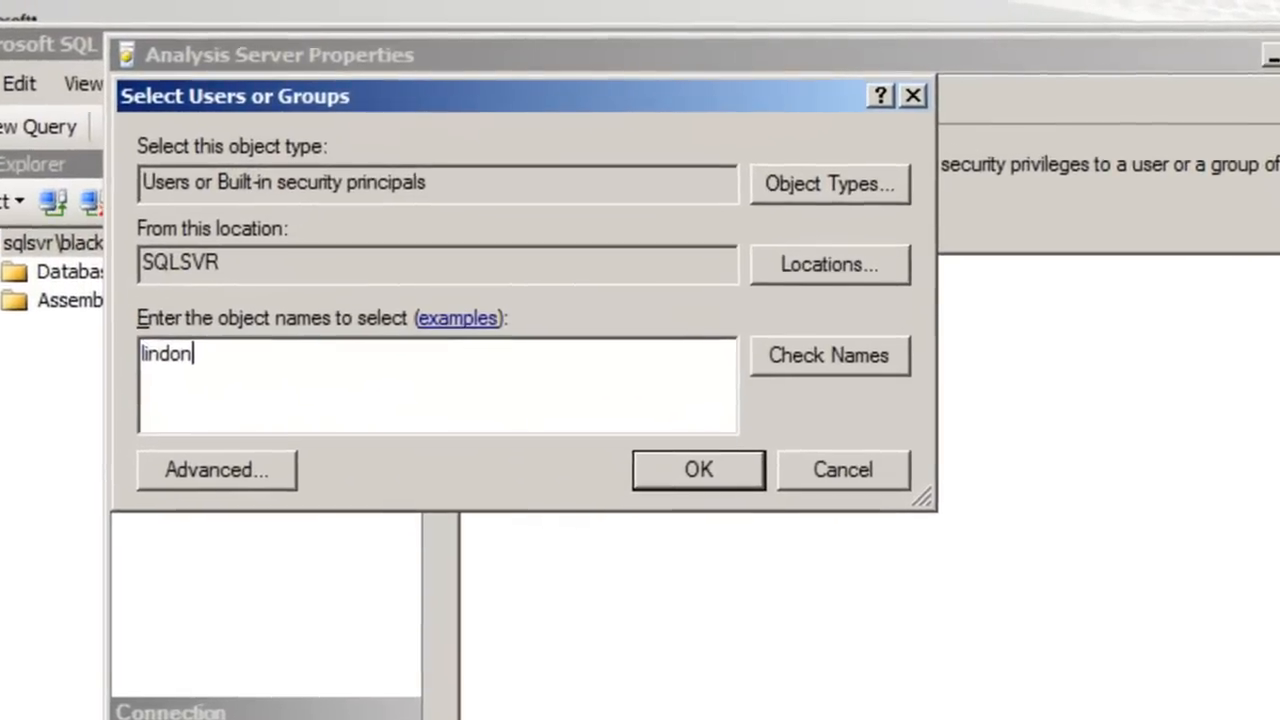
pyautogui.write('n')
pyautogui.click(835, 362)
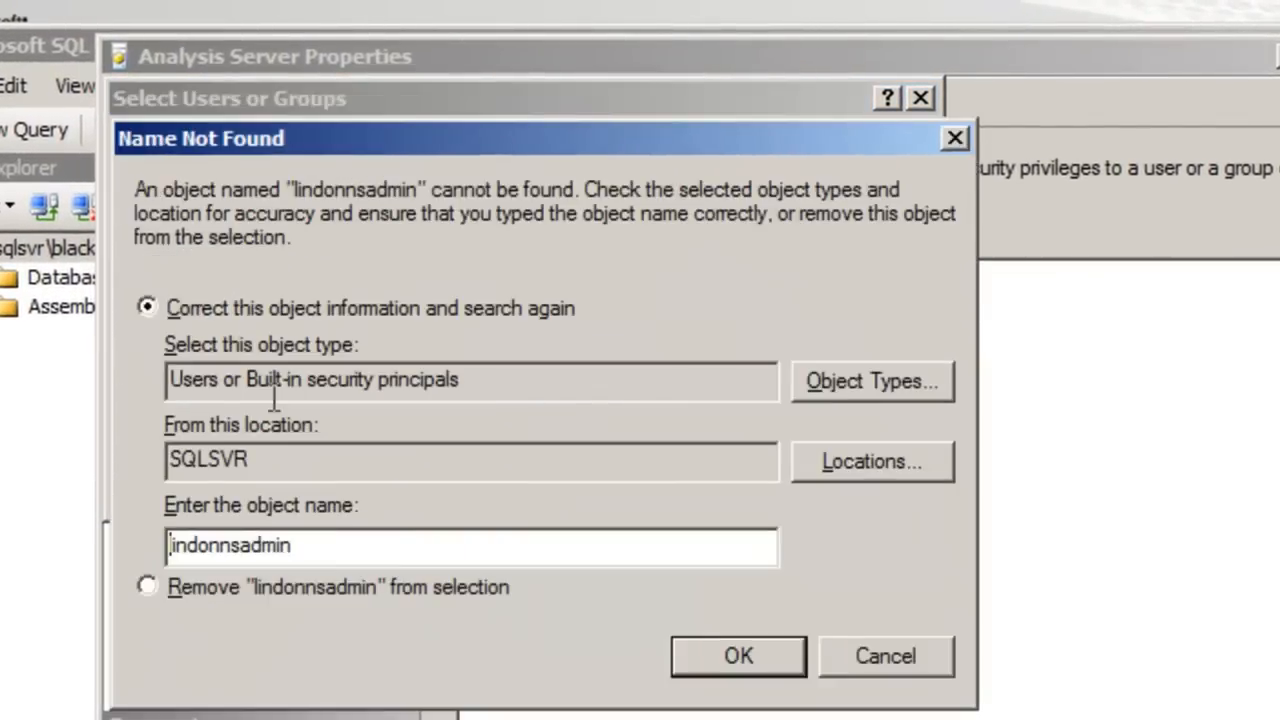
pyautogui.click(905, 463)
pyautogui.click(284, 356)
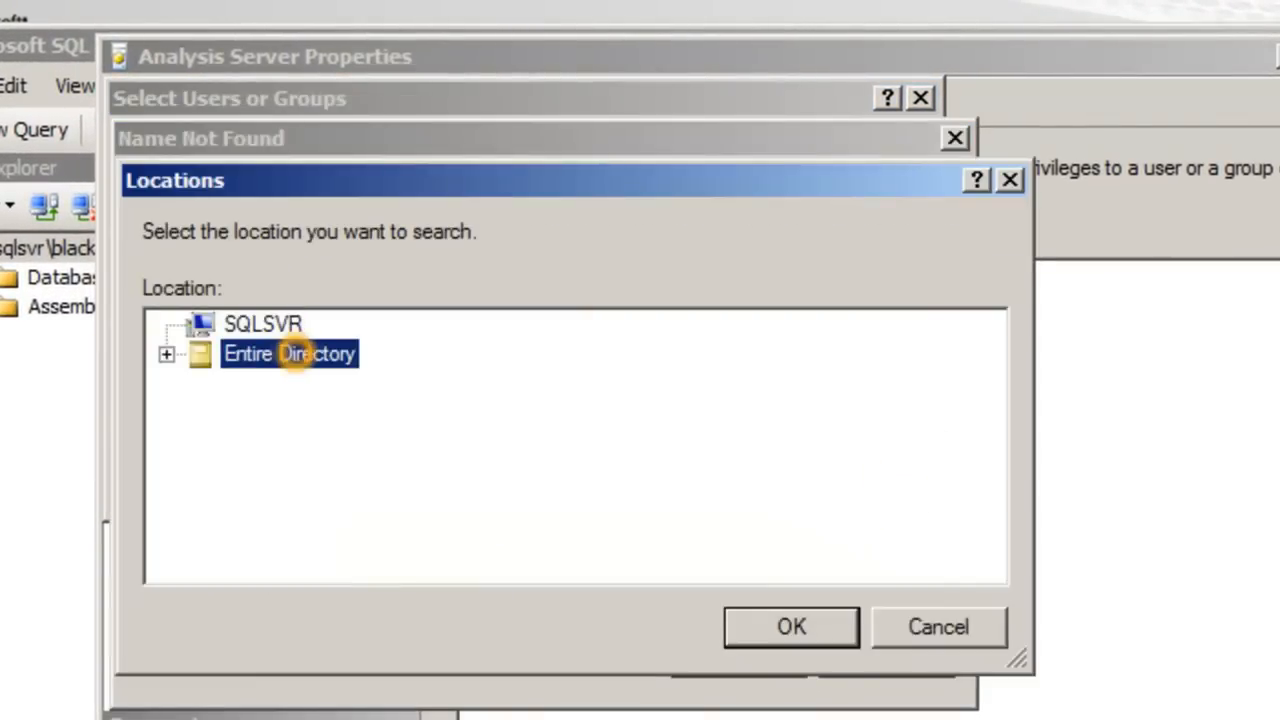
pyautogui.click(763, 625)
pyautogui.click(740, 652)
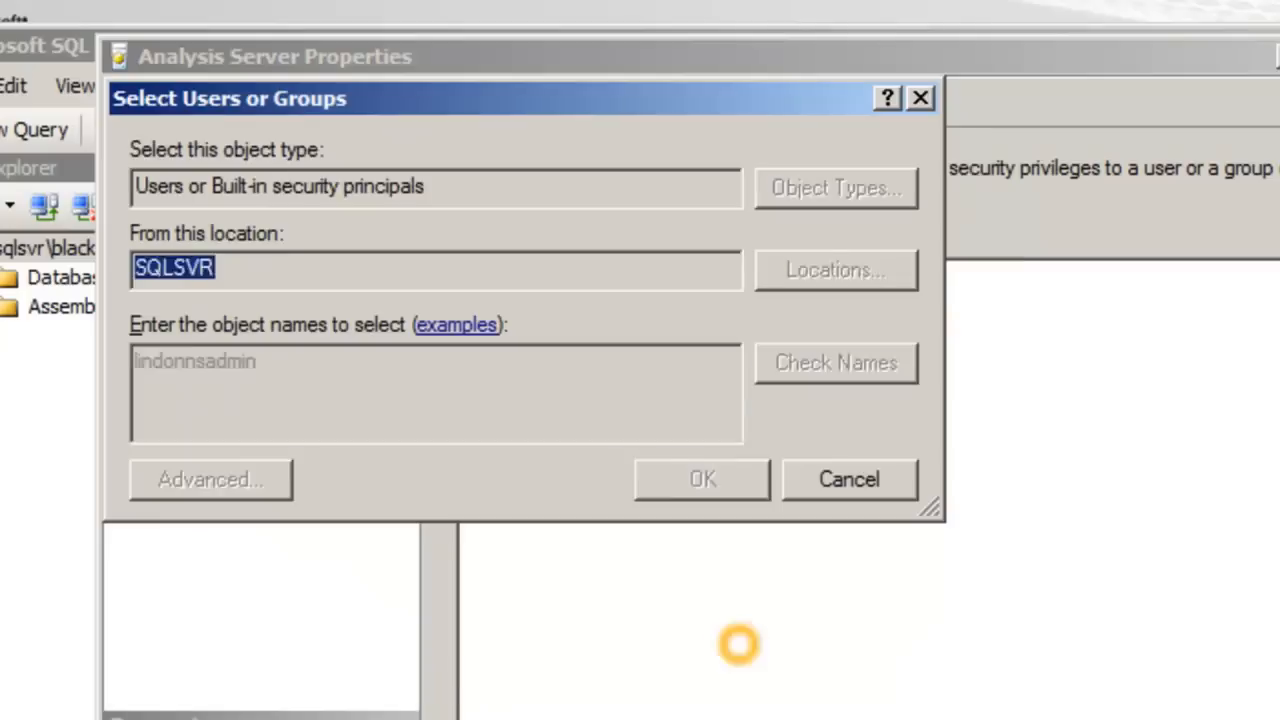
pyautogui.click(731, 472)
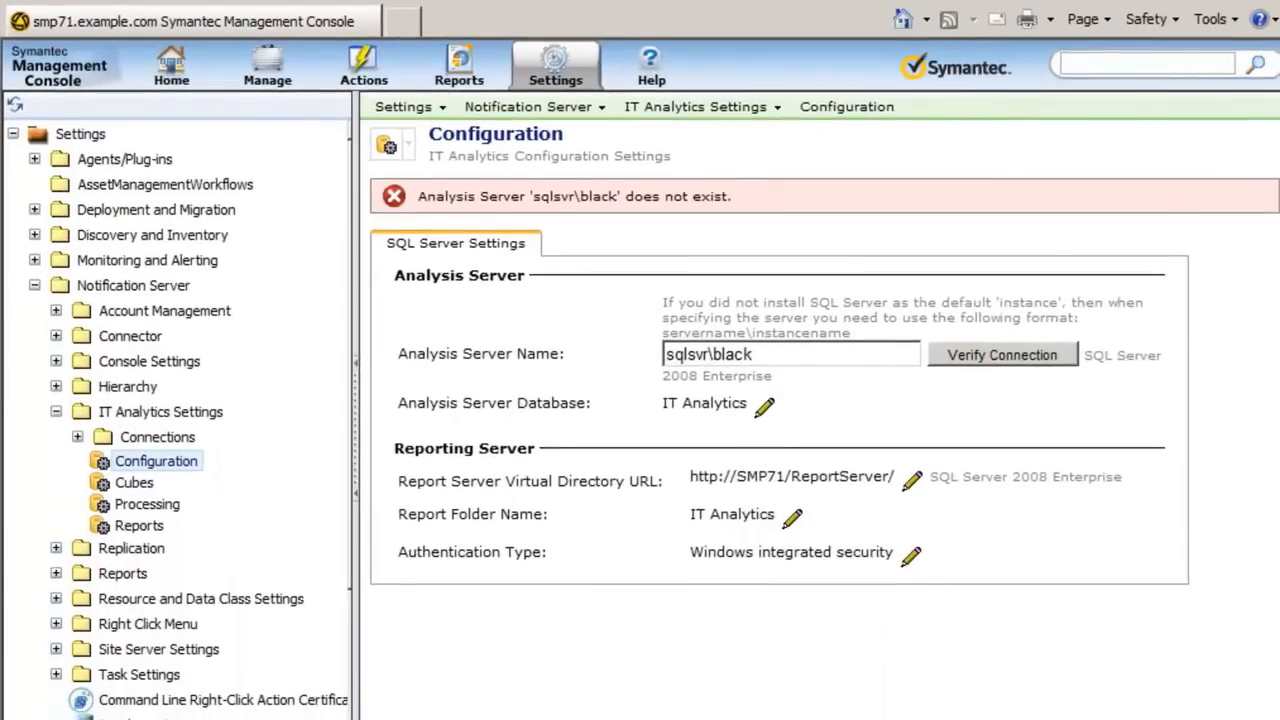
# In the Symantec Management Console, verify the sqlsvr\black analysis server connection and save the settings for a new database named IT Analytics.
pyautogui.click(1002, 360)
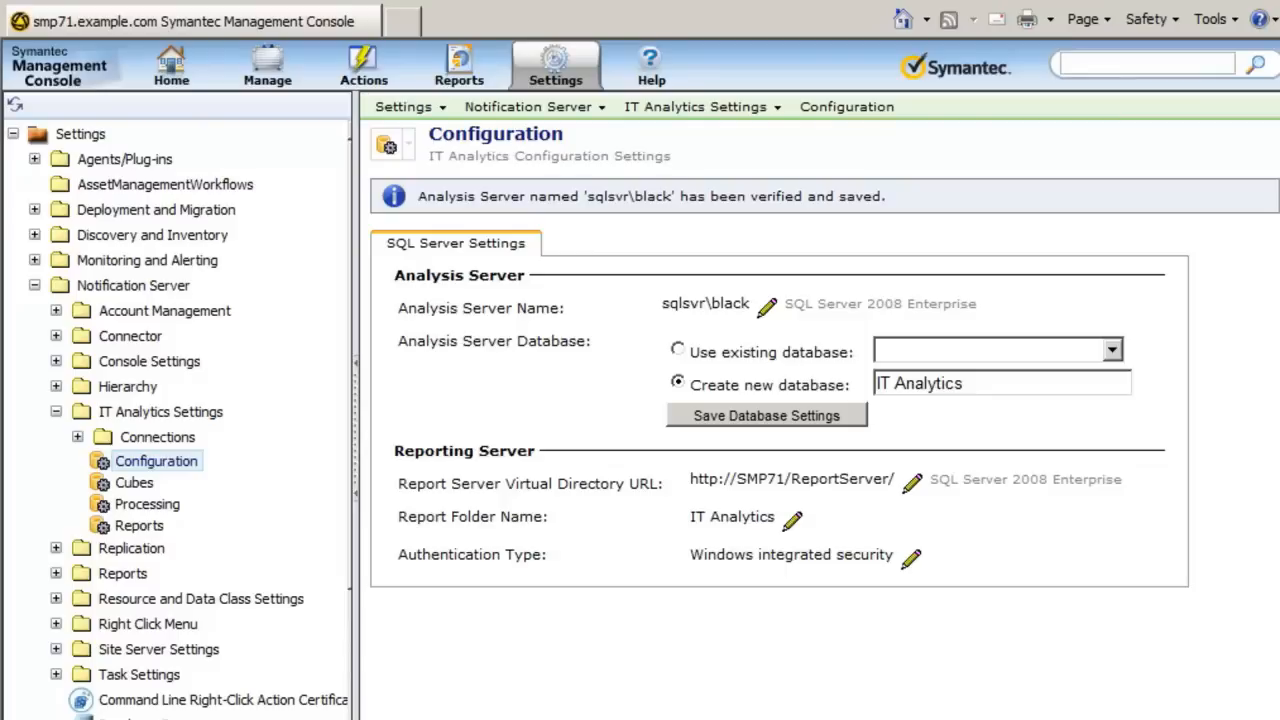
pyautogui.click(787, 415)
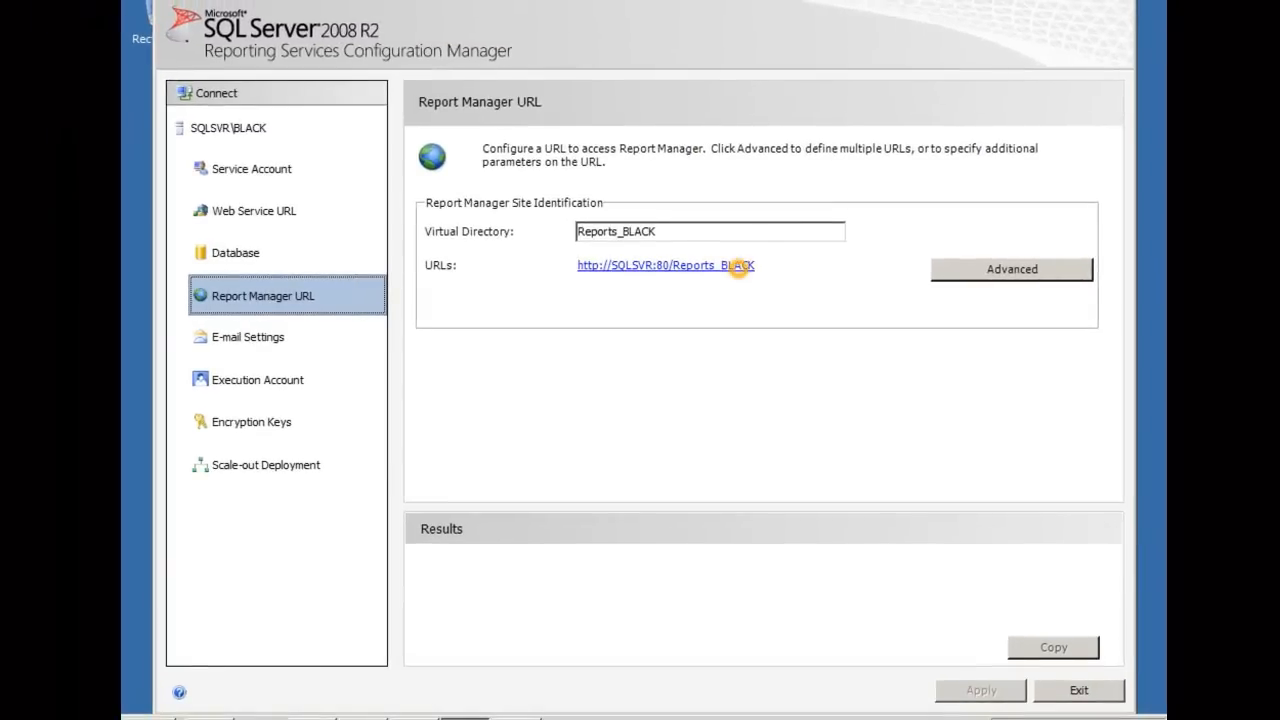
# Open Report Manager from its configured URL and copy the page address into the Notepad notes beneath "Reporting Services URL:".
pyautogui.click(738, 266)
pyautogui.click(500, 140)
pyautogui.hotkey('ctrl', 'c')
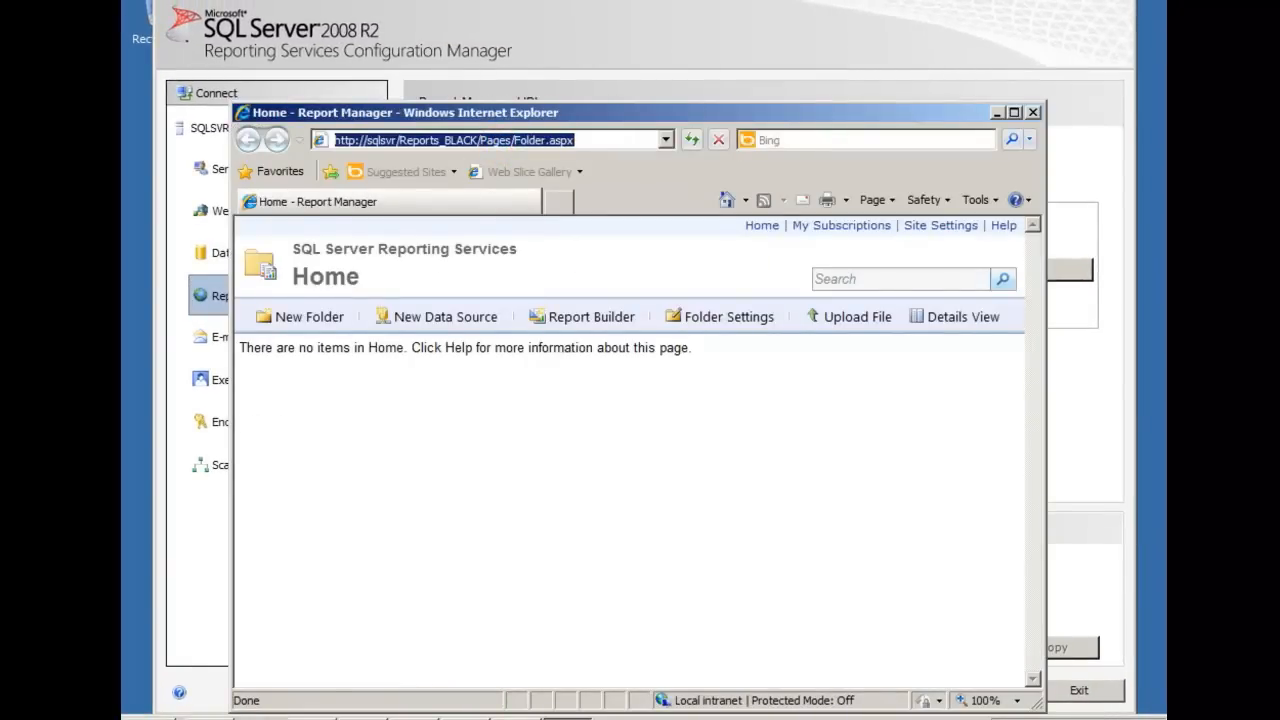
pyautogui.hotkey('alt', 'Tab')
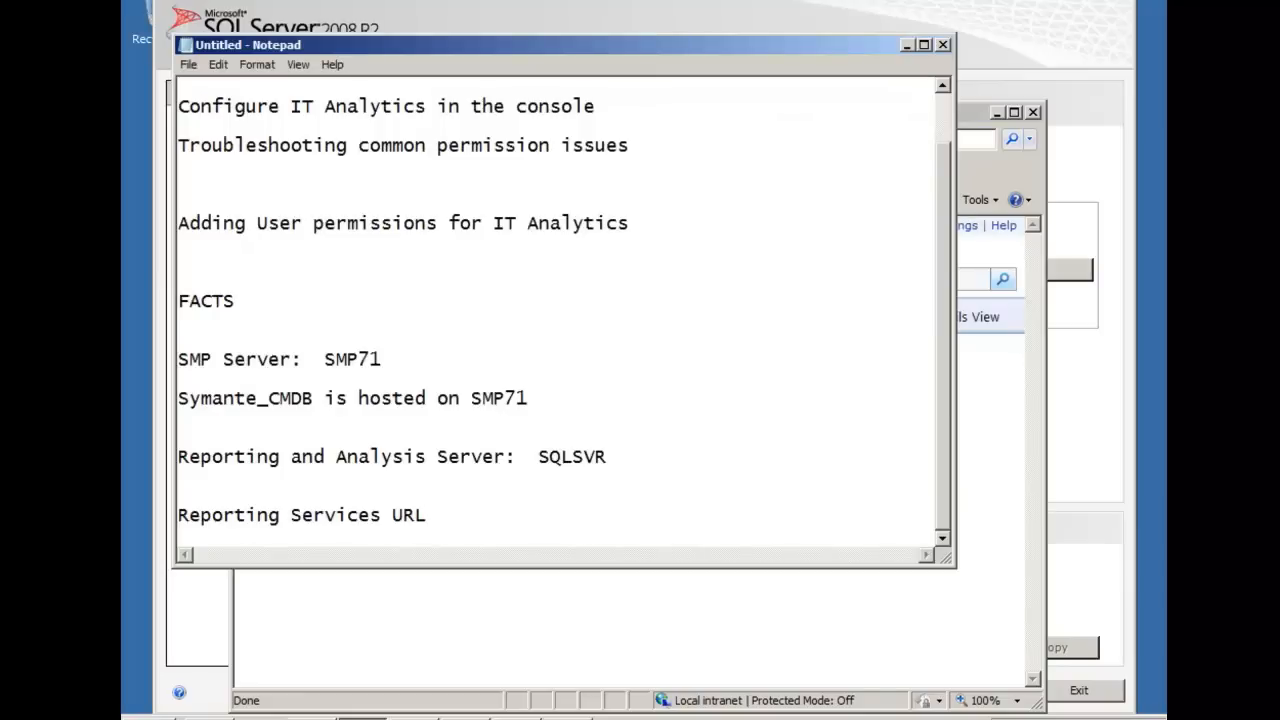
pyautogui.write(':')
pyautogui.press('Return')
pyautogui.hotkey('ctrl', 'v')
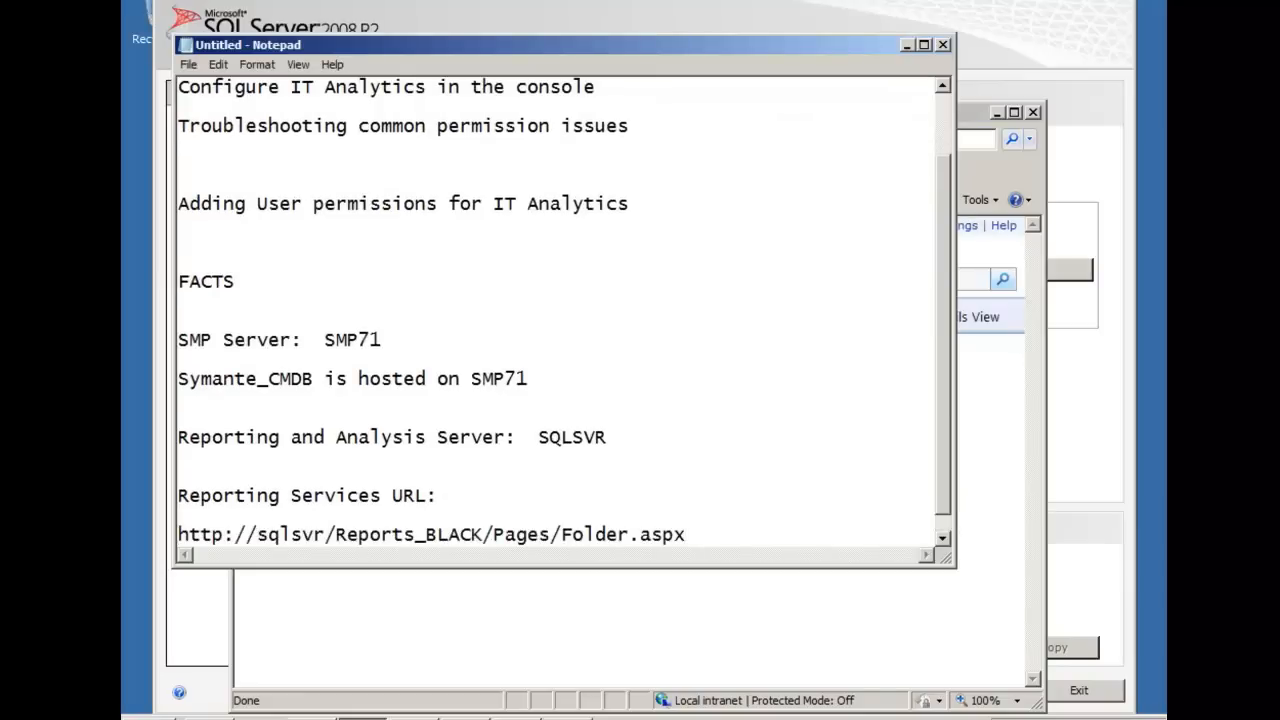
pyautogui.press('Return')
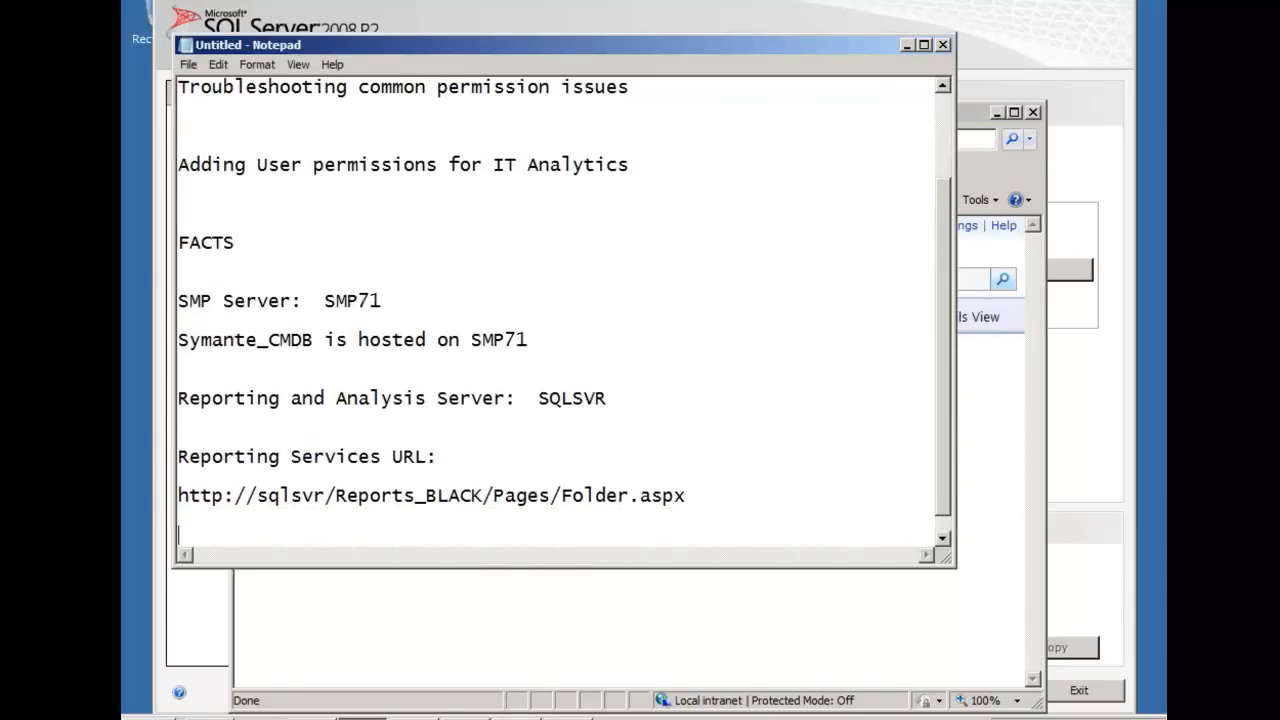
pyautogui.moveTo(178, 495); pyautogui.dragTo(484, 494)
pyautogui.click(763, 500)
pyautogui.hotkey('shift', 'Left')
pyautogui.hotkey('shift', 'Left')
pyautogui.hotkey('shift', 'Left')
pyautogui.hotkey('shift', 'Left')
pyautogui.hotkey('shift', 'Left')
pyautogui.hotkey('shift', 'Left')
pyautogui.hotkey('shift', 'Left')
pyautogui.hotkey('shift', 'Left')
pyautogui.hotkey('shift', 'Left')
pyautogui.hotkey('shift', 'Left')
pyautogui.hotkey('shift', 'Left')
pyautogui.hotkey('shift', 'Left')
pyautogui.hotkey('shift', 'Left')
pyautogui.hotkey('shift', 'Left')
pyautogui.hotkey('shift', 'Left')
pyautogui.hotkey('shift', 'Left')
pyautogui.hotkey('shift', 'Left')
pyautogui.hotkey('shift', 'Left')
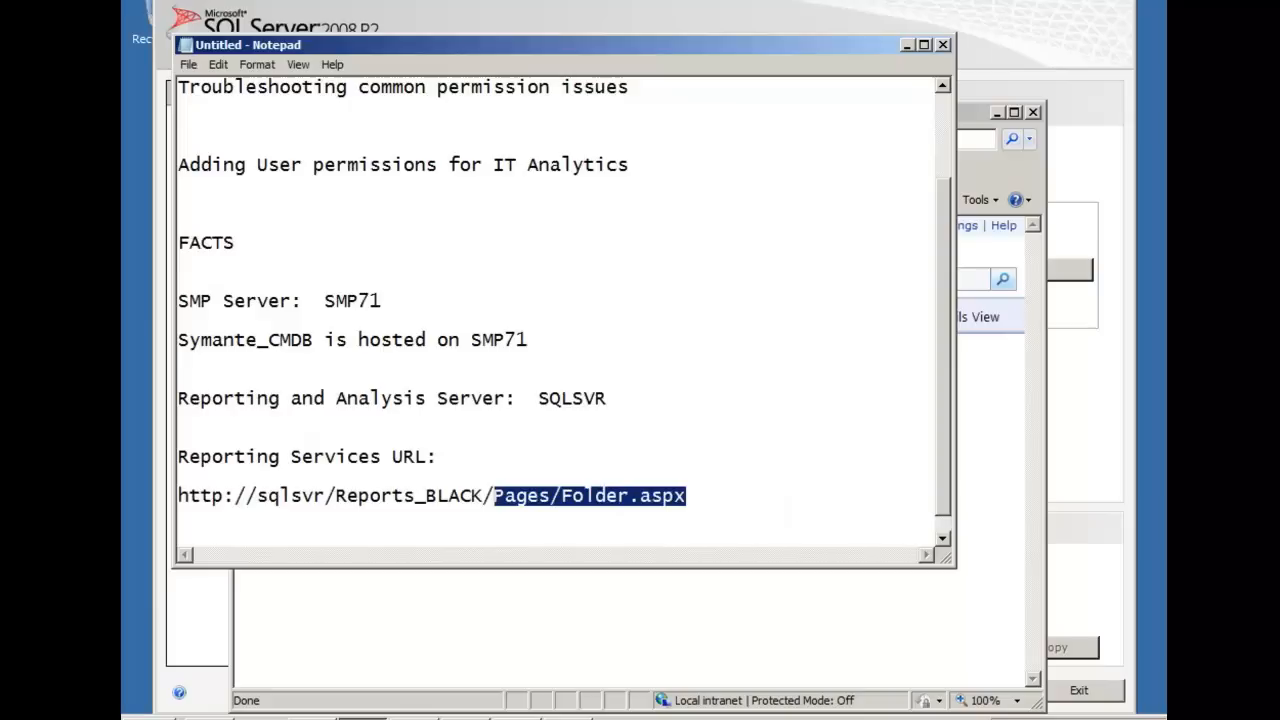
pyautogui.press('Delete')
pyautogui.press('Return')
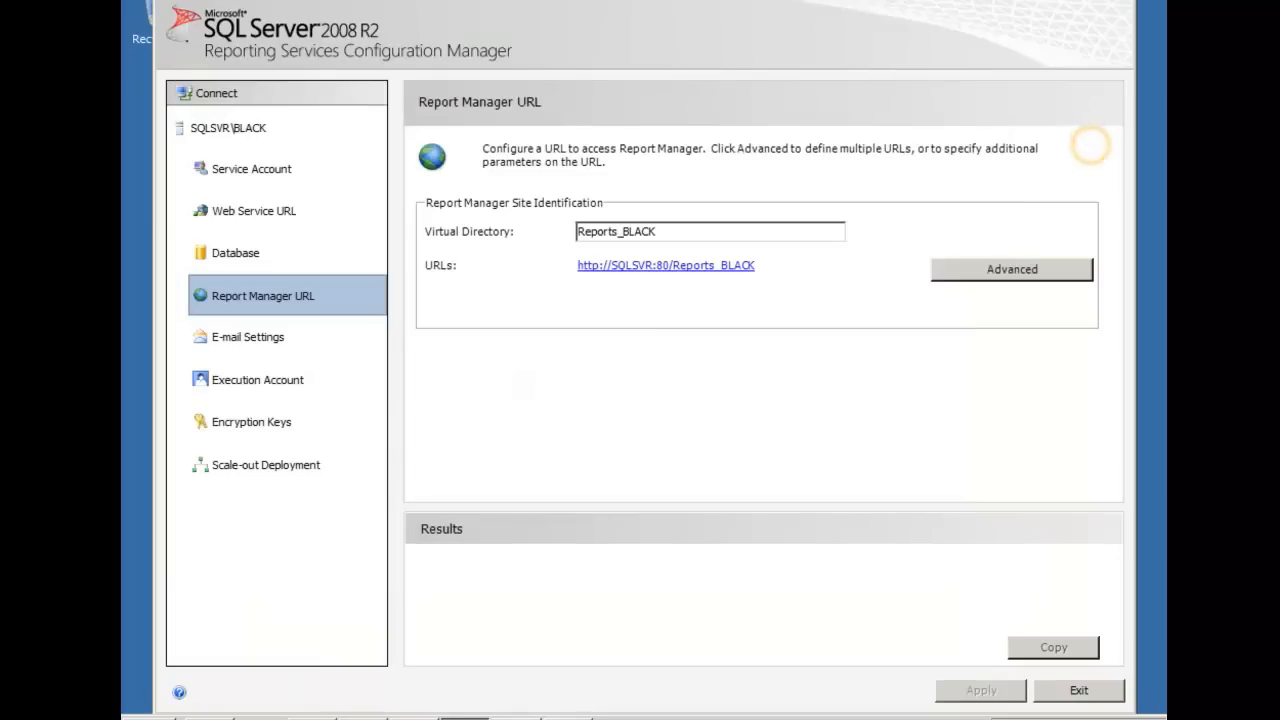
pyautogui.click(256, 212)
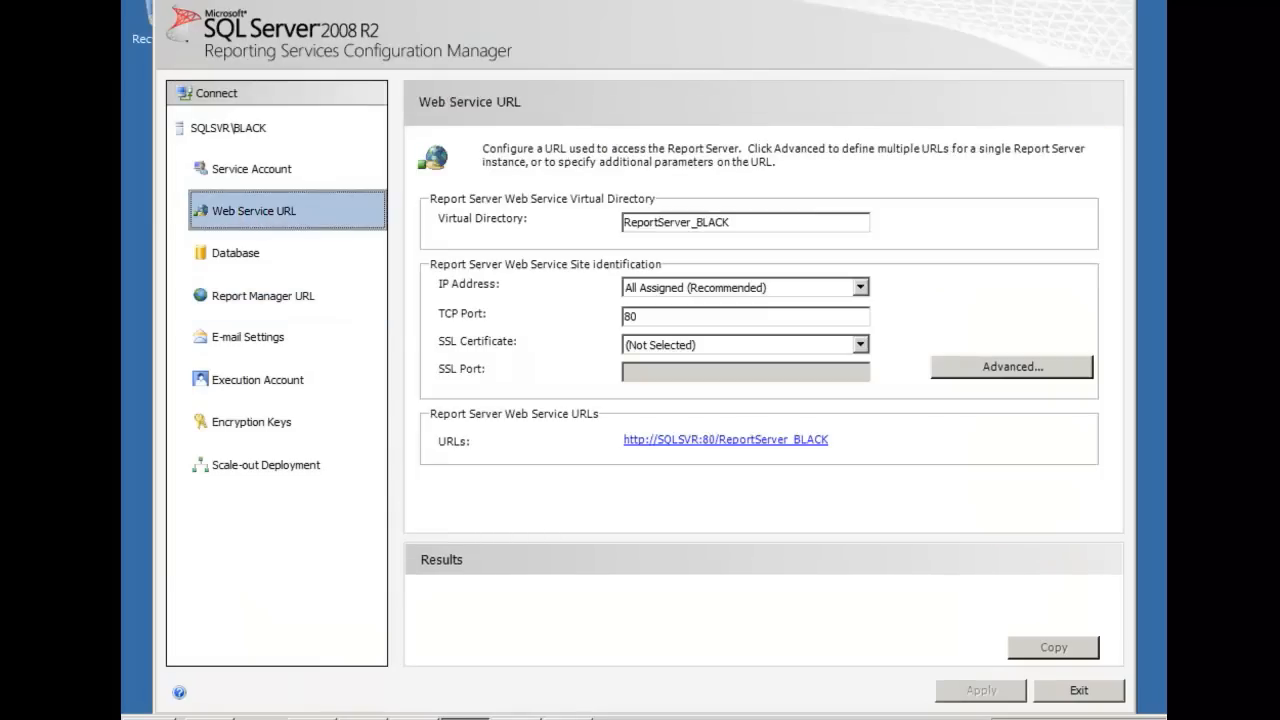
pyautogui.click(790, 440)
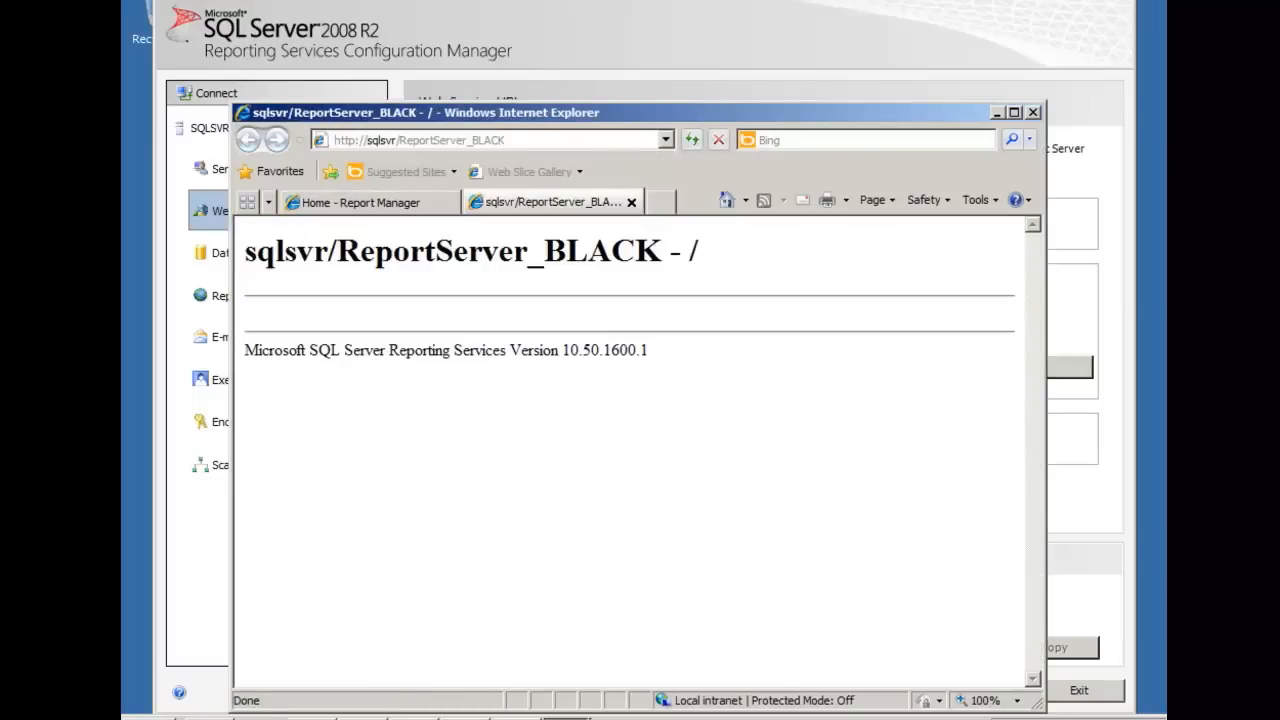
pyautogui.click(512, 140)
pyautogui.hotkey('ctrl', 'c')
pyautogui.click(364, 718)
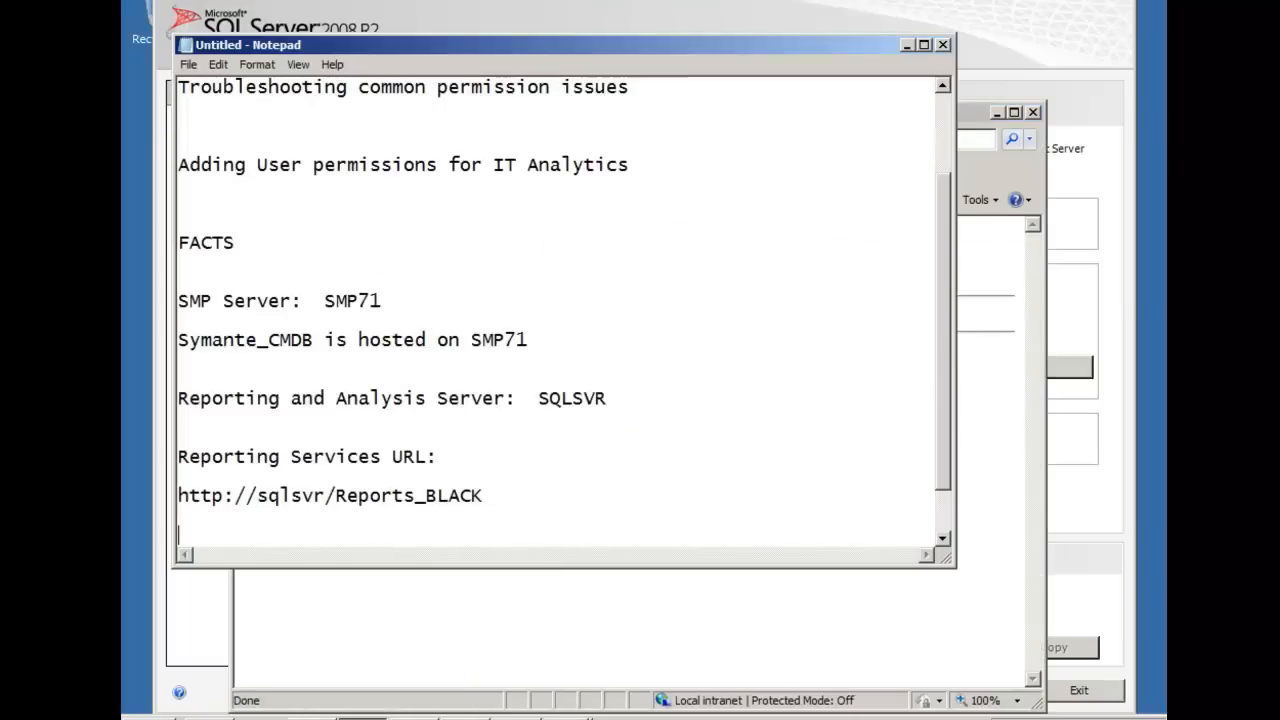
pyautogui.press('Return')
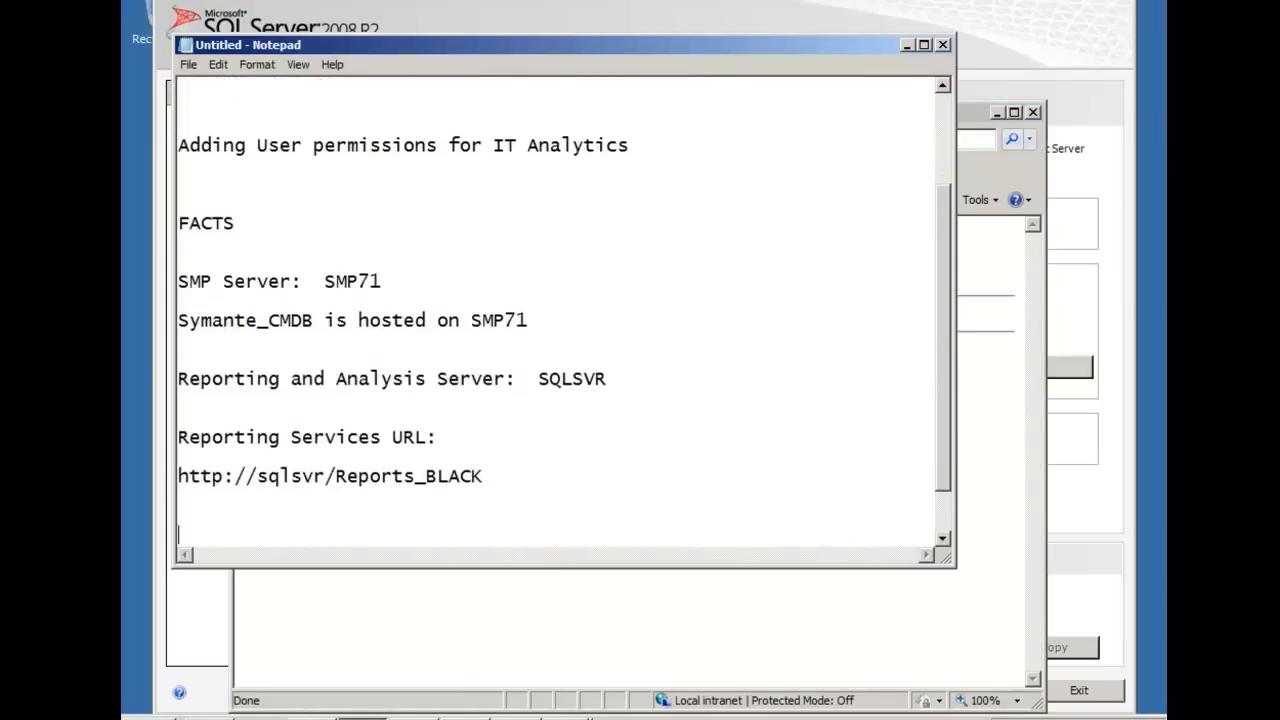
pyautogui.hotkey('ctrl', 'v')
pyautogui.press('Return')
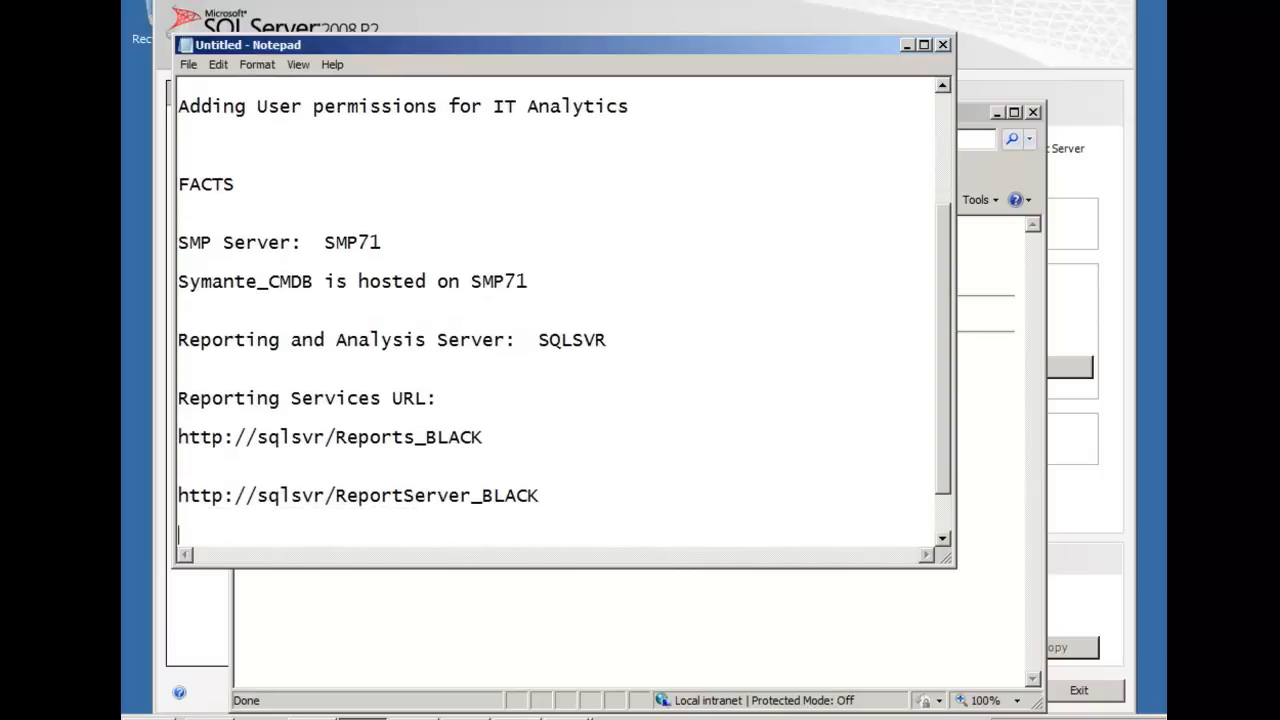
# Minimize the Notepad notes and close the browser window holding the report server pages, including all its tabs.
pyautogui.click(907, 44)
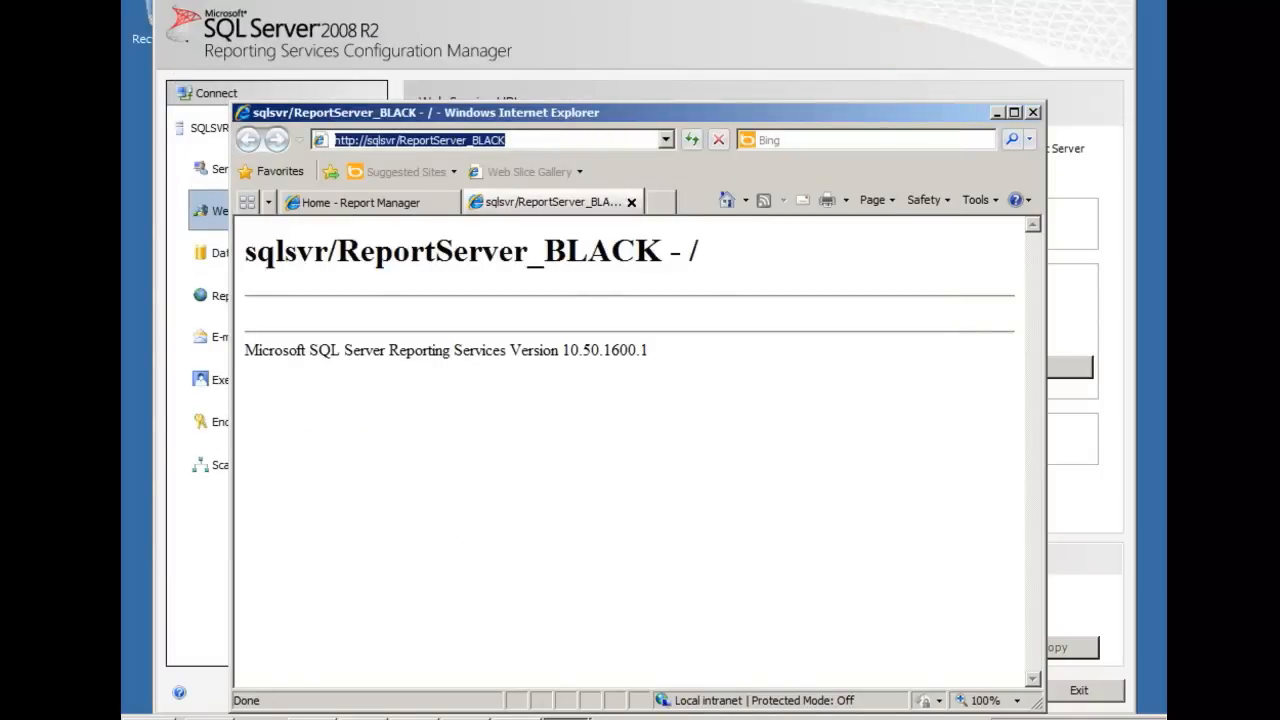
pyautogui.click(1033, 112)
pyautogui.click(602, 415)
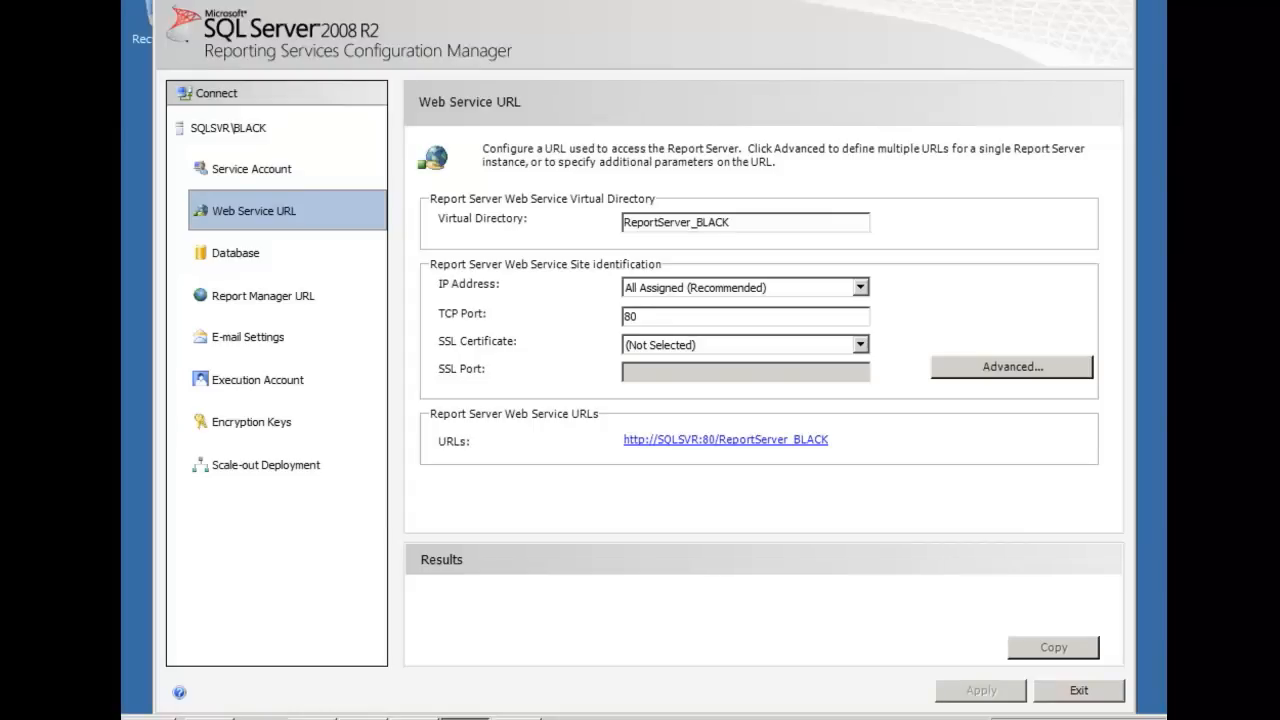
pyautogui.click(362, 718)
pyautogui.moveTo(484, 437); pyautogui.dragTo(178, 437)
pyautogui.hotkey('ctrl', 'c')
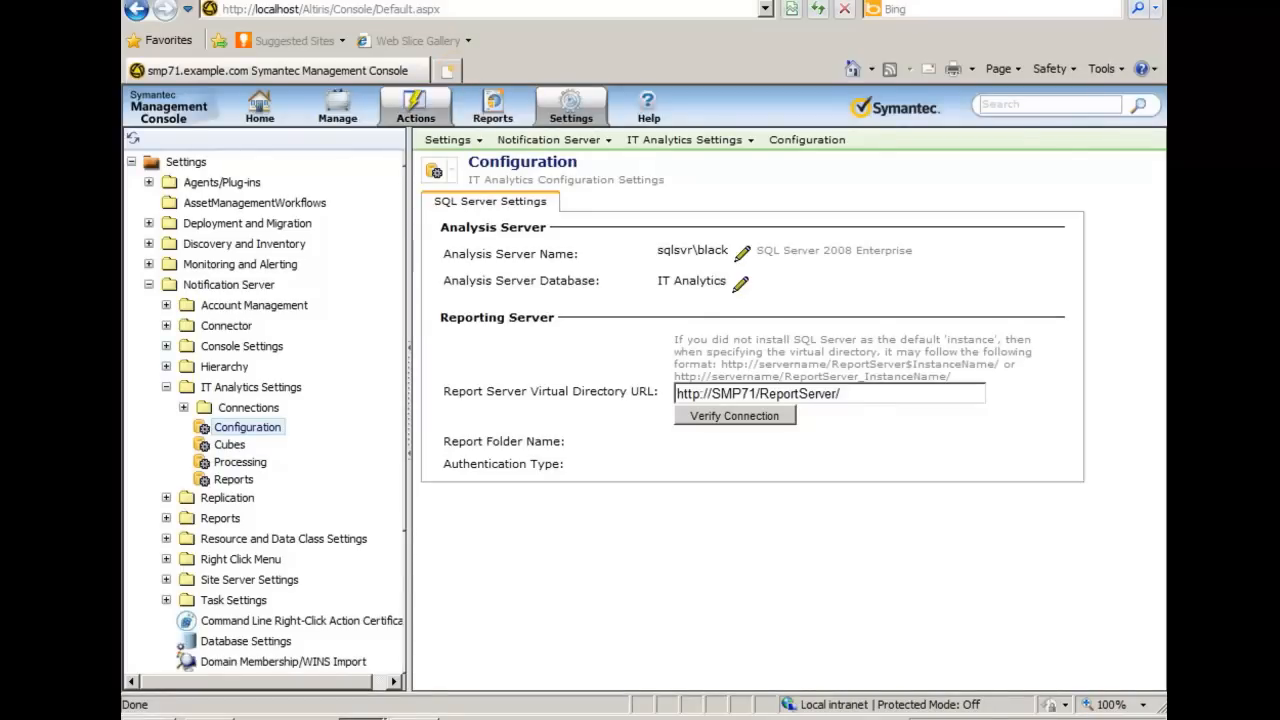
pyautogui.click(446, 70)
pyautogui.hotkey('ctrl', 'v')
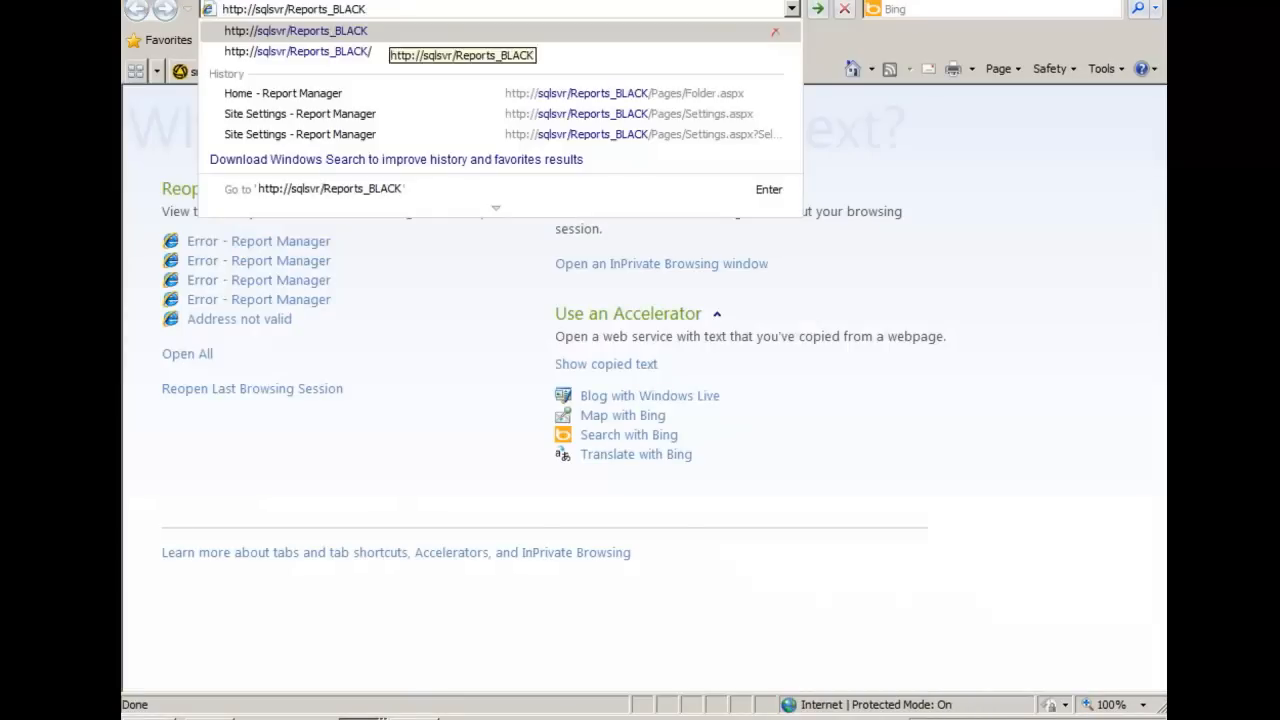
pyautogui.press('Return')
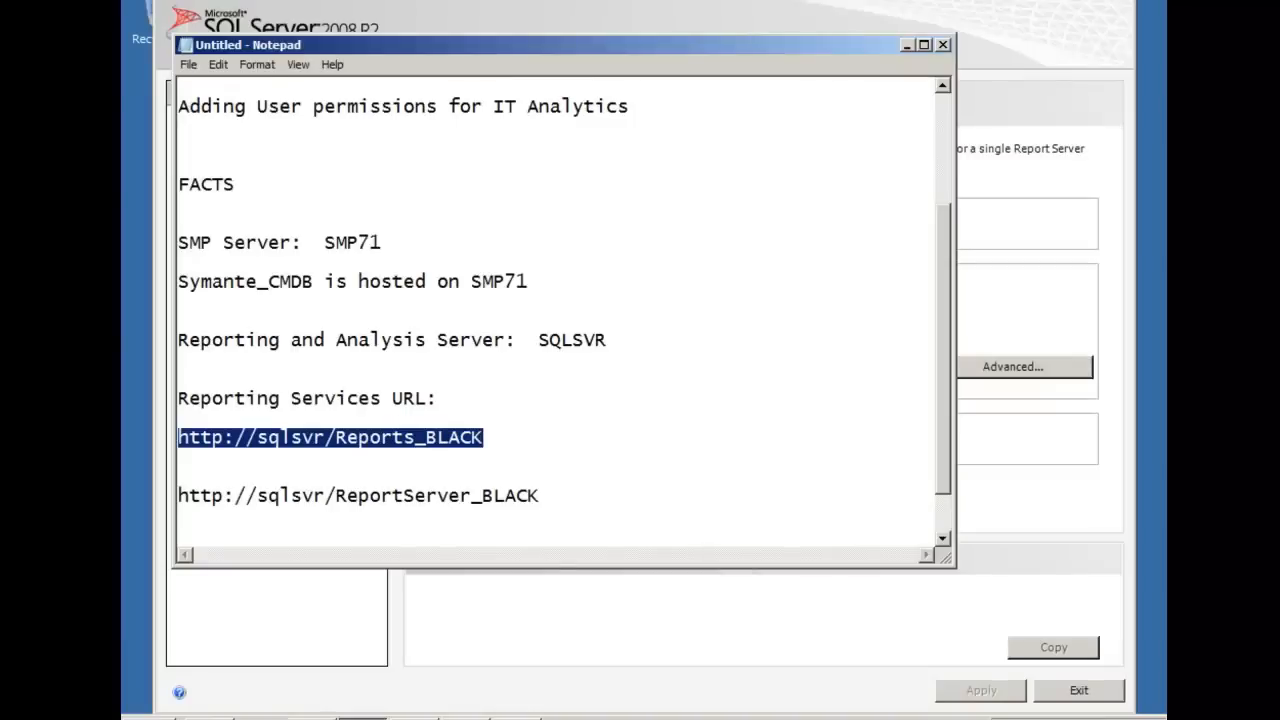
pyautogui.press('super')
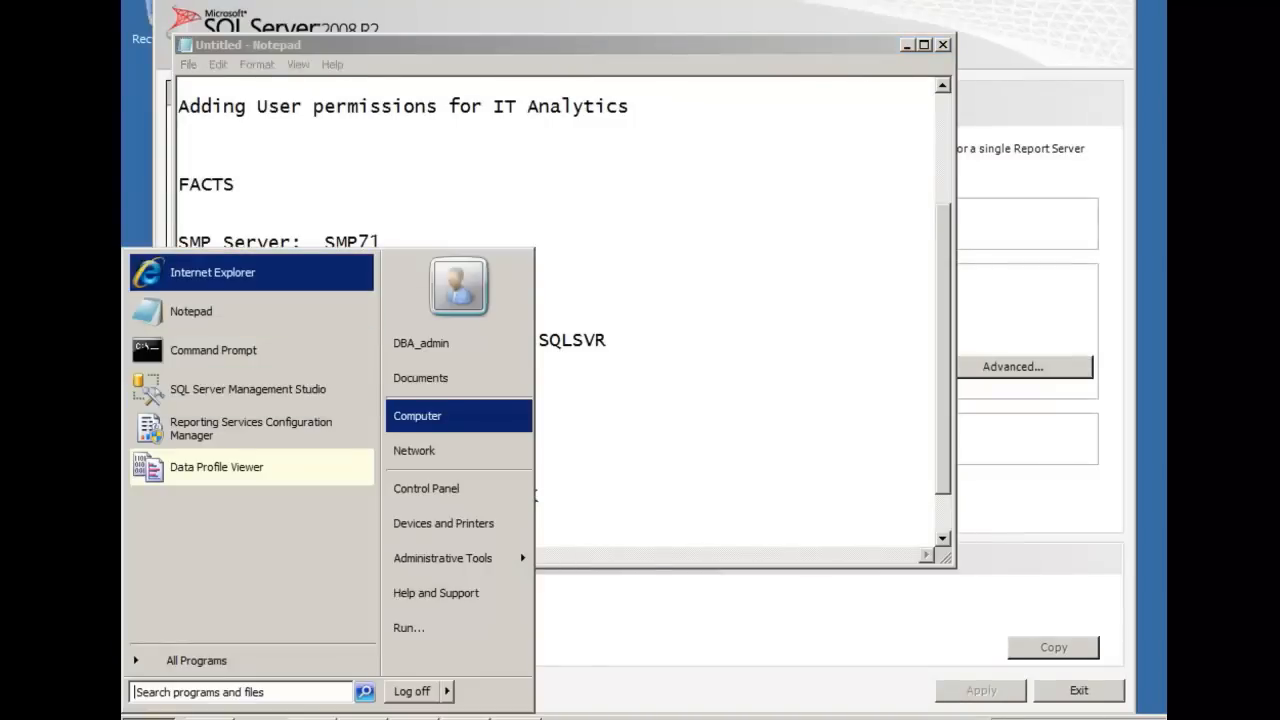
pyautogui.rightClick(246, 273)
pyautogui.click(224, 274)
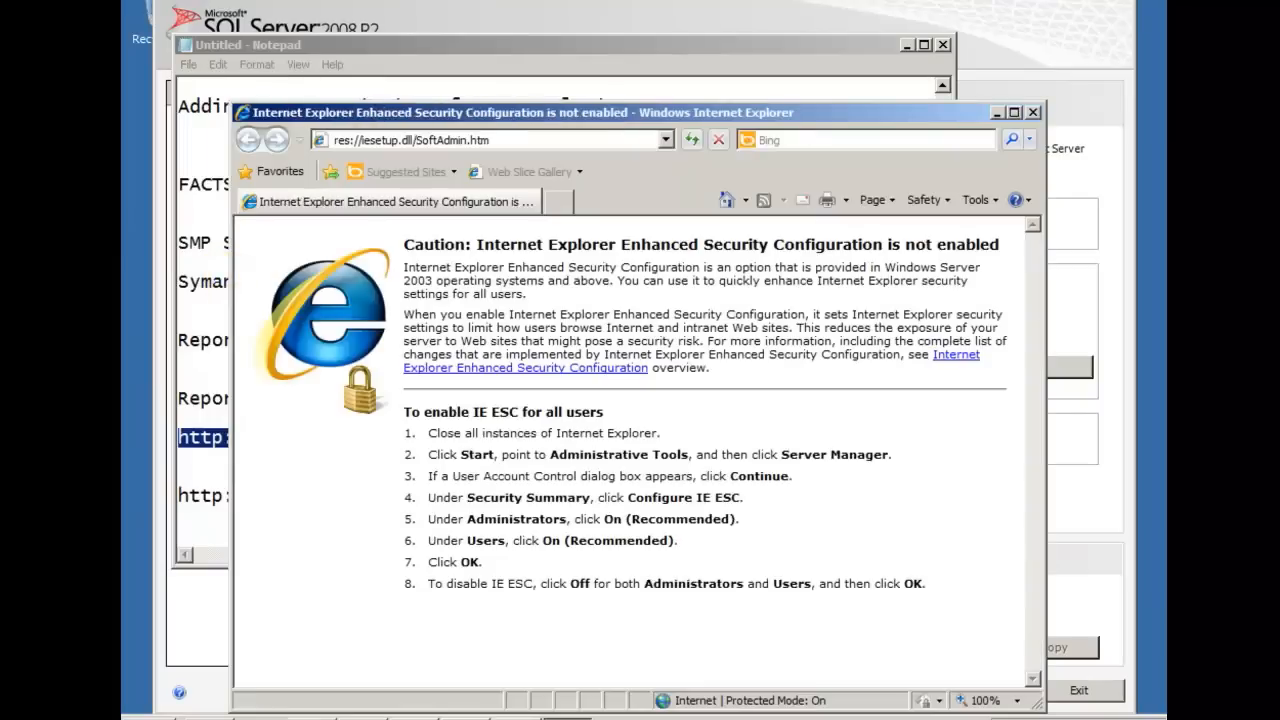
pyautogui.hotkey('alt', 'd')
pyautogui.hotkey('ctrl', 'v')
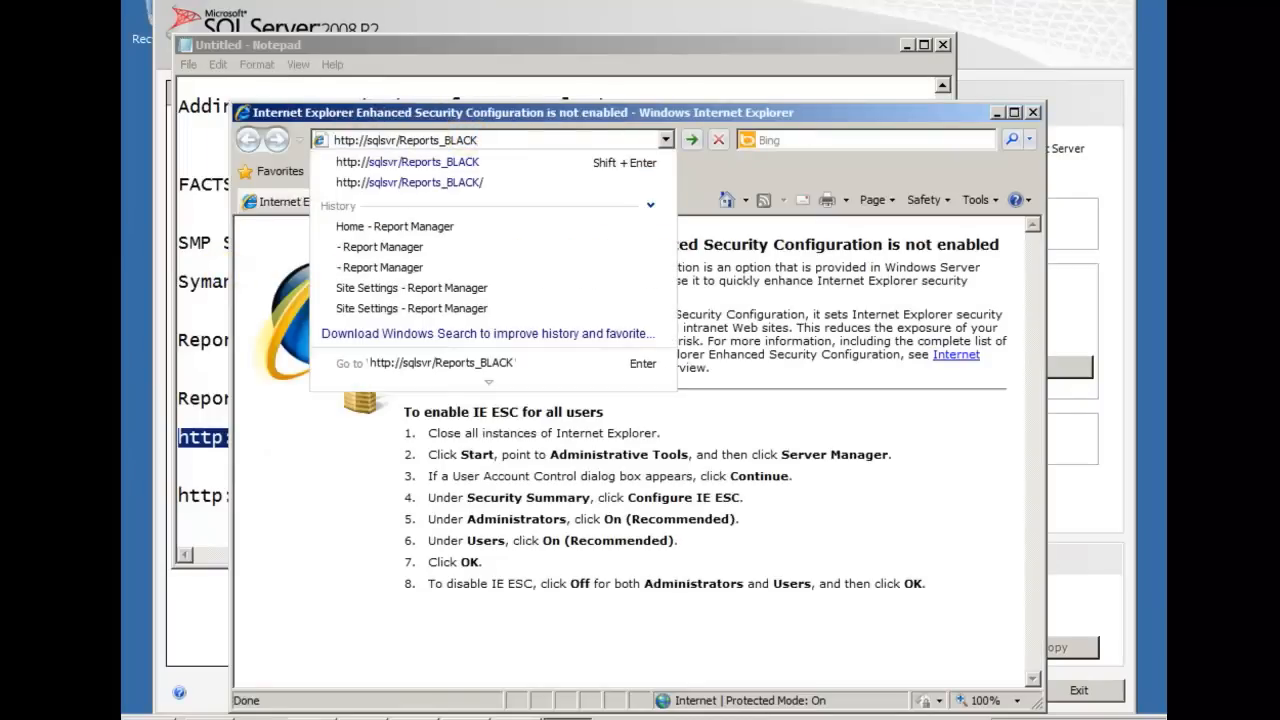
pyautogui.press('Return')
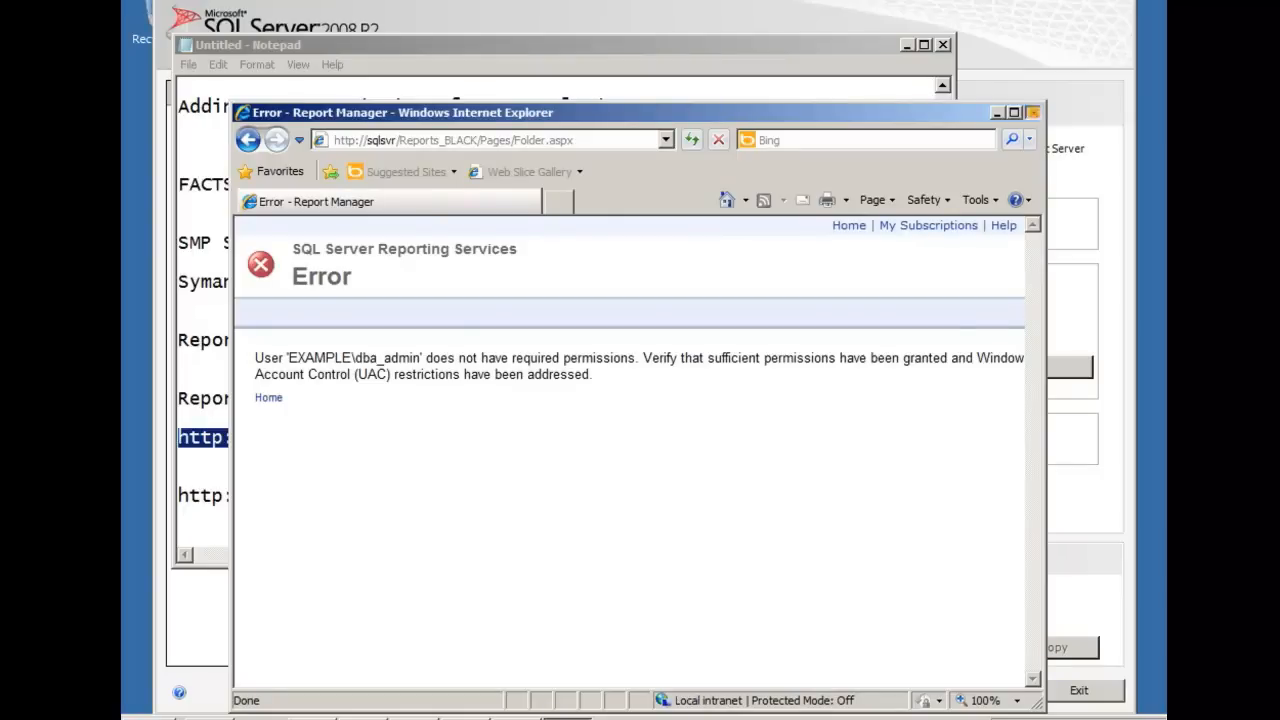
pyautogui.click(1033, 112)
pyautogui.click(155, 714)
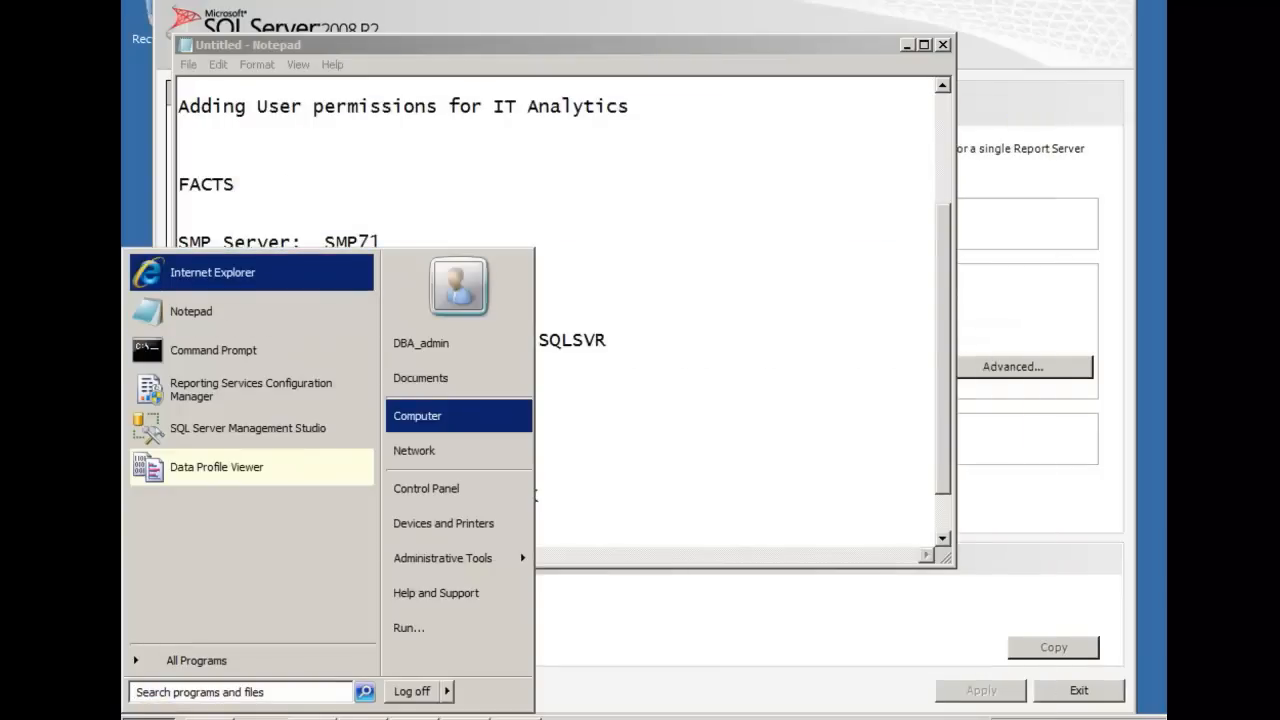
pyautogui.rightClick(232, 265)
pyautogui.click(265, 309)
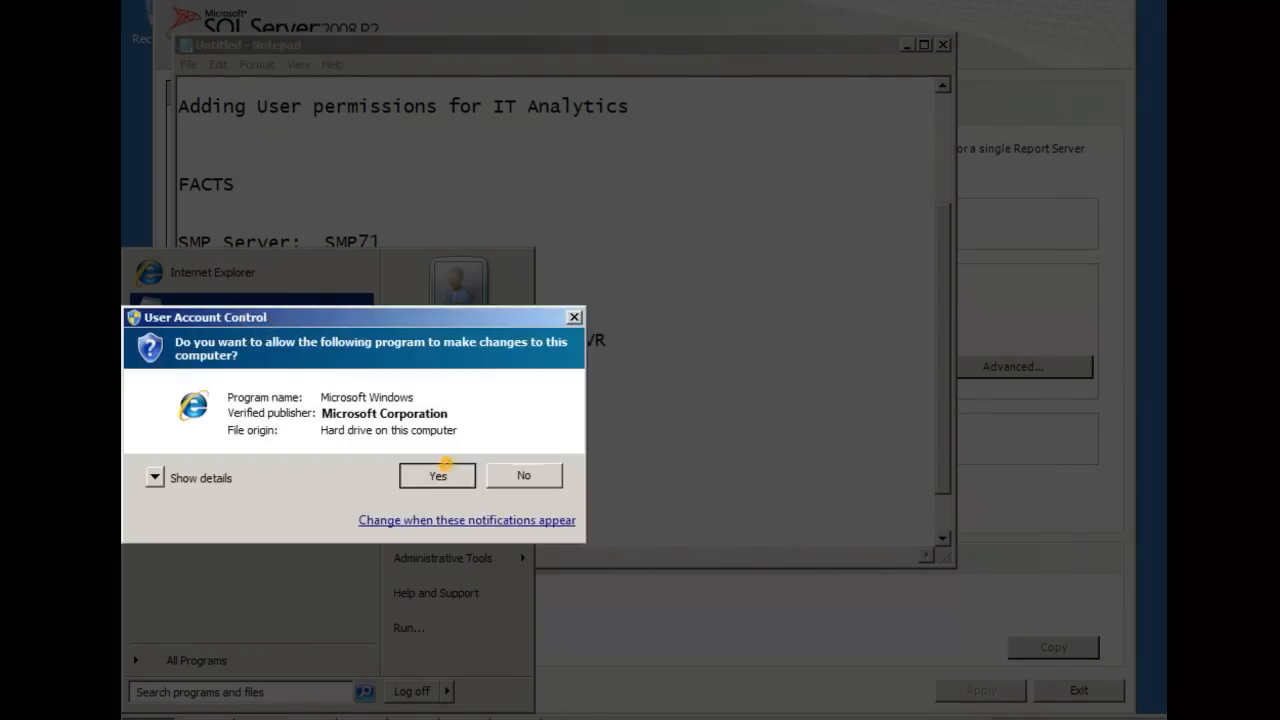
pyautogui.click(440, 472)
pyautogui.click(432, 140)
pyautogui.hotkey('ctrl', 'v')
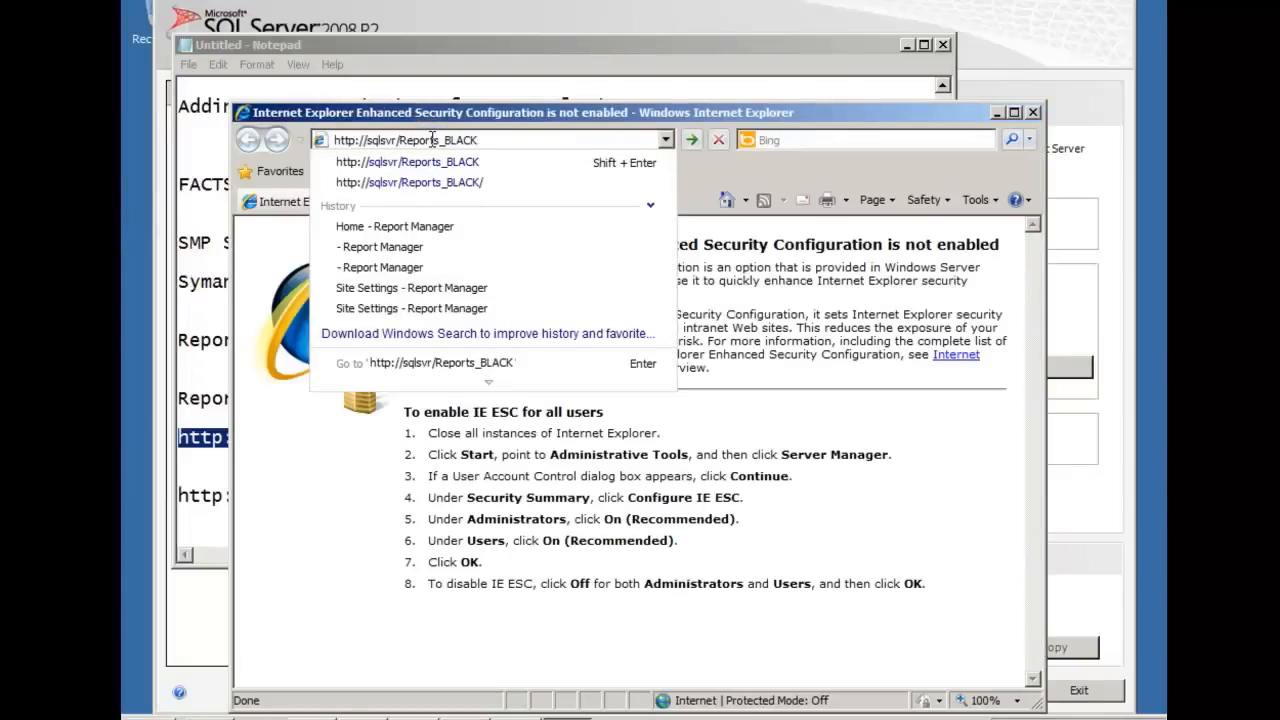
pyautogui.press('Return')
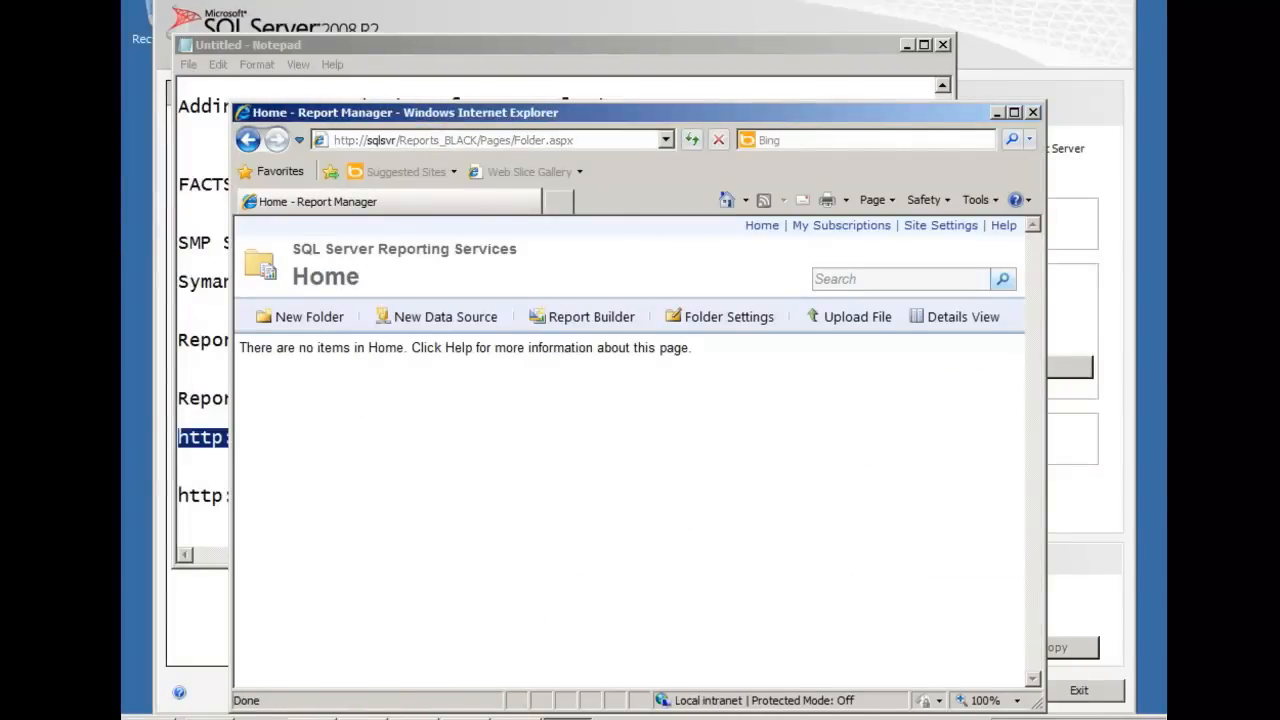
pyautogui.click(716, 316)
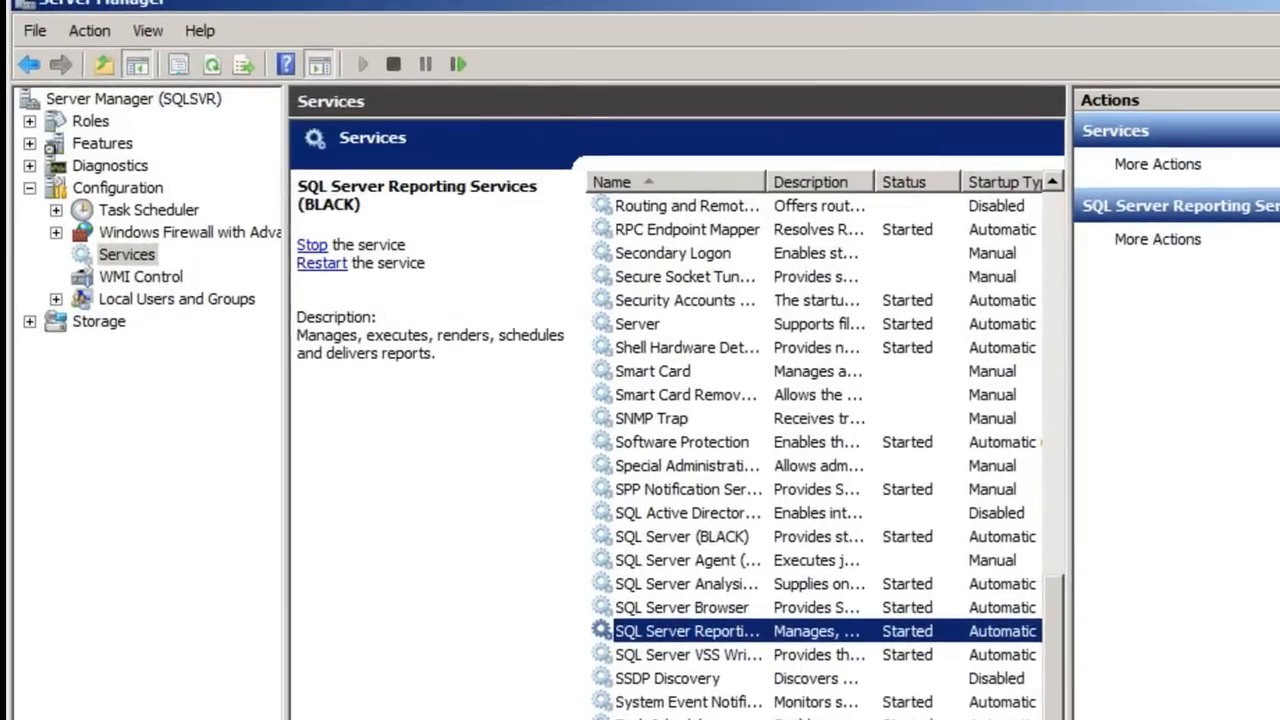
# In Server Manager, examine the members of the local Administrators group and close its properties without changes.
pyautogui.rightClick(120, 99)
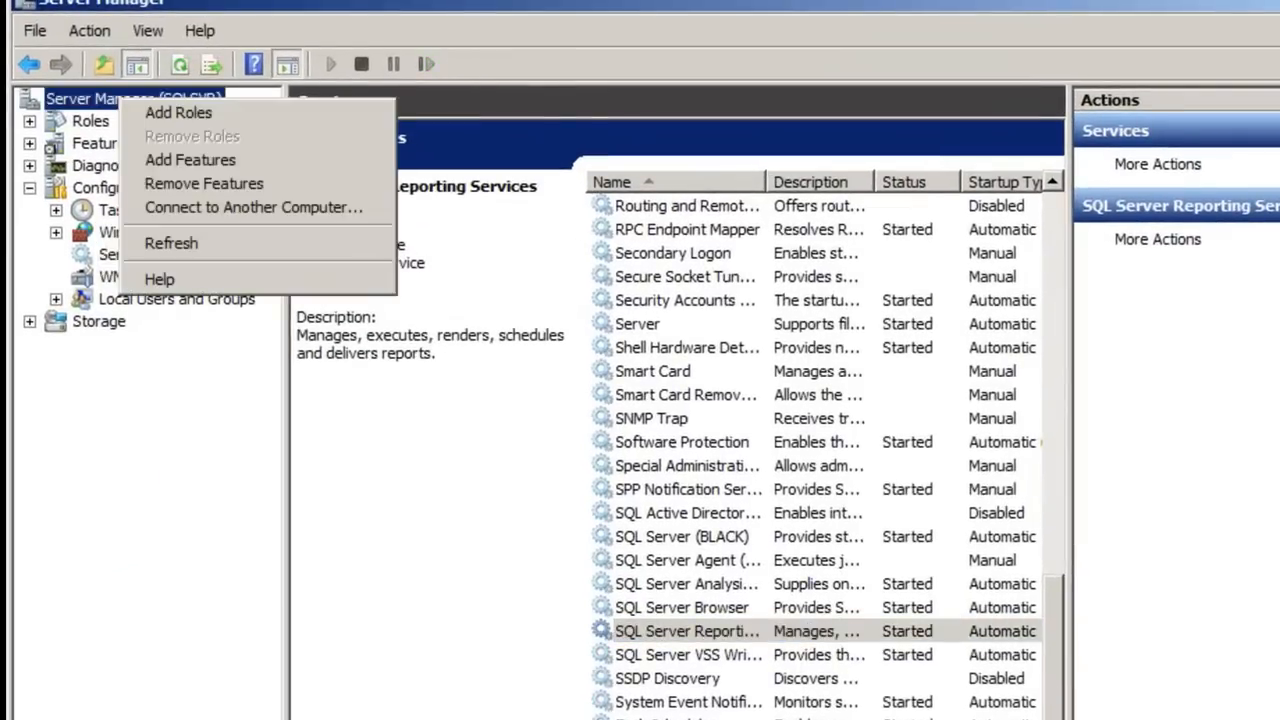
pyautogui.click(56, 299)
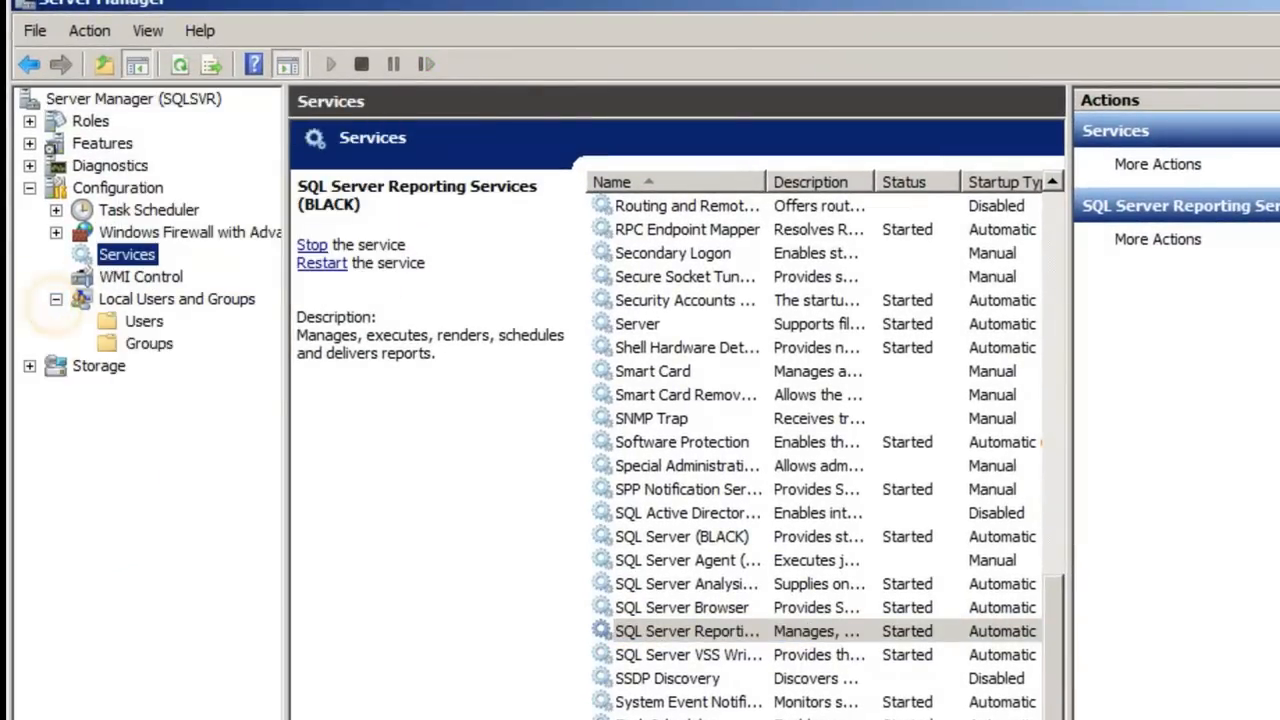
pyautogui.click(149, 343)
pyautogui.doubleClick(366, 157)
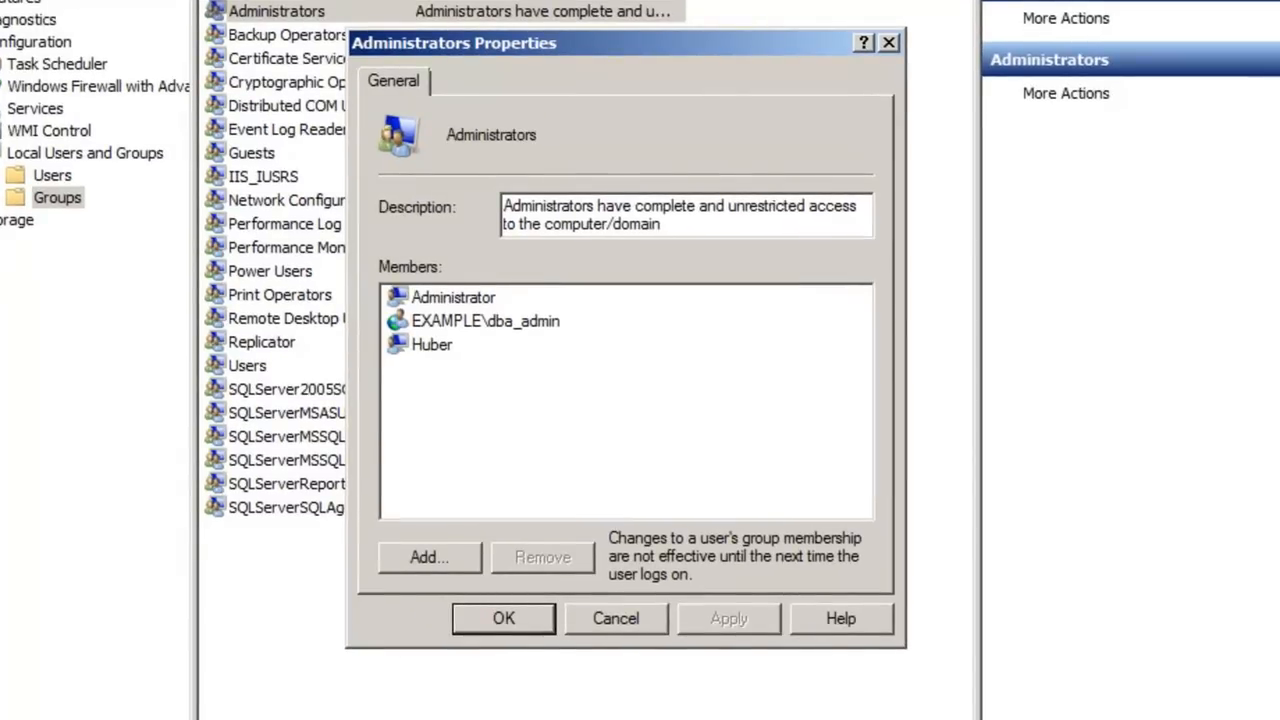
pyautogui.click(615, 618)
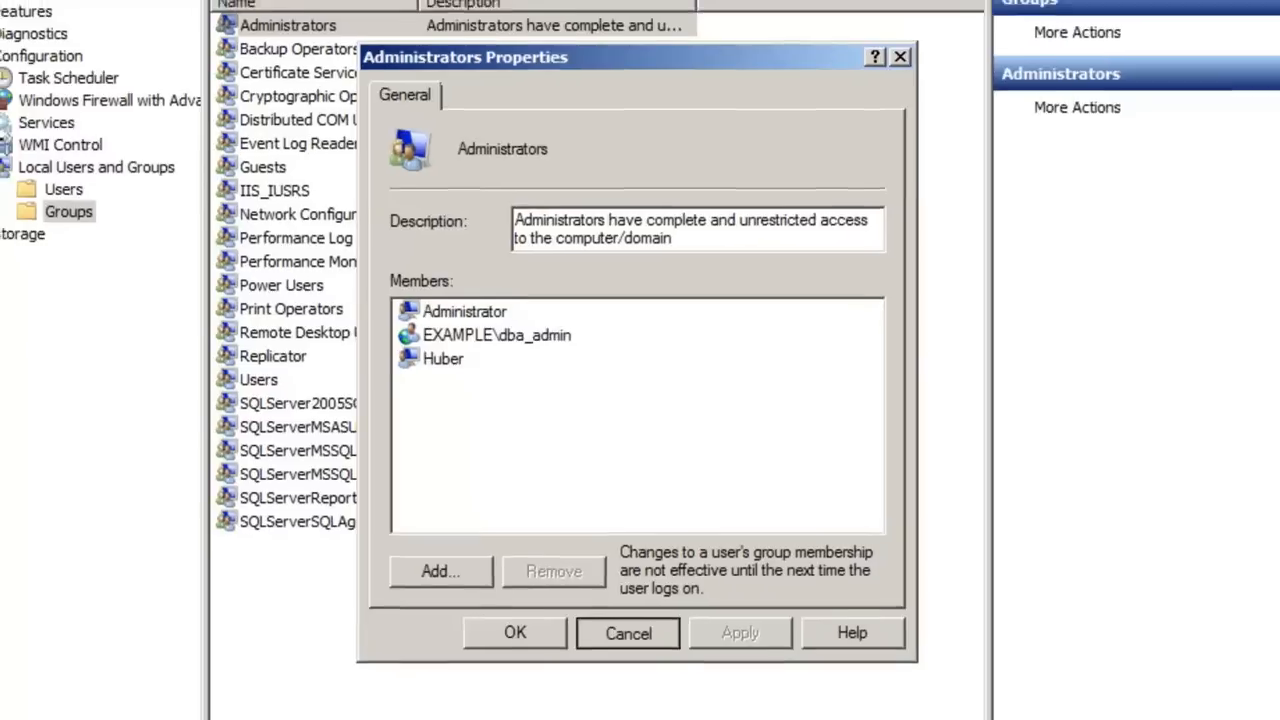
pyautogui.click(617, 619)
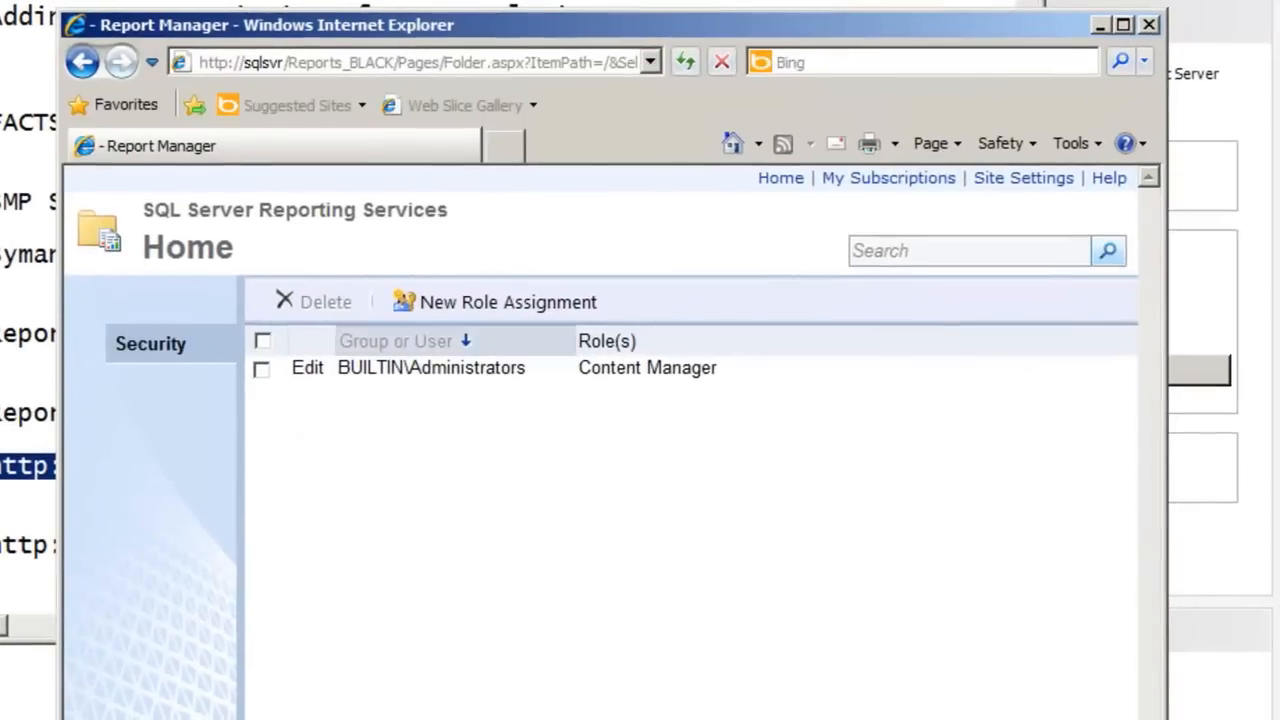
# In Report Manager, add a Home role assignment giving example\lindonnsadmin the Content Manager role.
pyautogui.click(478, 300)
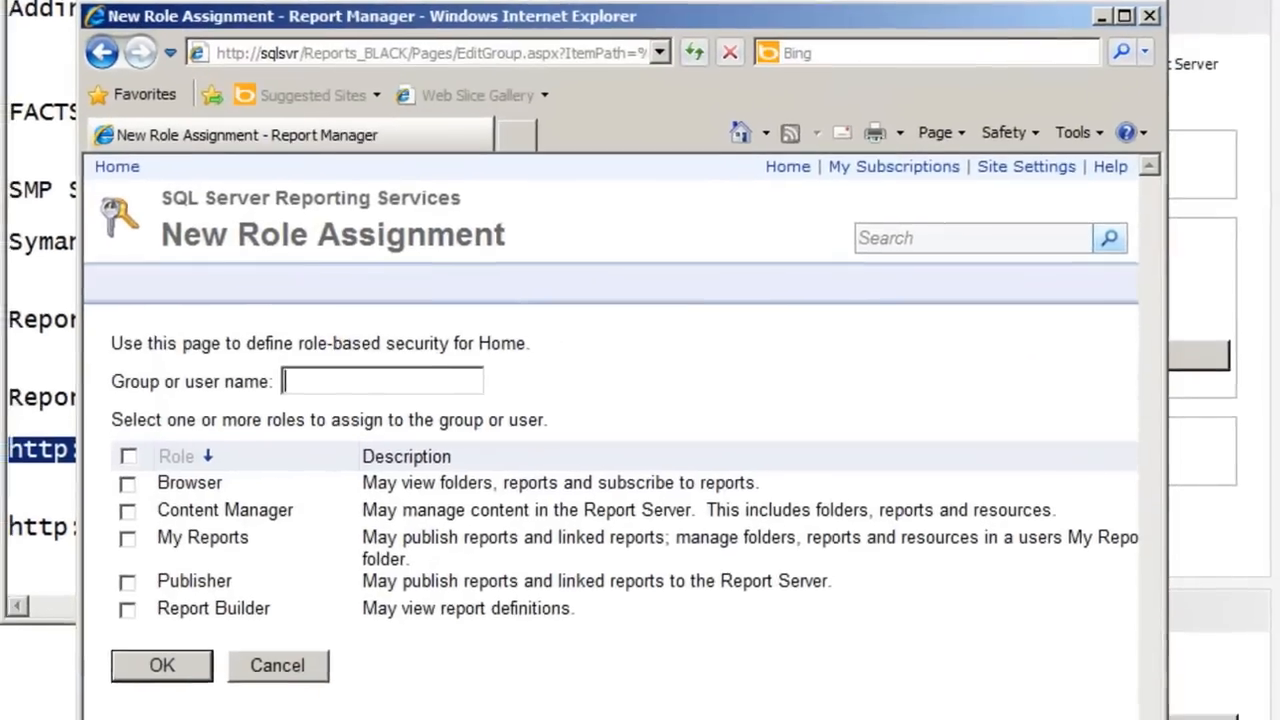
pyautogui.write('example\\lindonnsadmin')
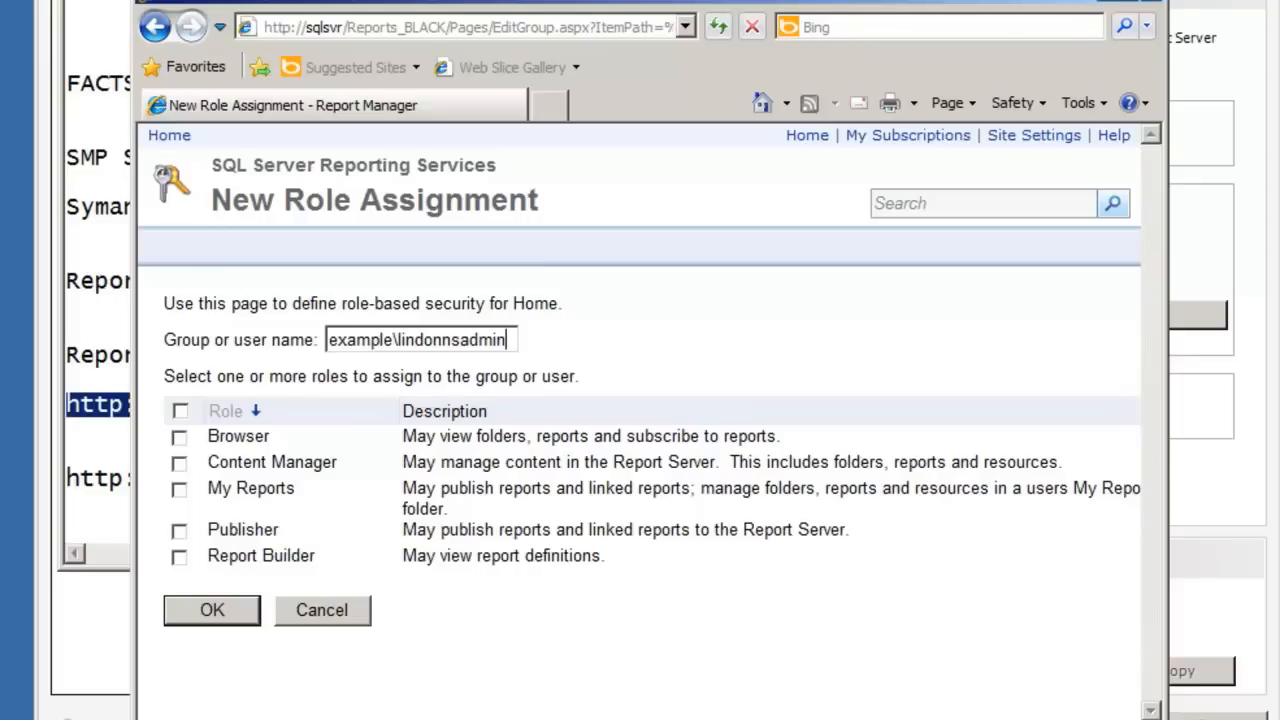
pyautogui.click(179, 463)
pyautogui.click(212, 610)
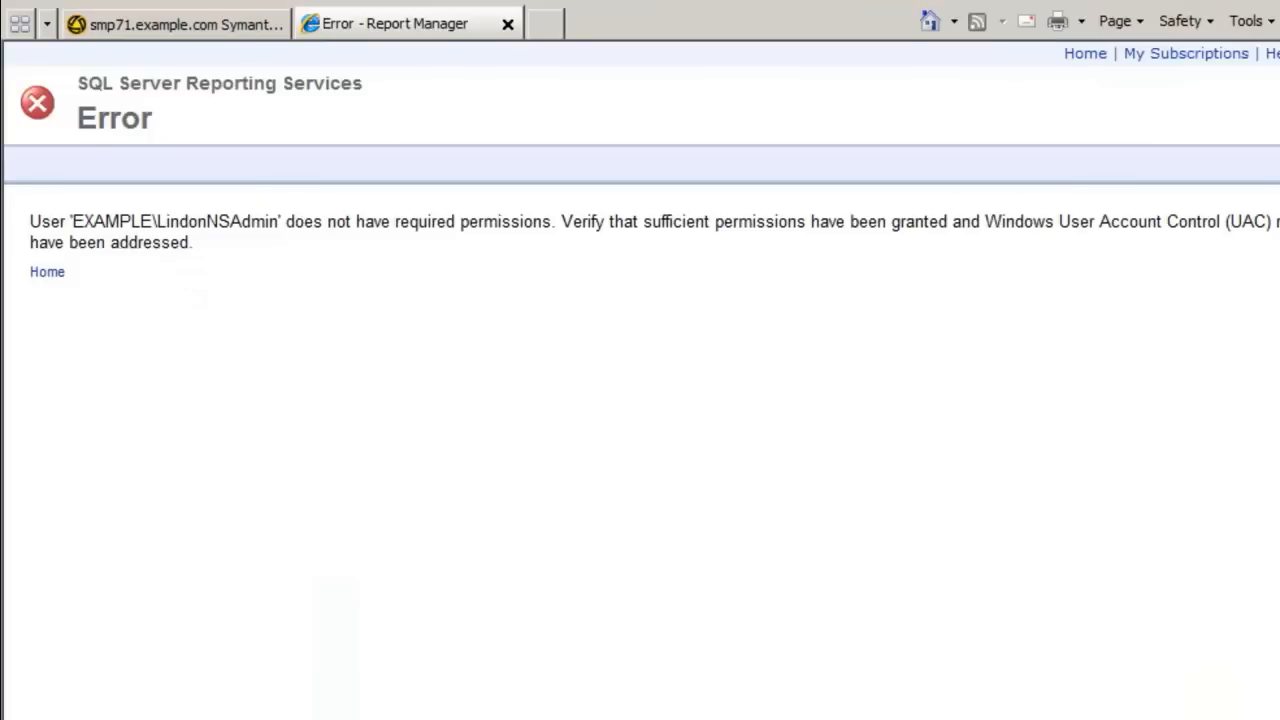
pyautogui.click(416, 193)
pyautogui.press('BackSpace')
pyautogui.write('http://sqlsvr/Reports_BLACK')
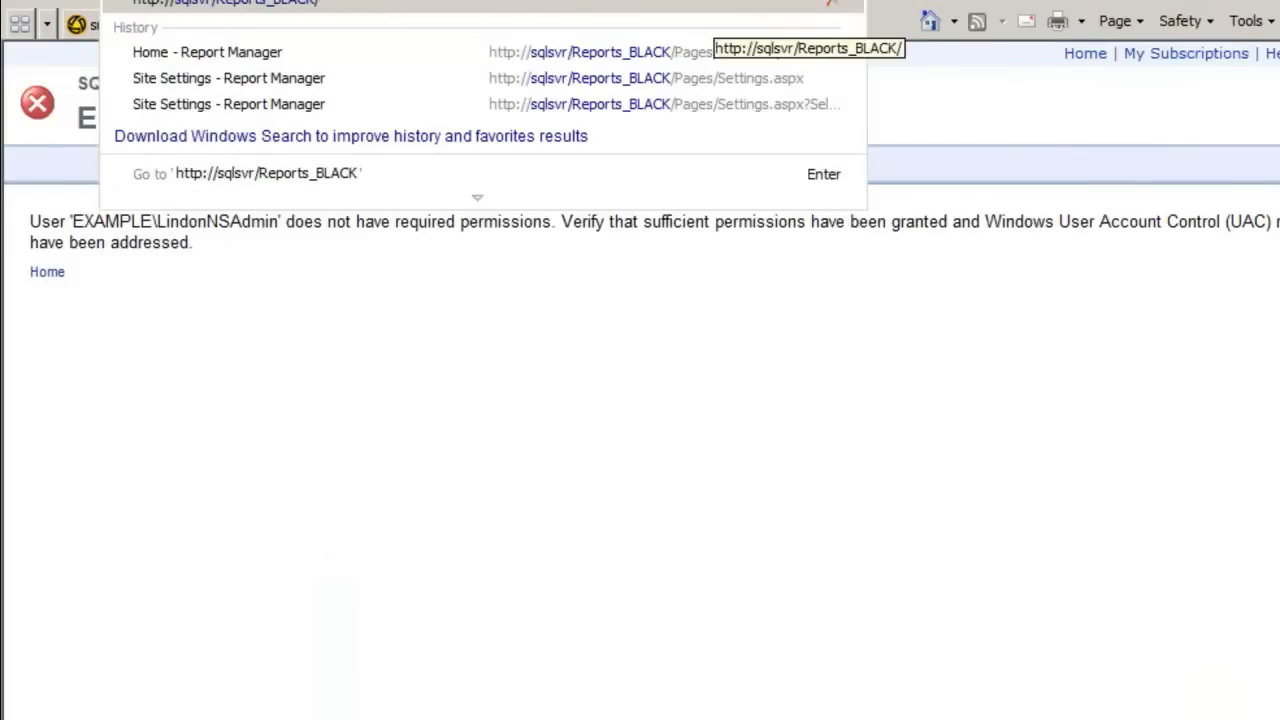
pyautogui.press('Return')
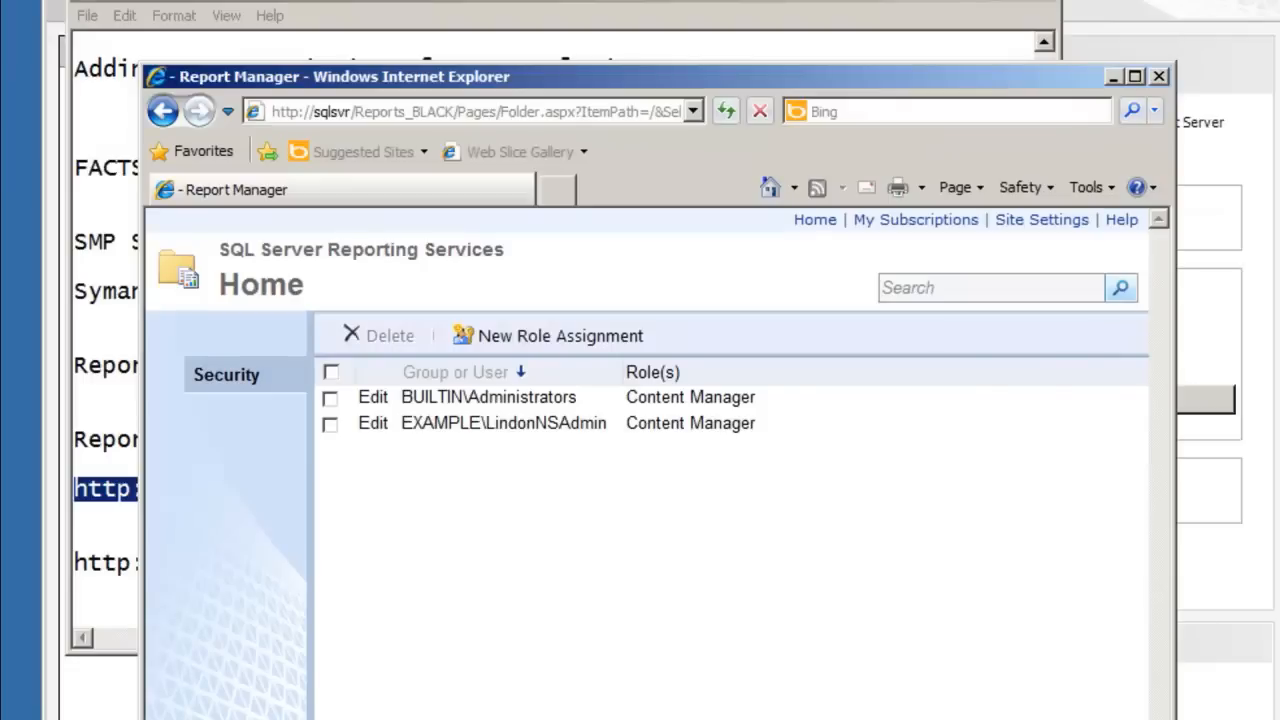
pyautogui.hotkey('alt', 'Tab')
pyautogui.moveTo(531, 562); pyautogui.dragTo(74, 562)
pyautogui.hotkey('ctrl', 'c')
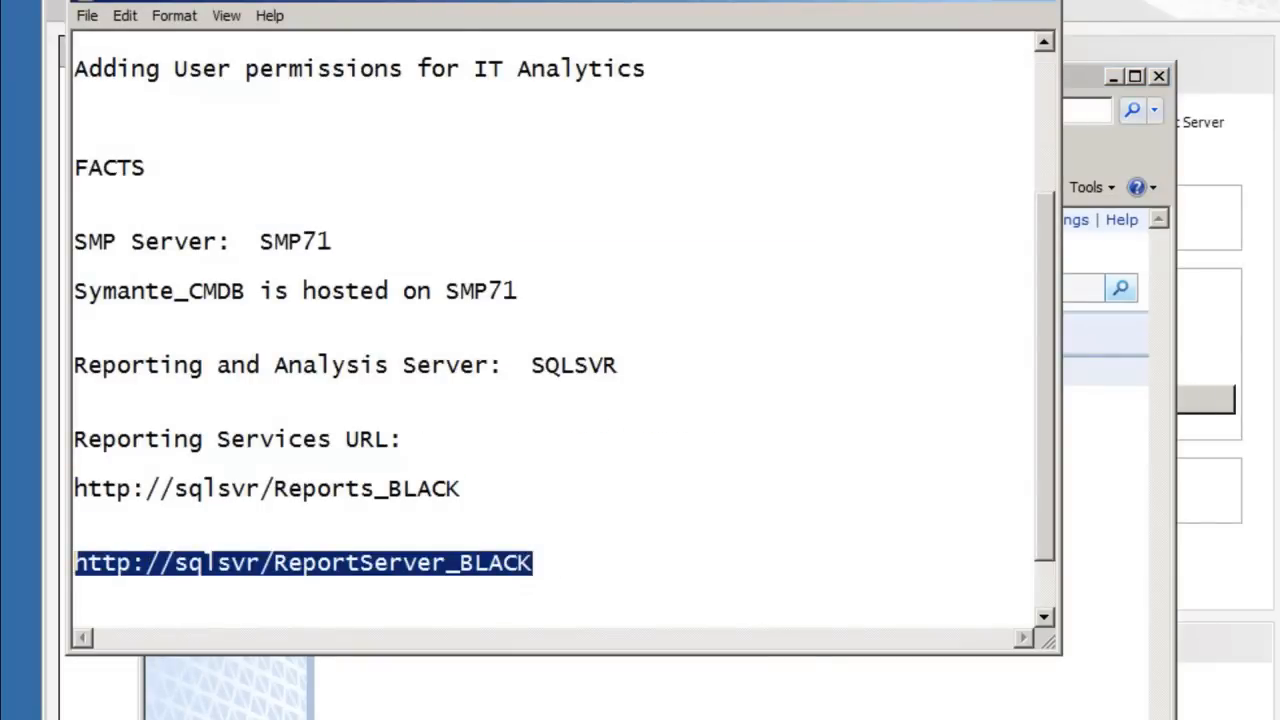
pyautogui.hotkey('alt', 'Tab')
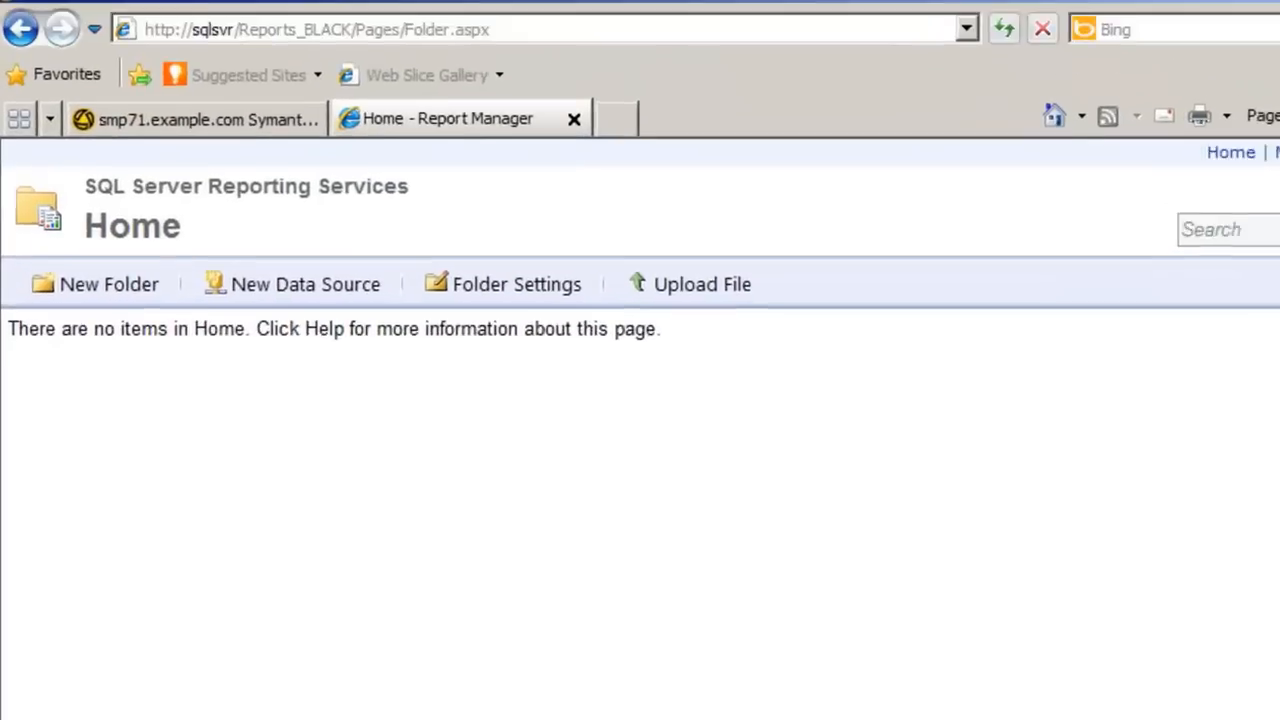
pyautogui.click(215, 146)
pyautogui.tripleClick(1140, 625)
pyautogui.hotkey('ctrl', 'v')
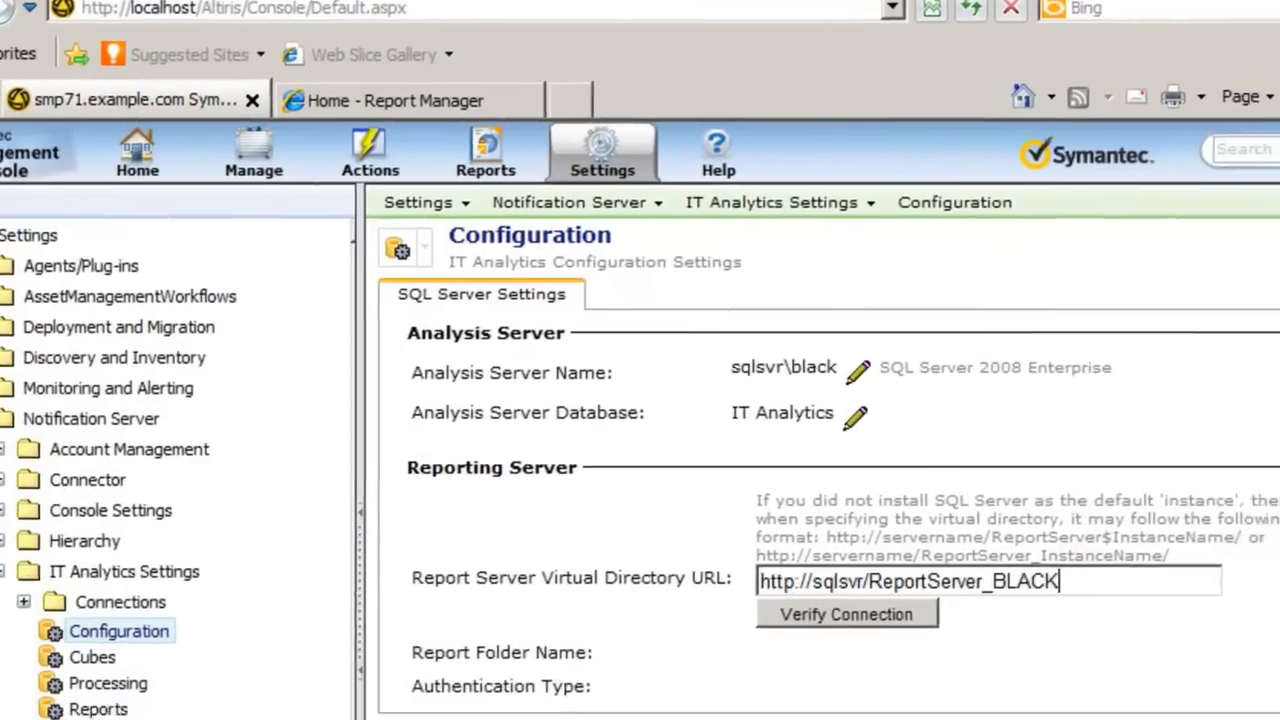
pyautogui.click(840, 616)
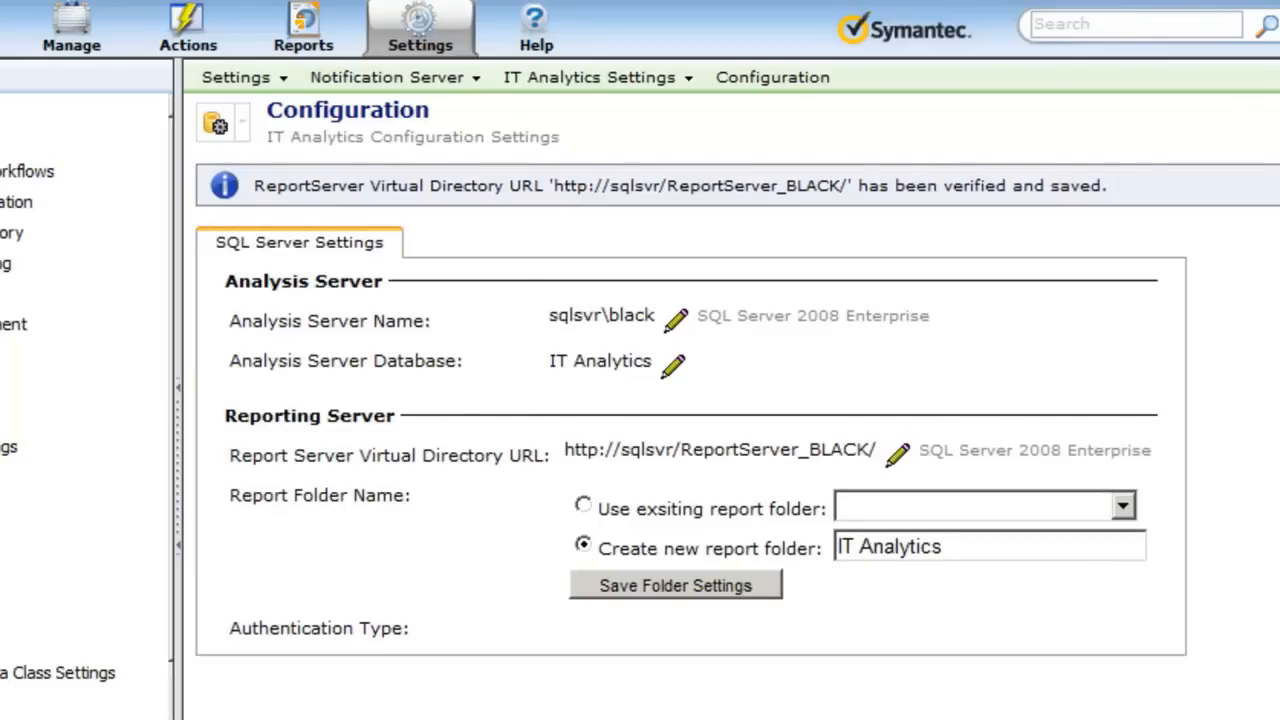
# Save a new report folder named IT Analytics and save Windows Integrated Authentication as the reporting server's authentication type.
pyautogui.click(643, 585)
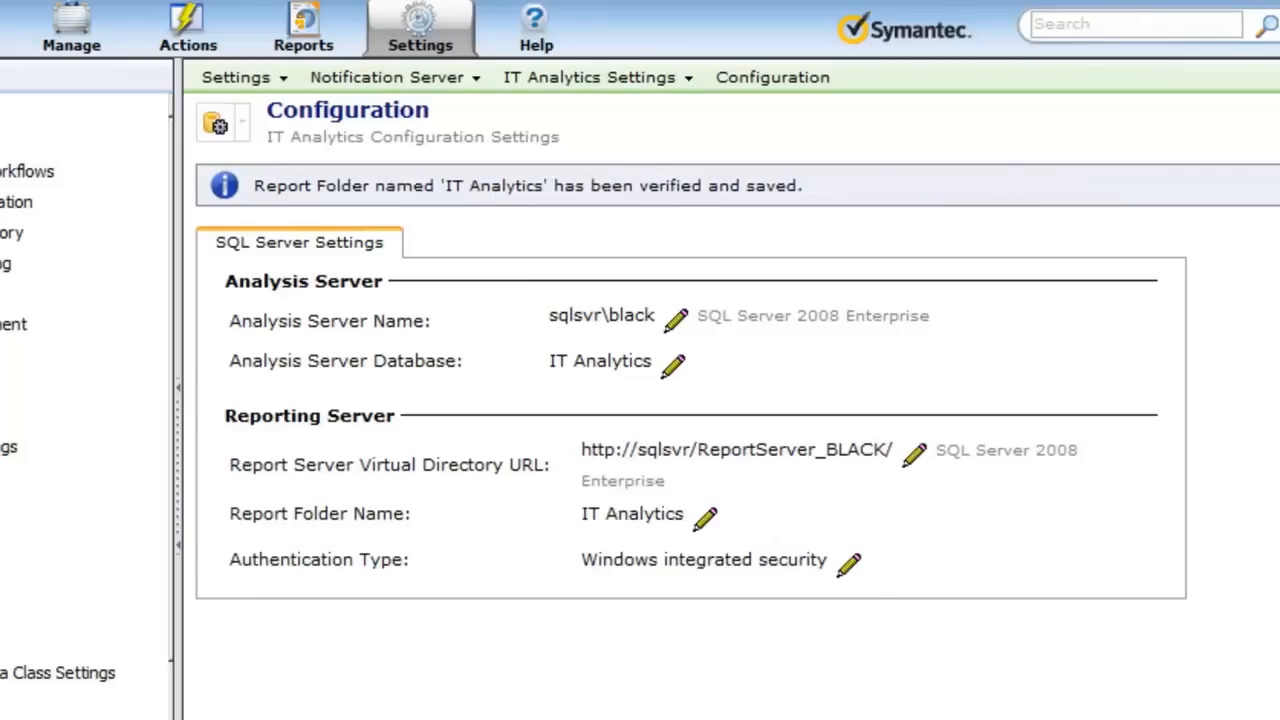
pyautogui.click(849, 563)
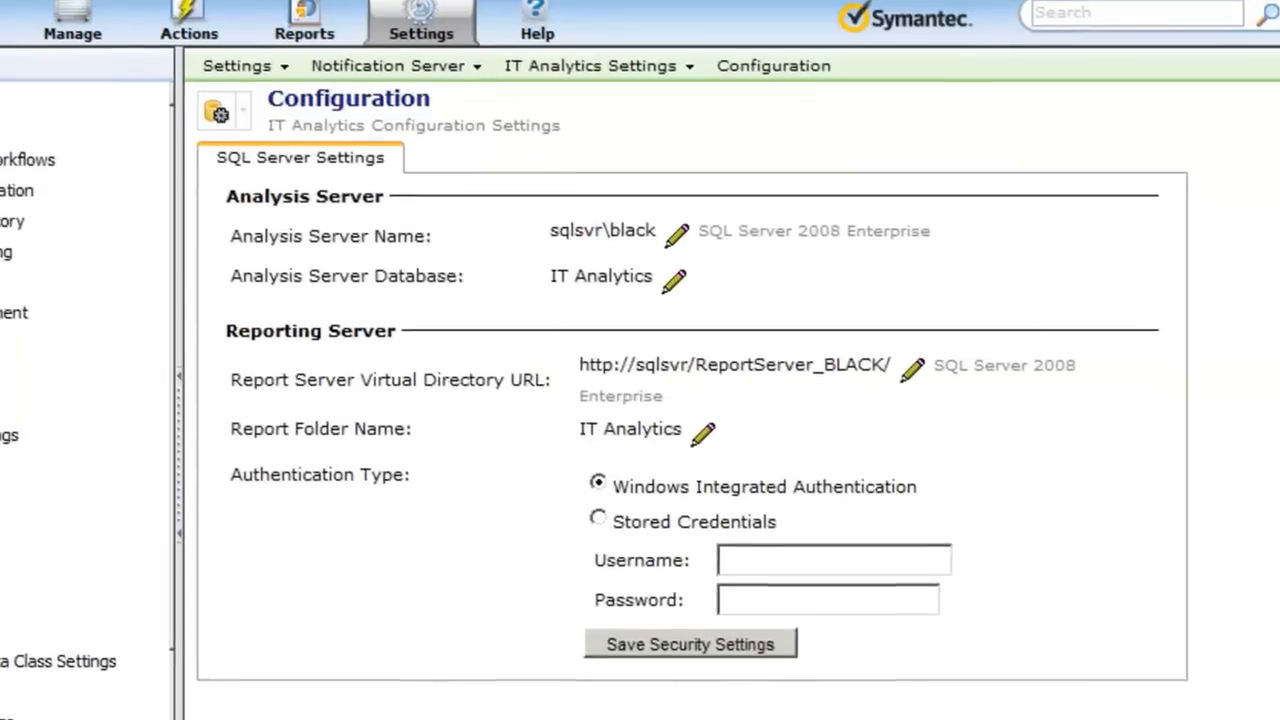
pyautogui.click(701, 636)
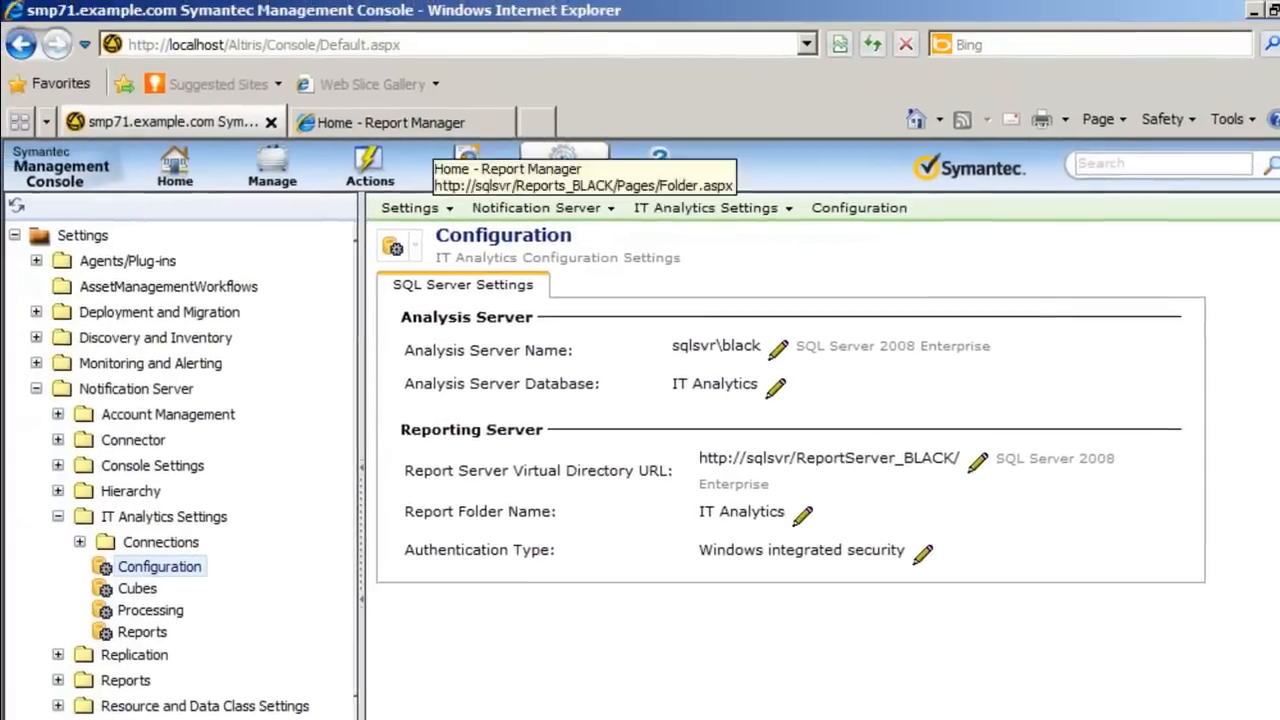
pyautogui.click(342, 36)
pyautogui.click(432, 45)
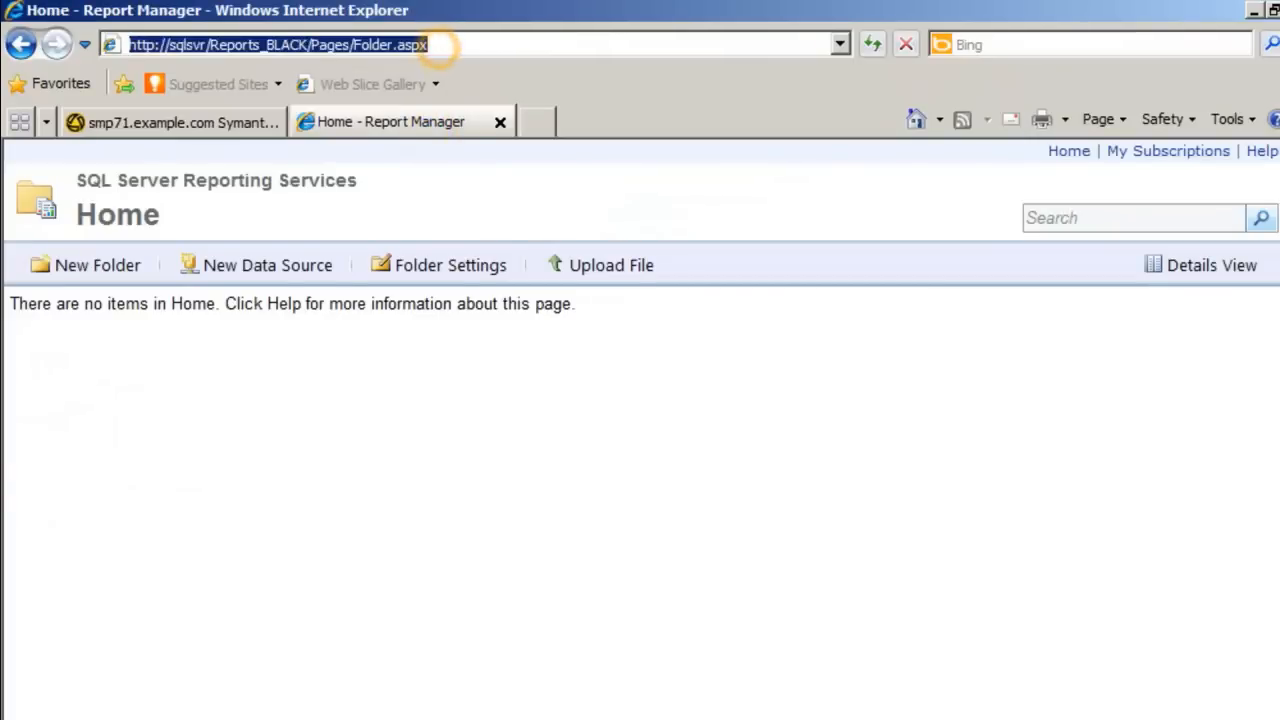
pyautogui.moveTo(428, 45); pyautogui.dragTo(312, 45)
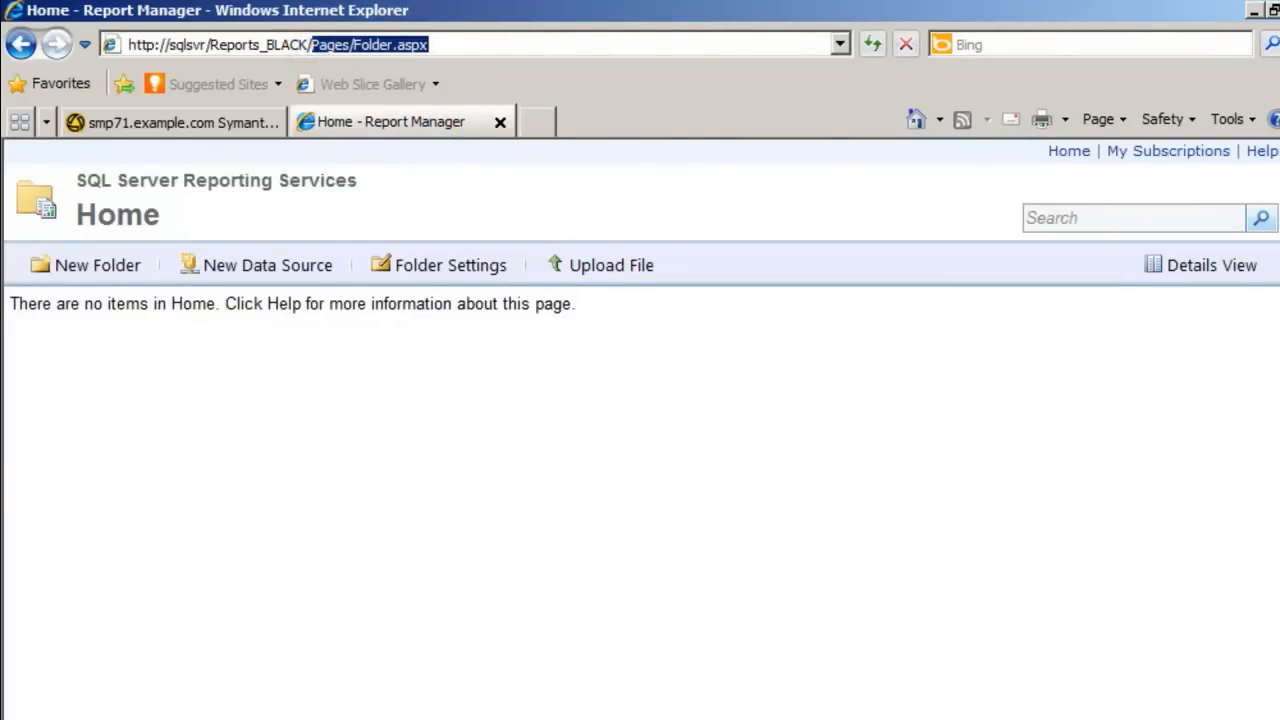
pyautogui.press('Delete')
pyautogui.press('Return')
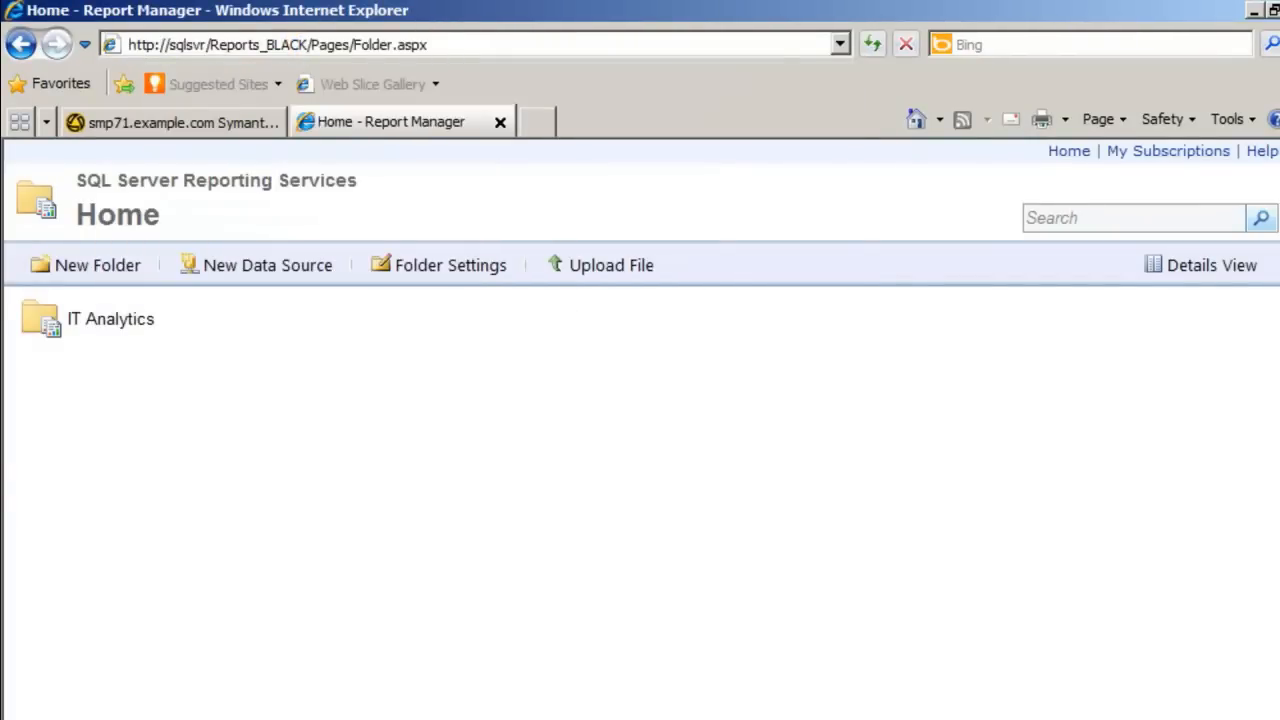
pyautogui.click(90, 318)
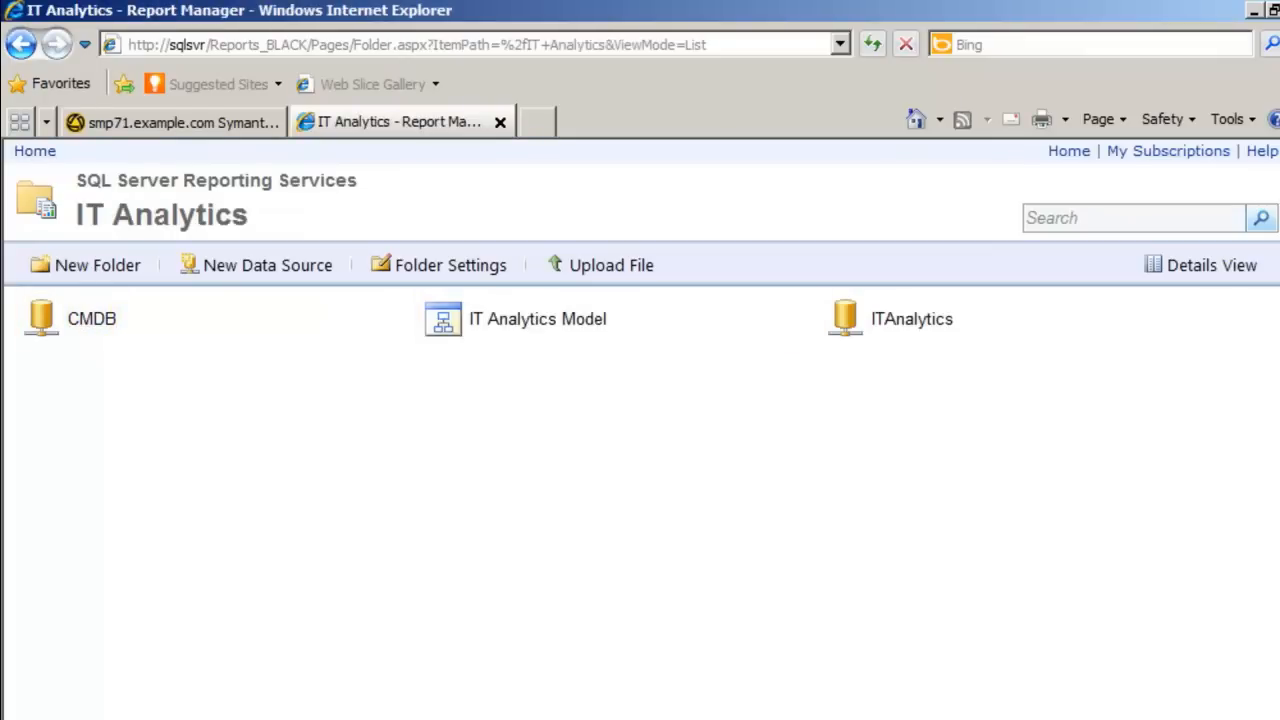
# Return to the Symantec Management Console's IT Analytics Settings and review the cubes listed as available in the cube setup.
pyautogui.click(20, 44)
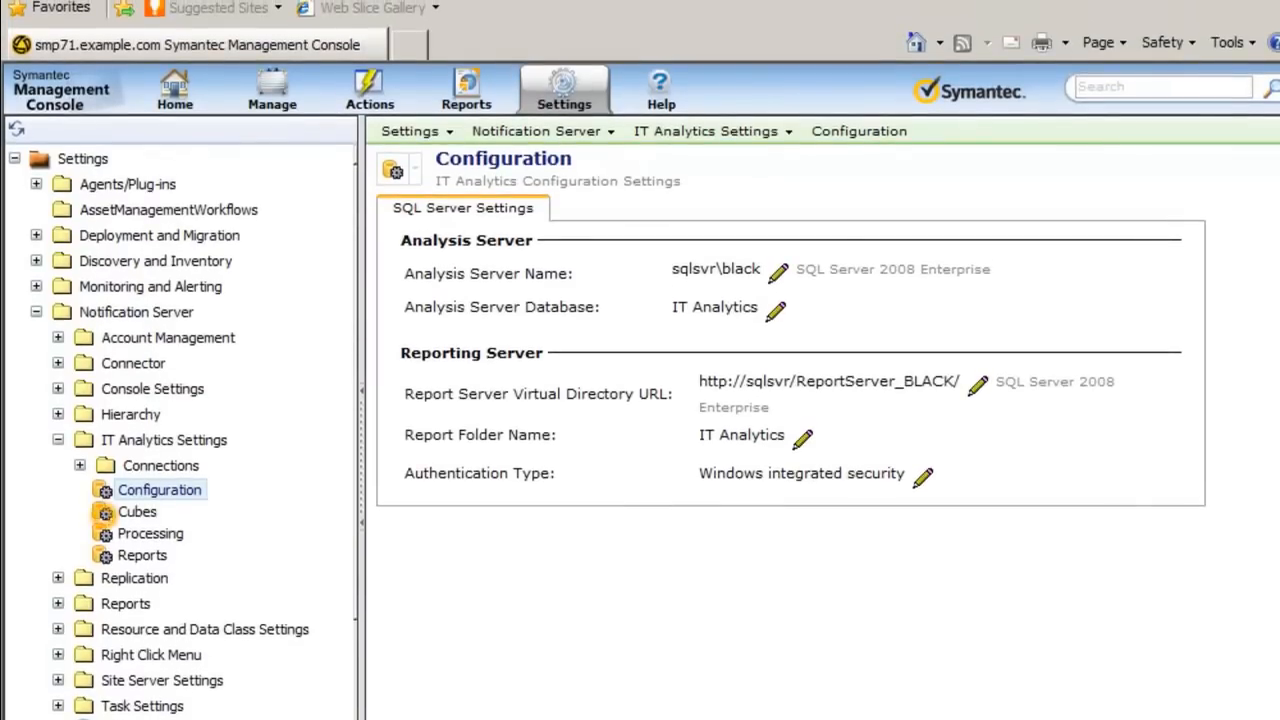
pyautogui.click(112, 512)
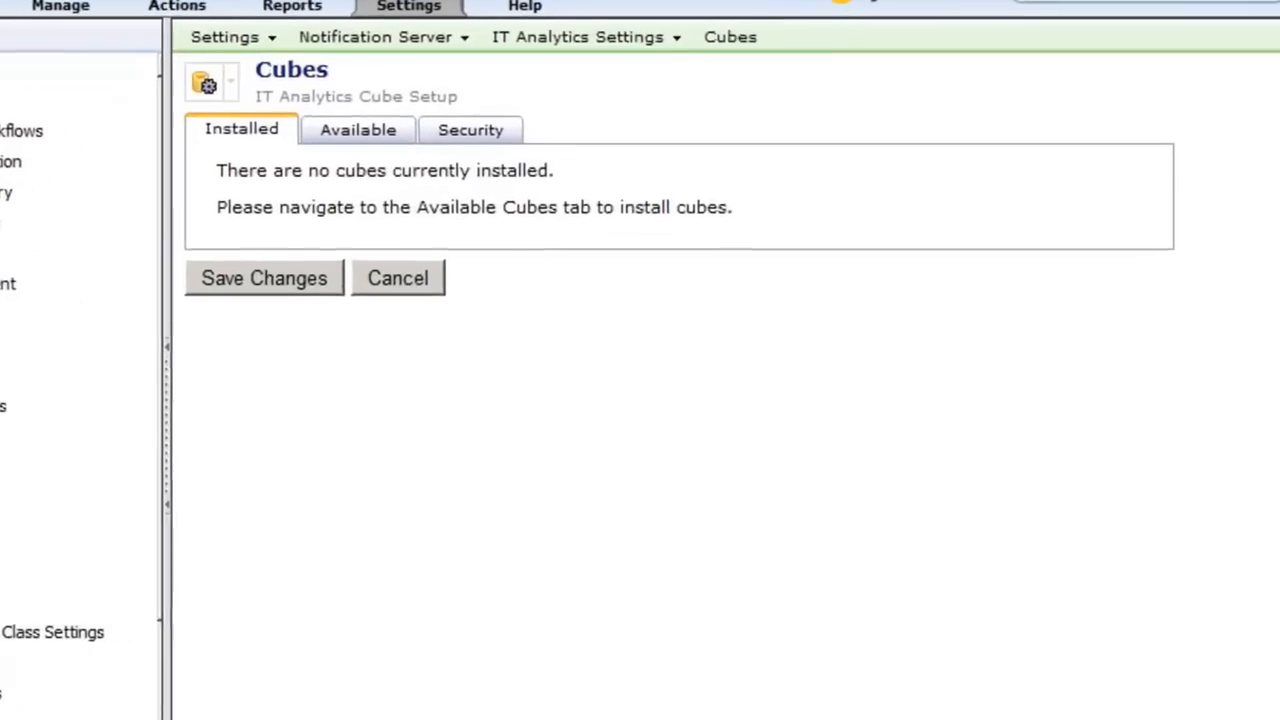
pyautogui.click(358, 130)
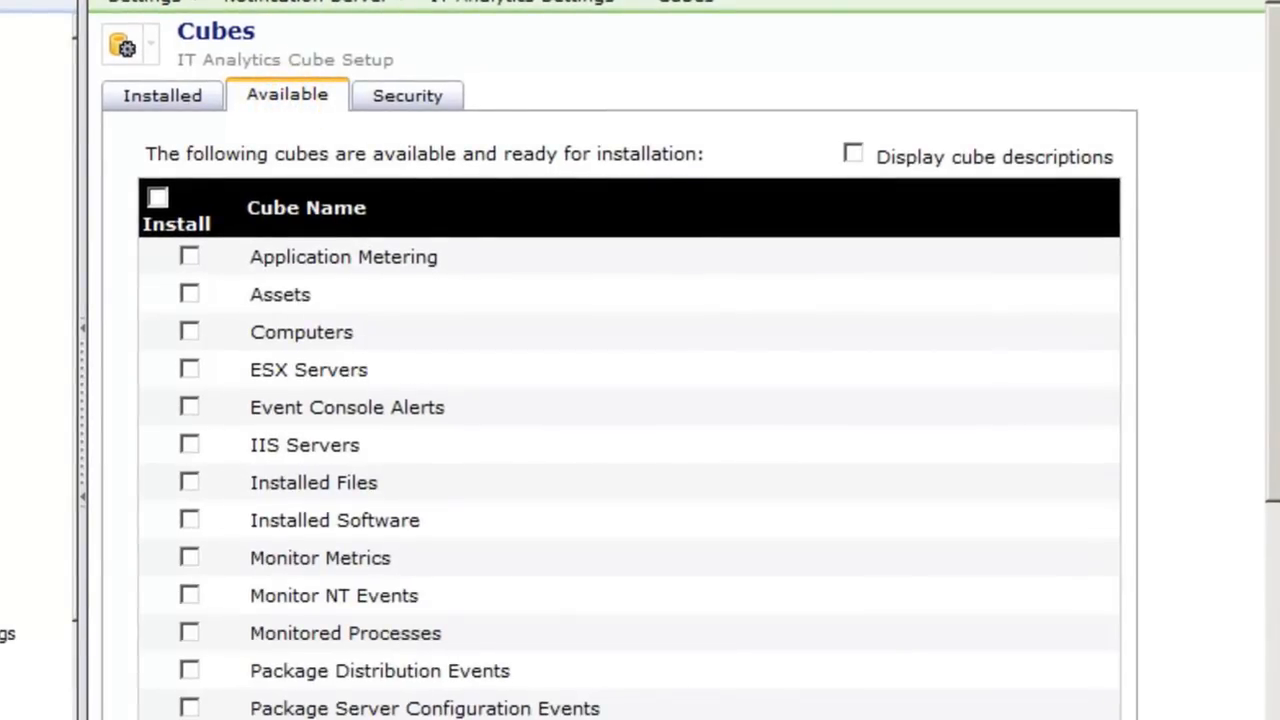
pyautogui.scroll(-5, 630, 400)
pyautogui.scroll(4, 630, 400)
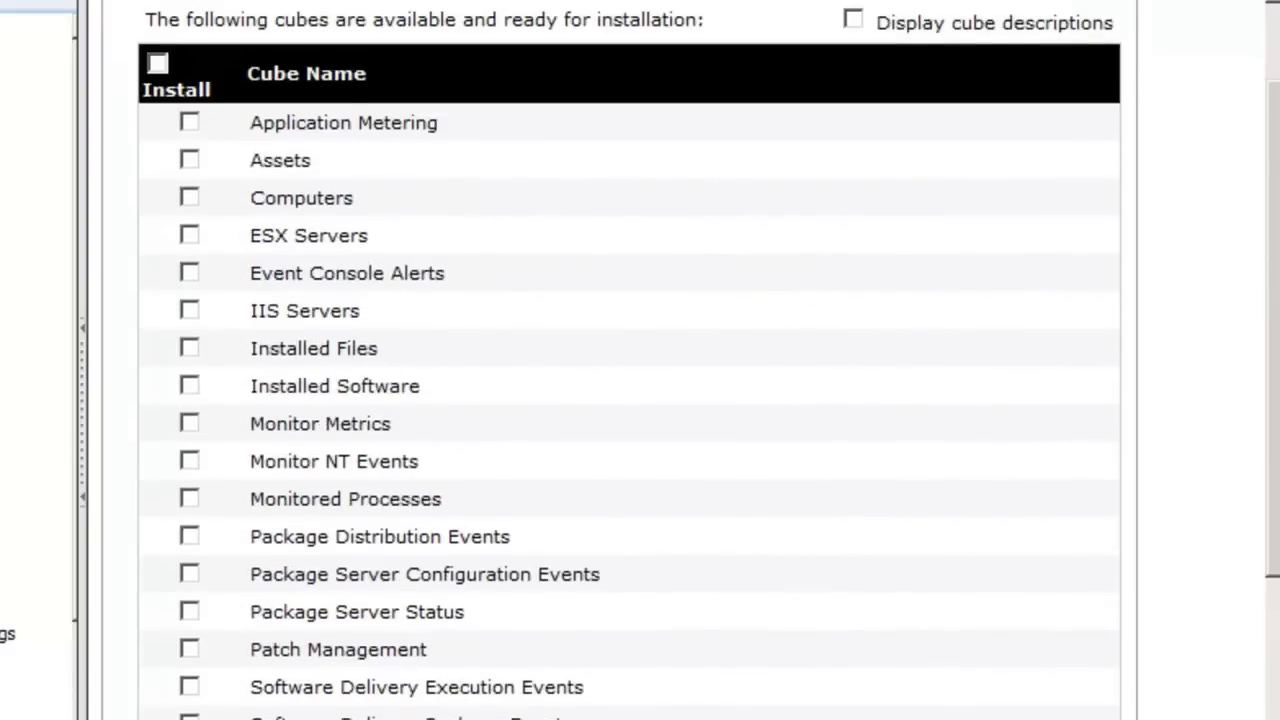
pyautogui.scroll(-4, 630, 400)
pyautogui.scroll(5, 630, 360)
pyautogui.scroll(-5, 630, 360)
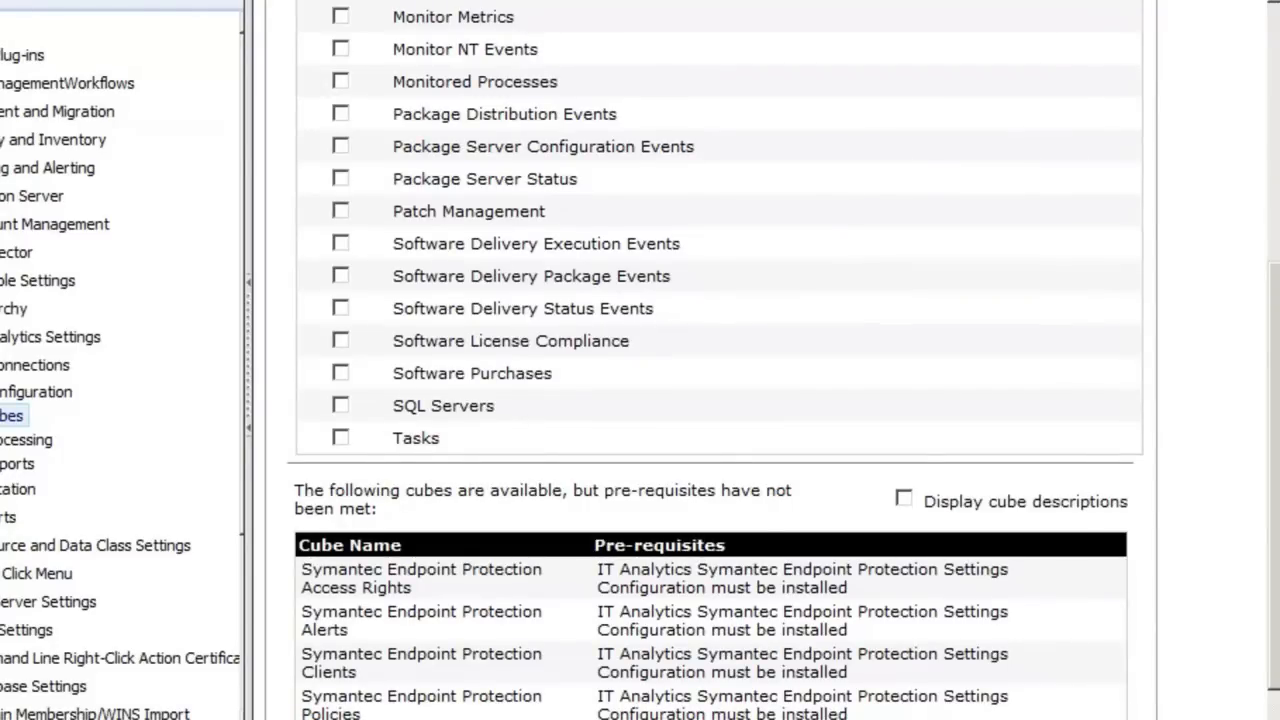
# Install the Computers and Patch Management cubes and dismiss the installation event log.
pyautogui.scroll(5, 715, 360)
pyautogui.click(340, 285)
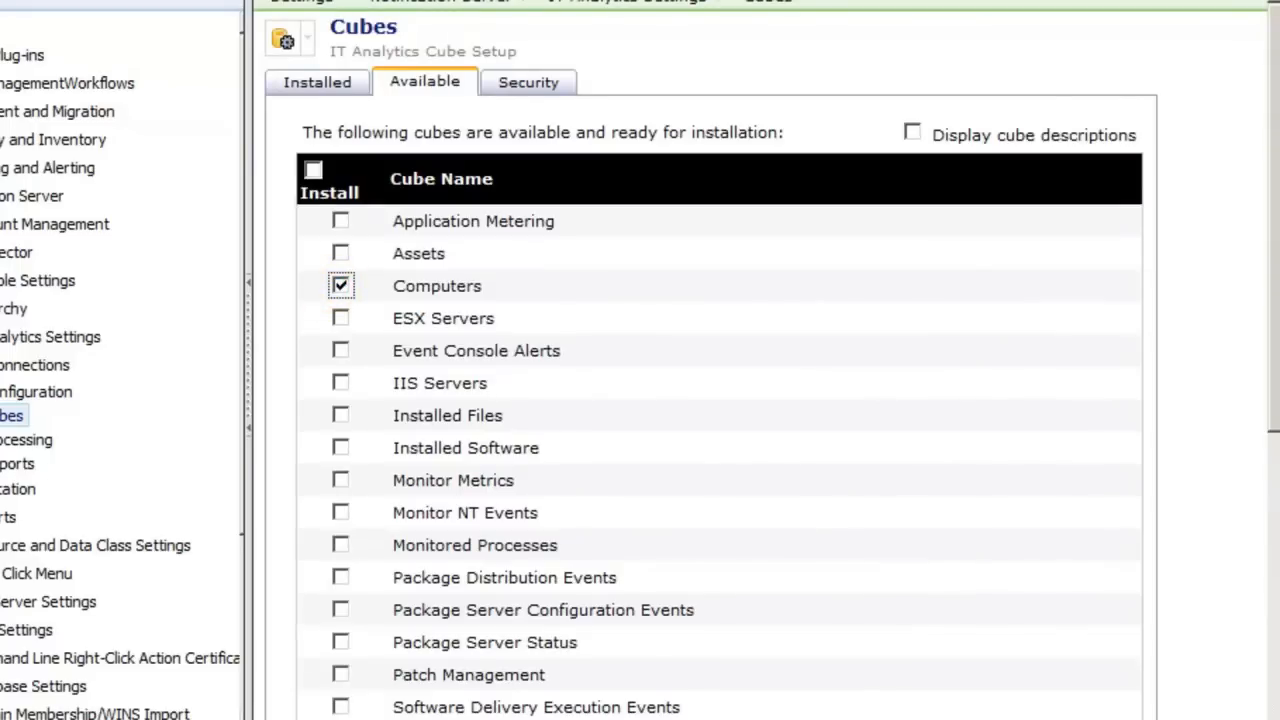
pyautogui.scroll(-1, 720, 400)
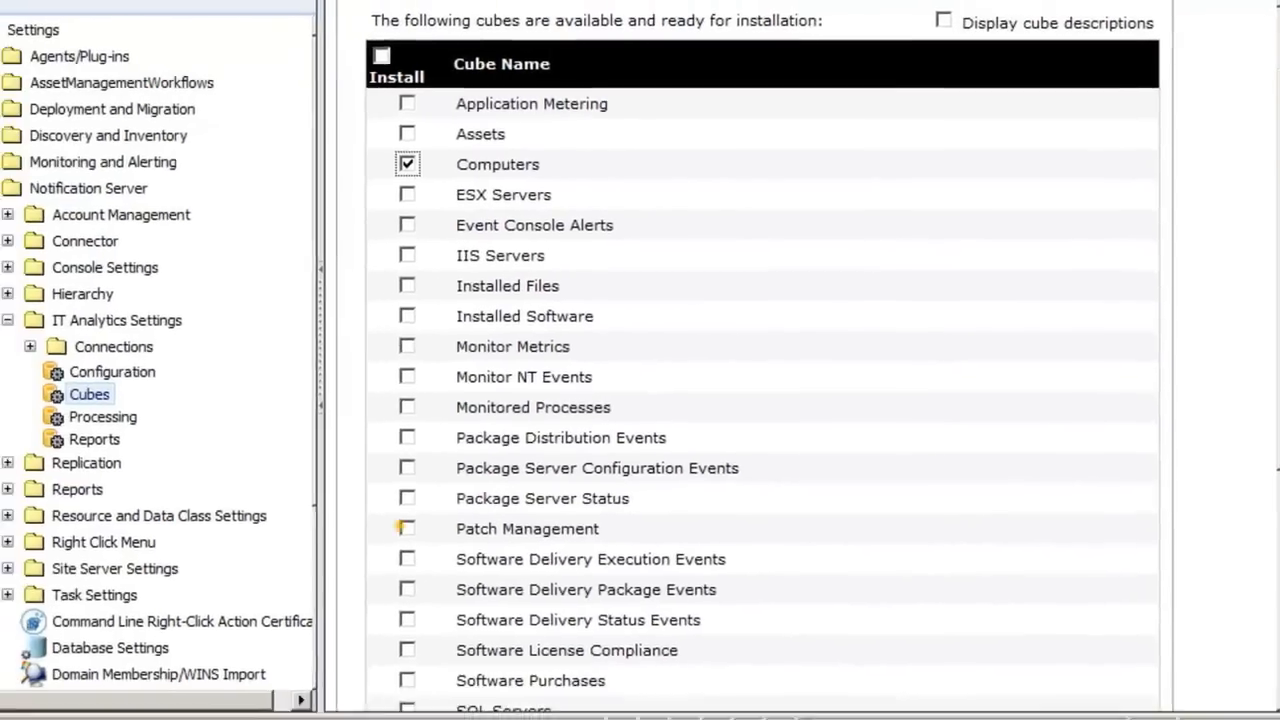
pyautogui.click(340, 559)
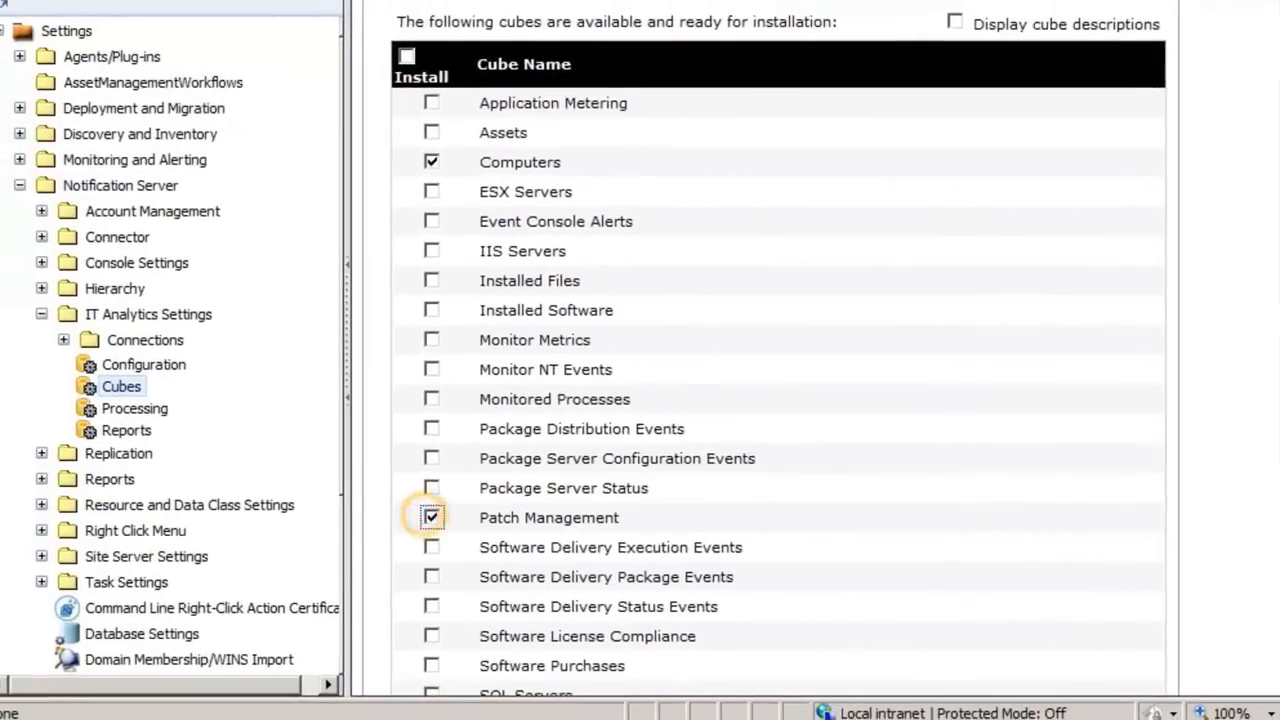
pyautogui.scroll(-3, 340, 559)
pyautogui.click(455, 680)
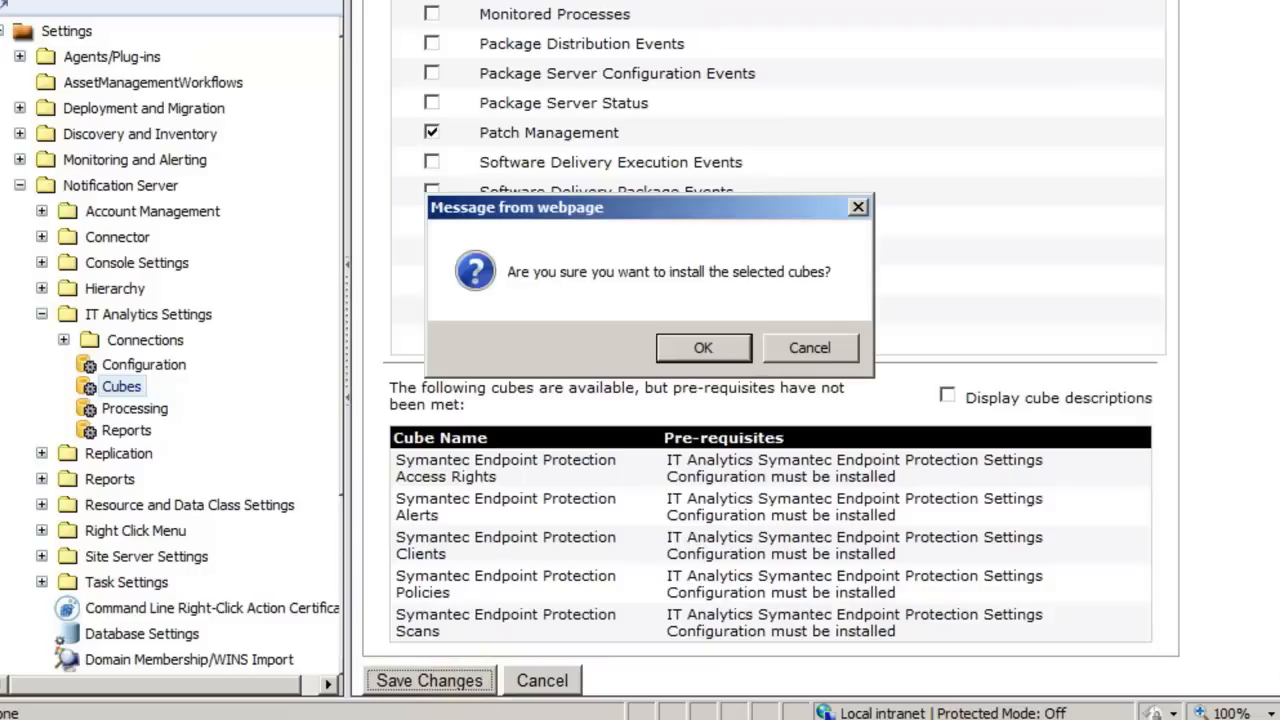
pyautogui.click(703, 347)
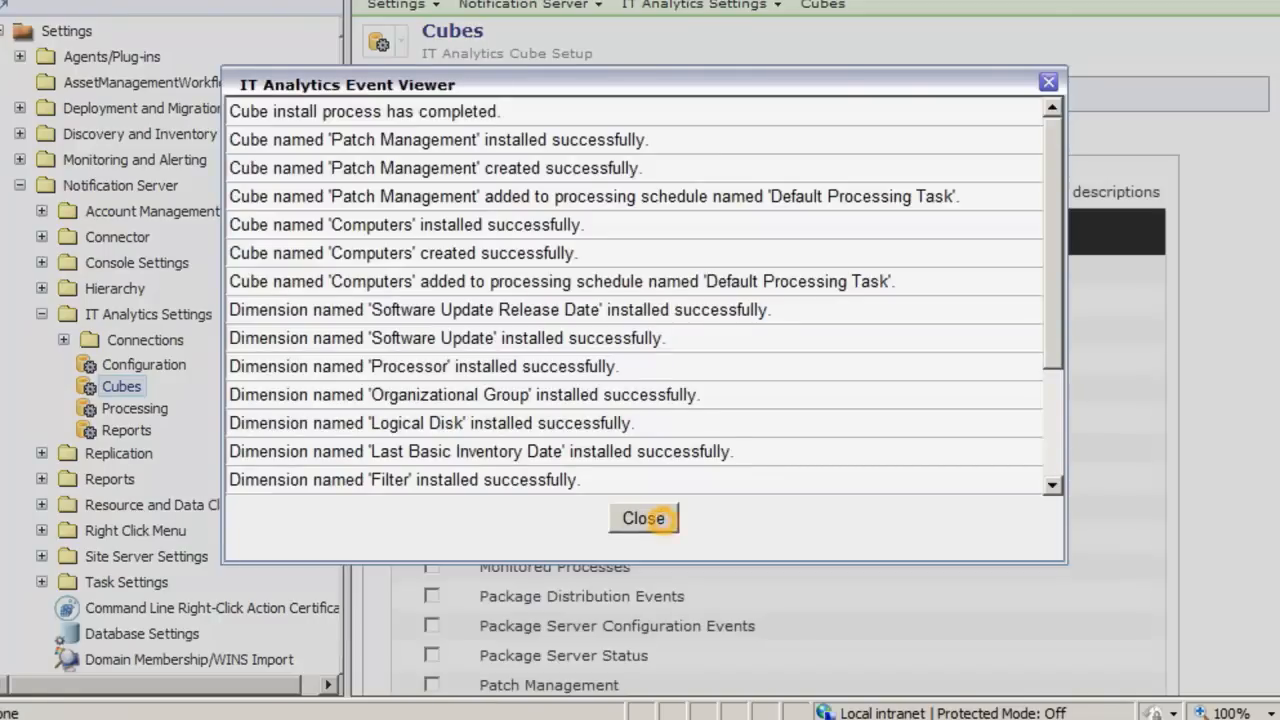
pyautogui.click(643, 518)
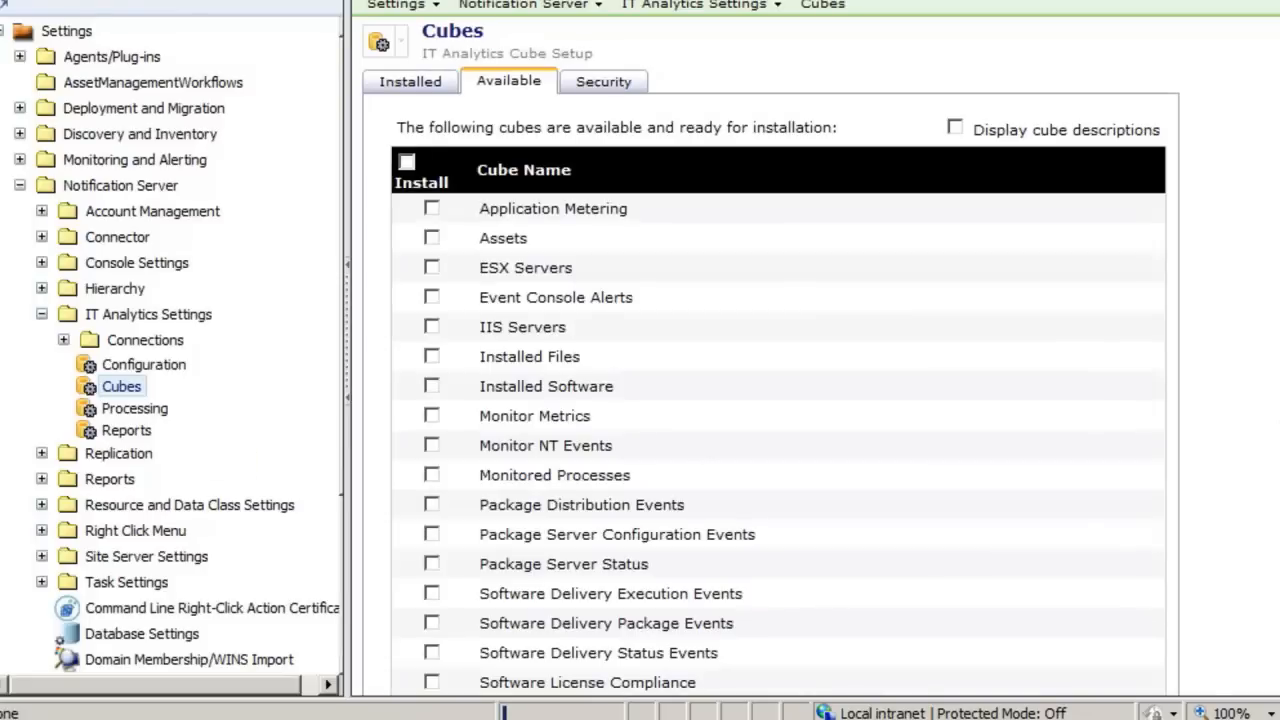
# Run the Default Processing Task immediately for the Computers and Patch Management cubes, keeping Custom Schedule as its schedule choice.
pyautogui.click(95, 410)
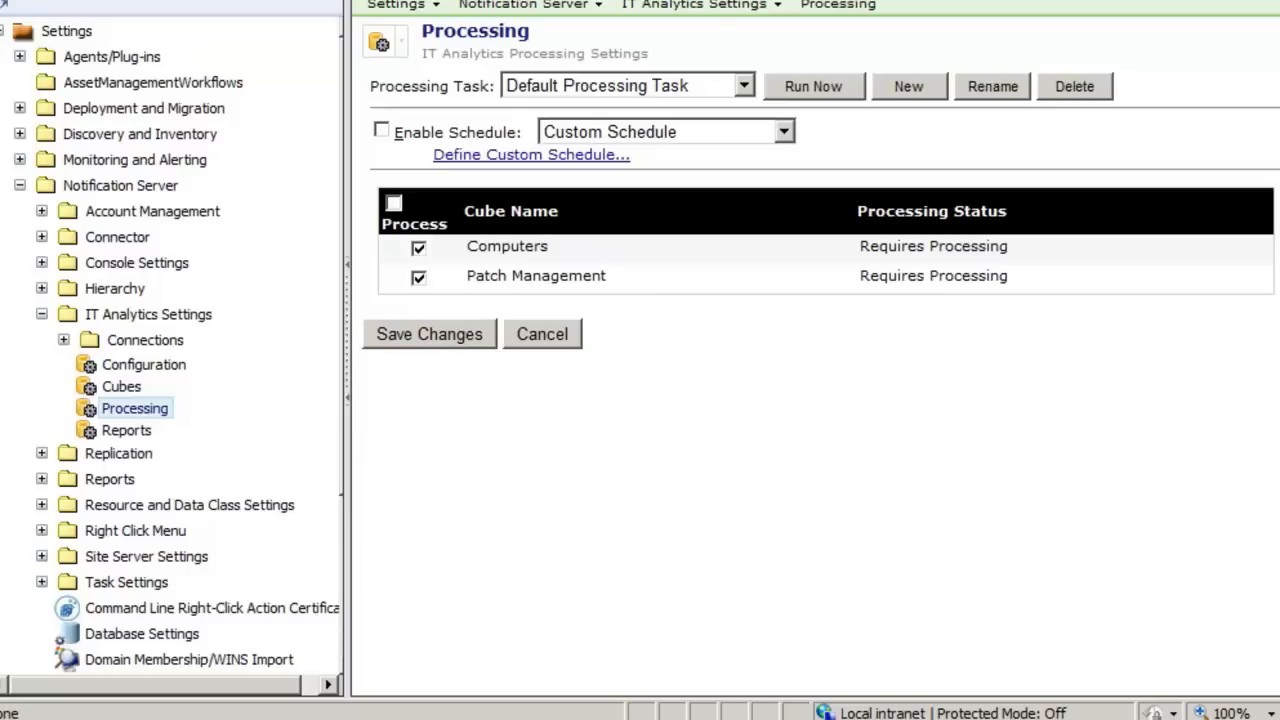
pyautogui.click(813, 86)
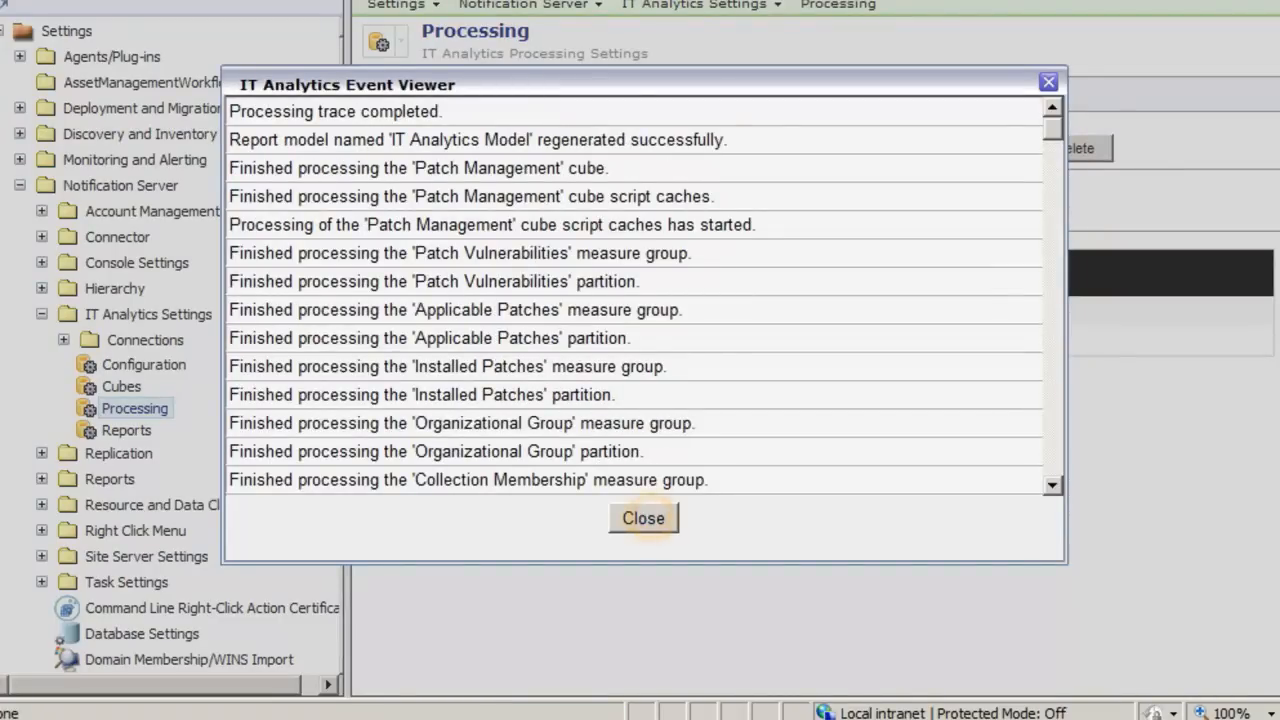
pyautogui.click(643, 518)
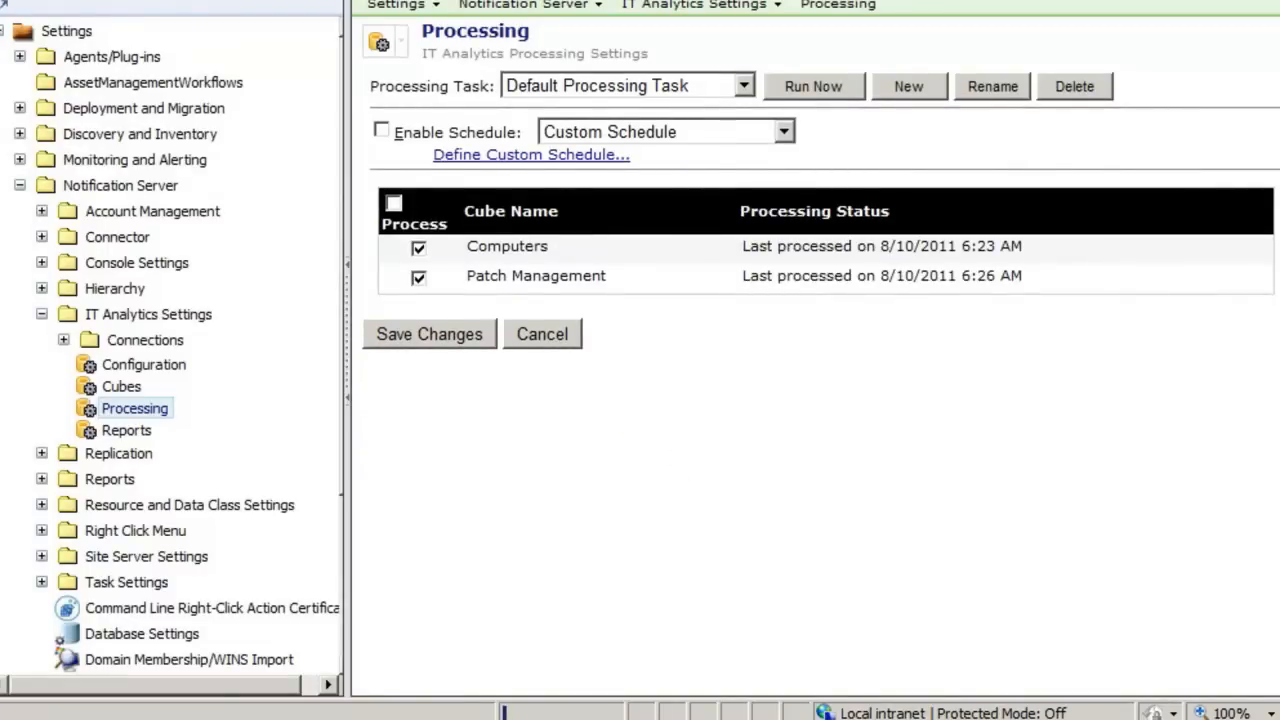
pyautogui.click(780, 131)
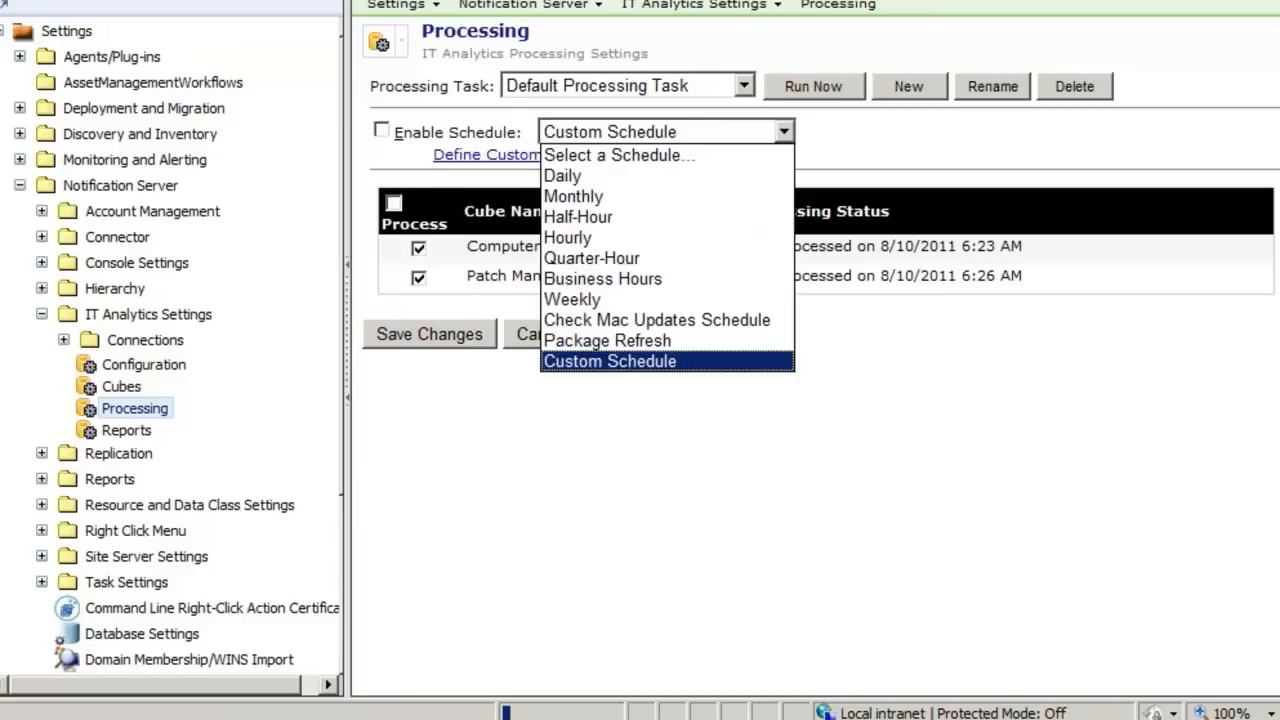
pyautogui.click(610, 361)
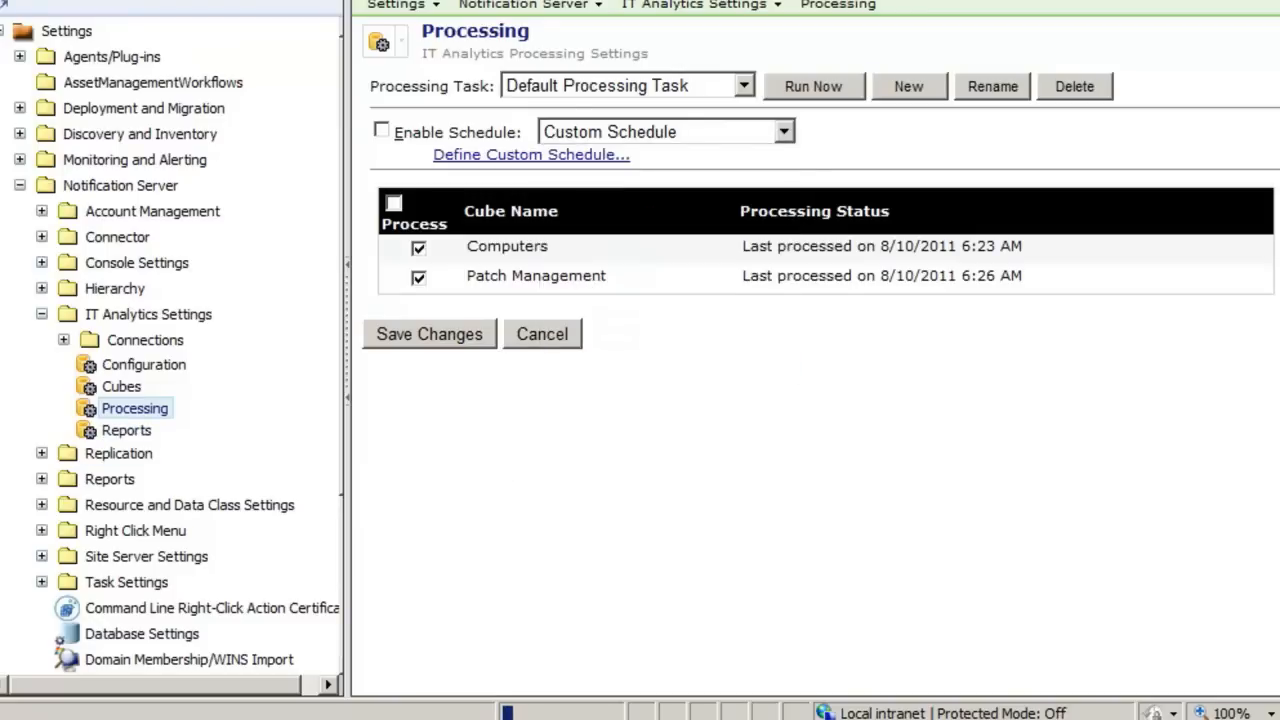
# Look through the reports available for installation in the IT Analytics report setup.
pyautogui.click(126, 430)
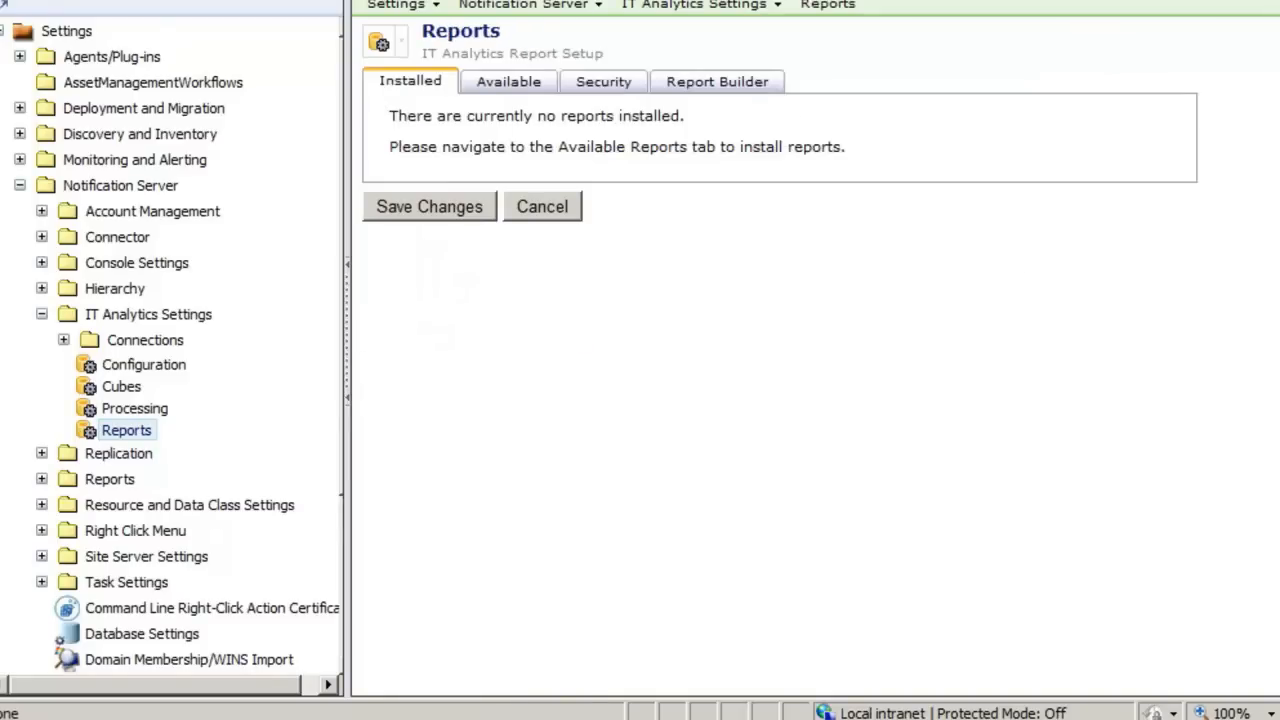
pyautogui.click(512, 82)
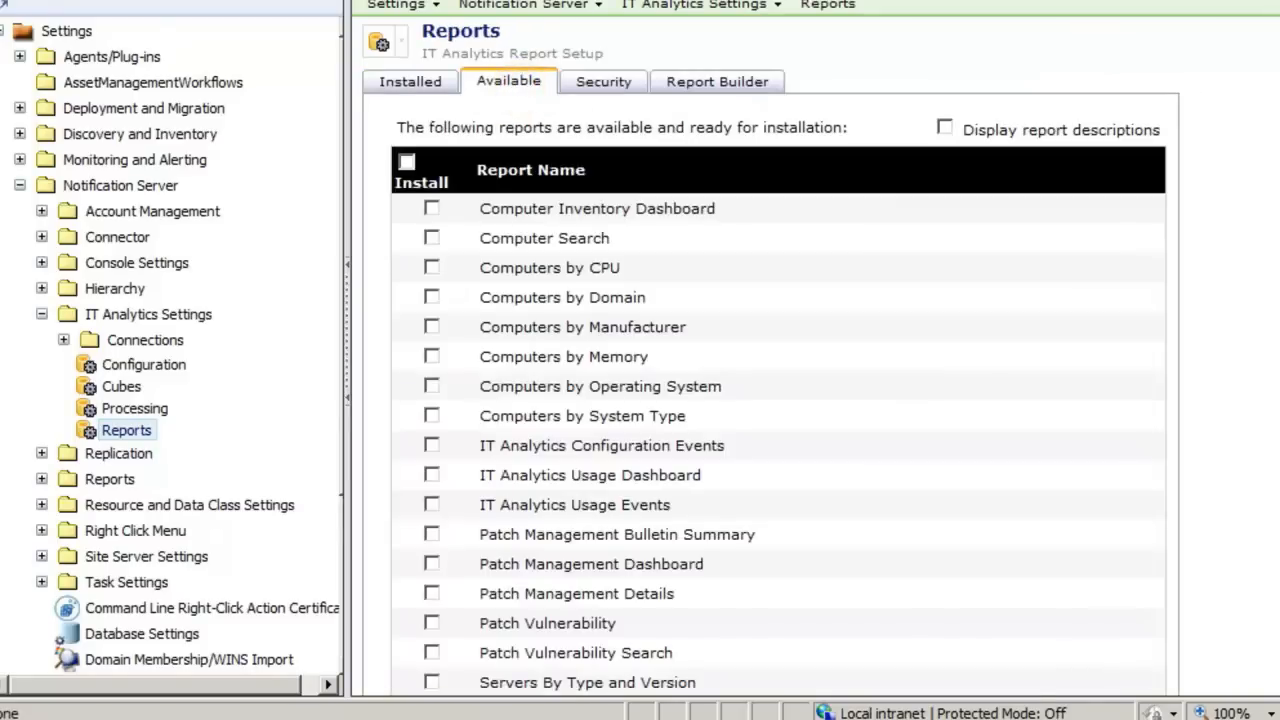
pyautogui.scroll(-4, 778, 400)
pyautogui.scroll(3, 778, 400)
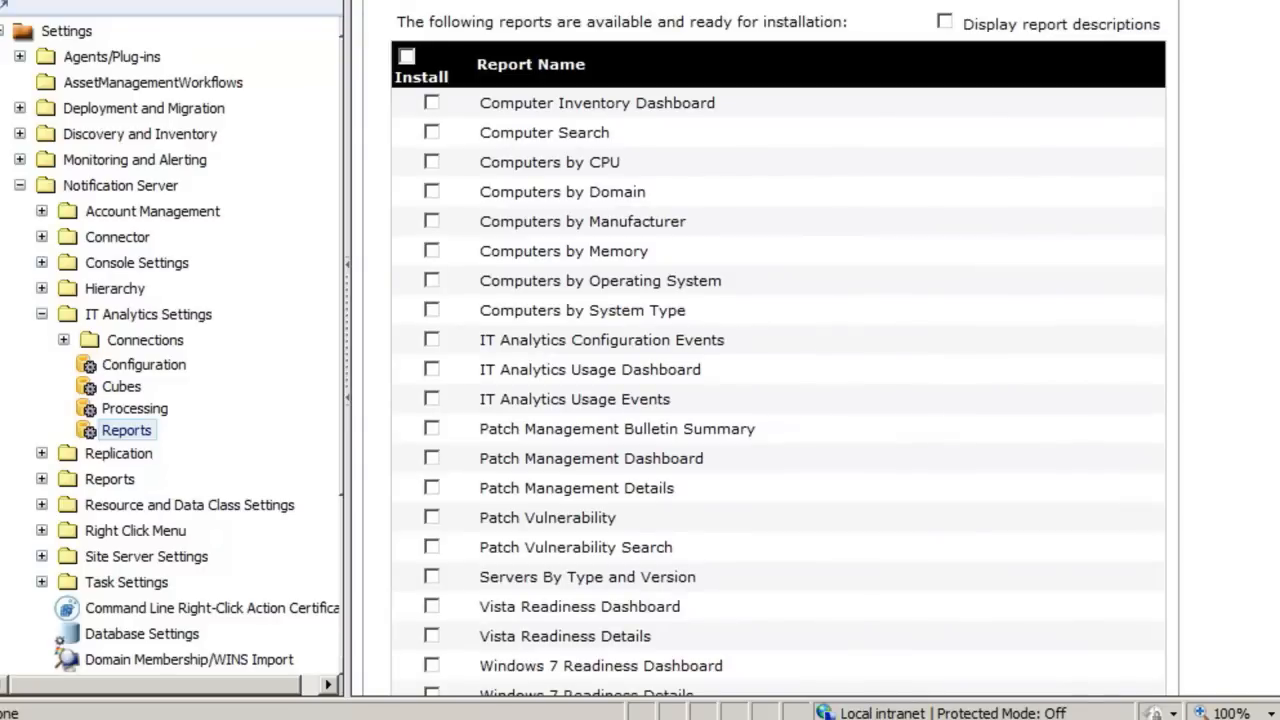
# Install the Computer Inventory Dashboard, Patch Management Details and Patch Vulnerability reports, and check the list of installed reports.
pyautogui.click(431, 102)
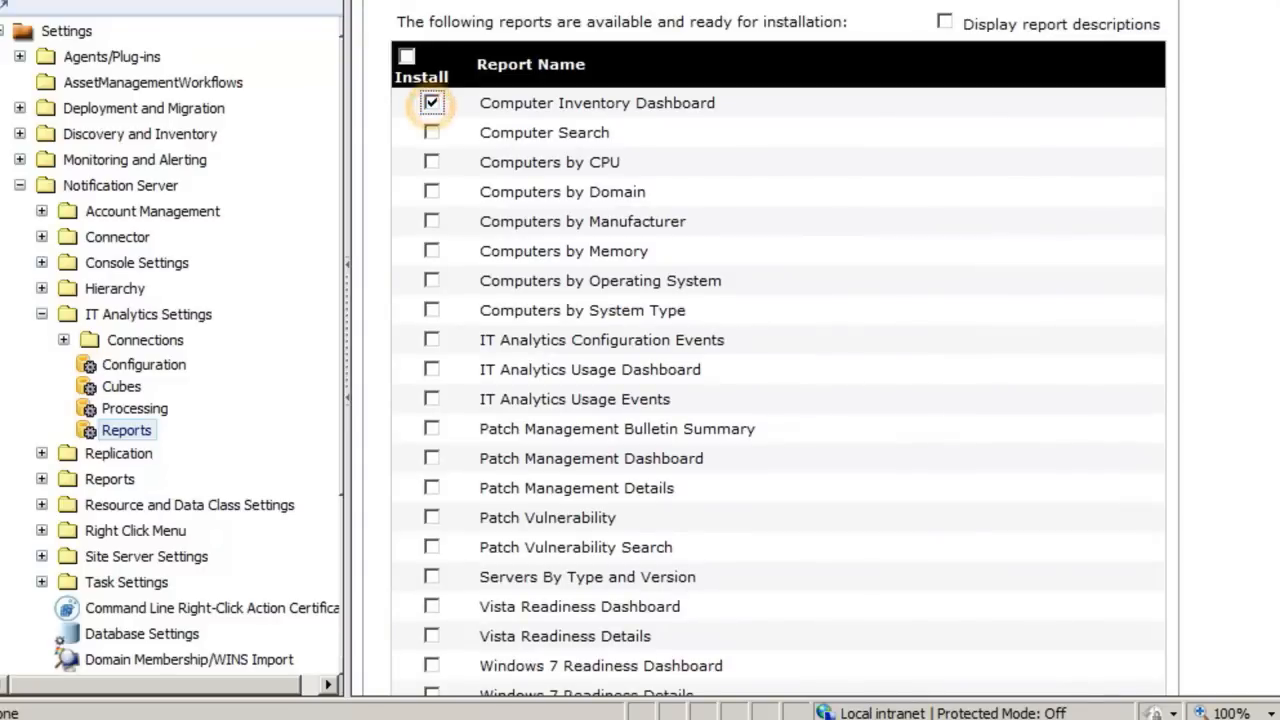
pyautogui.scroll(-2, 431, 102)
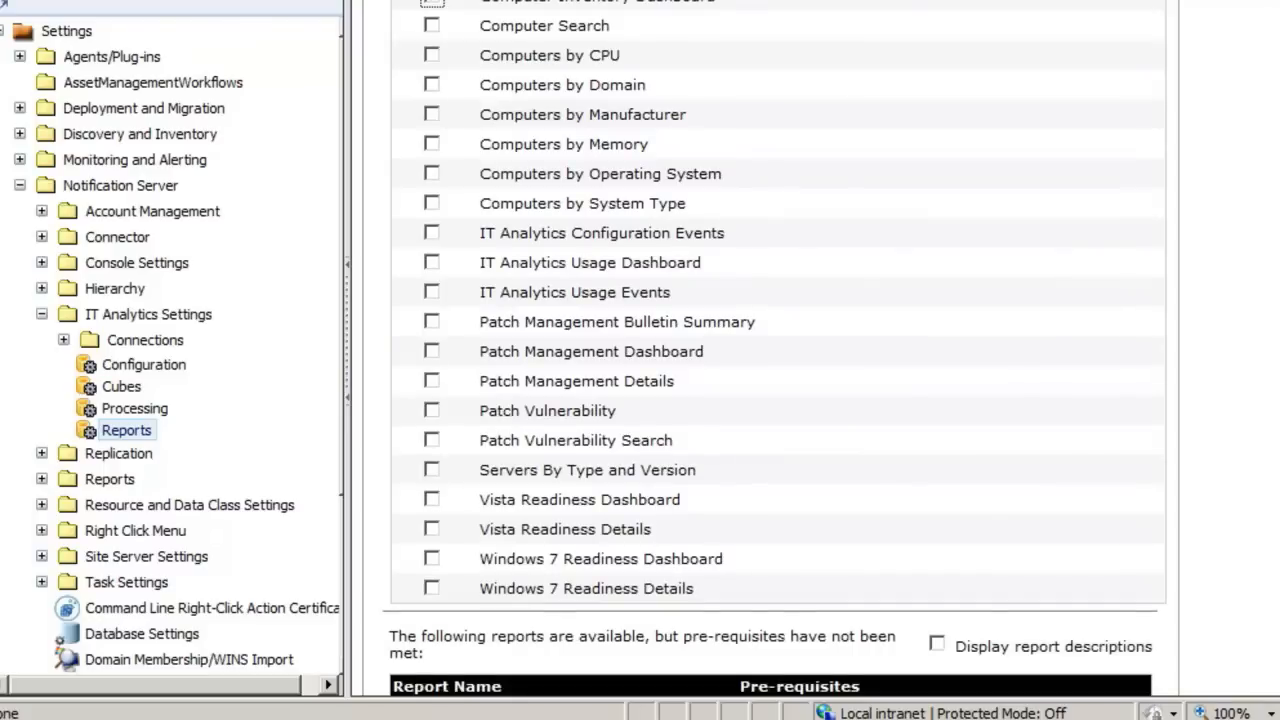
pyautogui.click(431, 381)
pyautogui.click(431, 410)
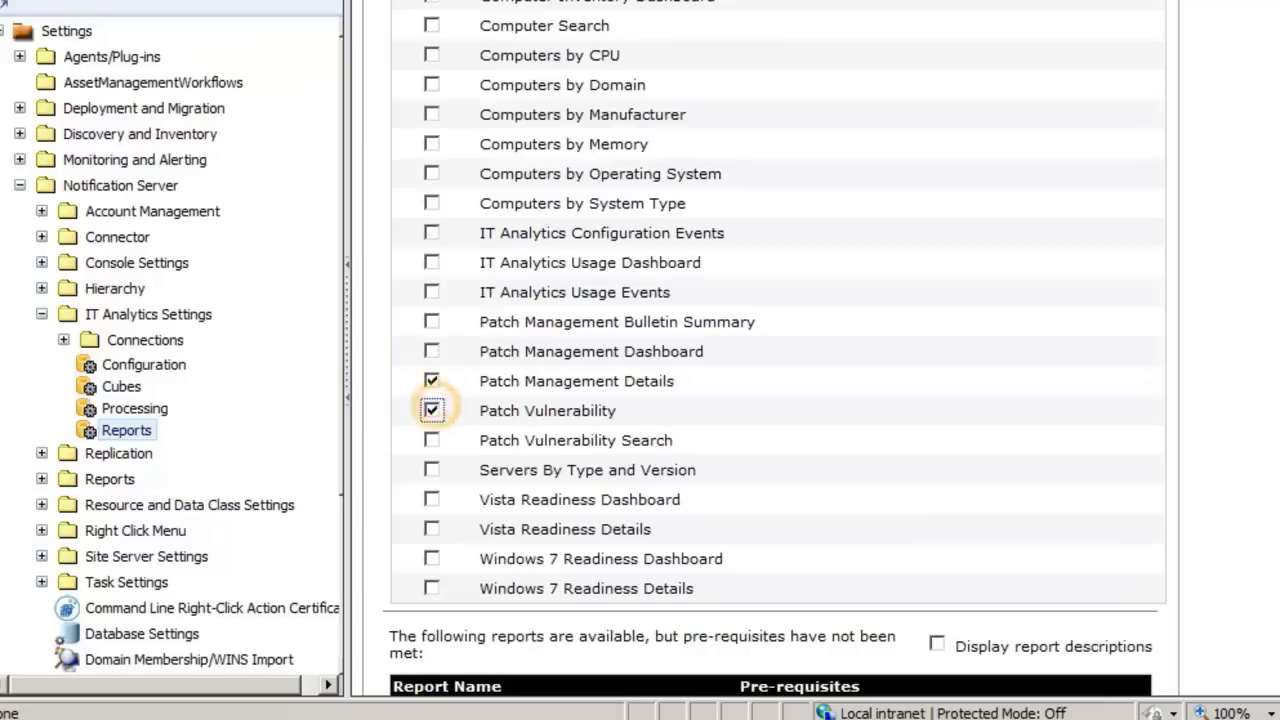
pyautogui.scroll(-4, 431, 410)
pyautogui.scroll(-15, 770, 350)
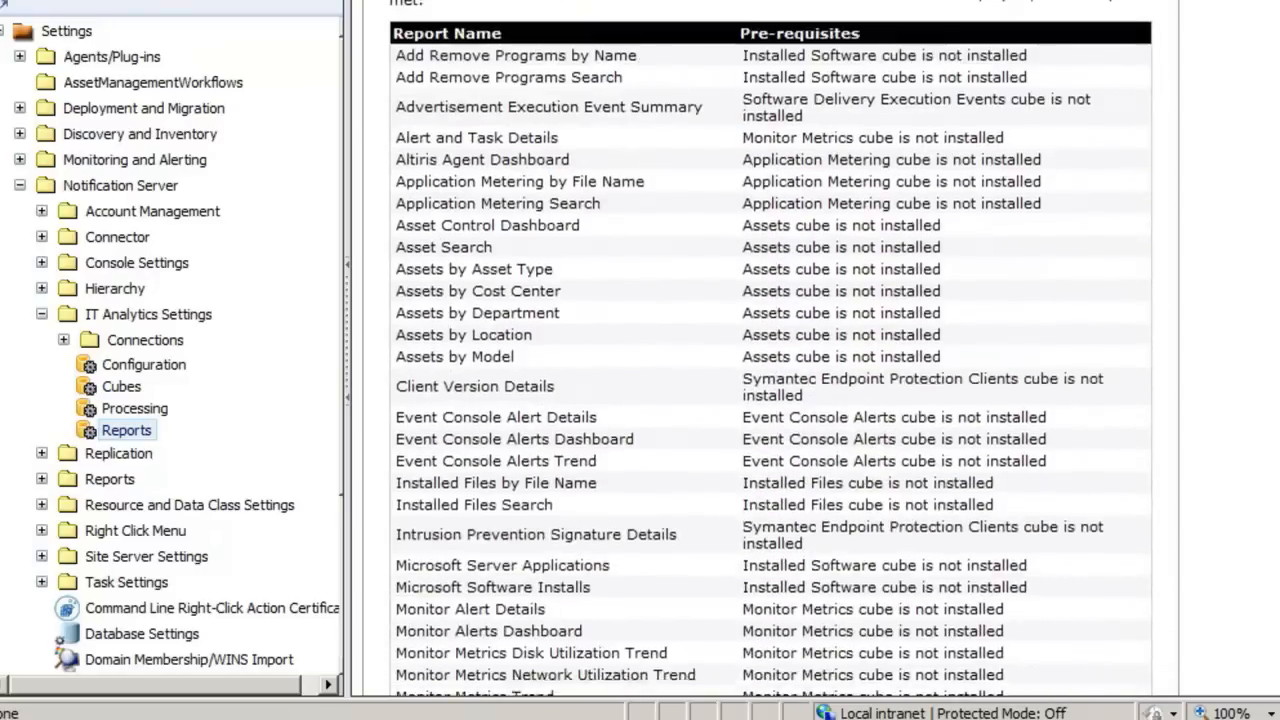
pyautogui.click(442, 680)
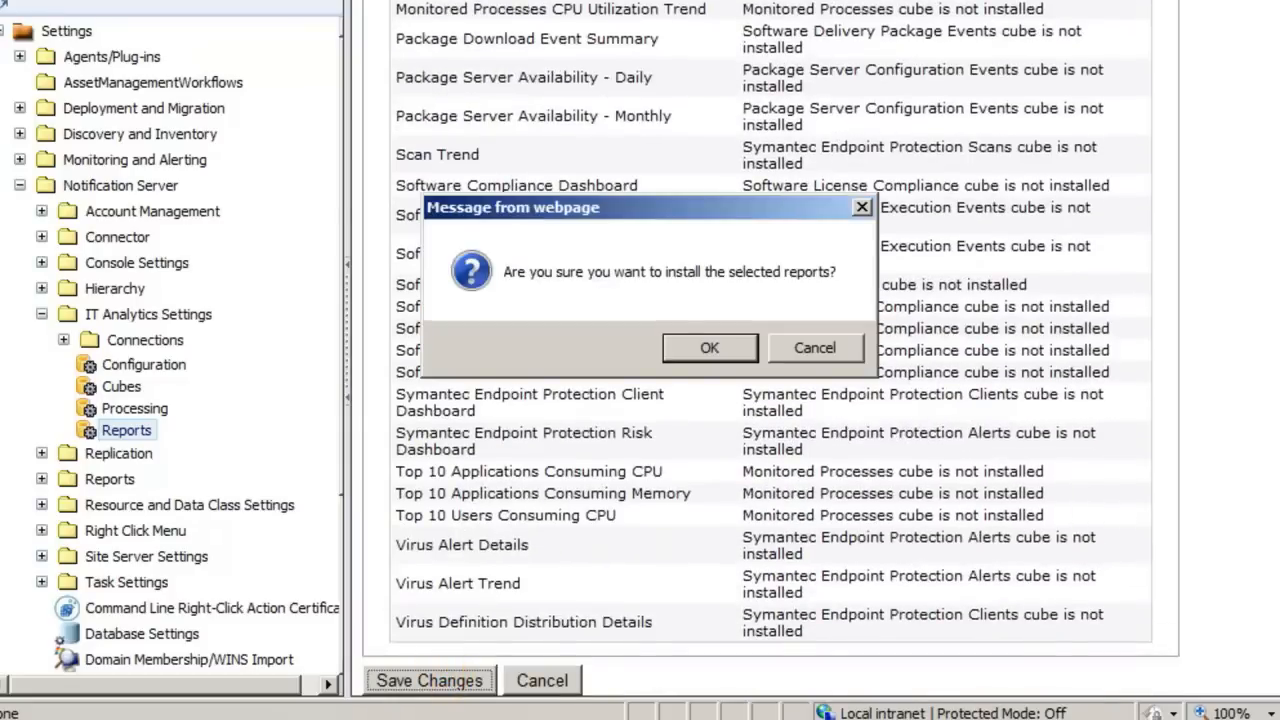
pyautogui.click(711, 349)
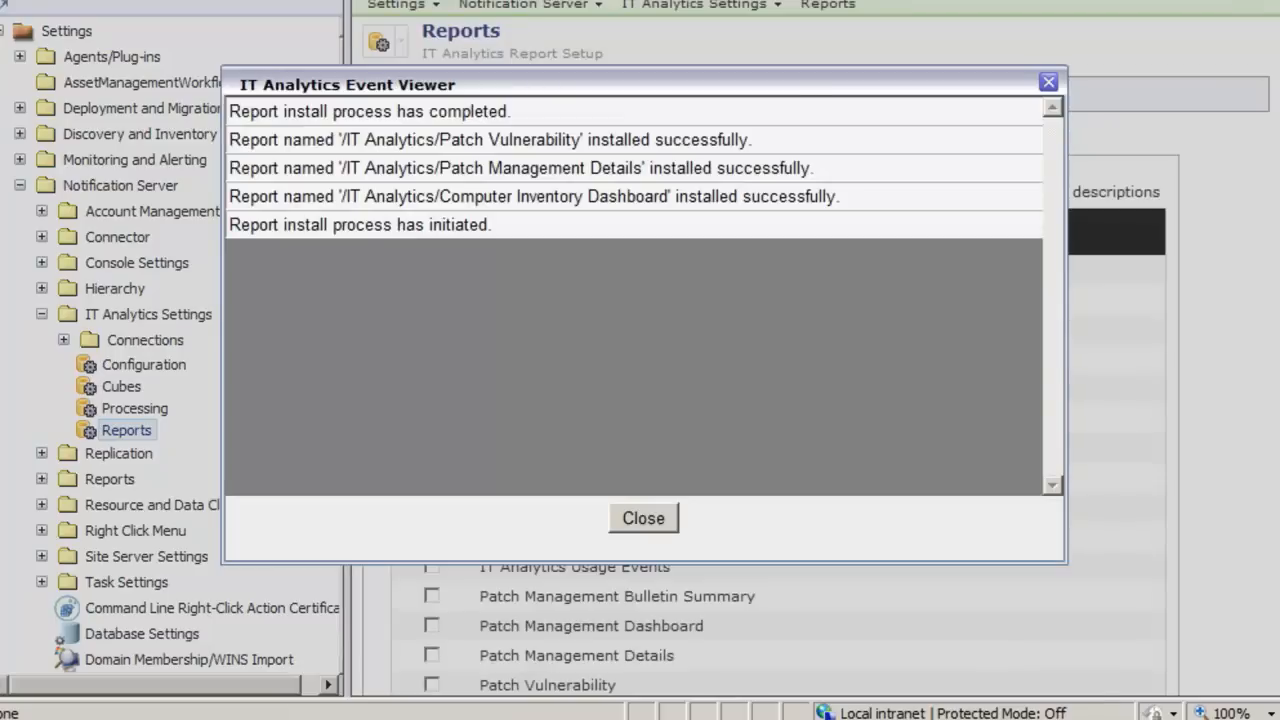
pyautogui.click(640, 519)
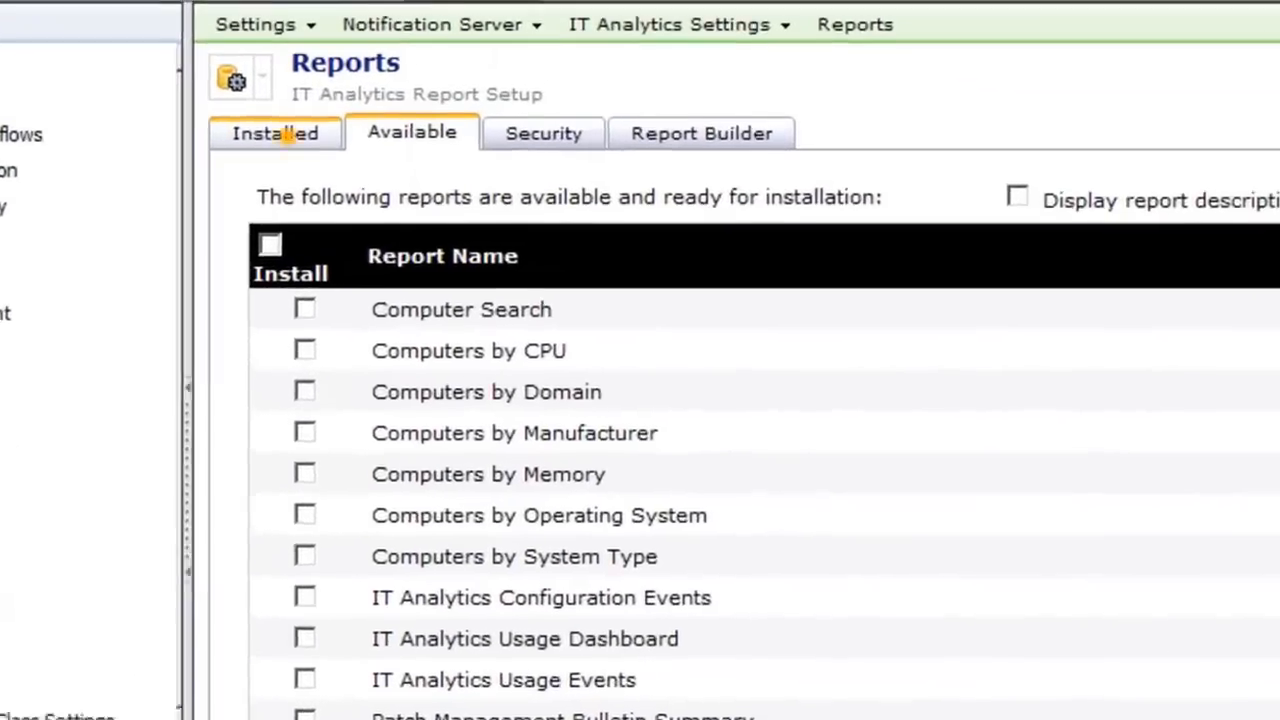
pyautogui.click(404, 146)
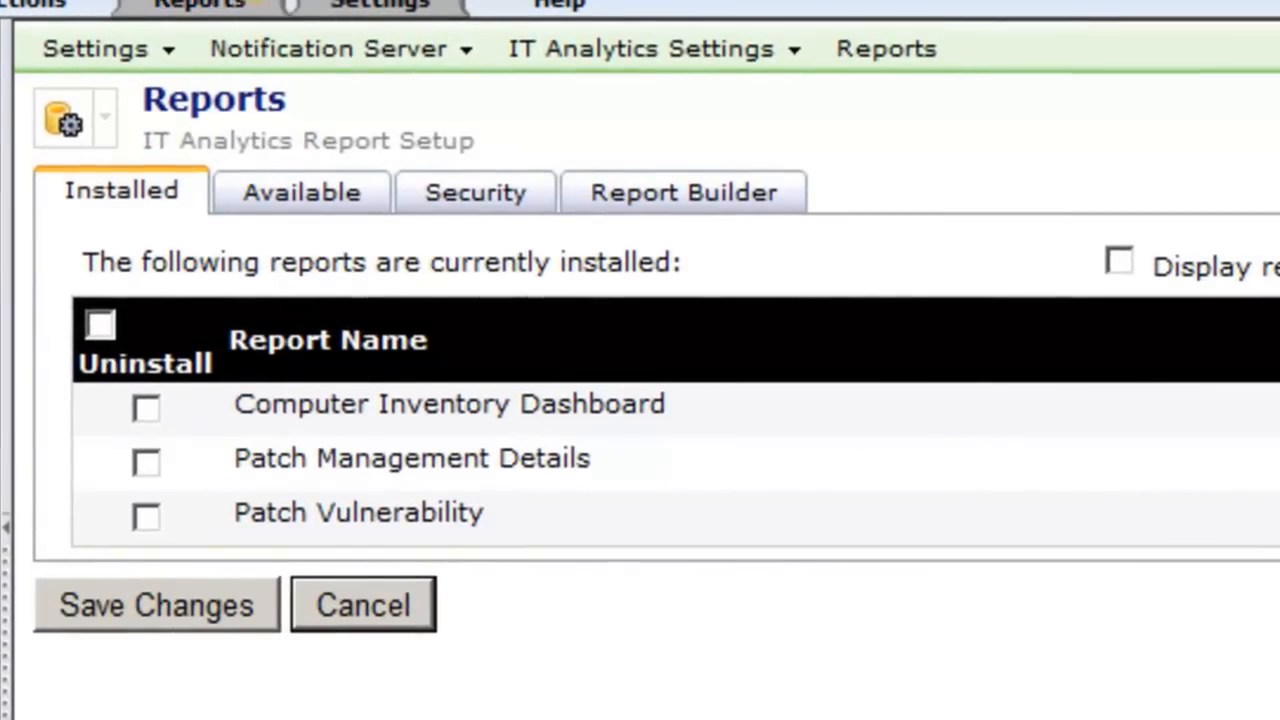
# Open the Patch Vulnerability report from the Patch Management folder of the console's IT Analytics reports.
pyautogui.click(234, 4)
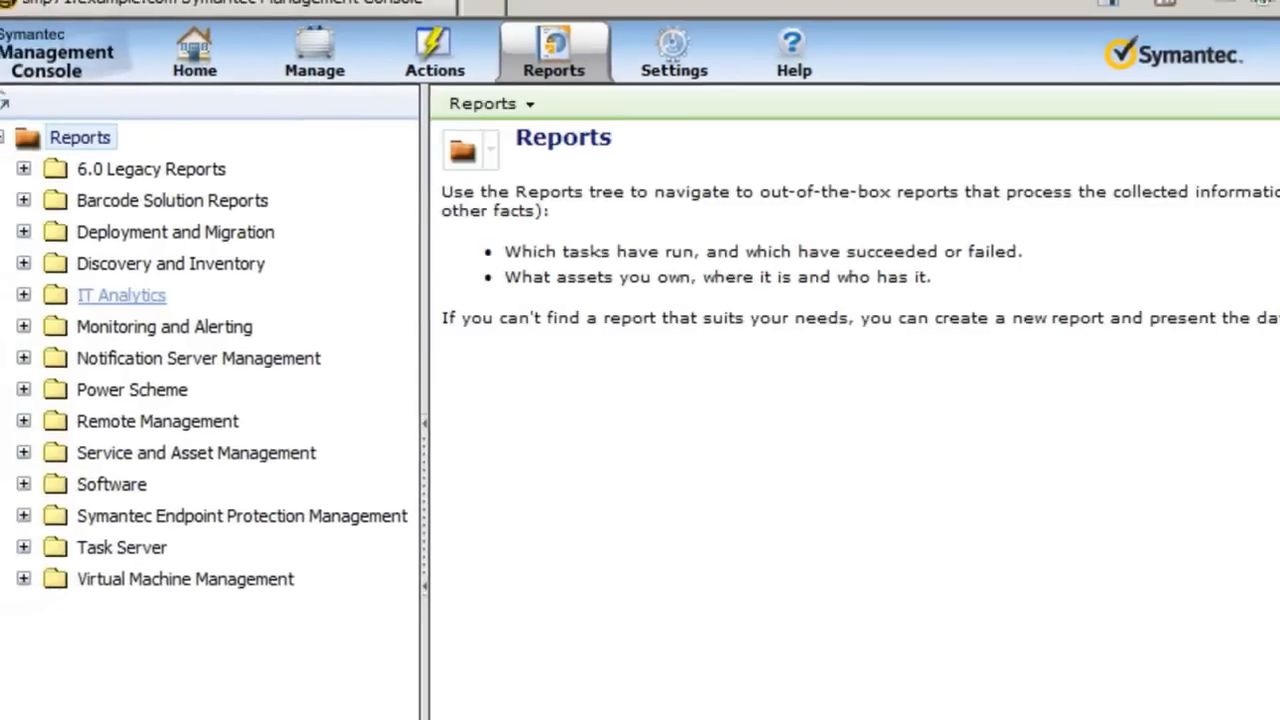
pyautogui.click(40, 293)
pyautogui.click(67, 387)
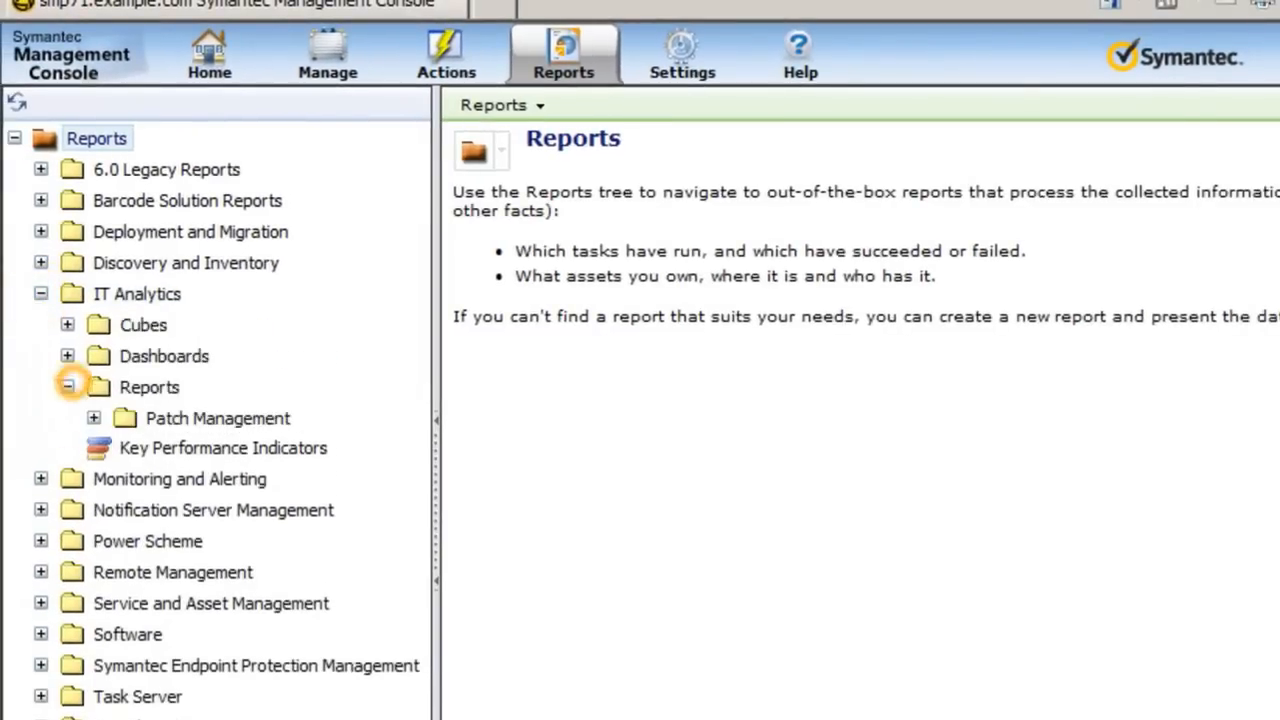
pyautogui.click(94, 418)
pyautogui.click(241, 480)
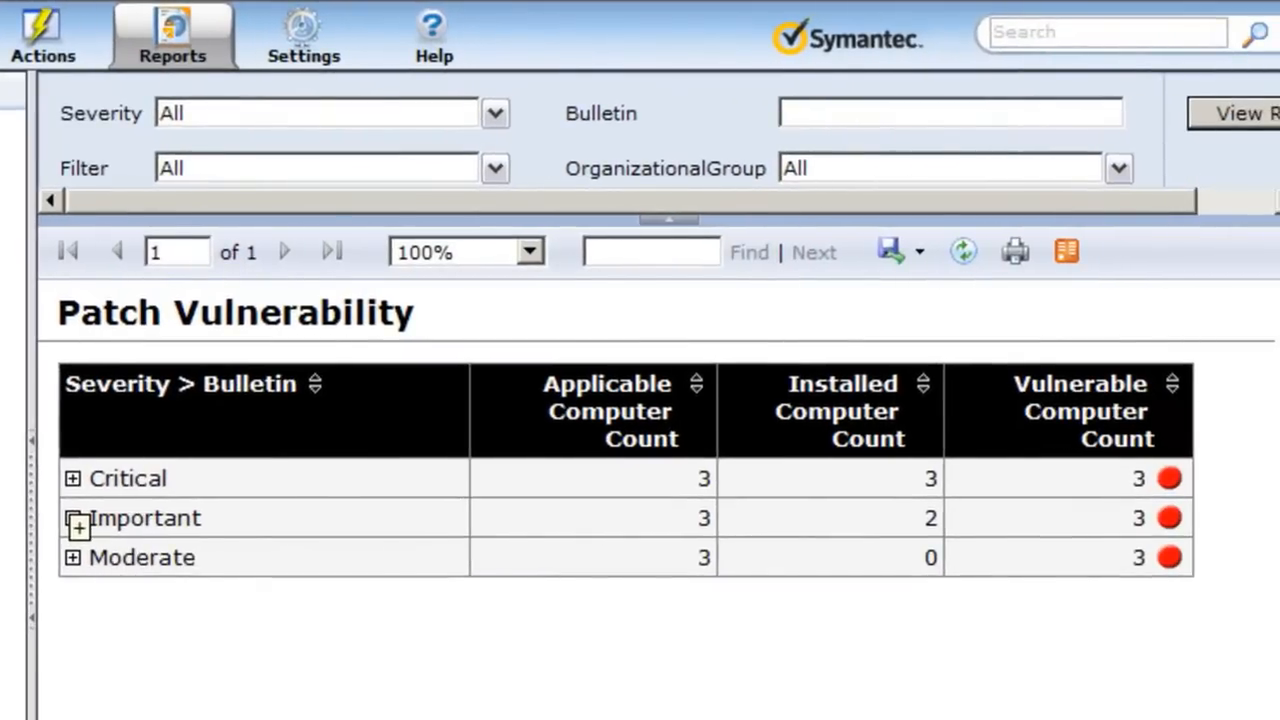
# Expand the Critical severity in the Patch Vulnerability report to examine computer counts per bulletin.
pyautogui.click(72, 478)
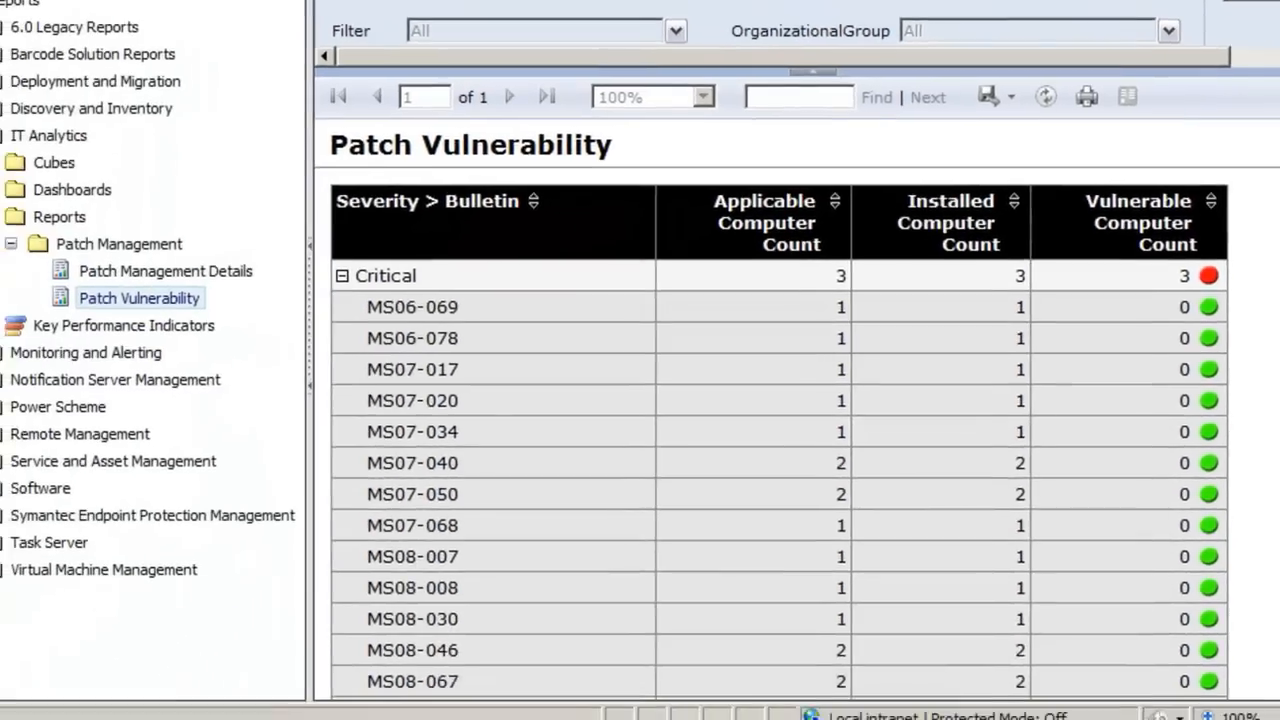
pyautogui.click(72, 478)
pyautogui.click(345, 273)
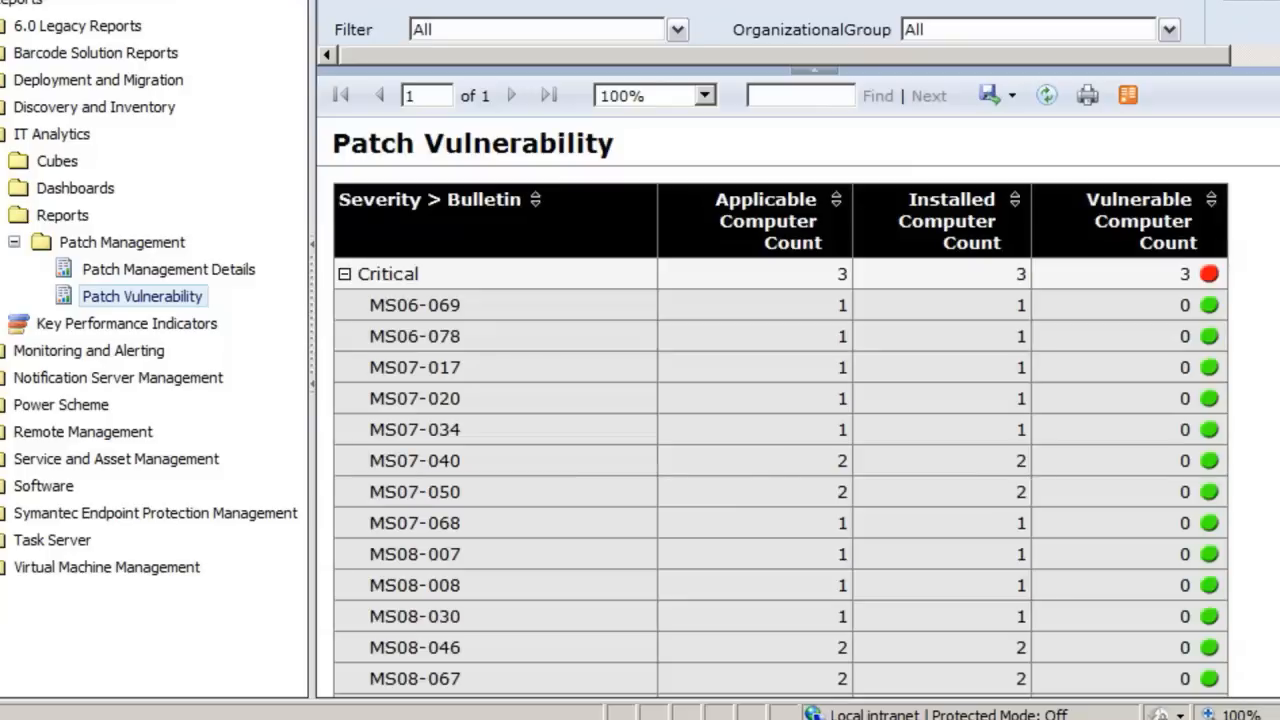
pyautogui.click(848, 301)
pyautogui.click(828, 307)
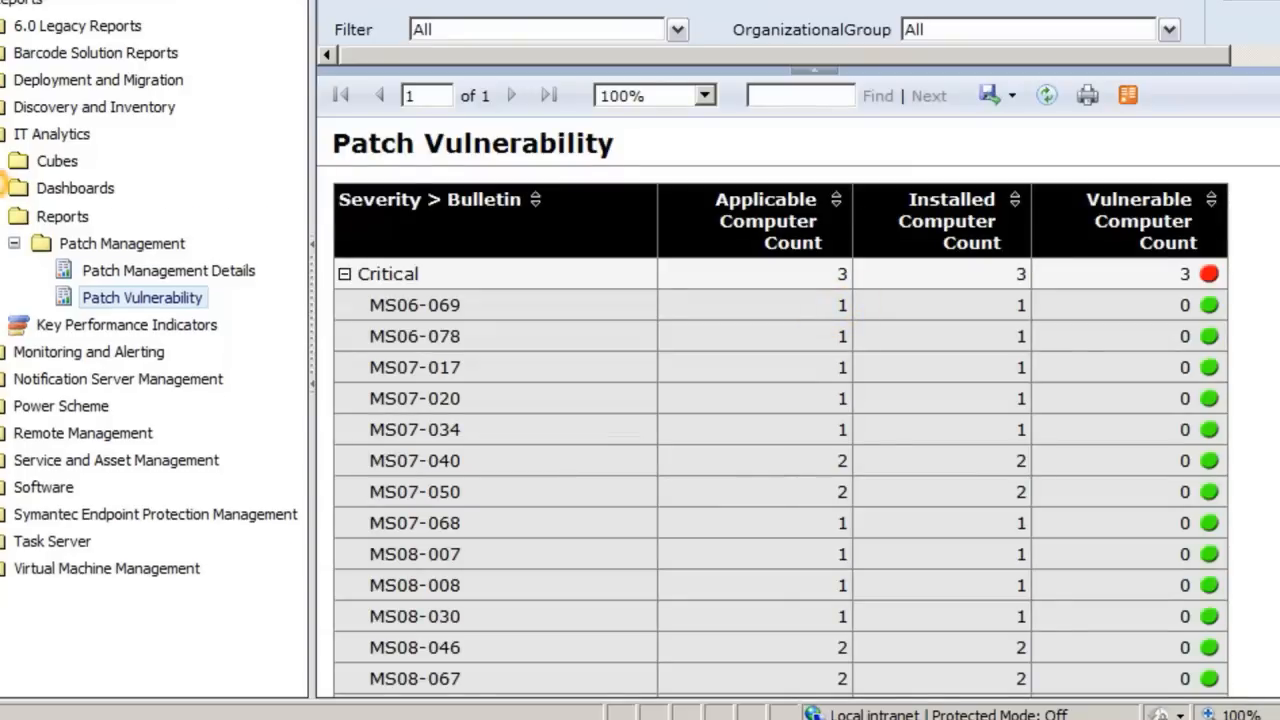
# View the Computer Inventory Dashboard under IT Analytics, and open the Computers Cube, trusting its data provider.
pyautogui.doubleClick(75, 187)
pyautogui.click(160, 213)
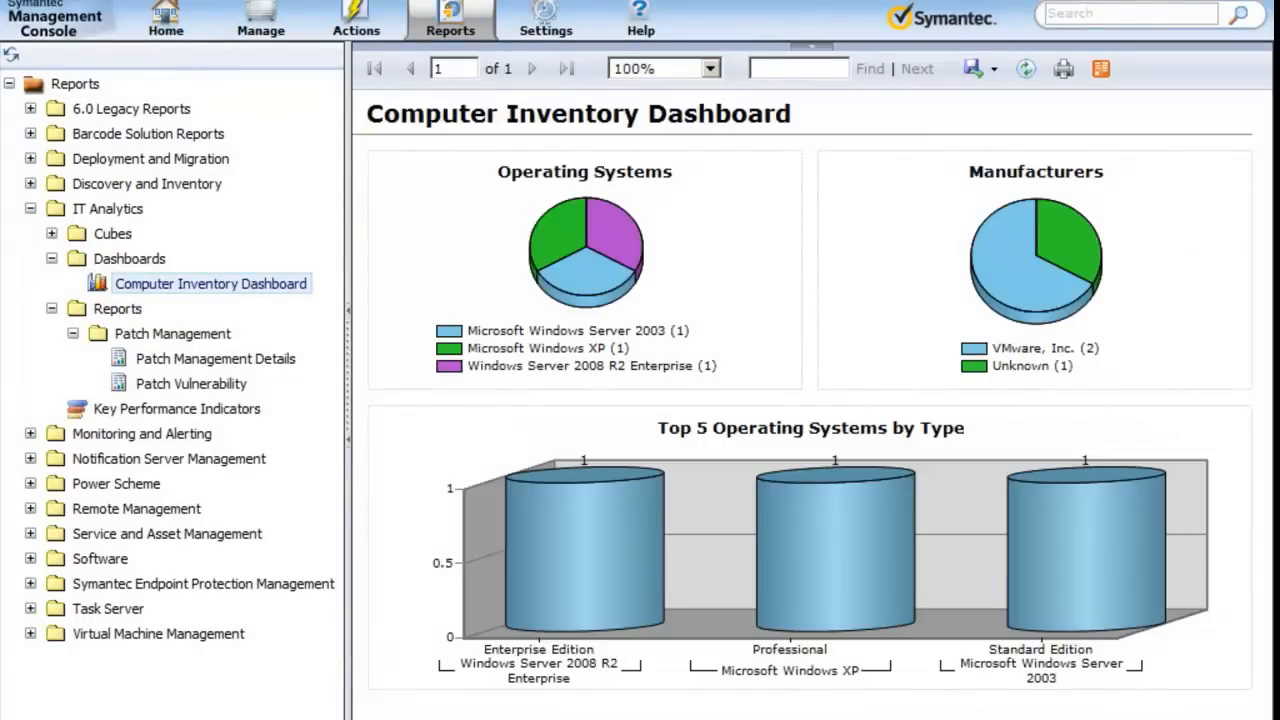
pyautogui.click(52, 233)
pyautogui.click(165, 258)
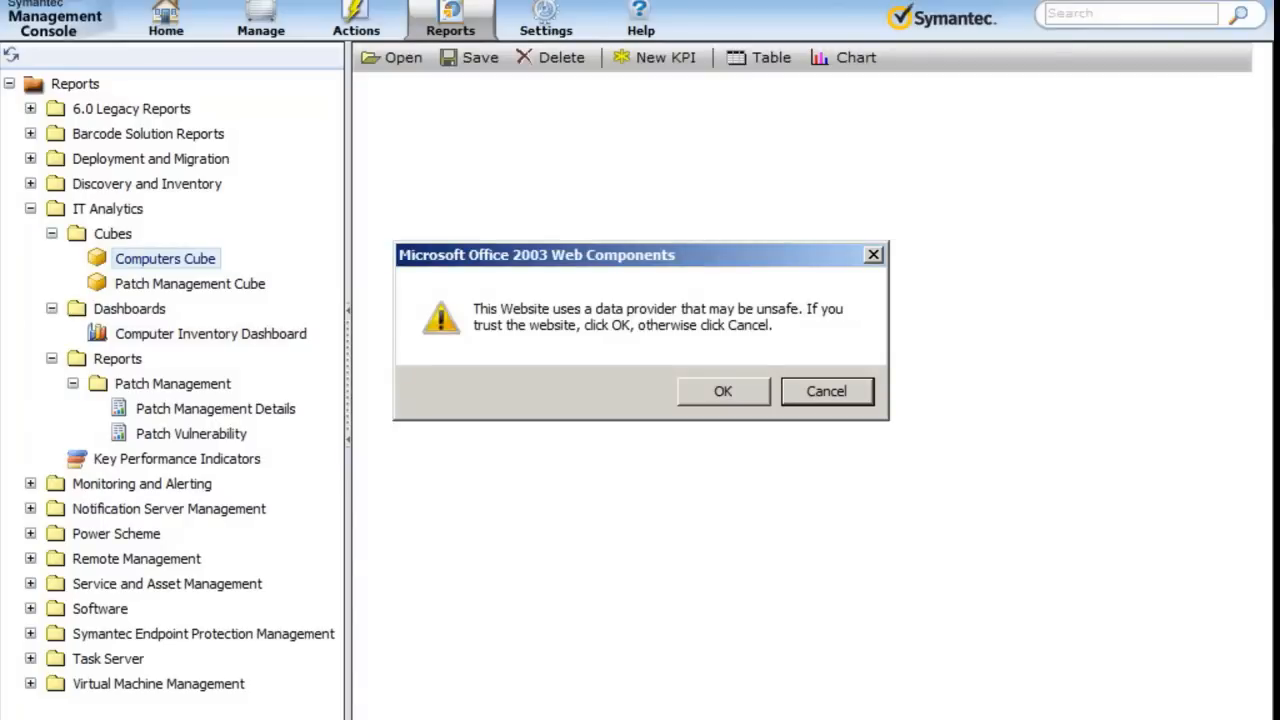
pyautogui.press('Return')
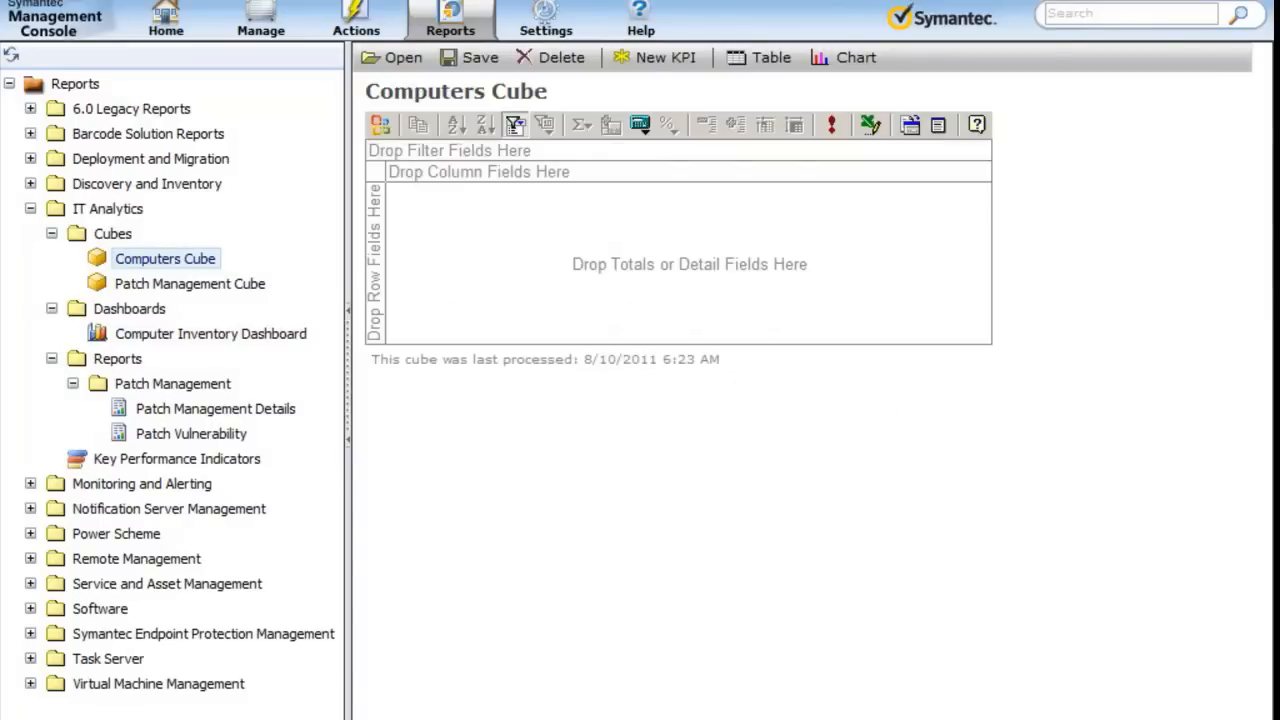
# Look through the Computers Cube's field list and add Computer Count to the pivot table's data area.
pyautogui.click(515, 124)
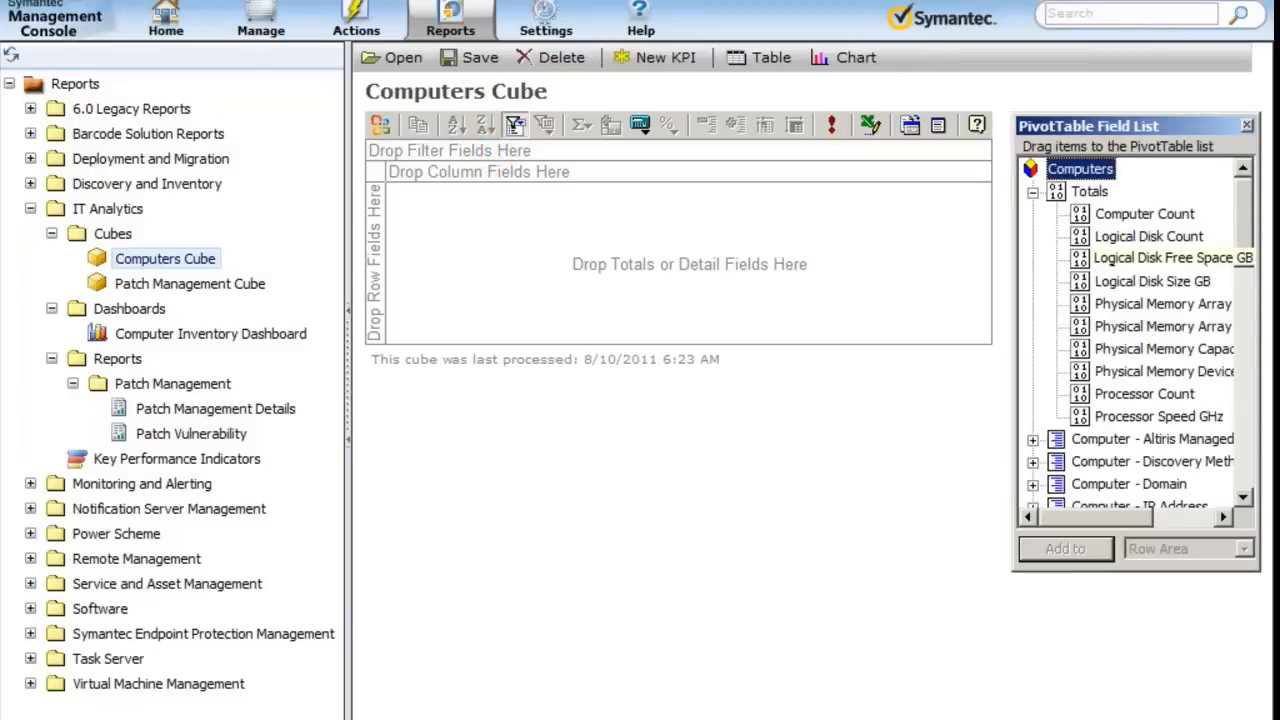
pyautogui.scroll(-3, 1135, 335)
pyautogui.scroll(1, 1135, 335)
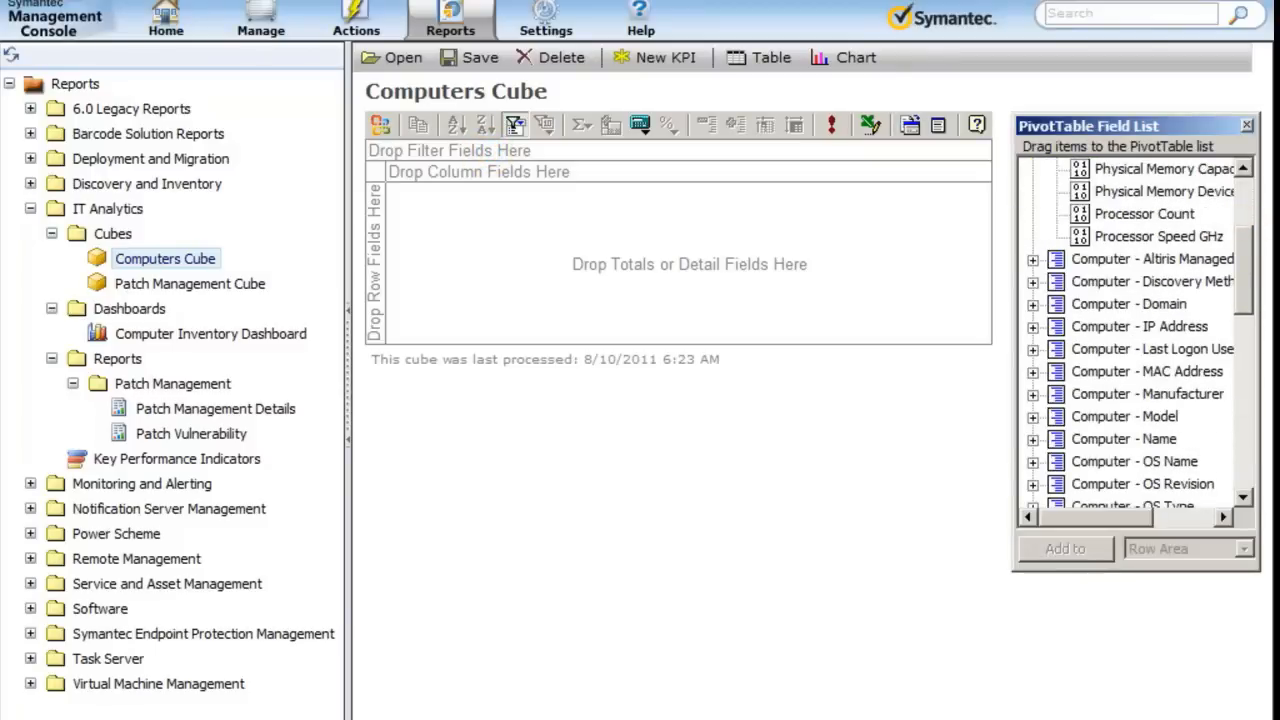
pyautogui.scroll(3, 1135, 335)
pyautogui.click(1143, 213)
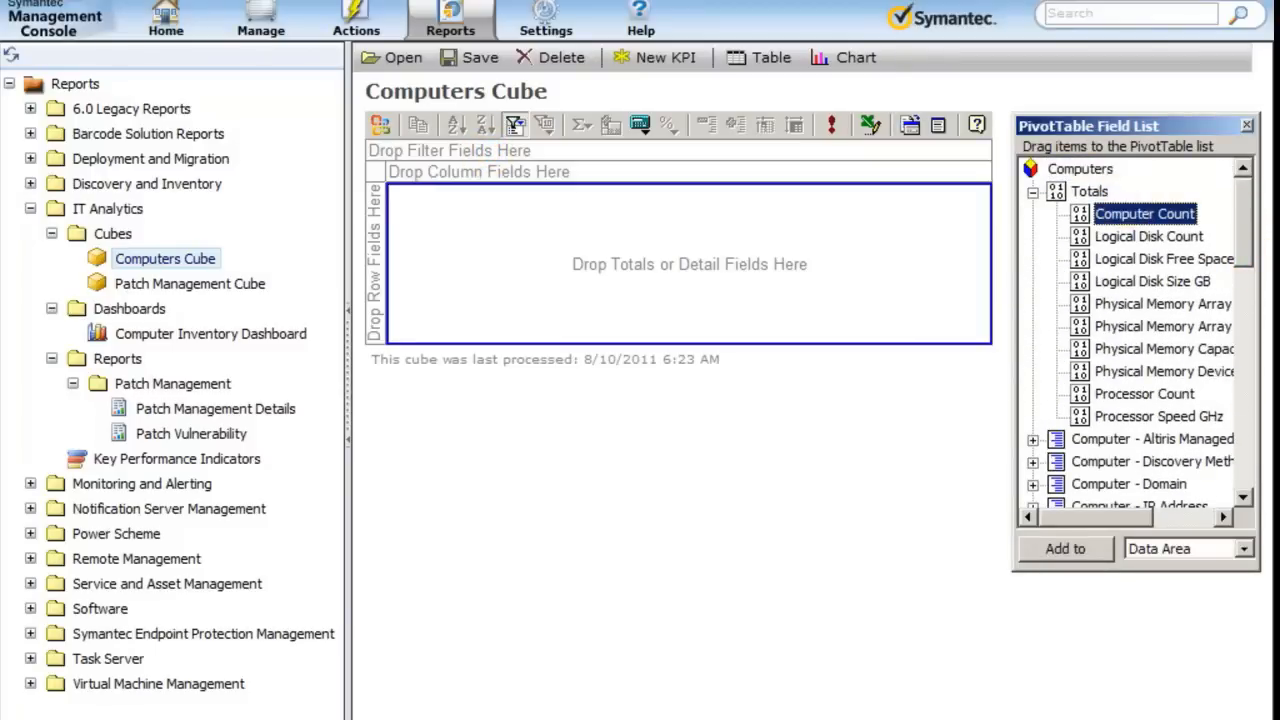
pyautogui.moveTo(1143, 213); pyautogui.dragTo(690, 264)
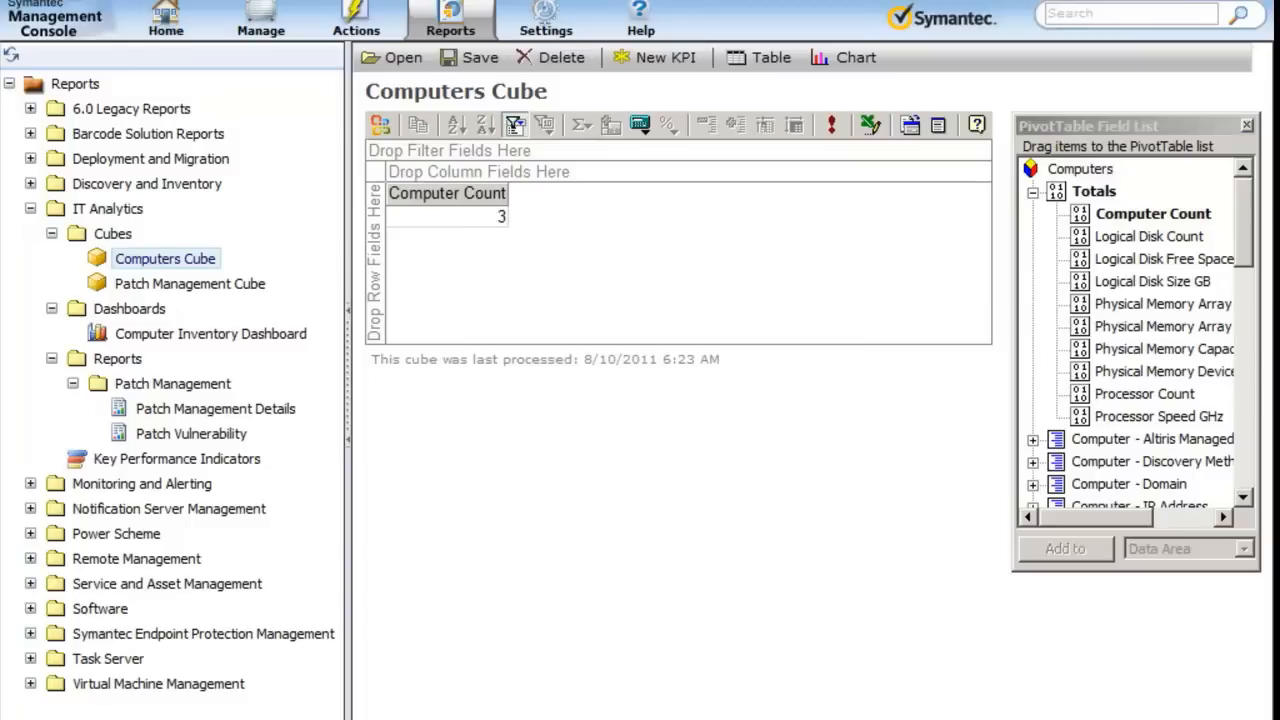
# Add the level under the Computer - OS Name field to the pivot table's column area.
pyautogui.scroll(-3, 1135, 335)
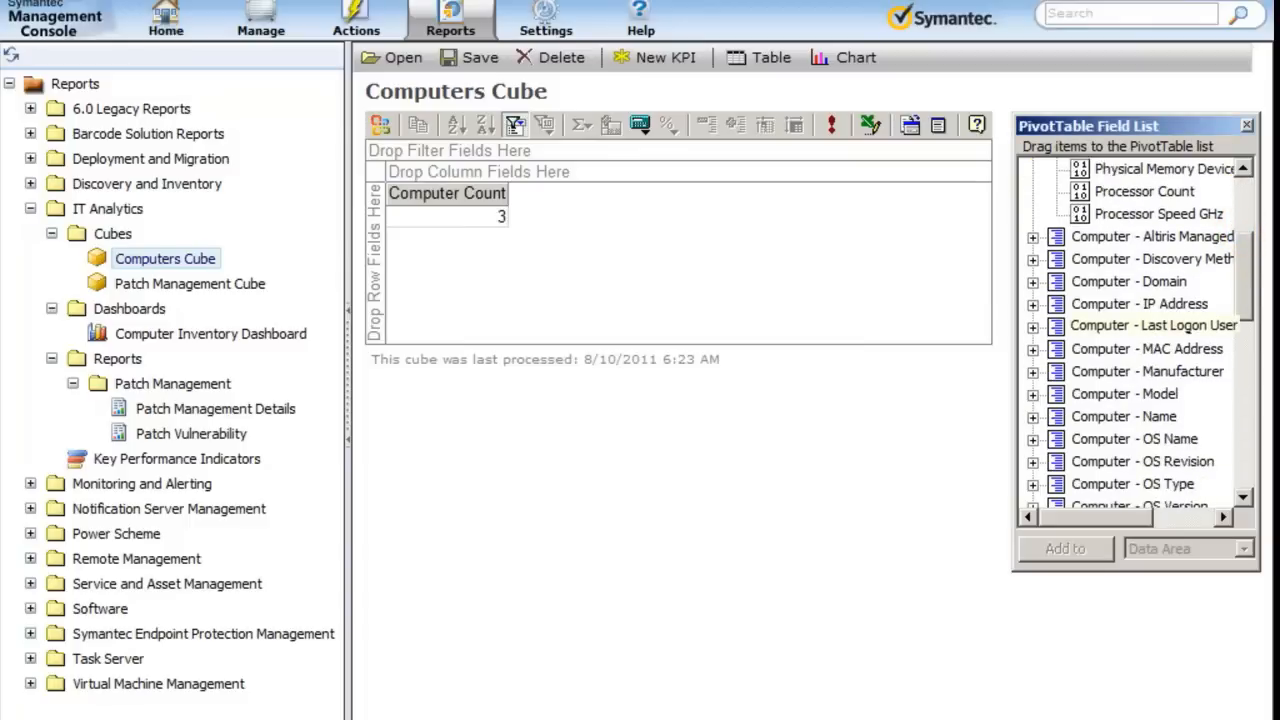
pyautogui.scroll(-2, 1135, 335)
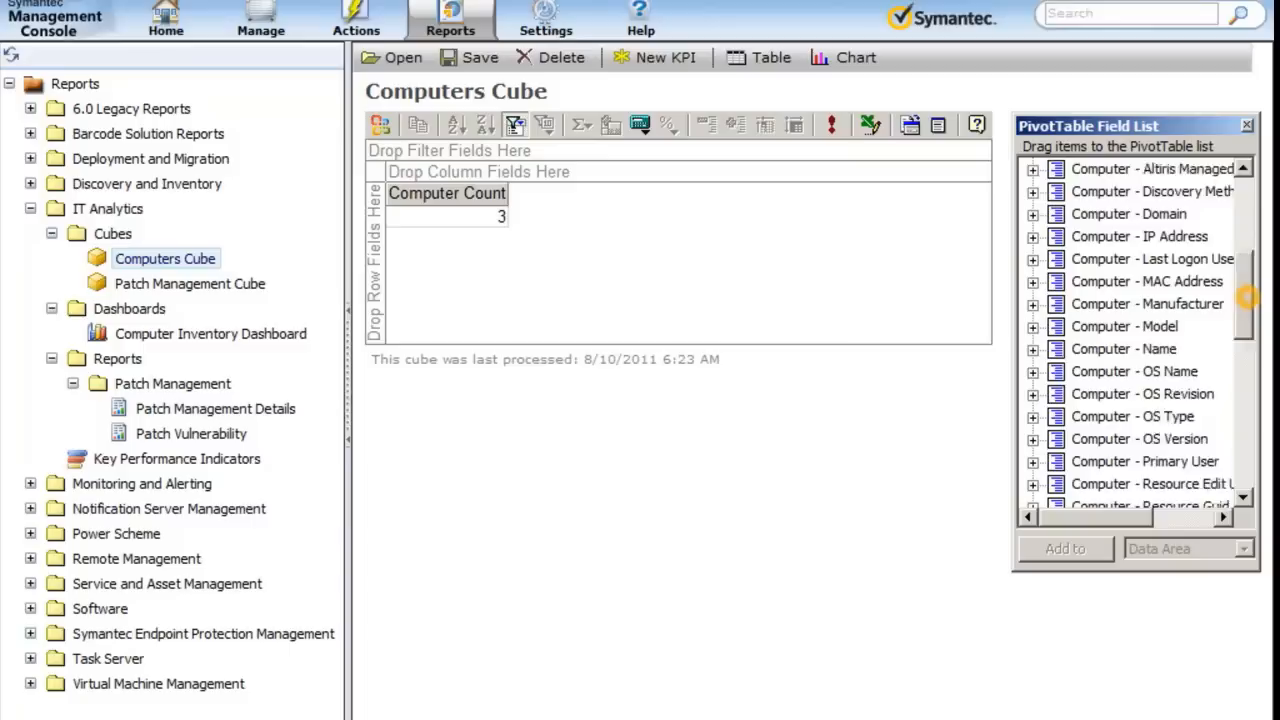
pyautogui.click(1033, 371)
pyautogui.click(1156, 393)
pyautogui.moveTo(1156, 393); pyautogui.dragTo(480, 172)
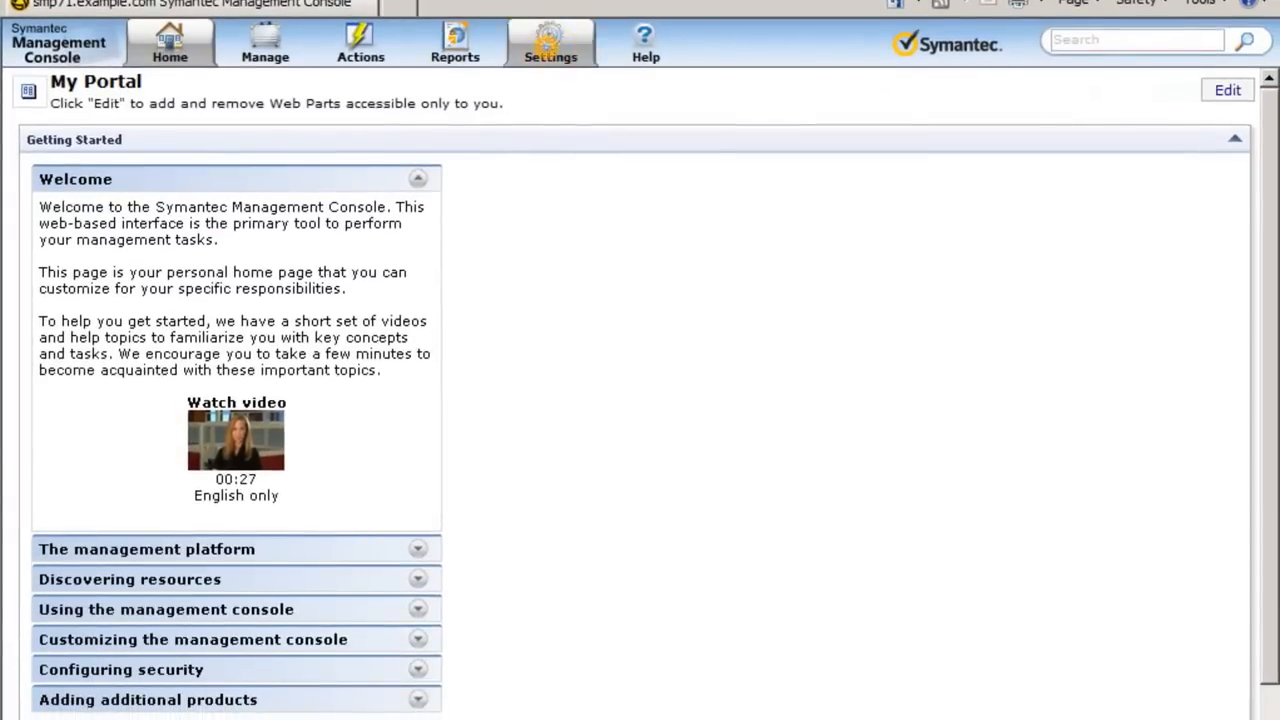
# Select the Symantec Level 1 Workers role in the account management settings, and refresh the Reports page in the client's console.
pyautogui.moveTo(550, 45)
pyautogui.click(558, 84)
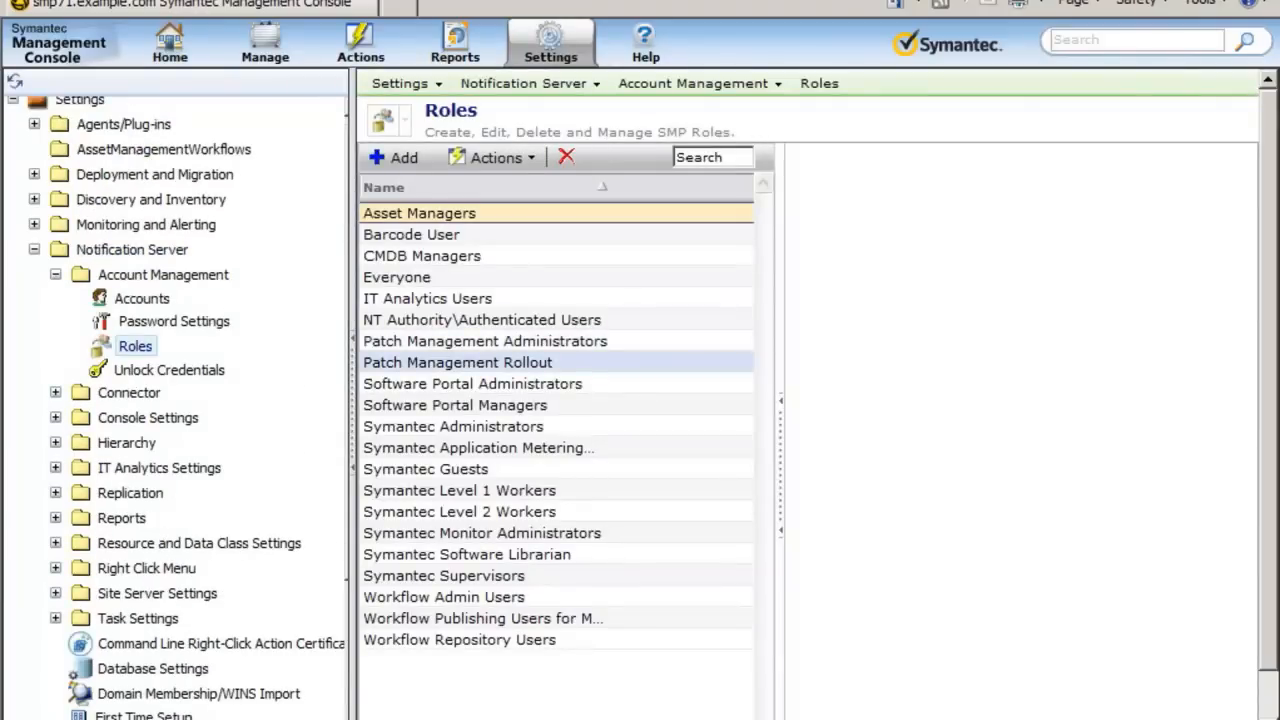
pyautogui.click(468, 491)
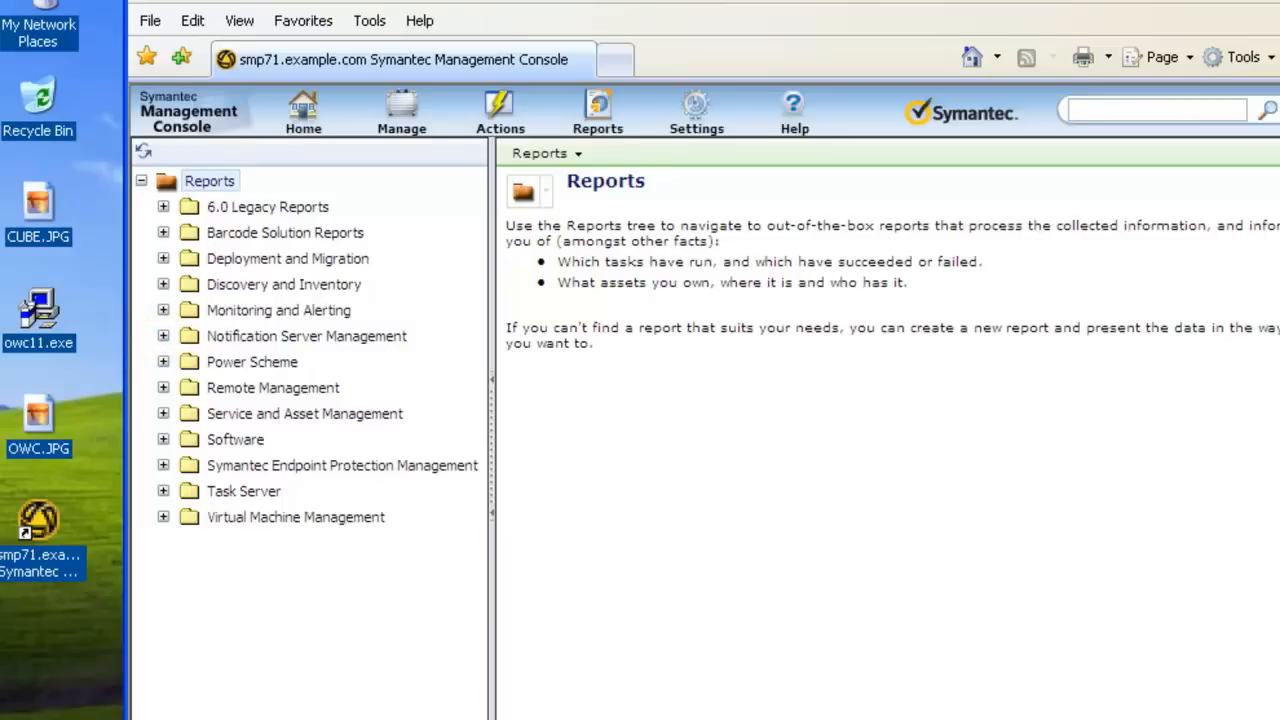
pyautogui.press('F5')
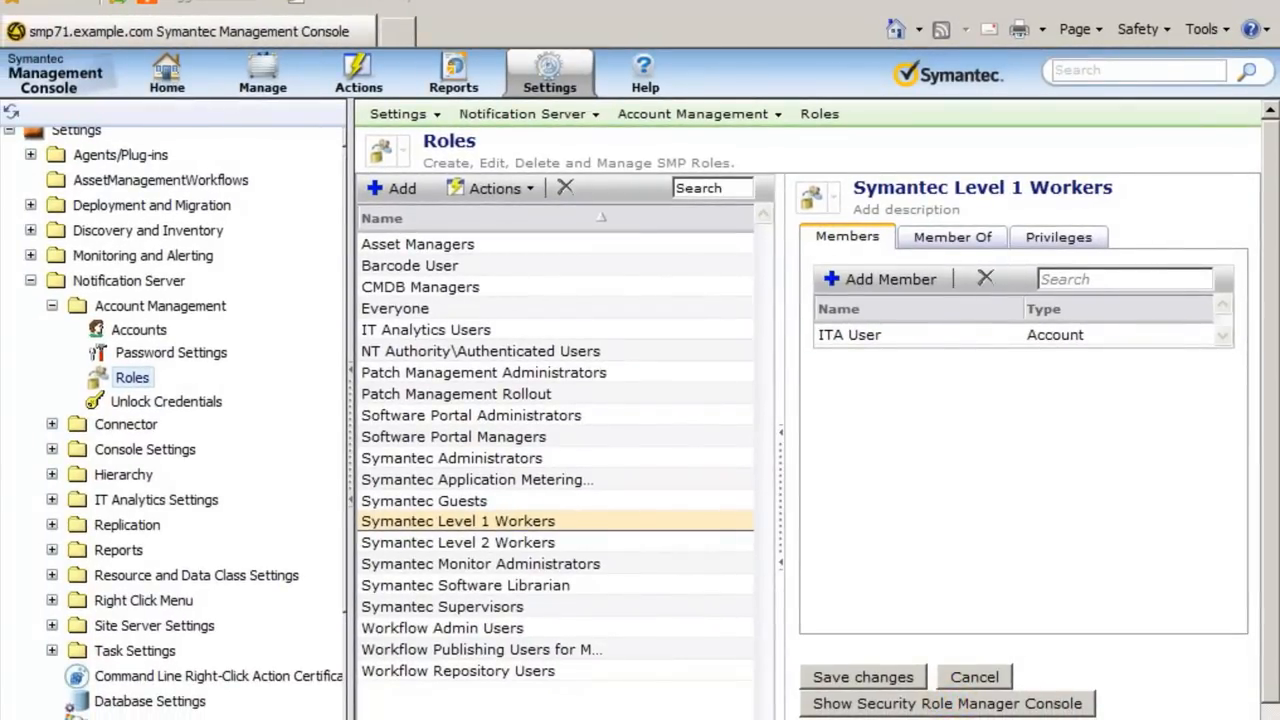
# Open the Security Role Manager for Symantec Level 1 Workers and set its view to All Items.
pyautogui.click(945, 703)
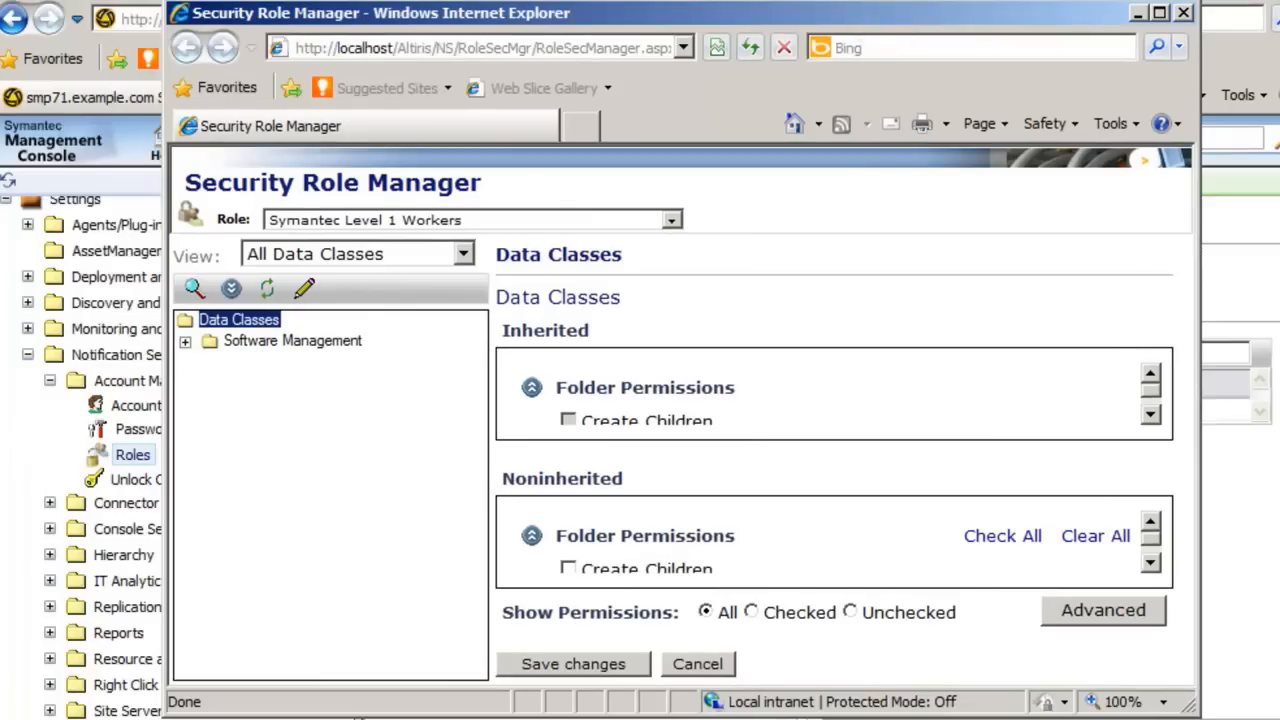
pyautogui.click(423, 257)
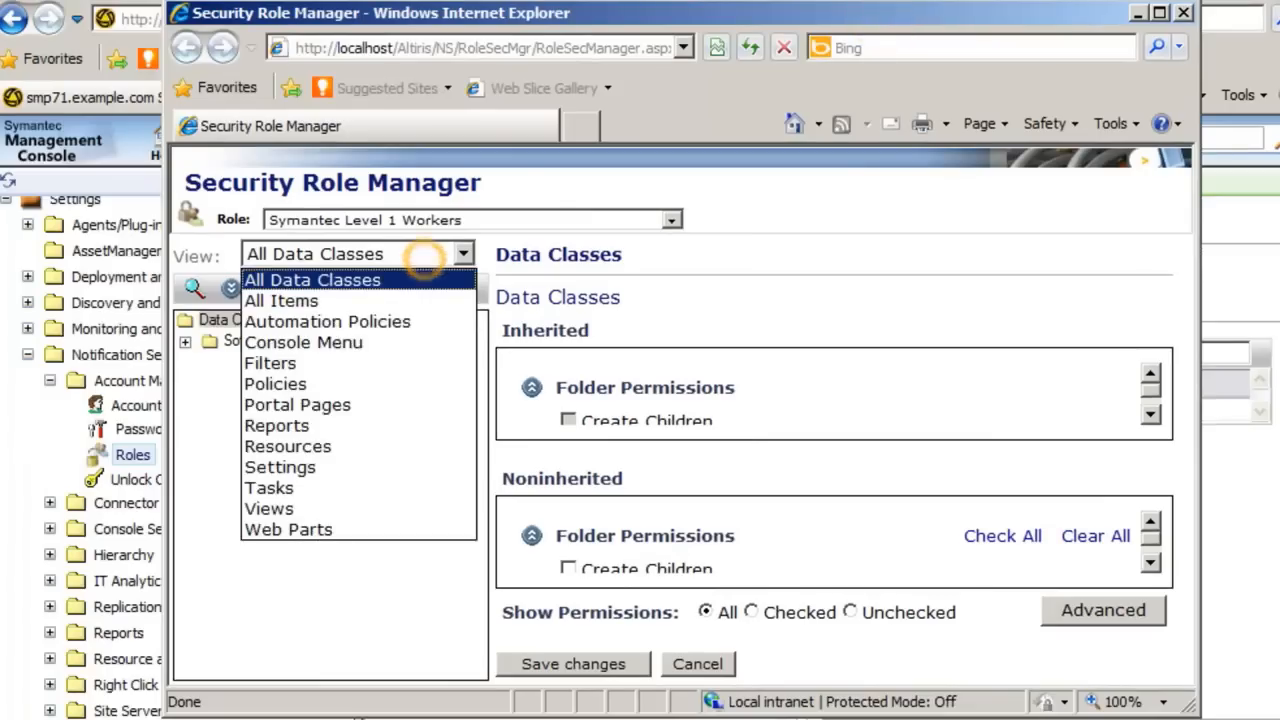
pyautogui.click(400, 299)
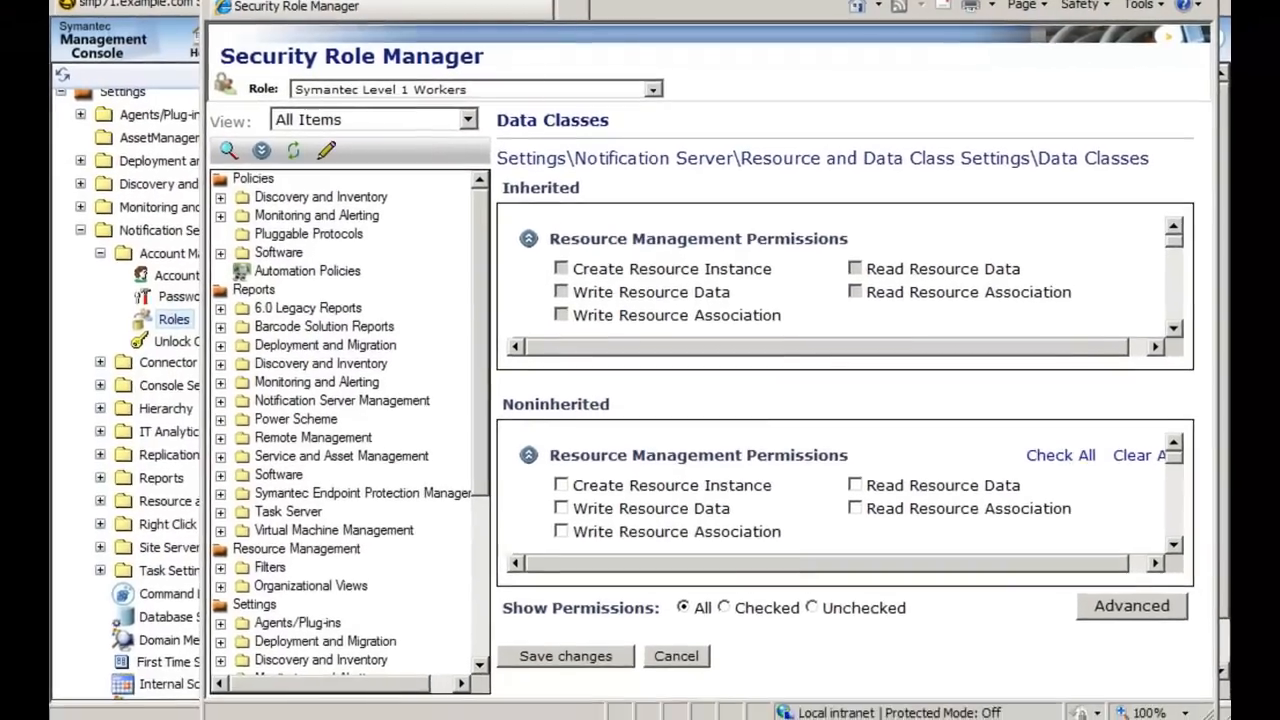
# Edit the item selection for the All Items view so the Reports tree includes IT Analytics, and save it.
pyautogui.click(254, 290)
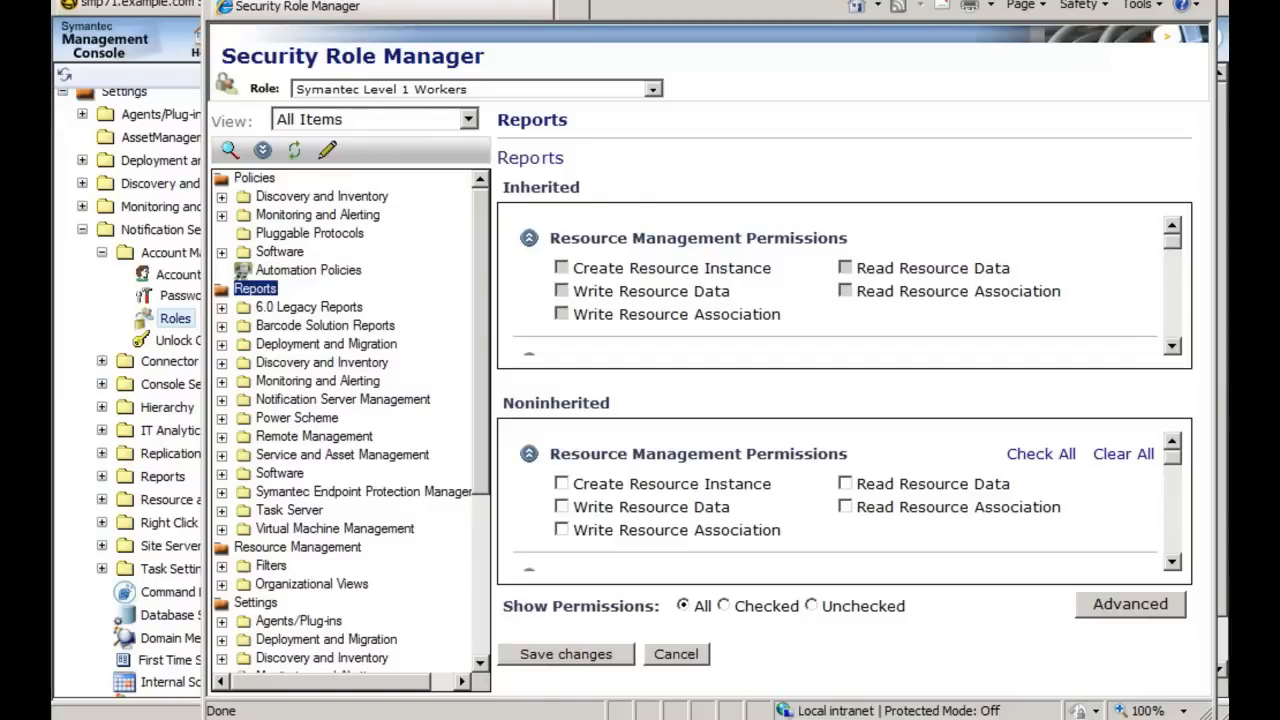
pyautogui.click(327, 150)
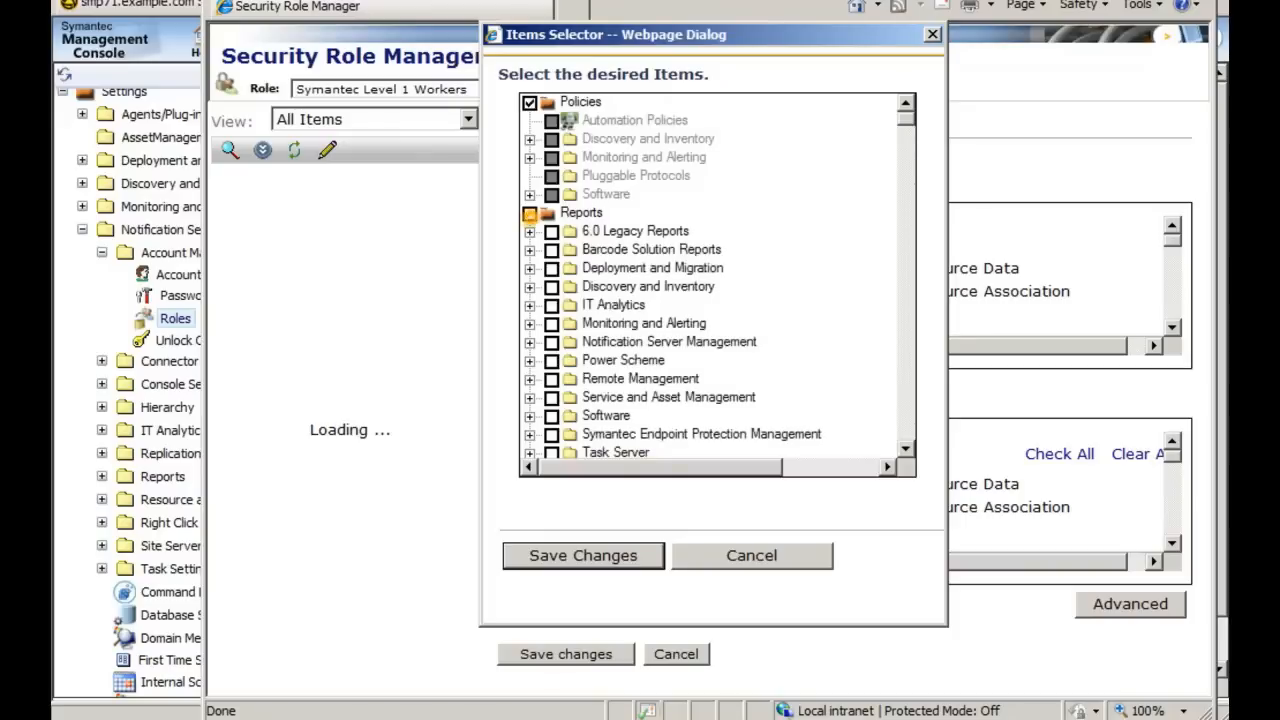
pyautogui.click(588, 558)
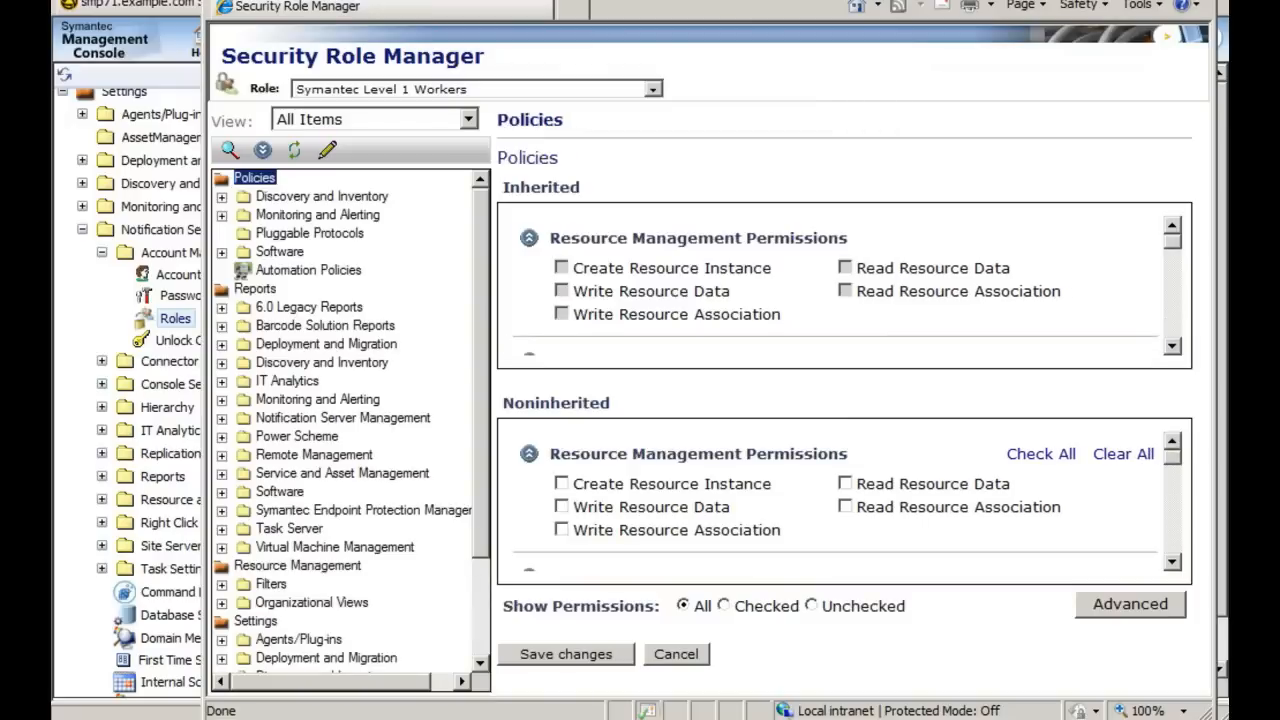
# Grant the role the noninherited Read system permission on the IT Analytics reports folder and save the changes.
pyautogui.click(287, 380)
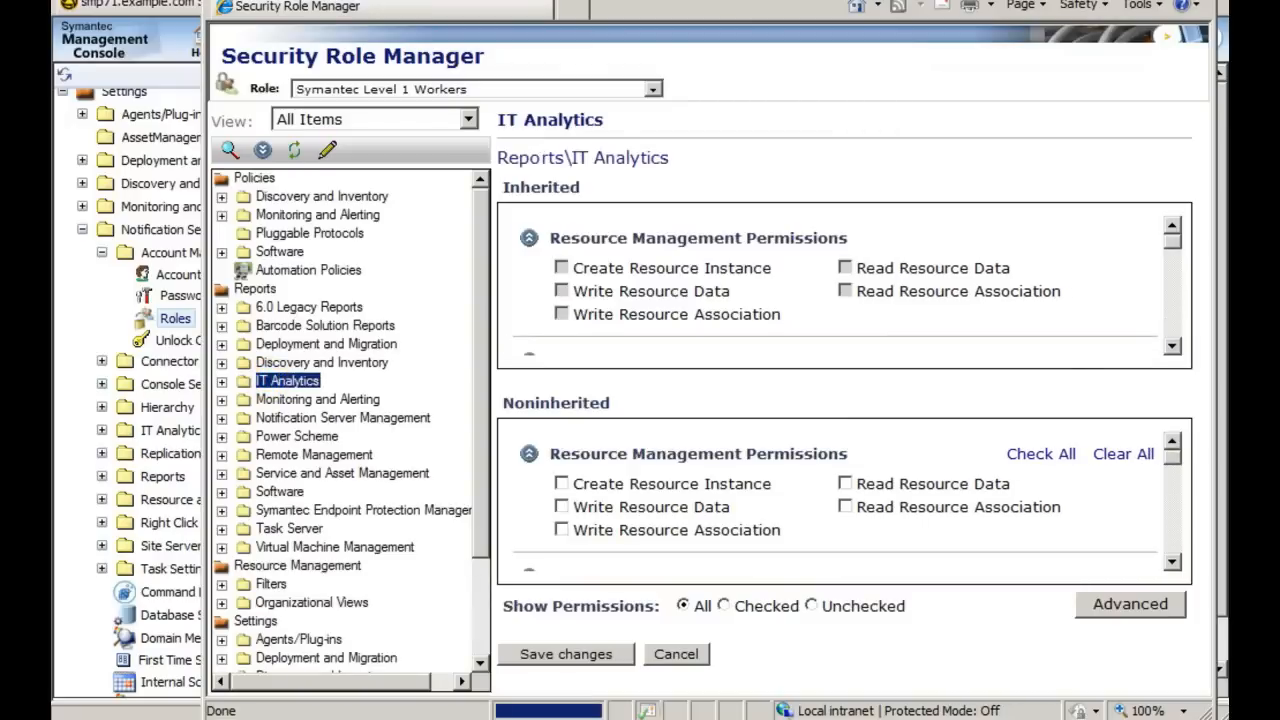
pyautogui.scroll(-1, 845, 500)
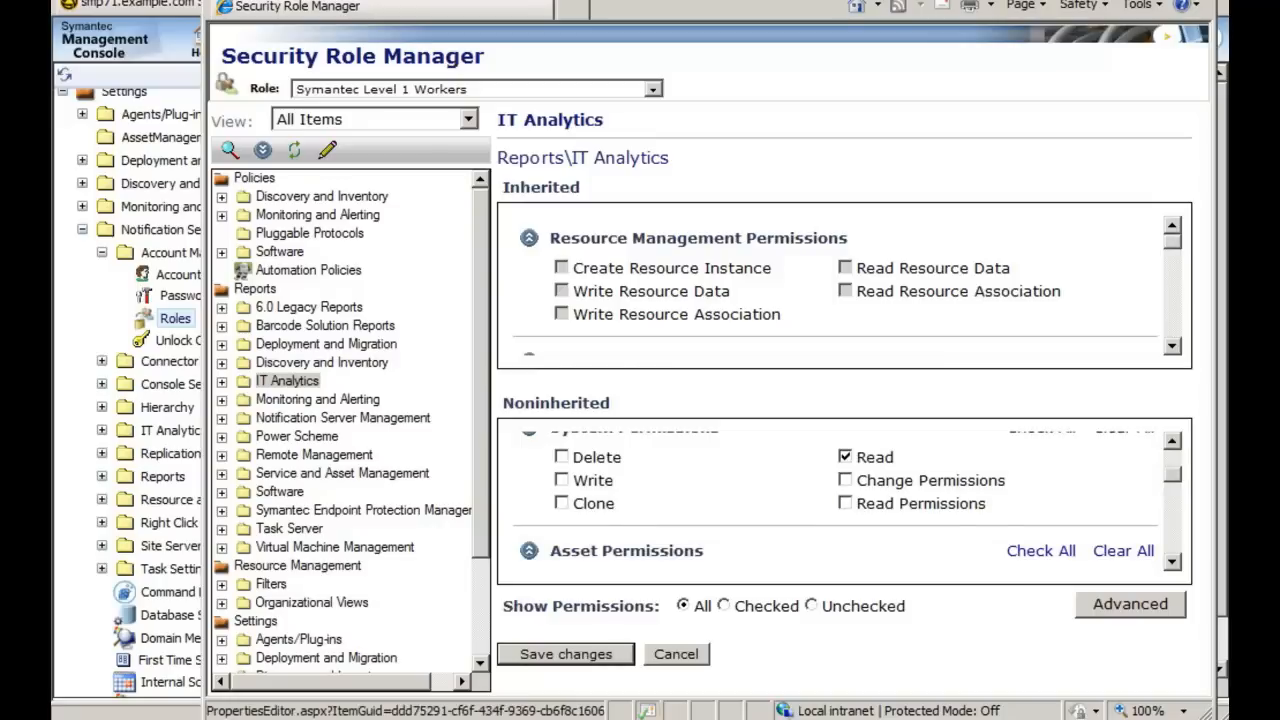
pyautogui.click(566, 654)
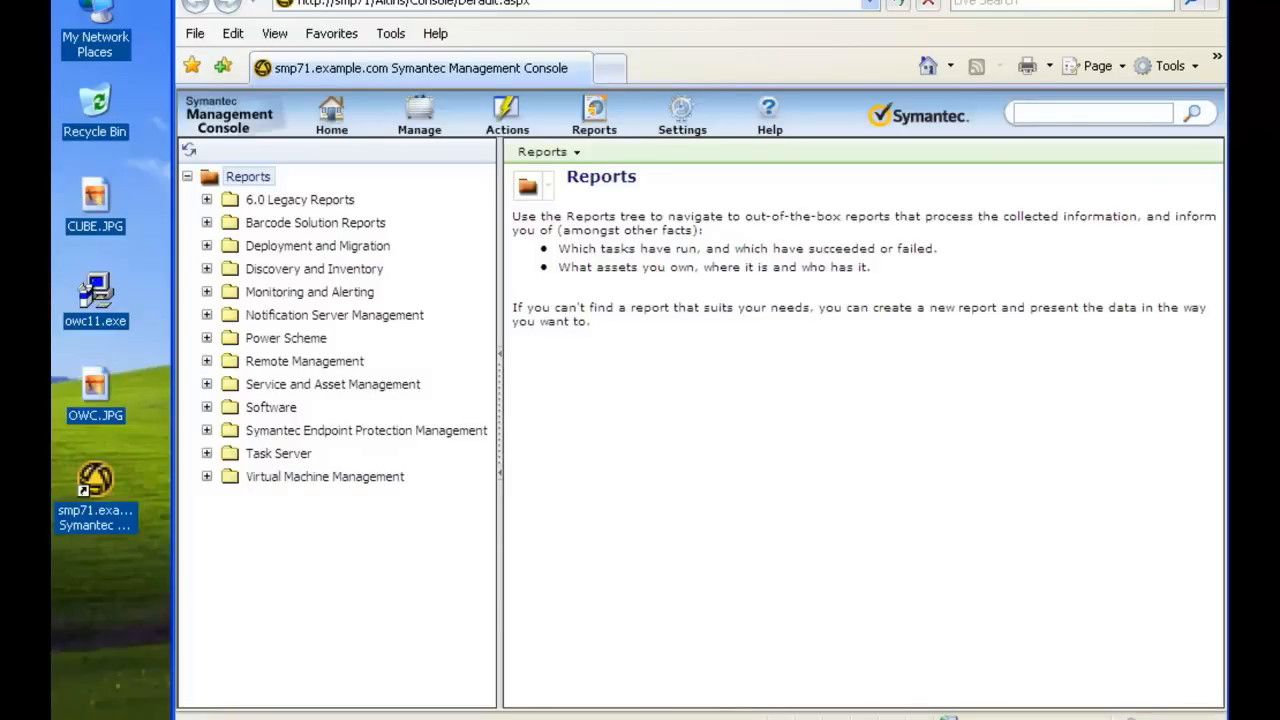
# Refresh the client's console reports and expand the IT Analytics cubes, dashboards and Patch Management reports.
pyautogui.press('F5')
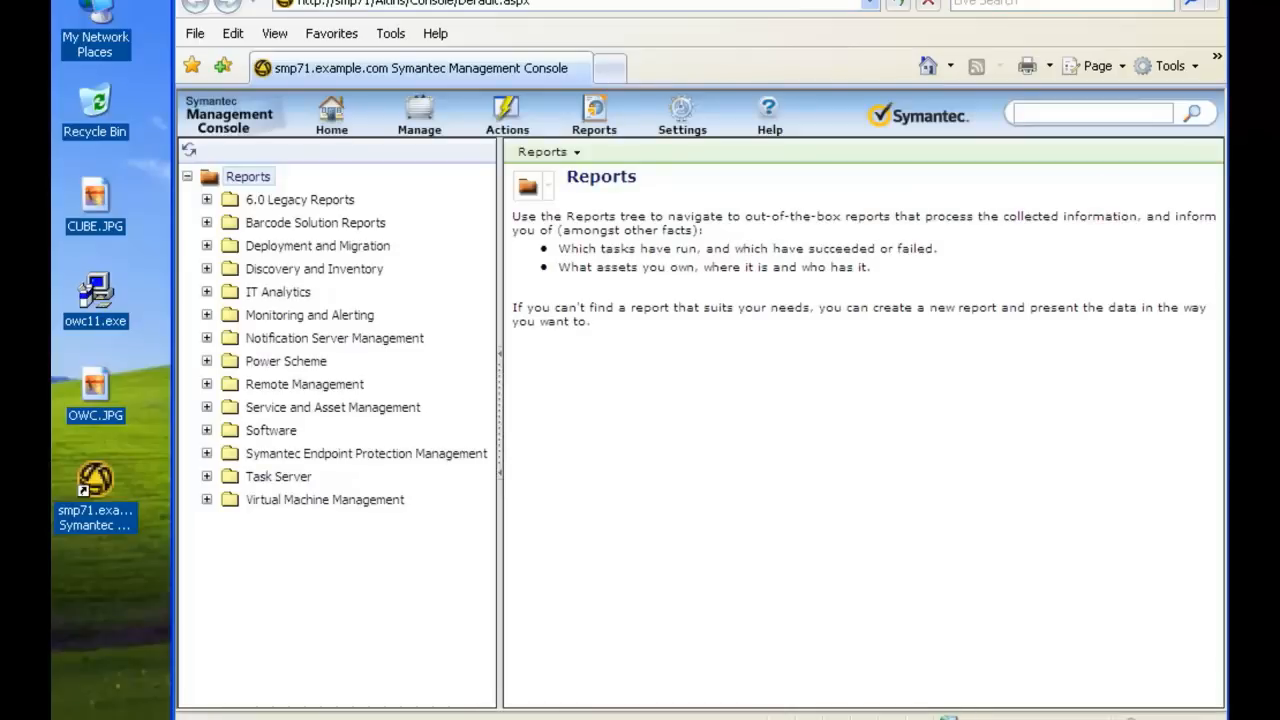
pyautogui.click(206, 291)
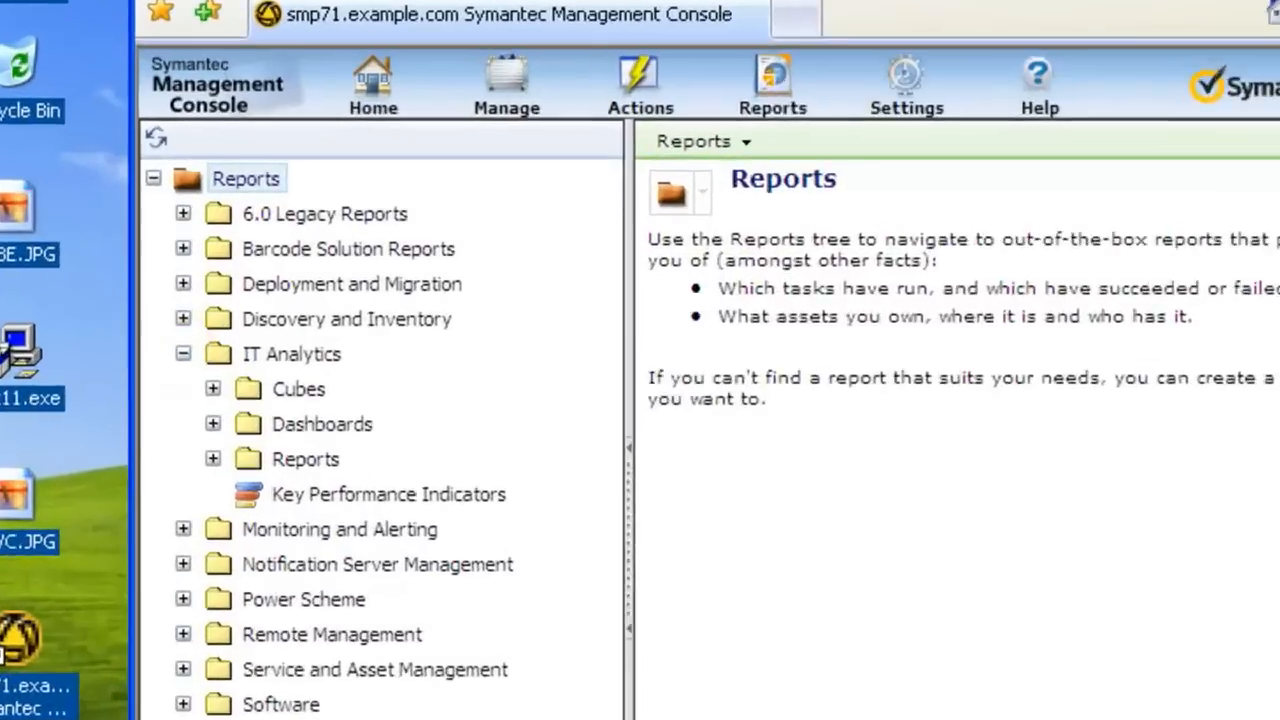
pyautogui.click(225, 314)
pyautogui.click(208, 534)
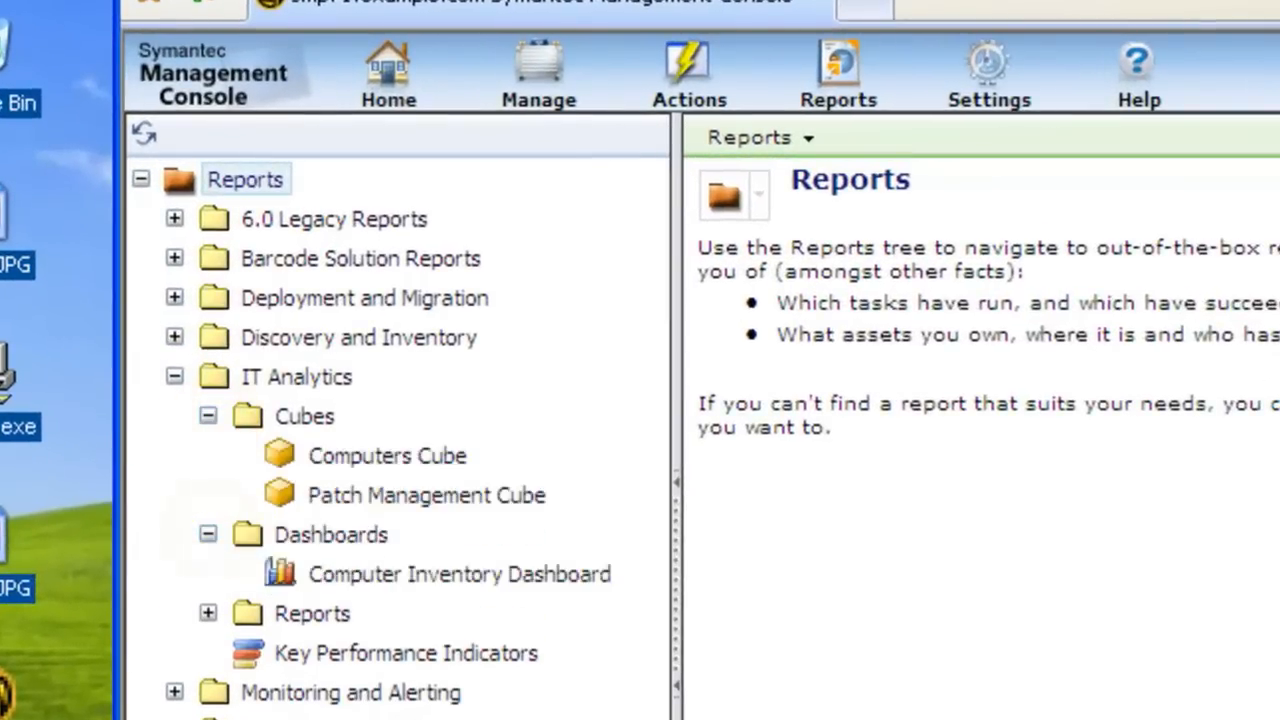
pyautogui.click(208, 613)
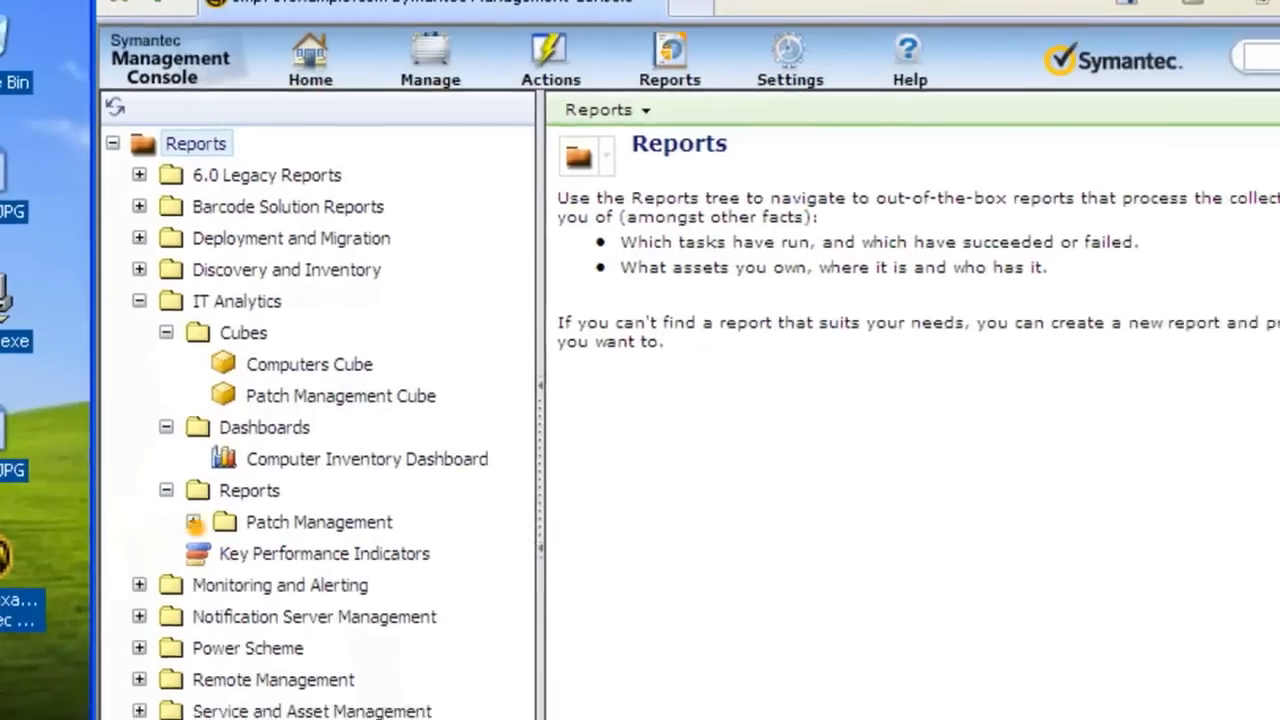
pyautogui.click(220, 595)
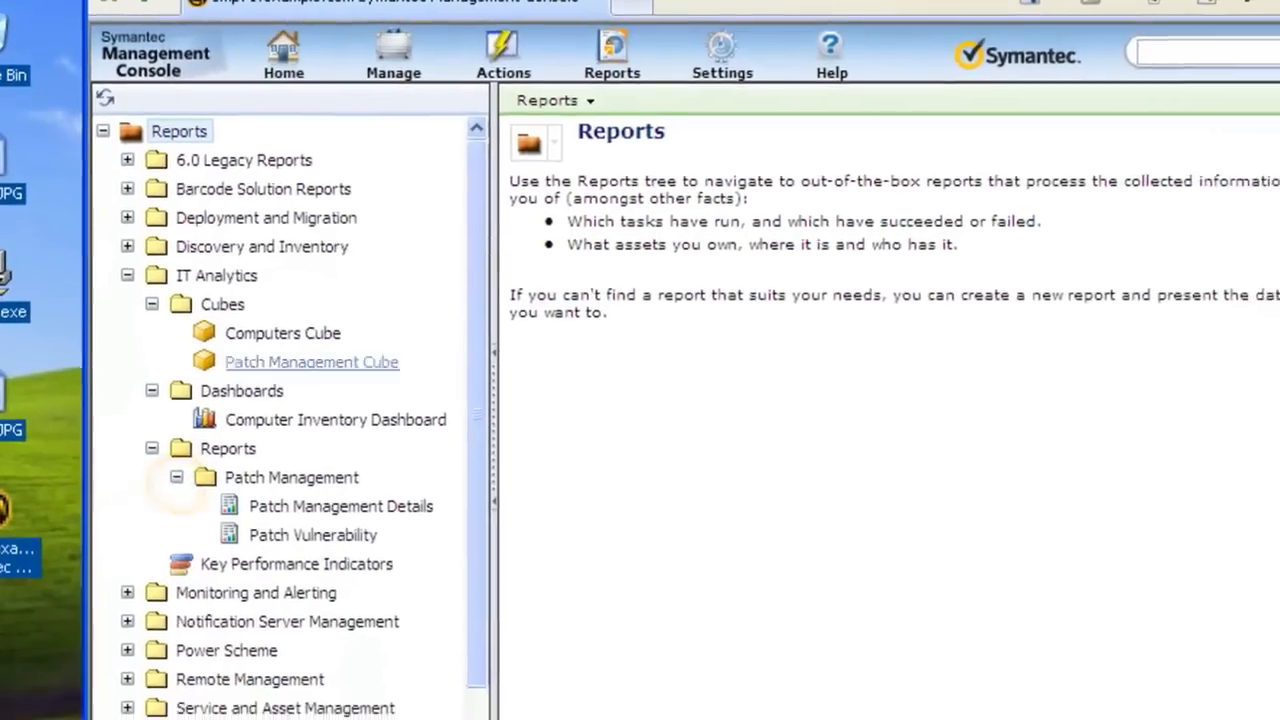
# Open the Computers Cube in the client's console, accepting the data provider and identity warnings.
pyautogui.click(353, 415)
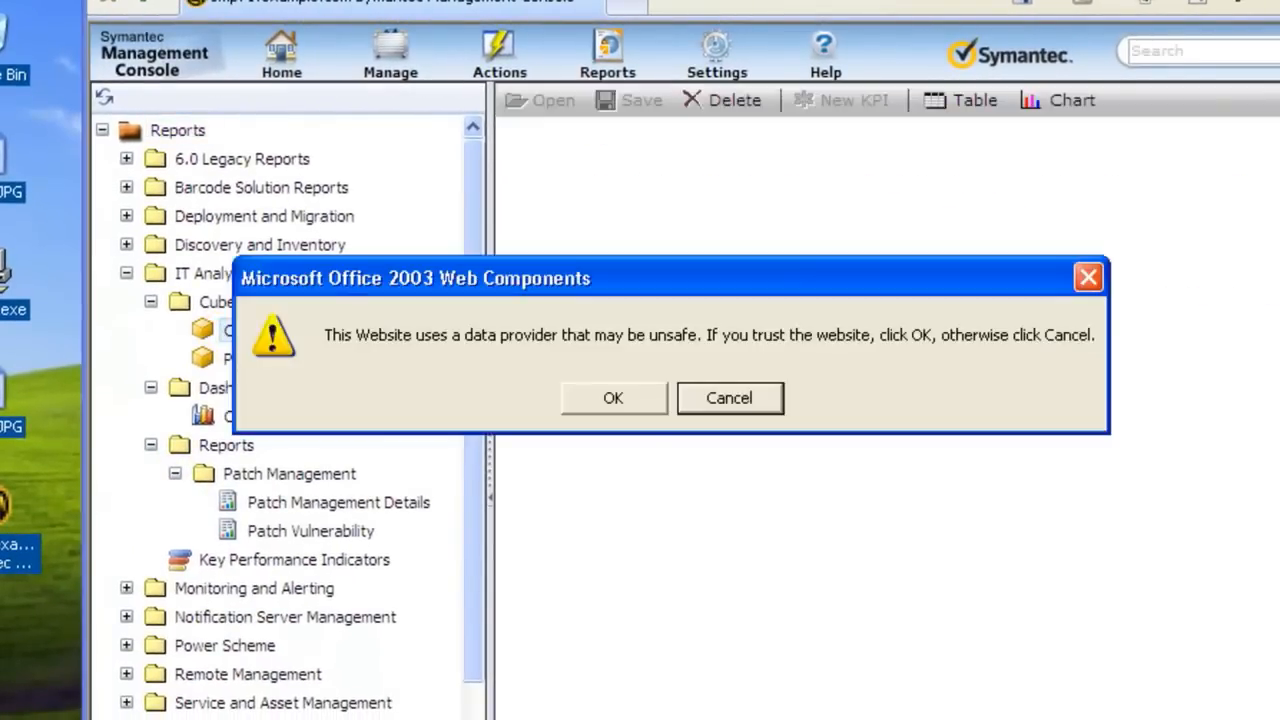
pyautogui.click(613, 397)
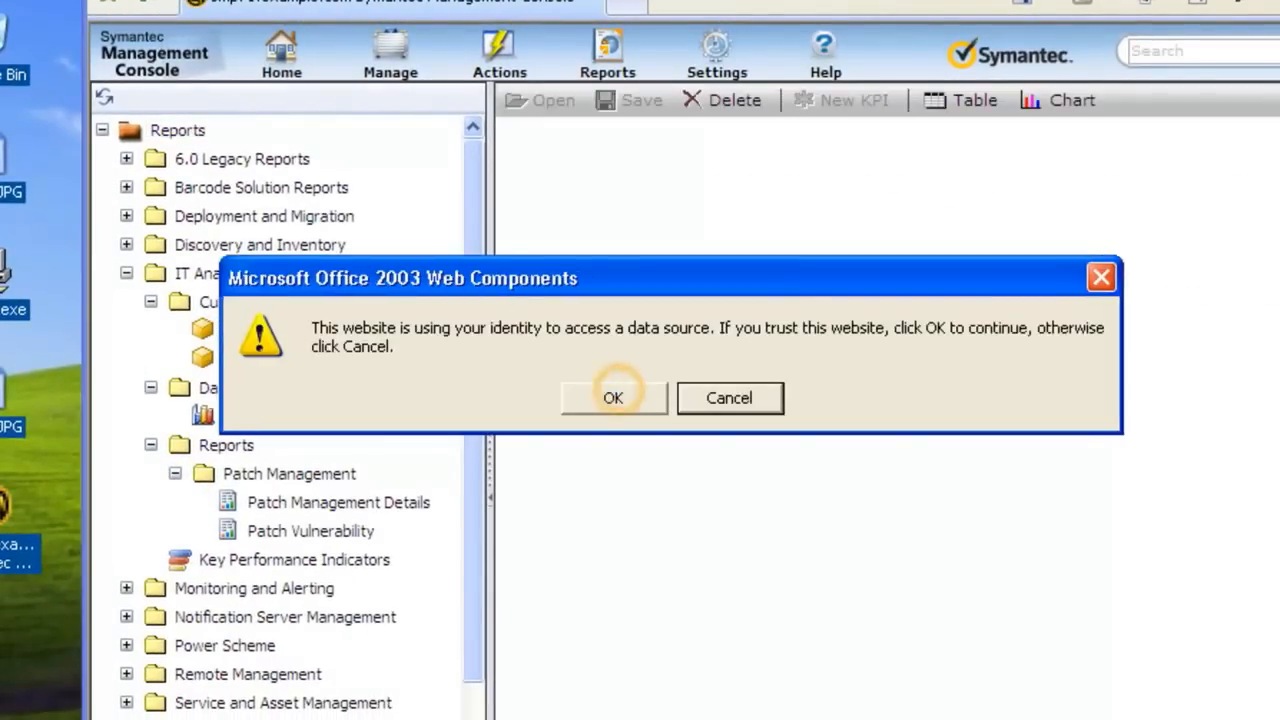
pyautogui.click(614, 394)
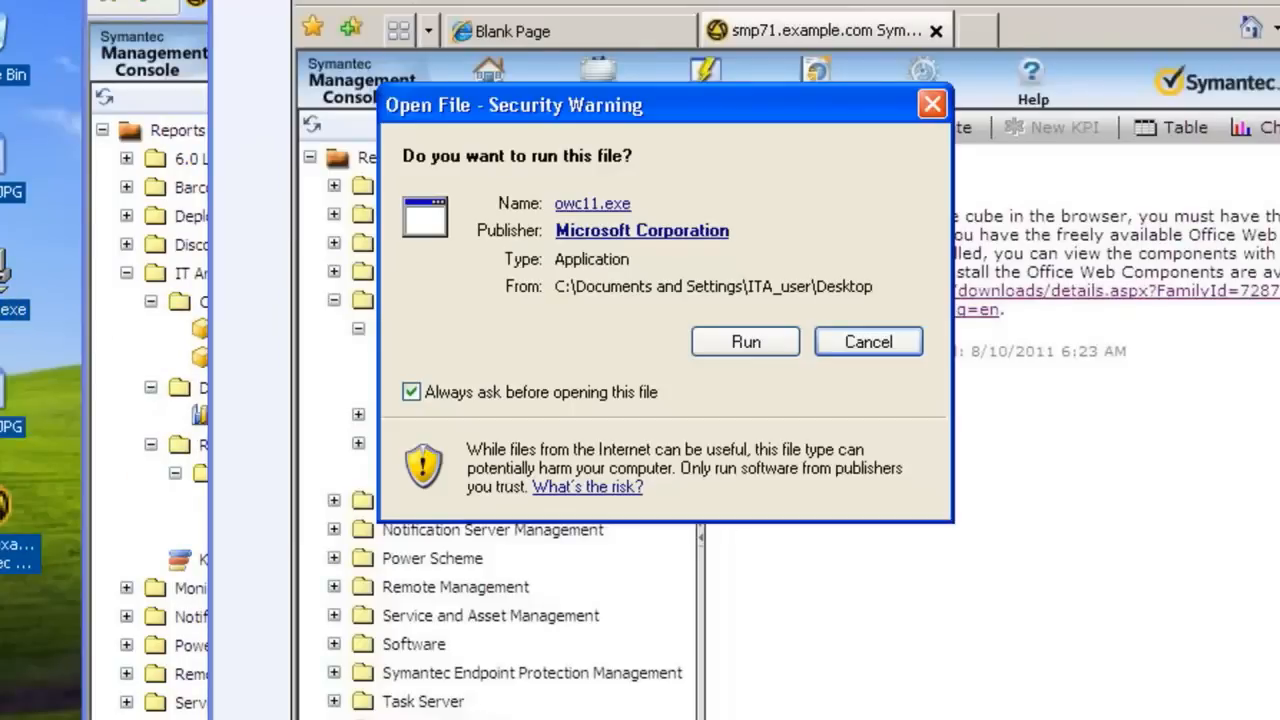
# Run the owc11.exe setup for Microsoft Office 2003 Web Components and exit it at the maintenance options.
pyautogui.click(745, 341)
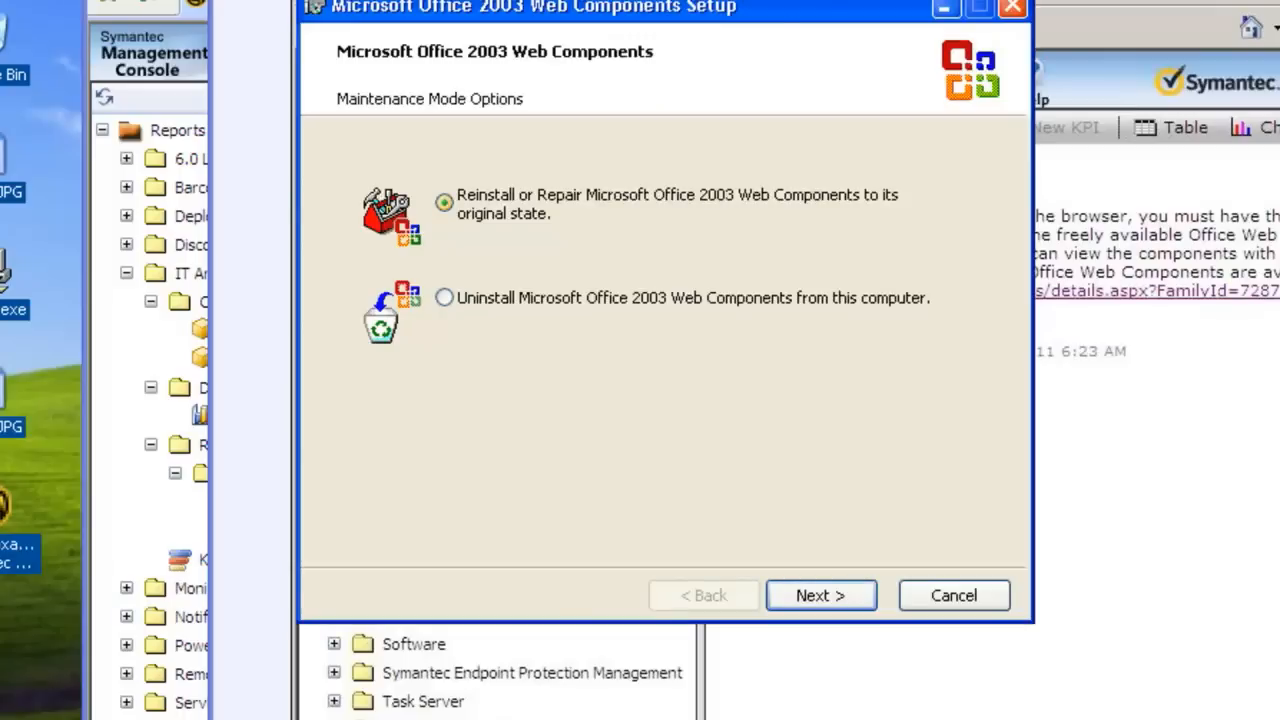
pyautogui.click(954, 595)
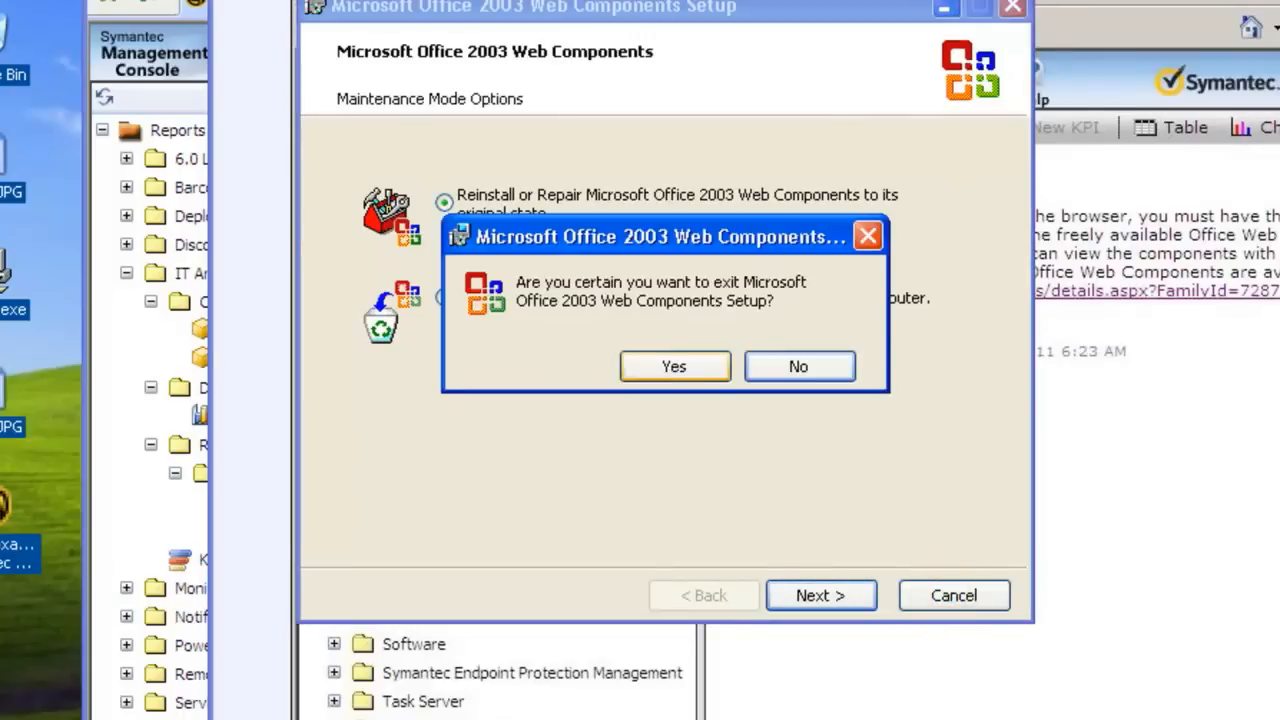
pyautogui.click(670, 368)
pyautogui.click(645, 429)
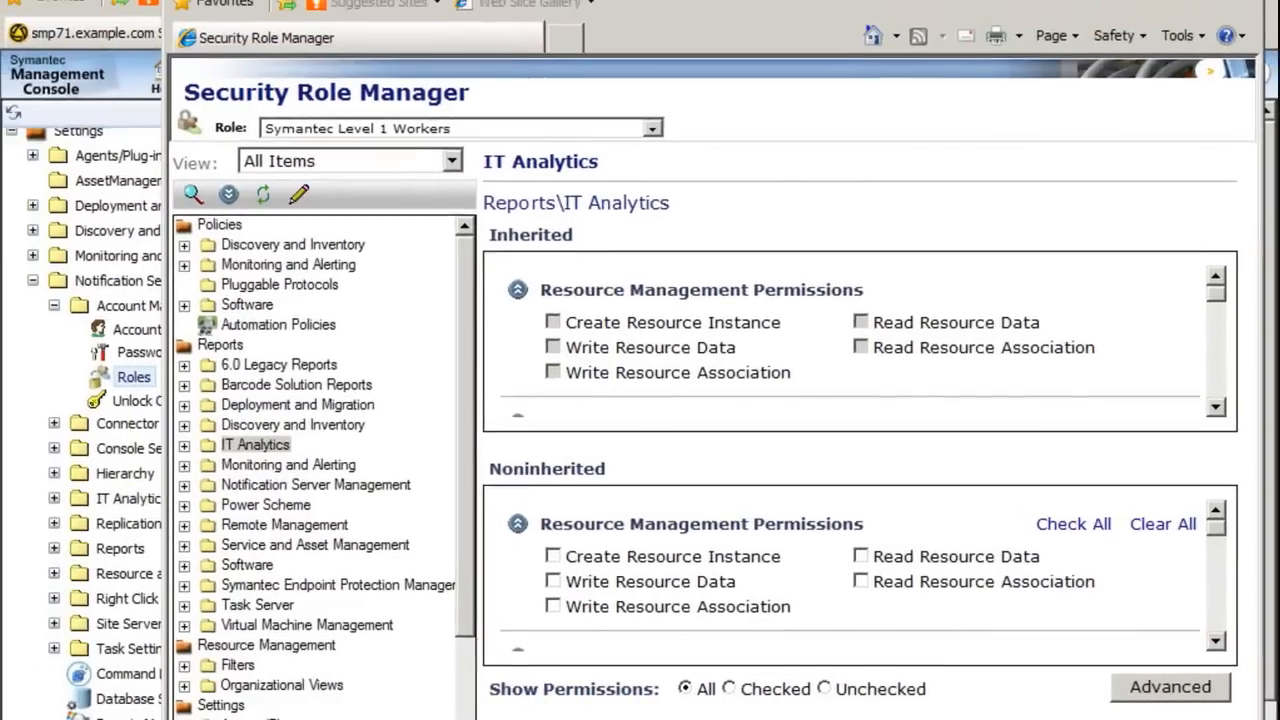
# Close the Security Role Manager and collapse the Notification Server folder in the settings tree.
pyautogui.hotkey('alt', 'F4')
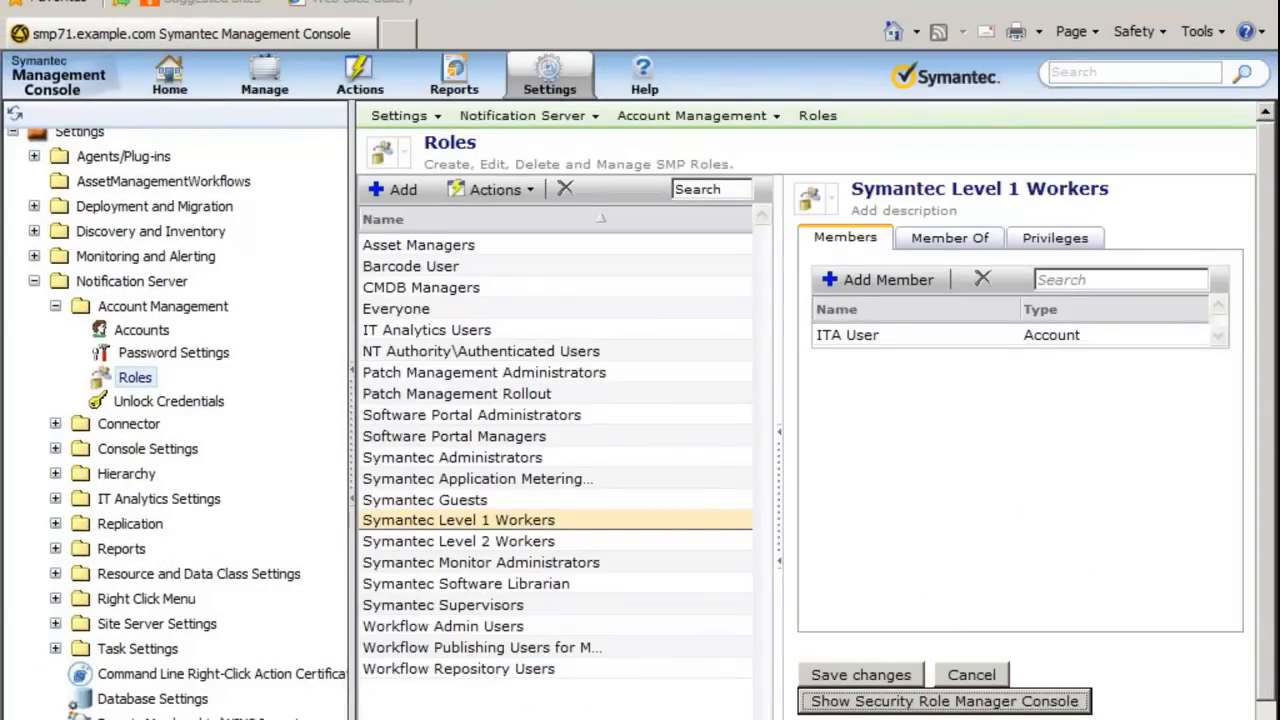
pyautogui.click(34, 281)
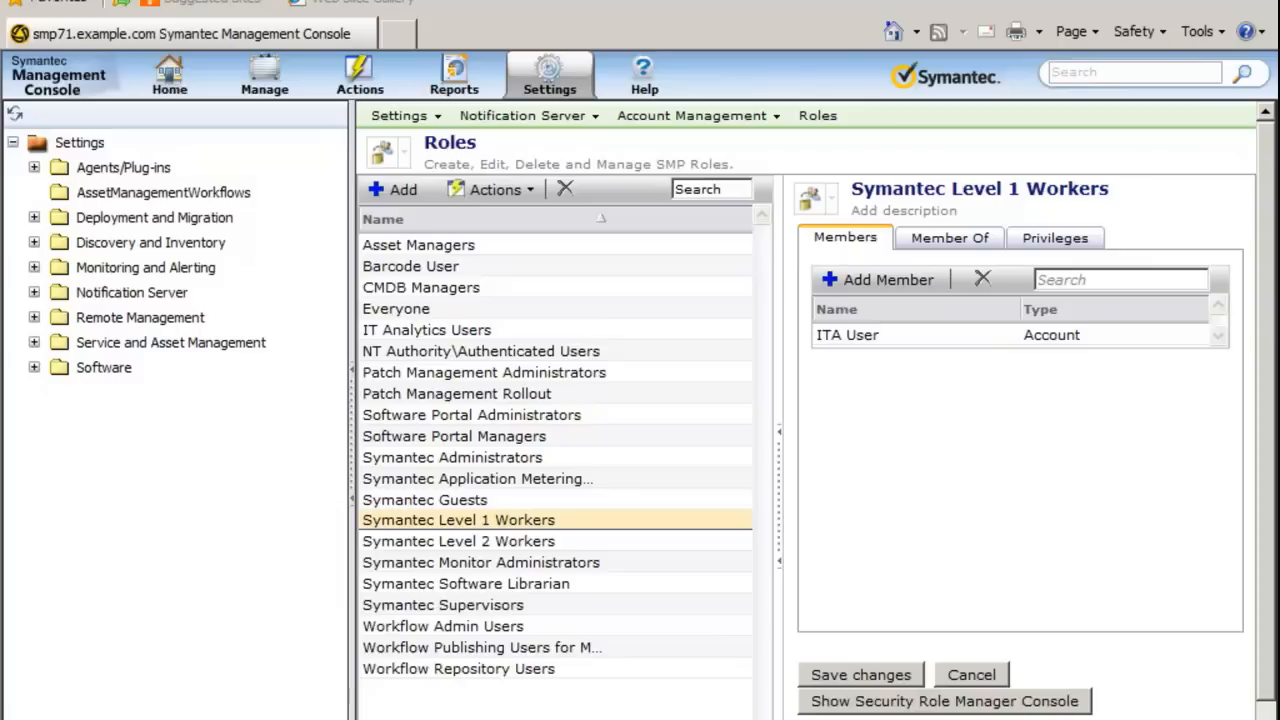
# Open the security settings of the IT Analytics cubes and go to the Manually Managed Security Roles section.
pyautogui.click(34, 290)
pyautogui.click(55, 510)
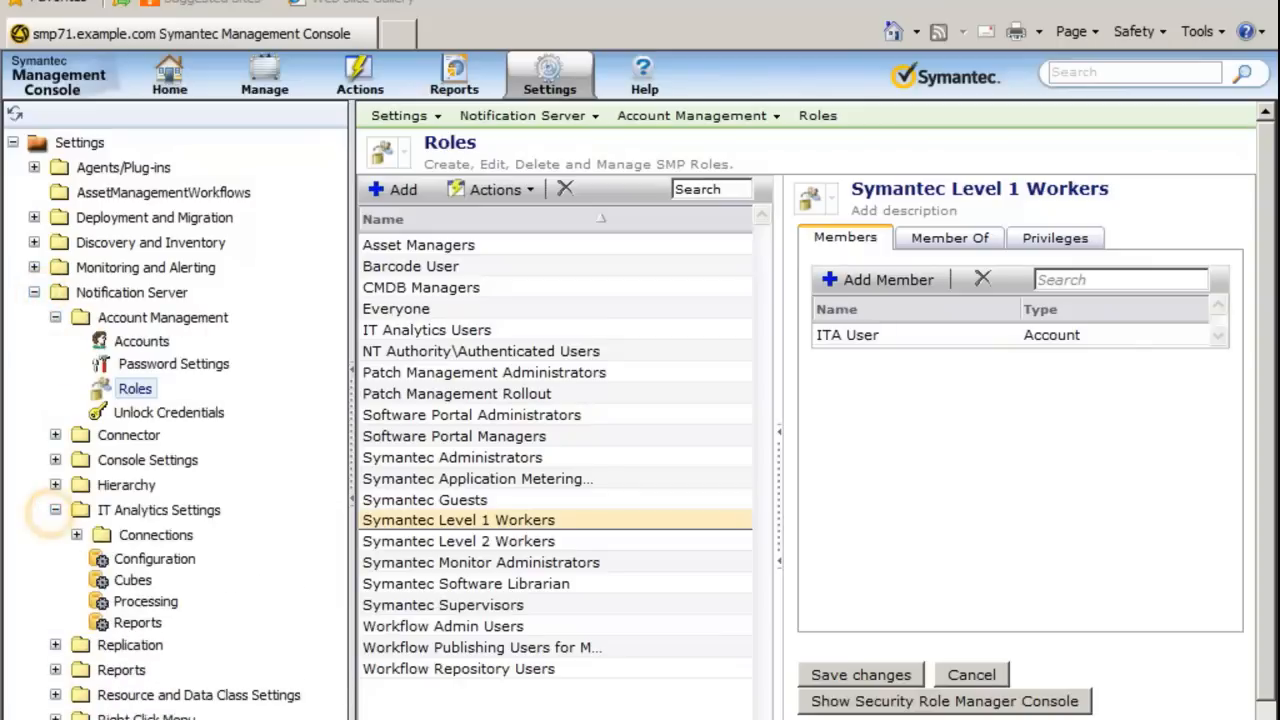
pyautogui.click(110, 580)
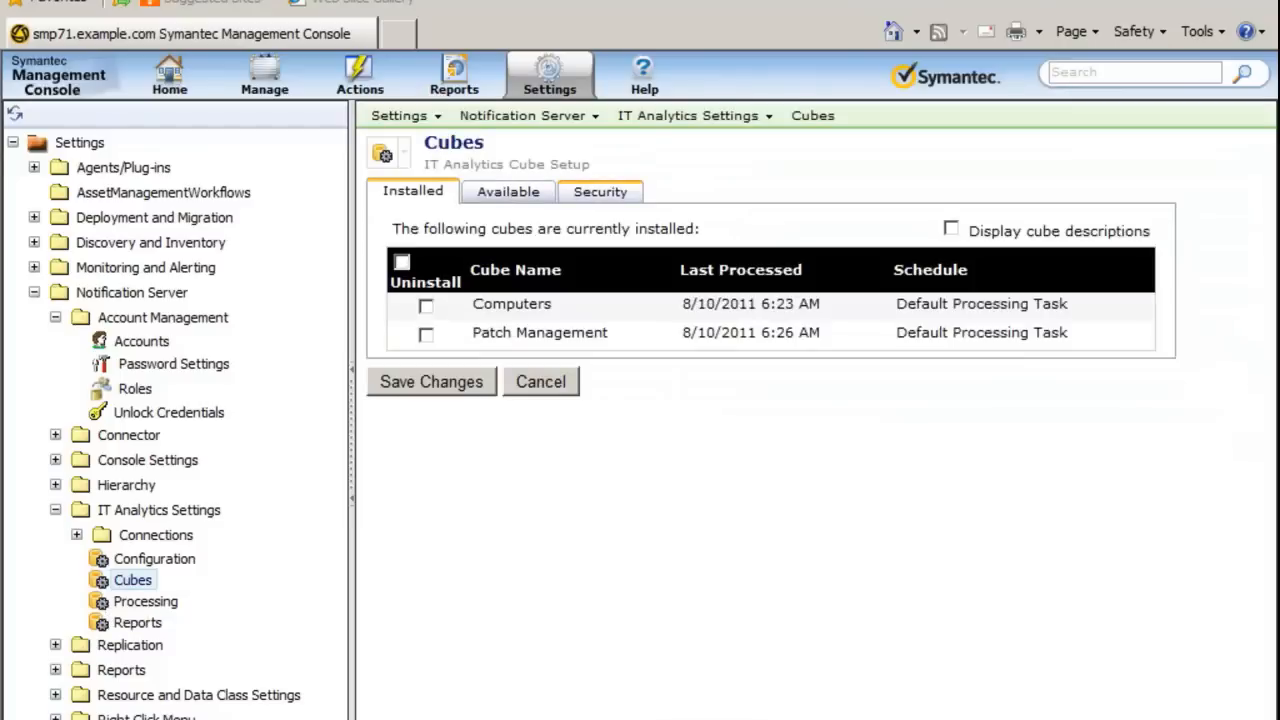
pyautogui.click(600, 191)
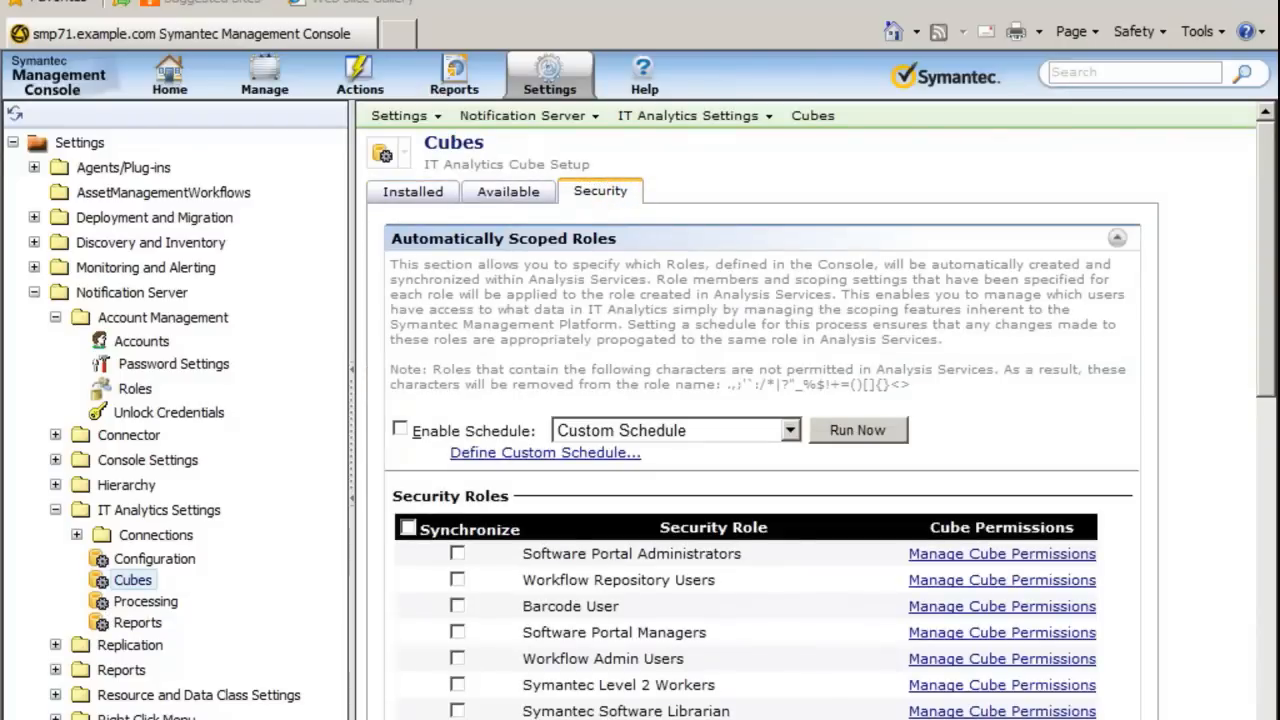
pyautogui.scroll(-8, 760, 410)
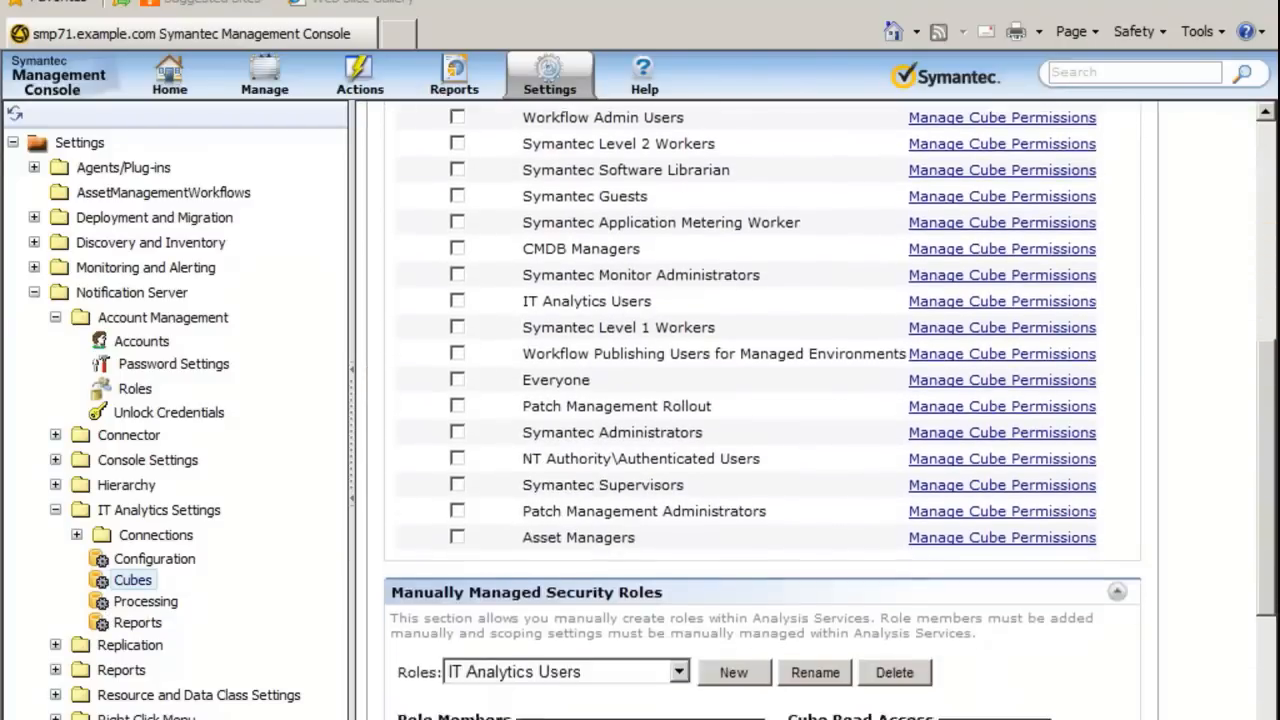
pyautogui.scroll(-1, 760, 410)
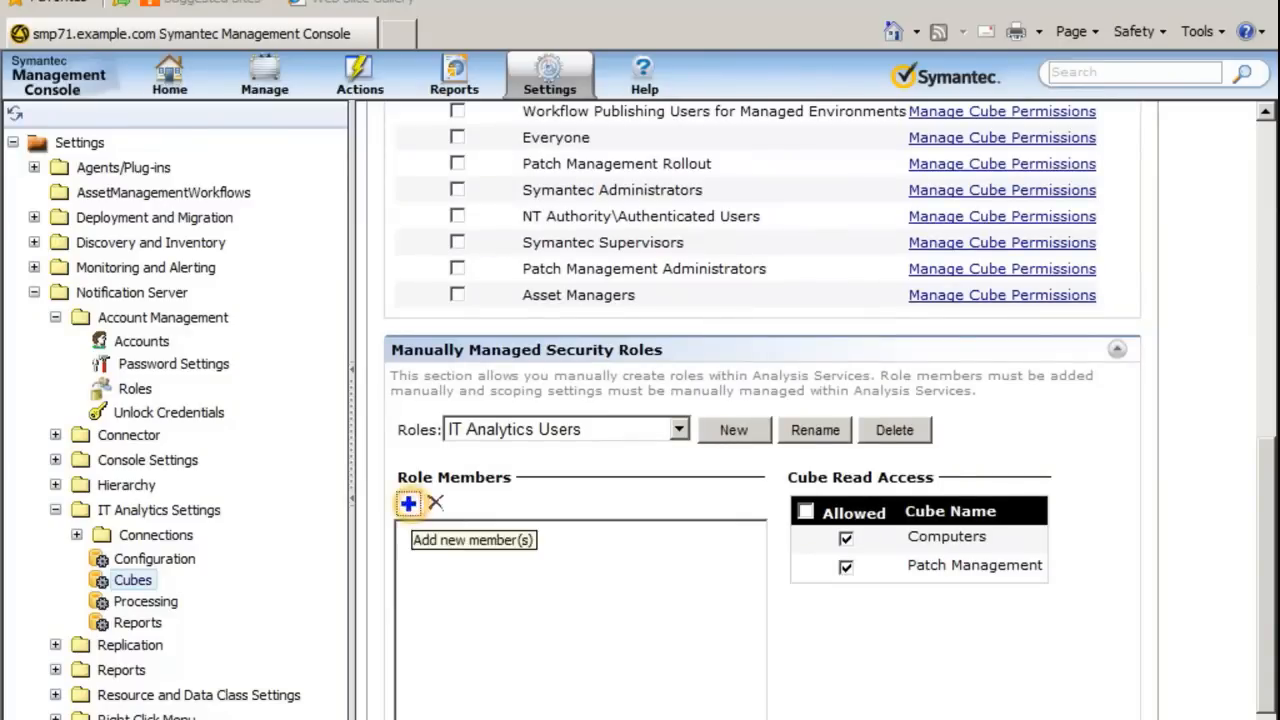
# Start adding a member to the IT Analytics Users role and search only accounts for names starting with "ita_".
pyautogui.click(408, 503)
pyautogui.click(516, 125)
pyautogui.click(643, 125)
pyautogui.click(653, 153)
pyautogui.write('ita_')
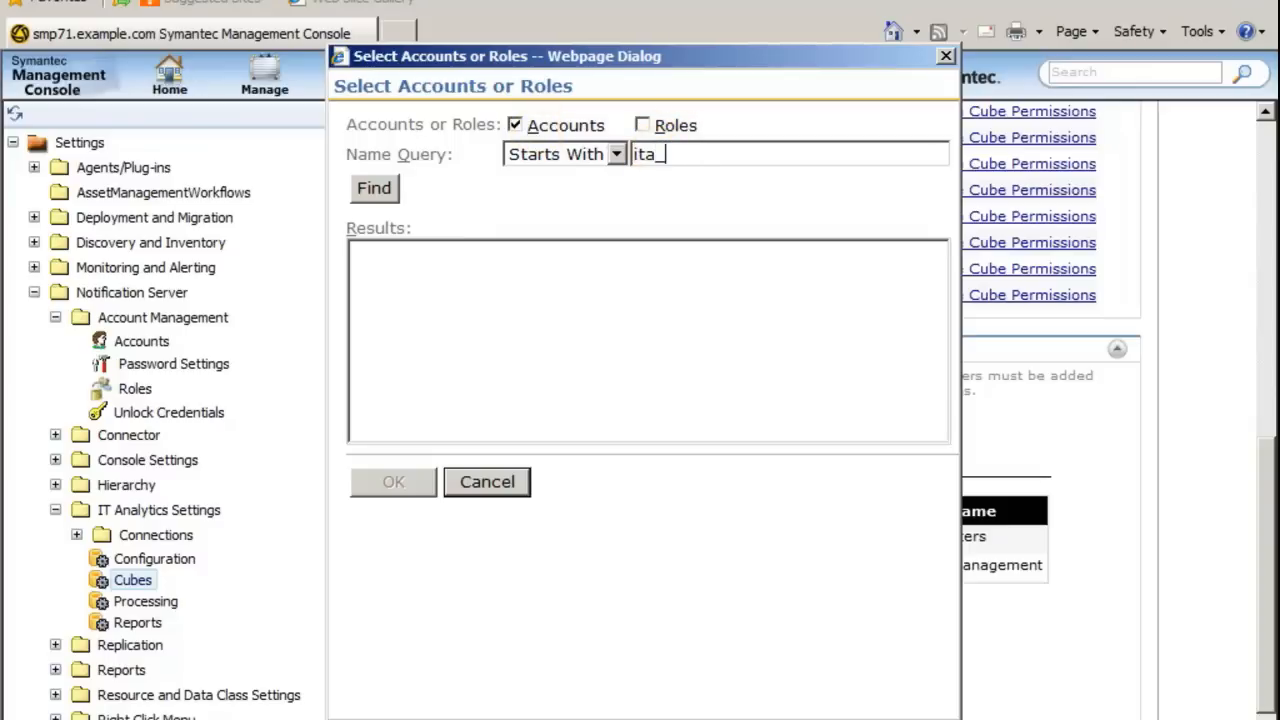
pyautogui.press('Return')
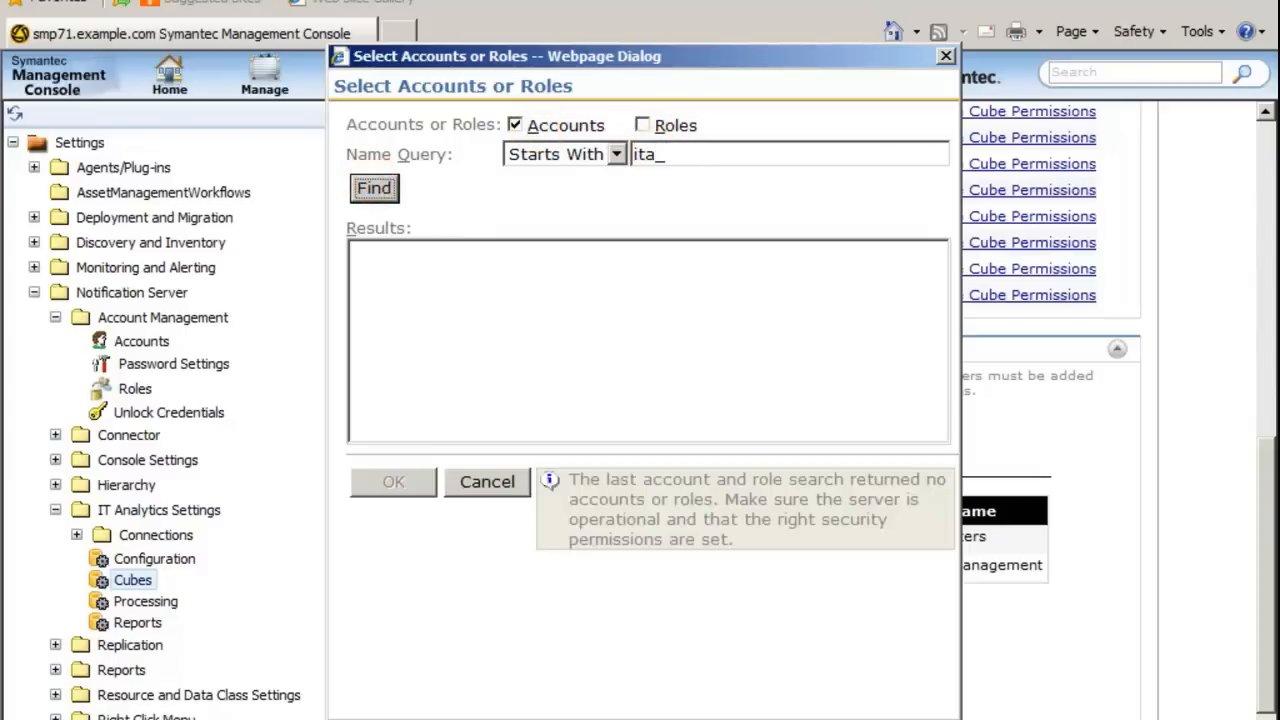
# Search for accounts starting with "ita", add ITA User to the IT Analytics Users role, and save the cube security settings.
pyautogui.click(694, 163)
pyautogui.write('ita')
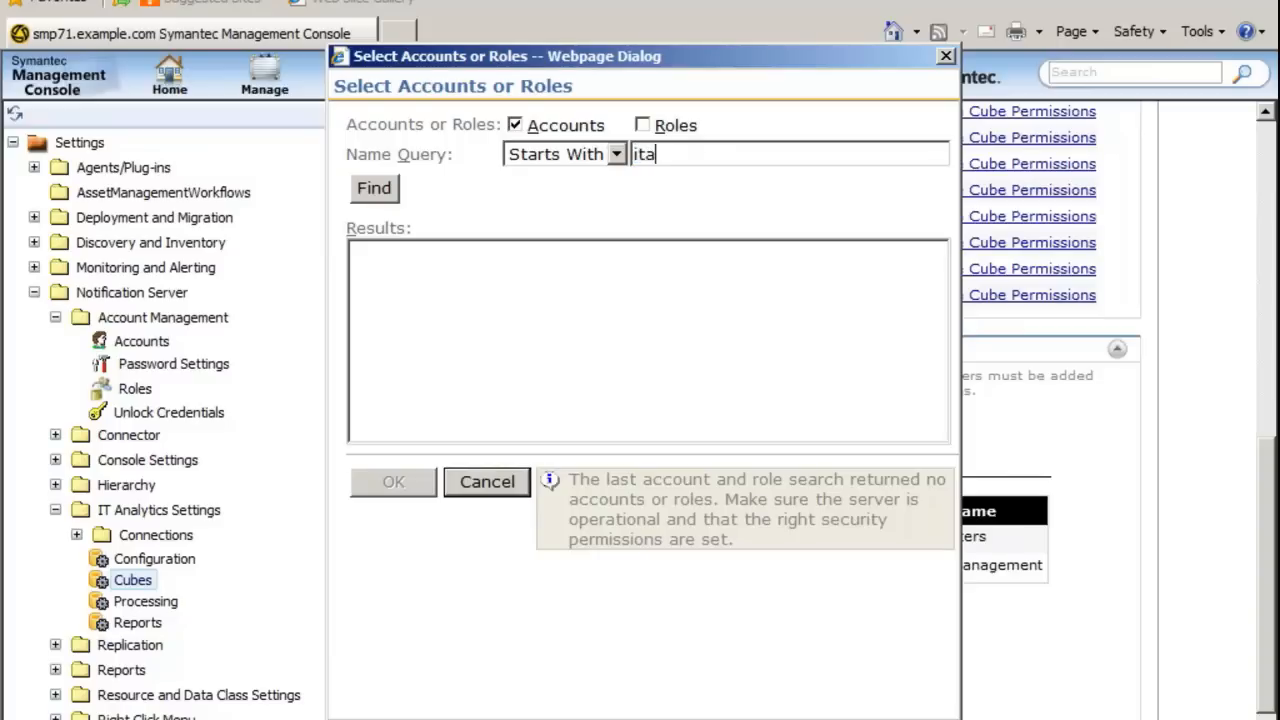
pyautogui.click(374, 188)
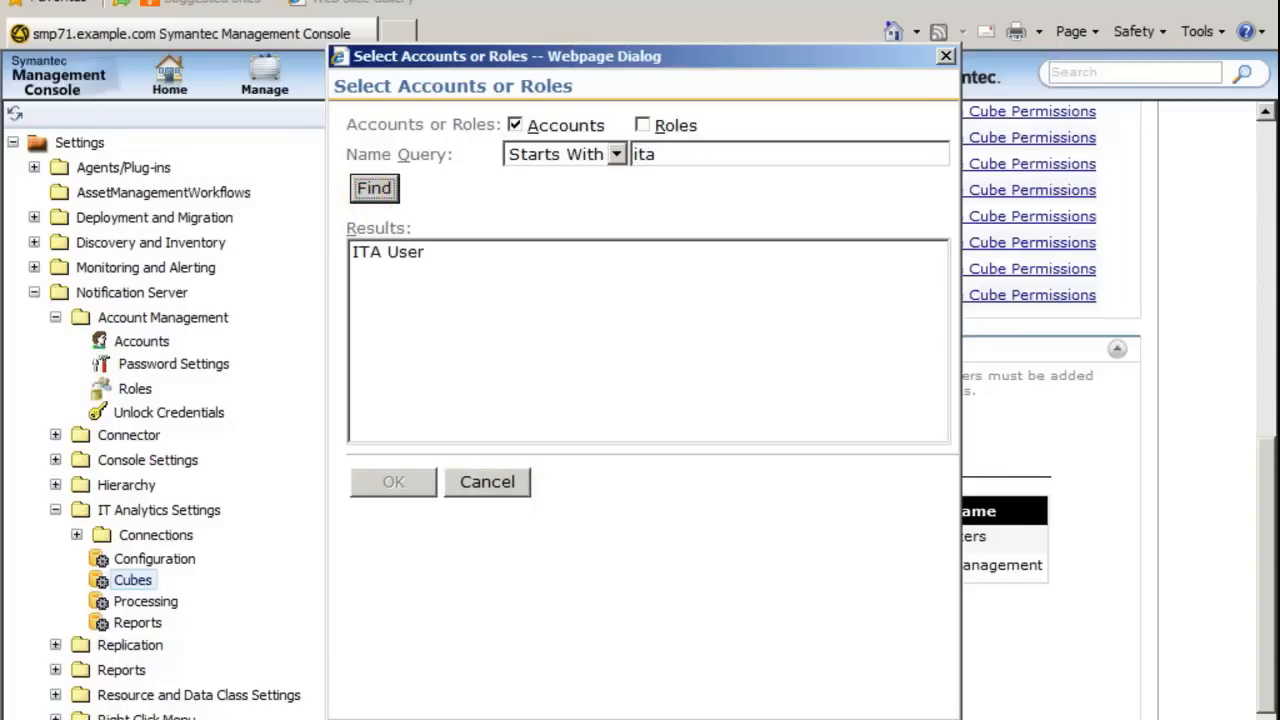
pyautogui.click(371, 254)
pyautogui.click(393, 481)
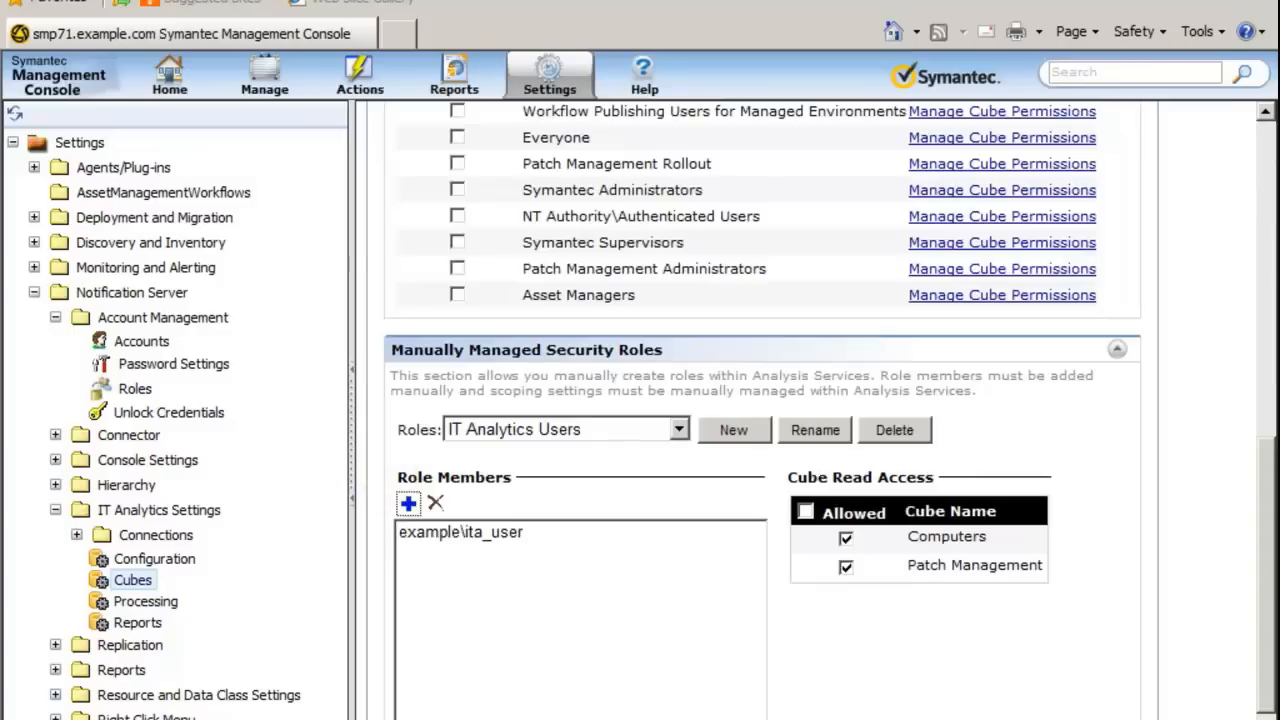
pyautogui.scroll(-3, 760, 400)
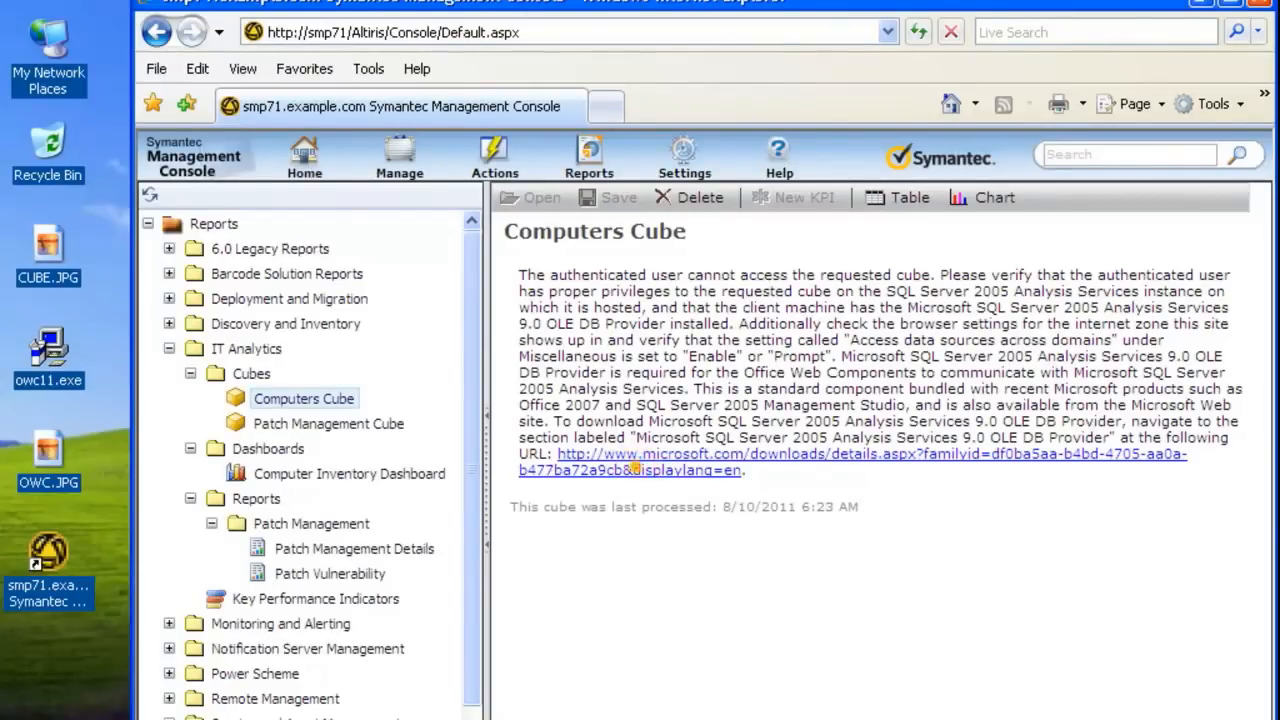
# On the client, open the Microsoft download page linked in the Computers Cube message and find the SQLServer2005_ASOLEDB9 installers.
pyautogui.click(636, 462)
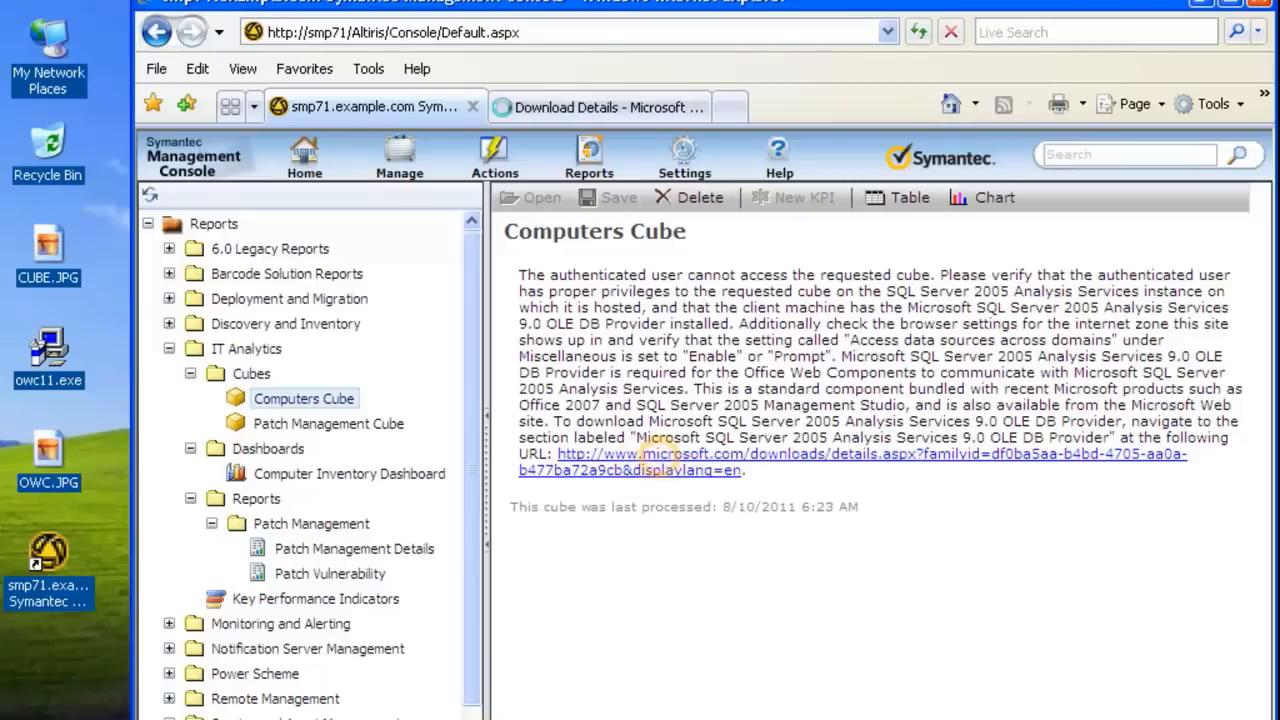
pyautogui.click(600, 106)
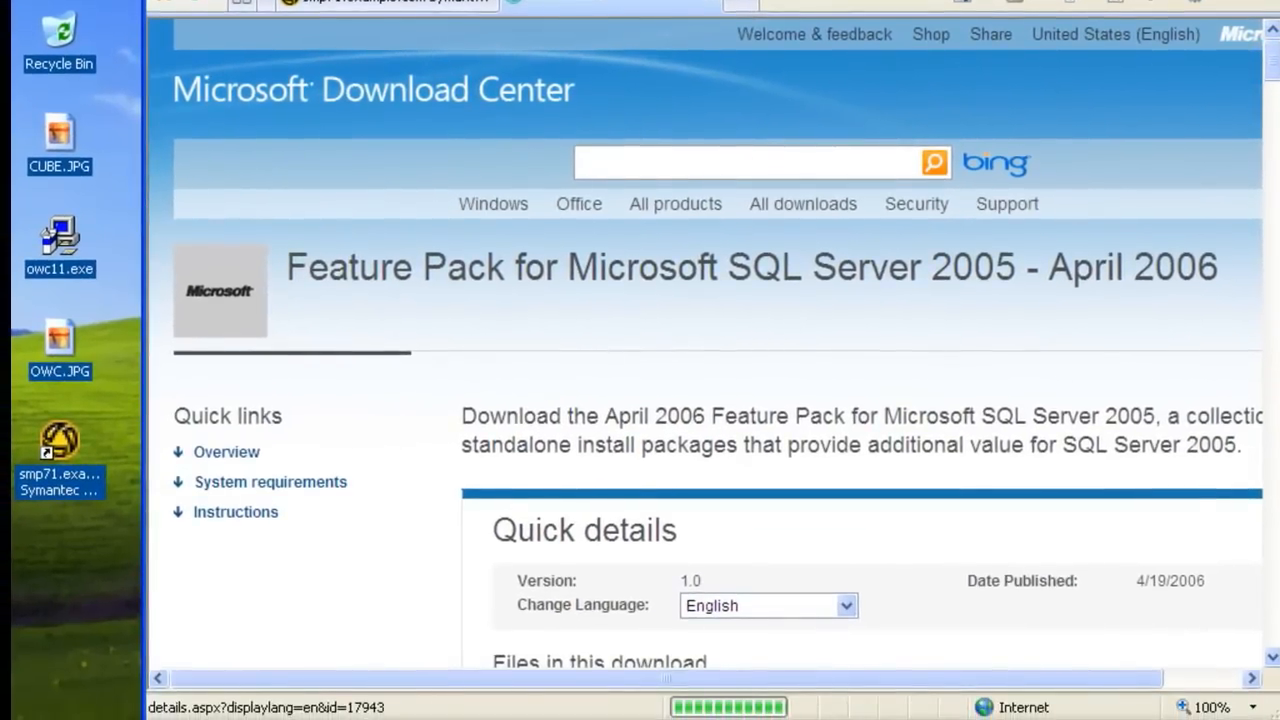
pyautogui.scroll(-5, 700, 400)
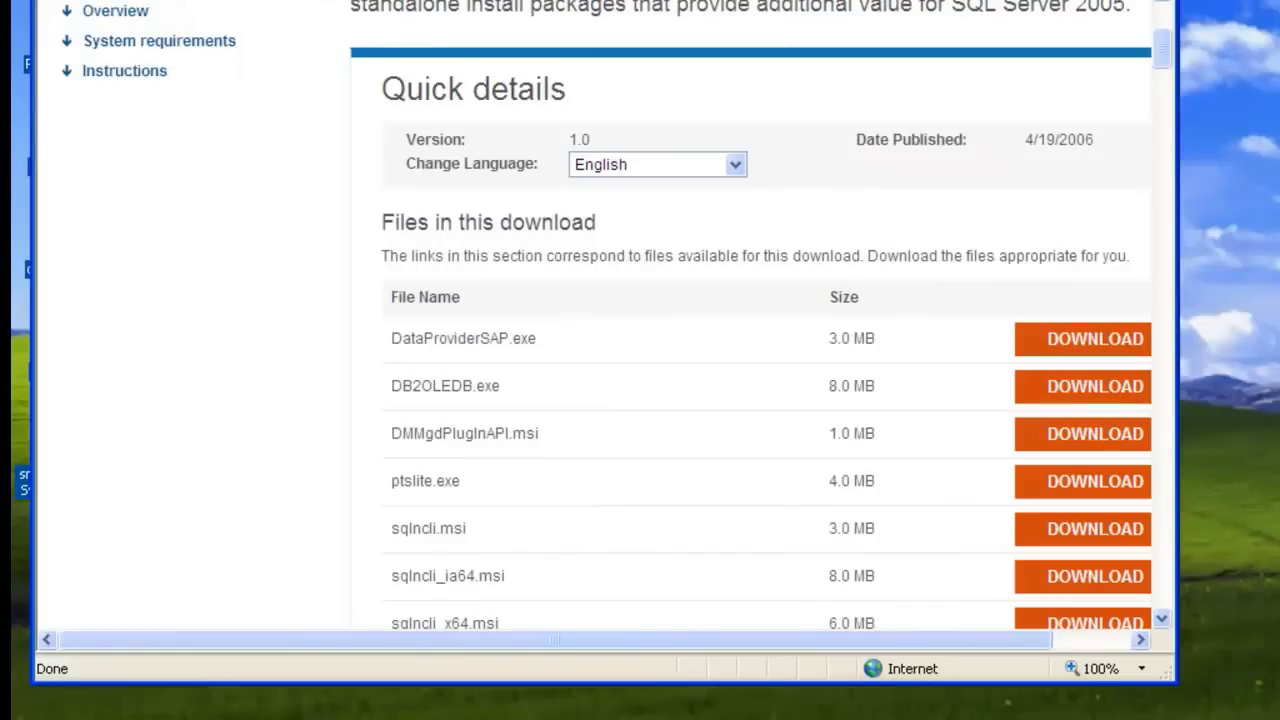
pyautogui.scroll(-5, 760, 350)
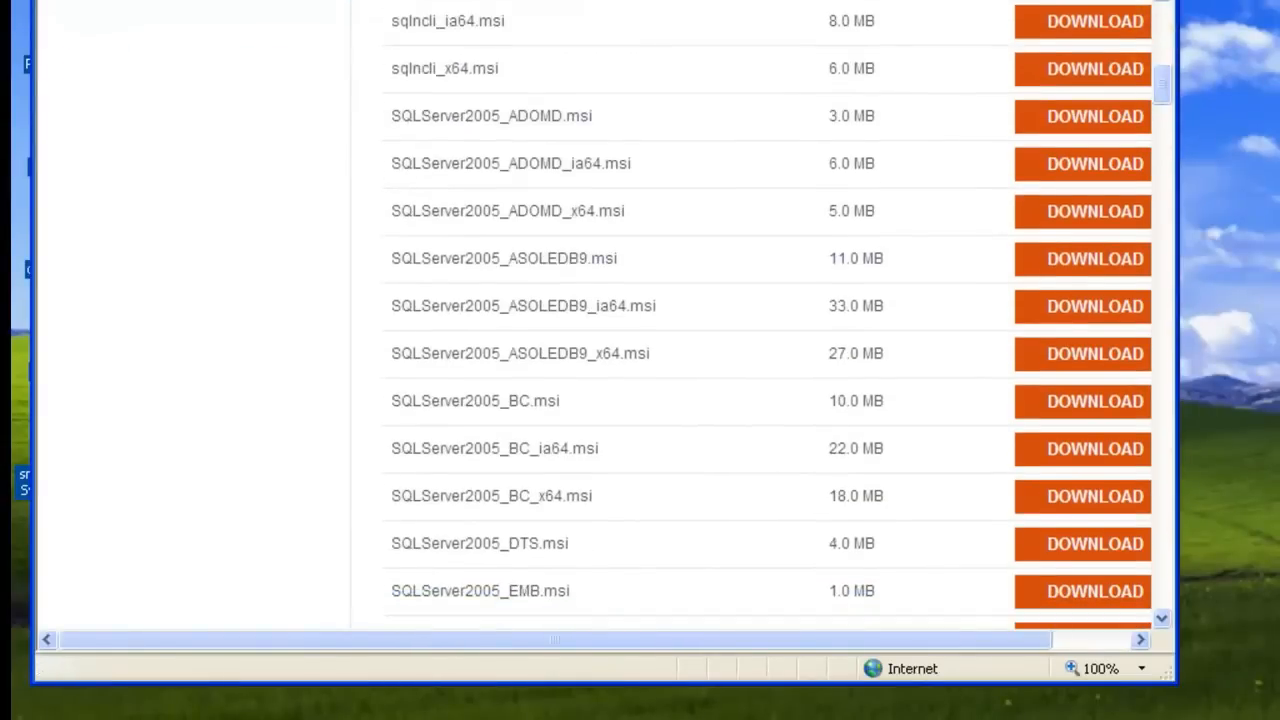
# Examine the SQLServer2005_ASOLEDB9.msi and SQLServer2005_ASOLEDB9_x64.msi entries in the download list, and close the download page.
pyautogui.moveTo(391, 258); pyautogui.dragTo(652, 353)
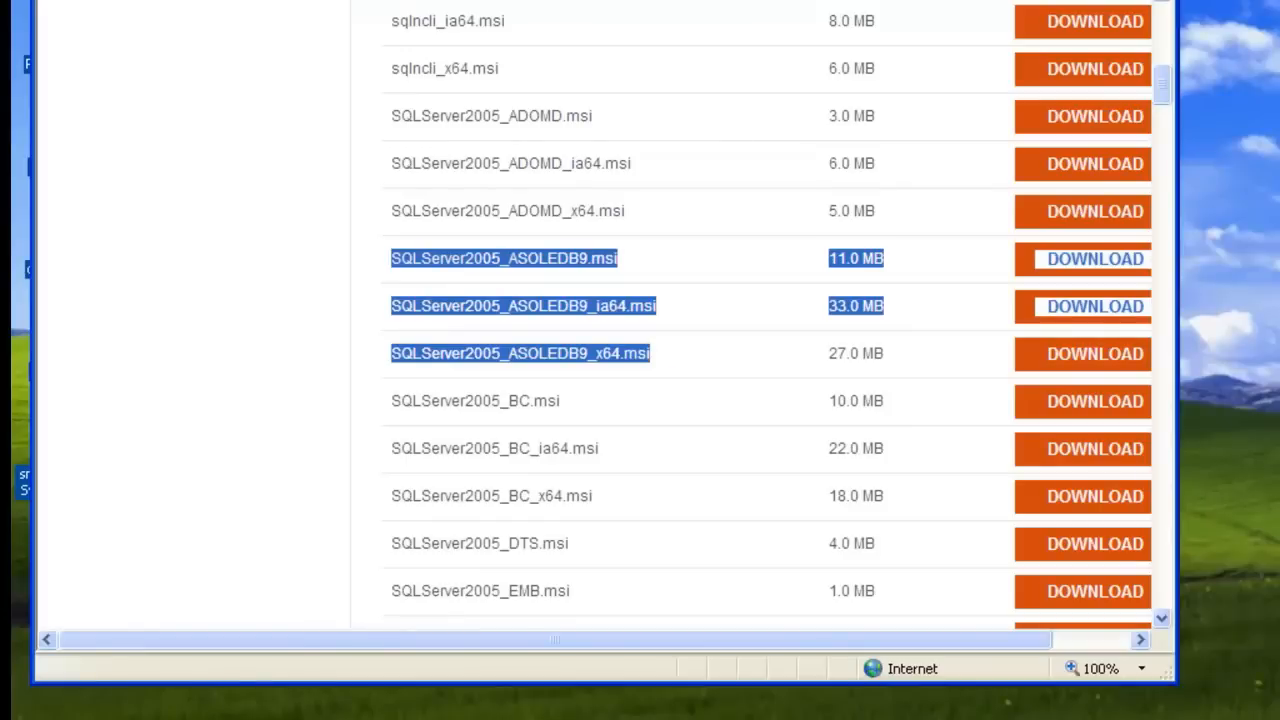
pyautogui.click(672, 354)
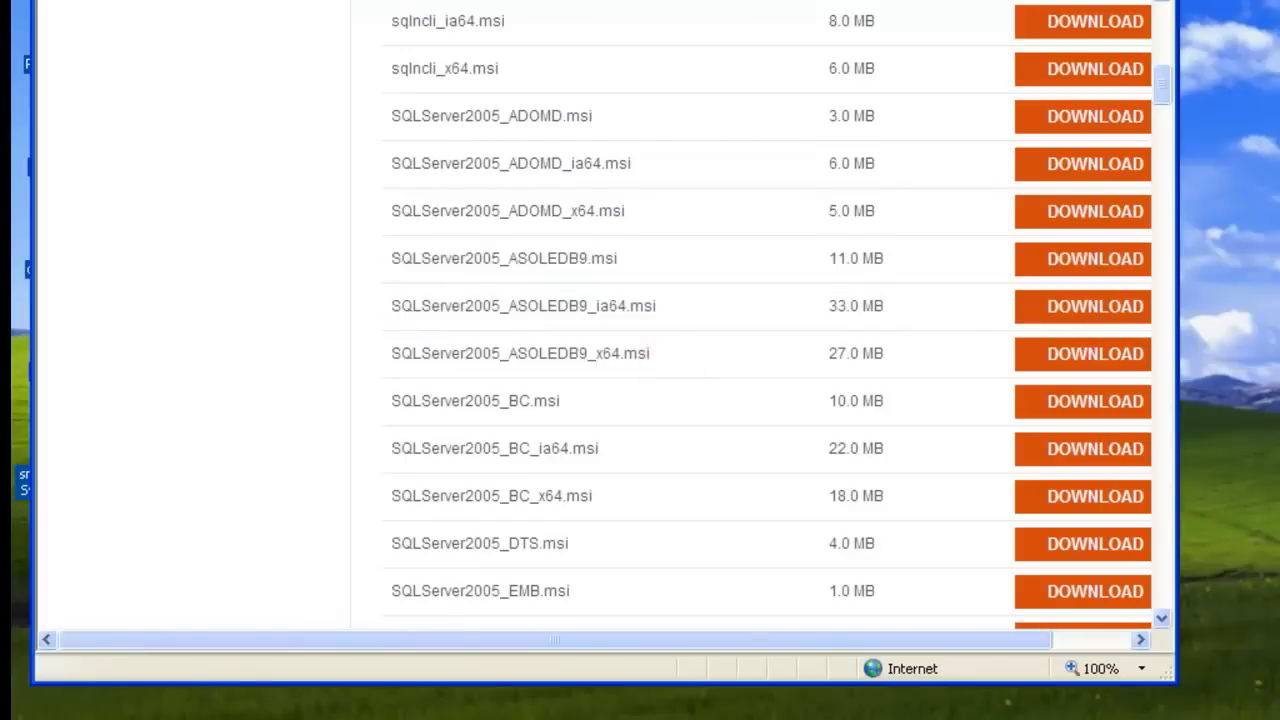
pyautogui.tripleClick(396, 258)
pyautogui.moveTo(394, 353); pyautogui.dragTo(650, 353)
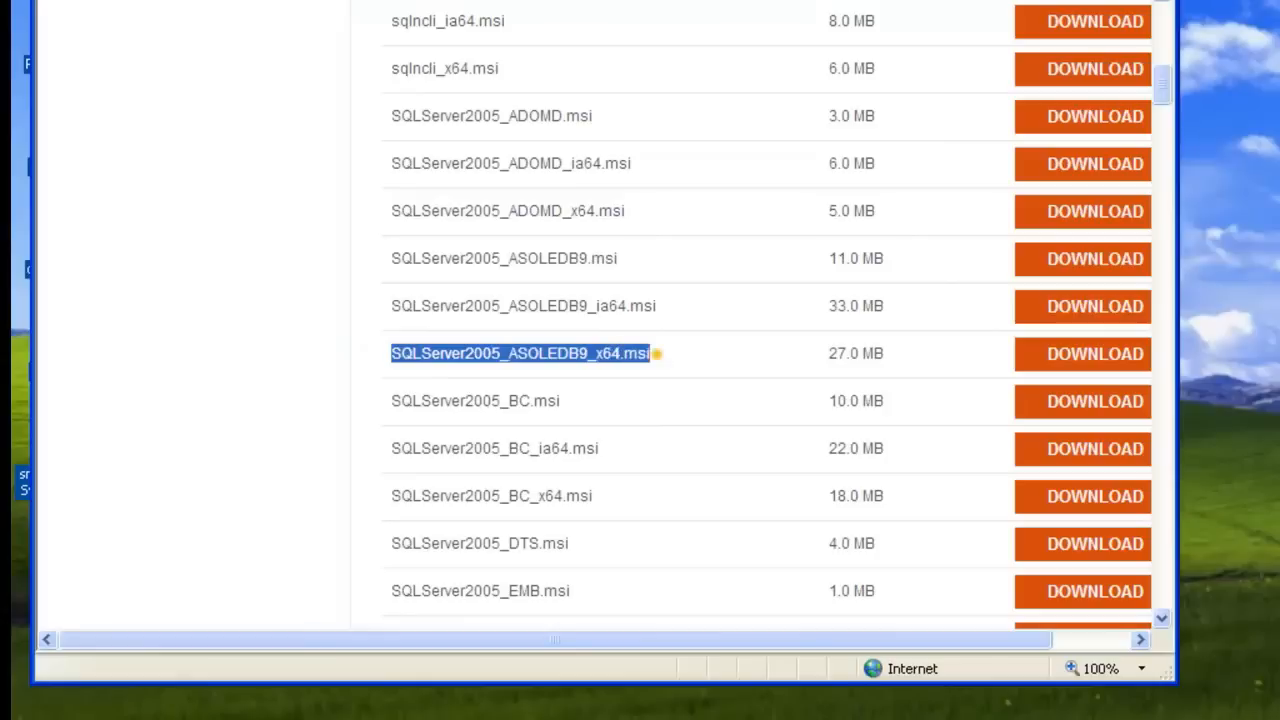
pyautogui.click(652, 353)
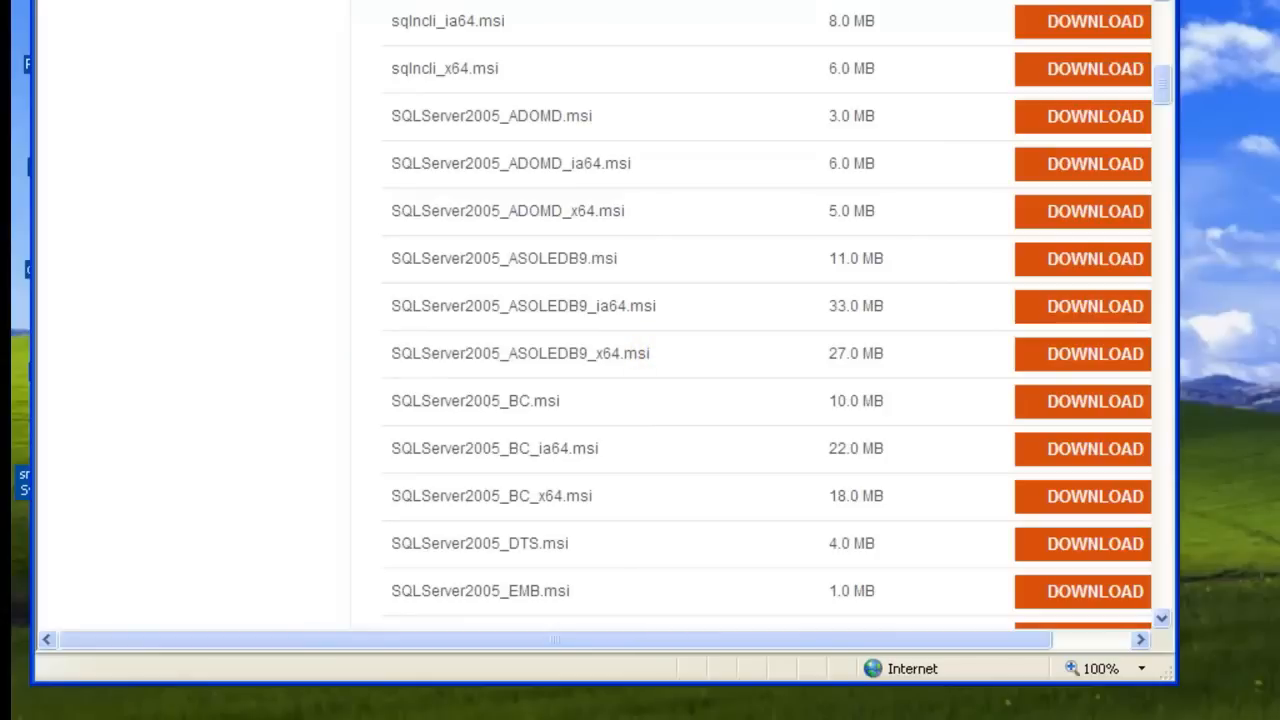
pyautogui.hotkey('alt', 'F4')
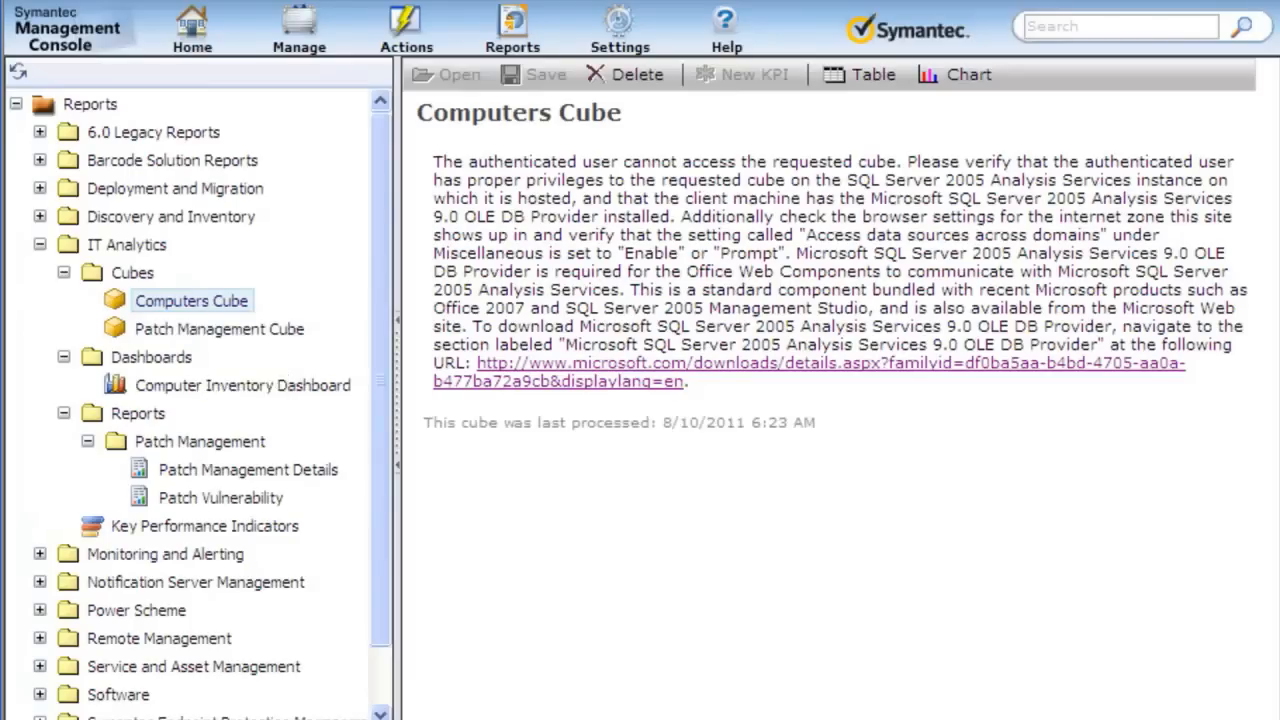
# Reload the Computers Cube and place the Computer Count total in the pivot table's data area.
pyautogui.press('F5')
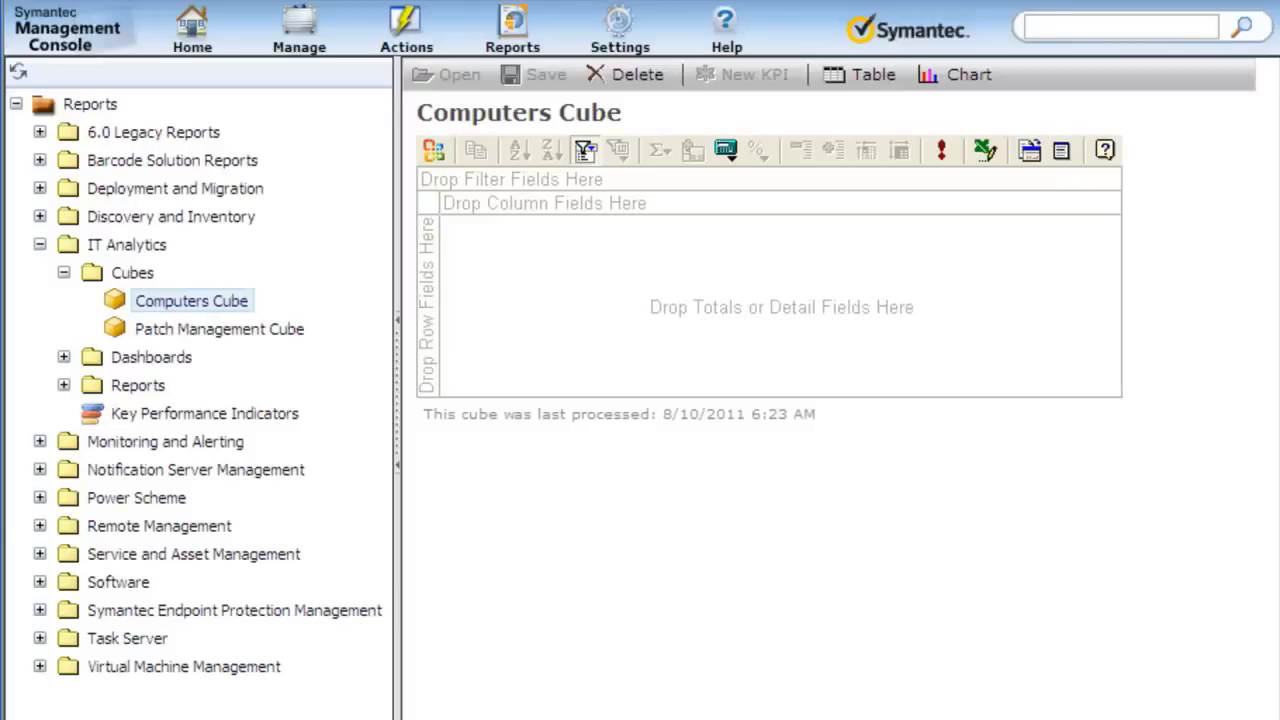
pyautogui.click(548, 197)
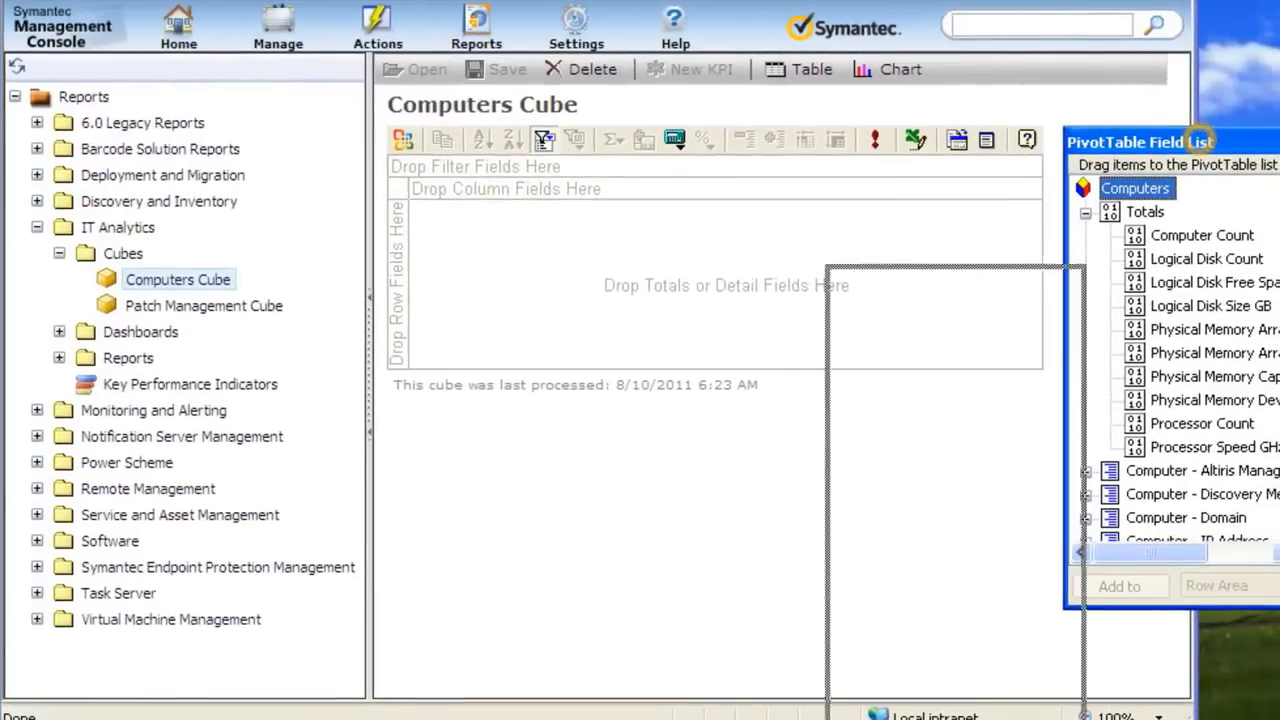
pyautogui.moveTo(1200, 140); pyautogui.dragTo(800, 355)
pyautogui.click(775, 479)
pyautogui.moveTo(783, 456); pyautogui.dragTo(700, 290)
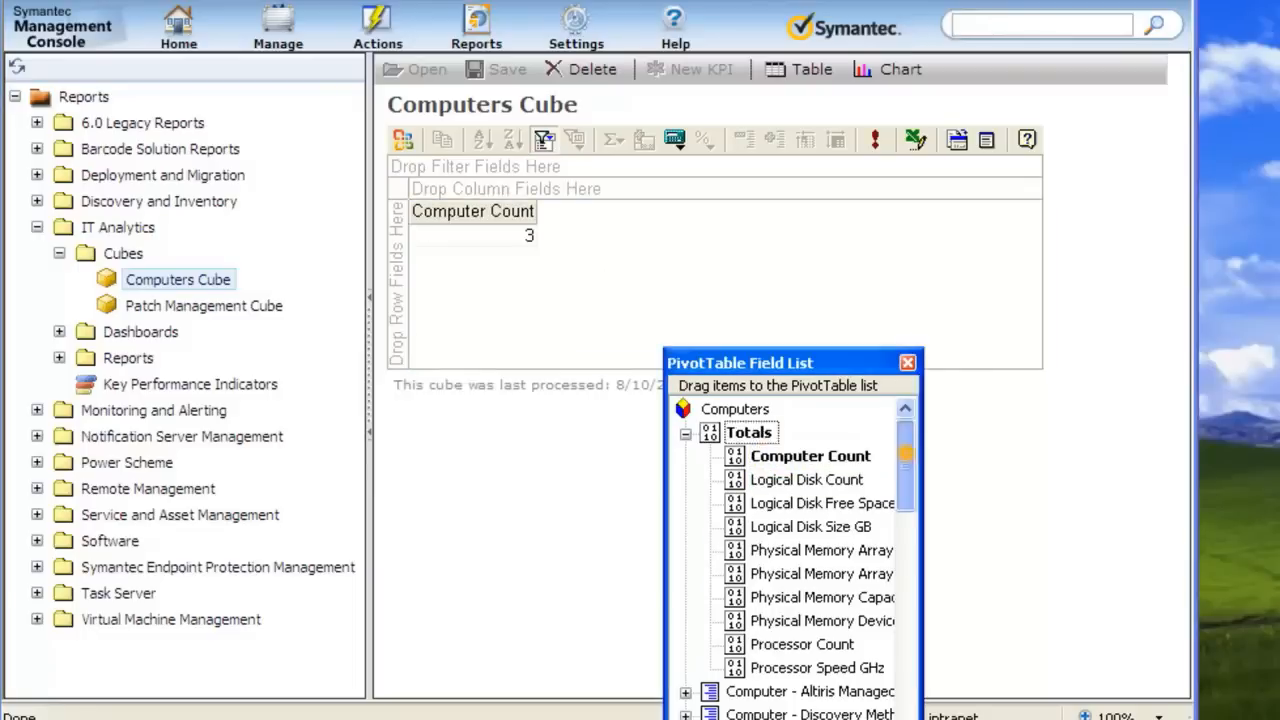
# Add the Computer - OS Type field to the pivot table's filter area.
pyautogui.scroll(-10, 790, 550)
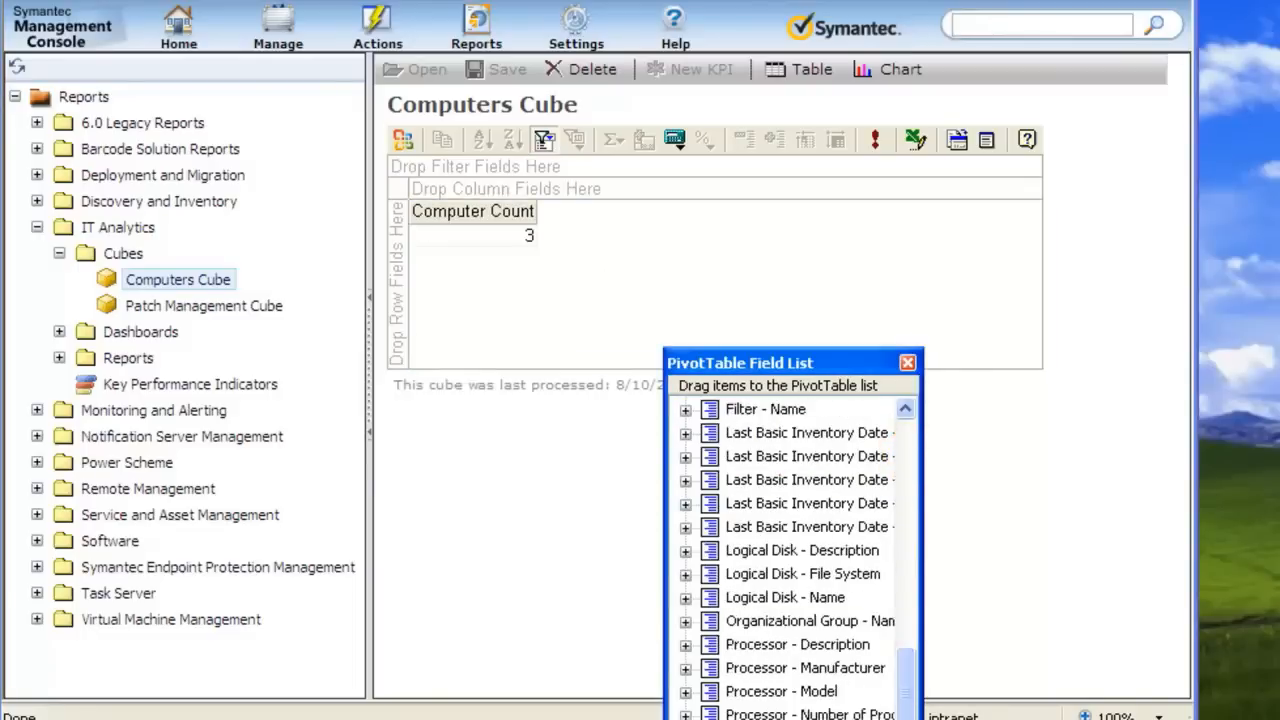
pyautogui.scroll(5, 790, 550)
pyautogui.scroll(1, 790, 550)
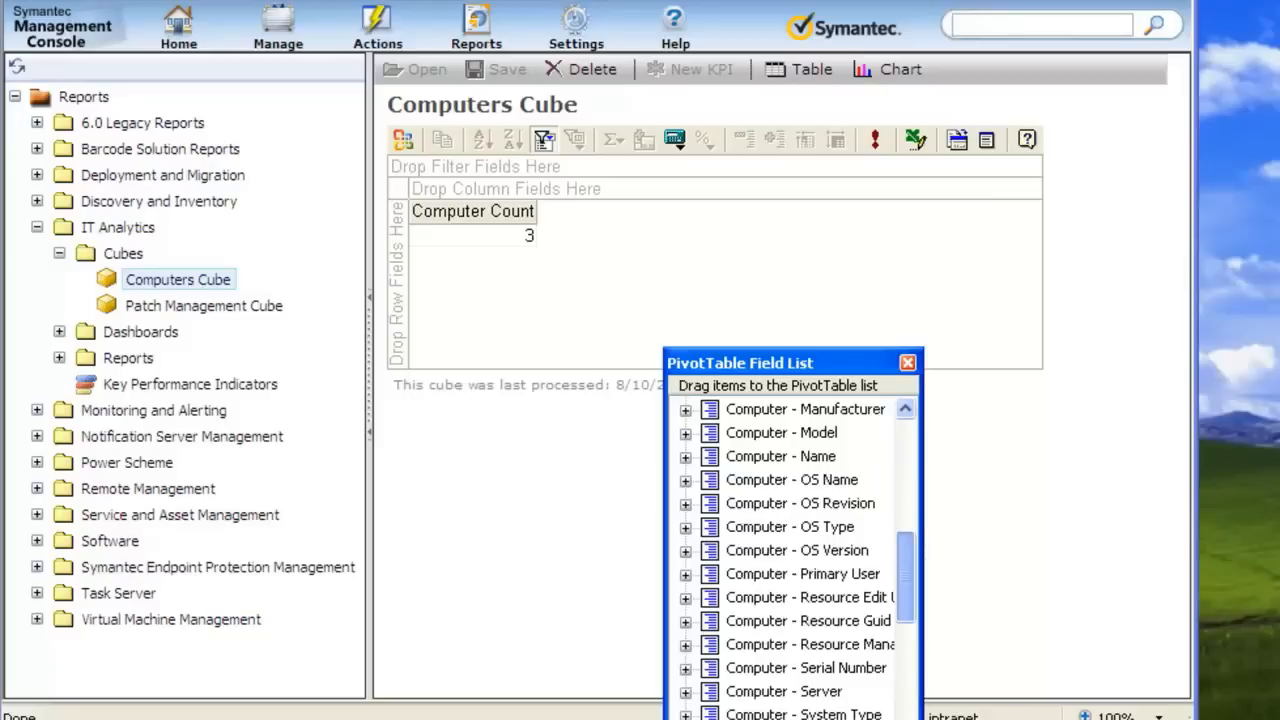
pyautogui.click(685, 480)
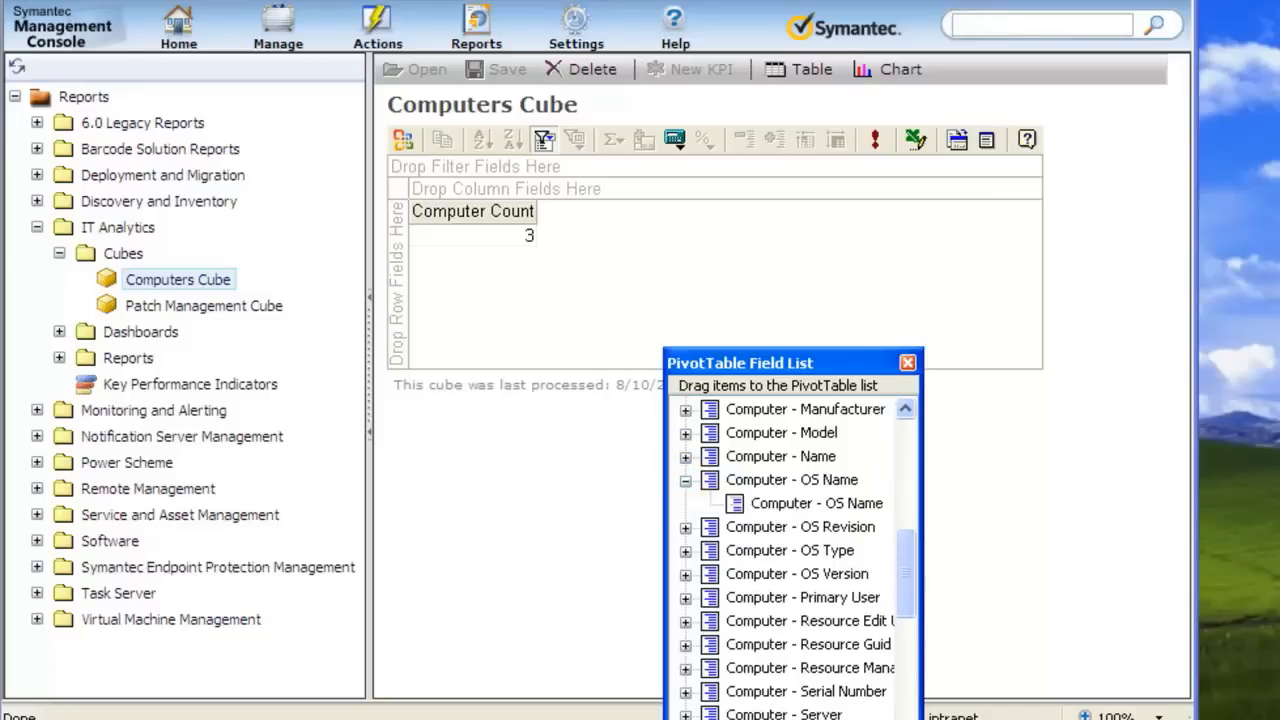
pyautogui.click(790, 503)
pyautogui.click(685, 550)
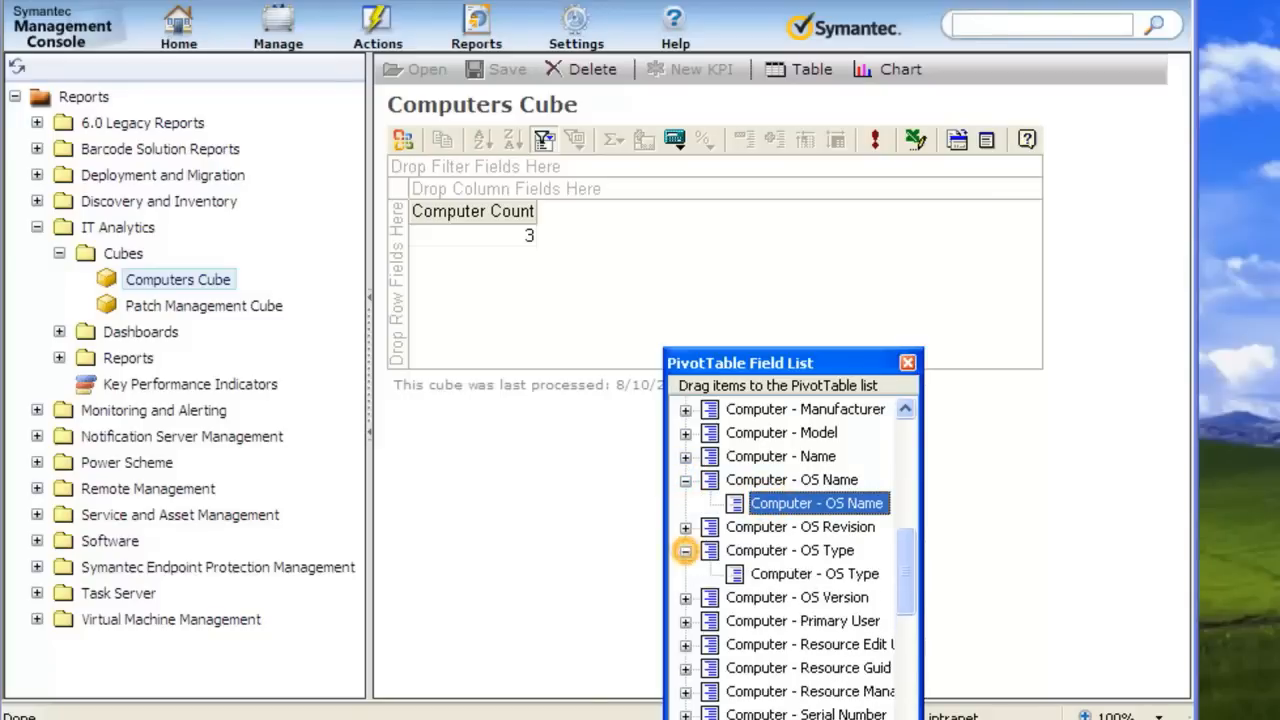
pyautogui.click(810, 573)
pyautogui.moveTo(600, 166); pyautogui.dragTo(600, 166)
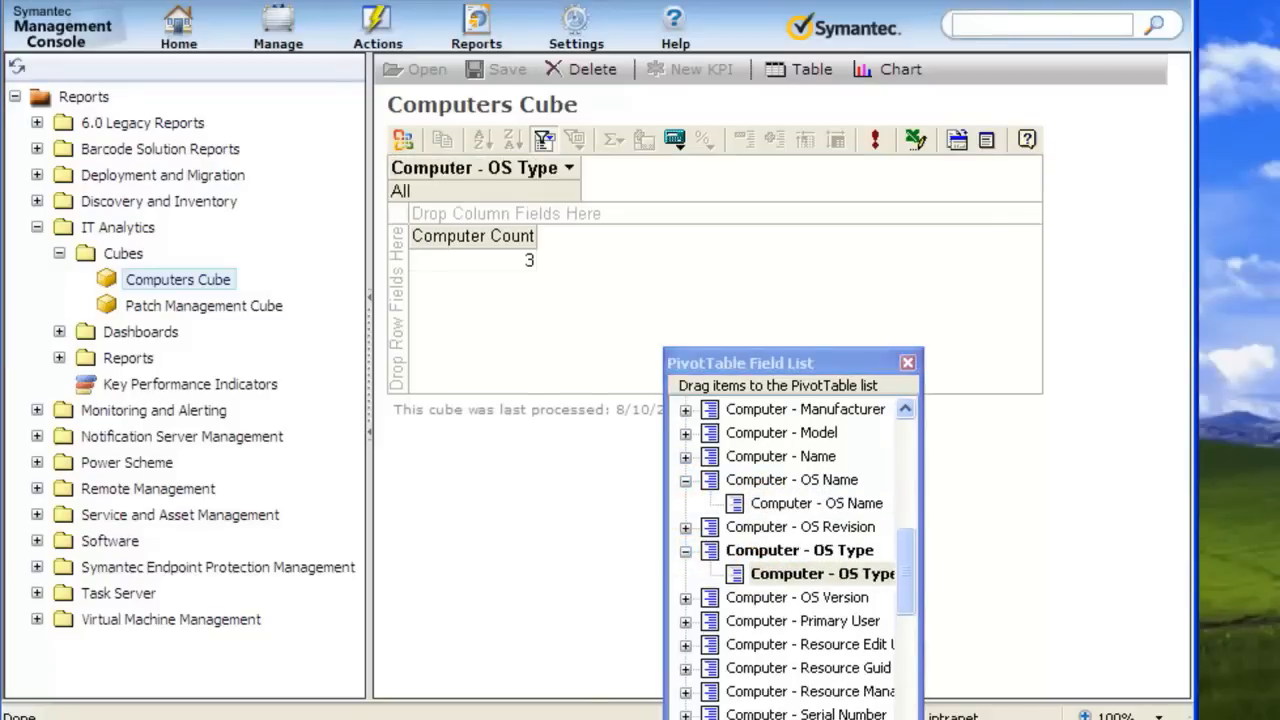
# Filter Computer - OS Type to Professional only and close the PivotTable field list.
pyautogui.click(568, 167)
pyautogui.click(405, 193)
pyautogui.click(405, 235)
pyautogui.click(444, 412)
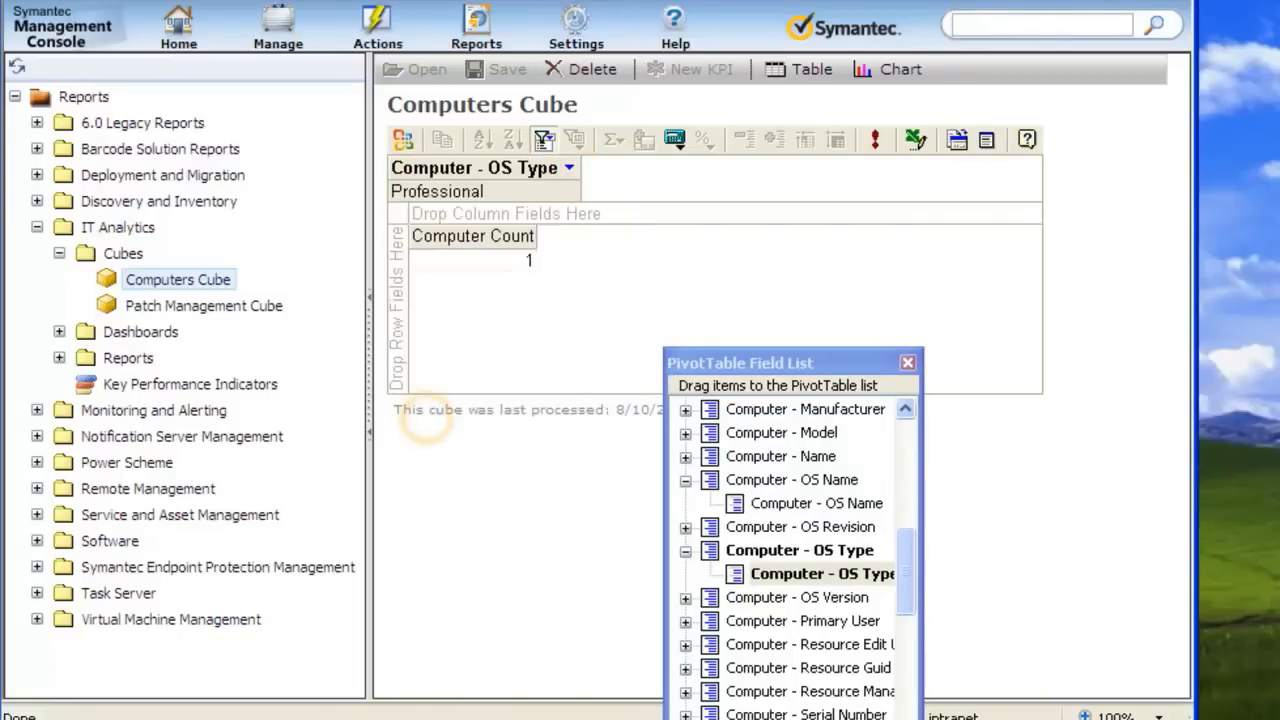
pyautogui.click(907, 362)
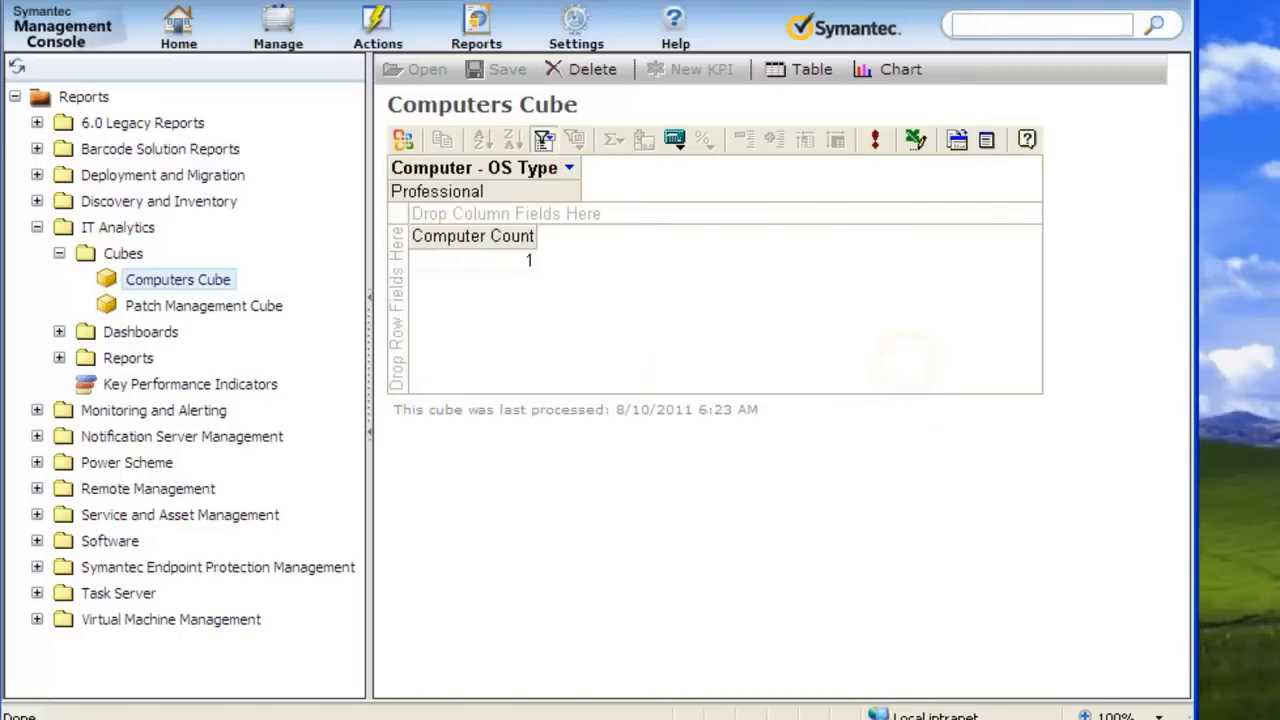
# Check the client user's access to the Computer Inventory Dashboard and the Patch Management Details report.
pyautogui.click(59, 331)
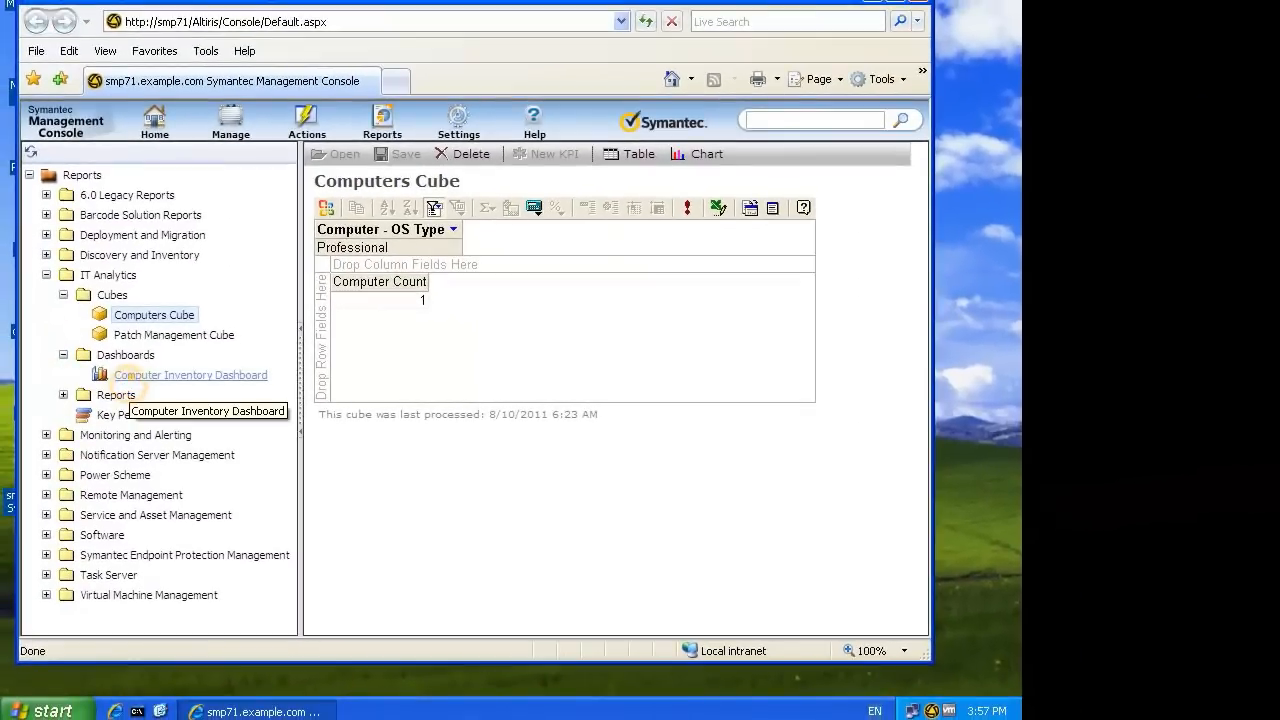
pyautogui.click(140, 362)
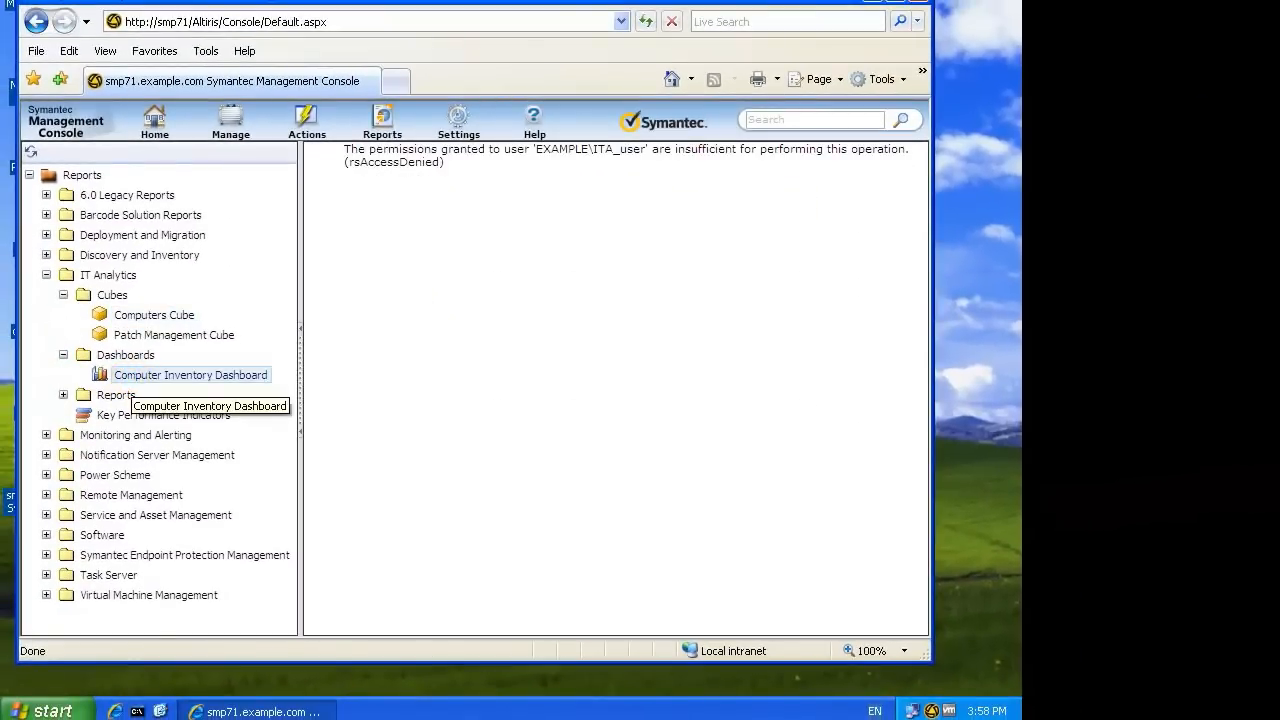
pyautogui.click(63, 395)
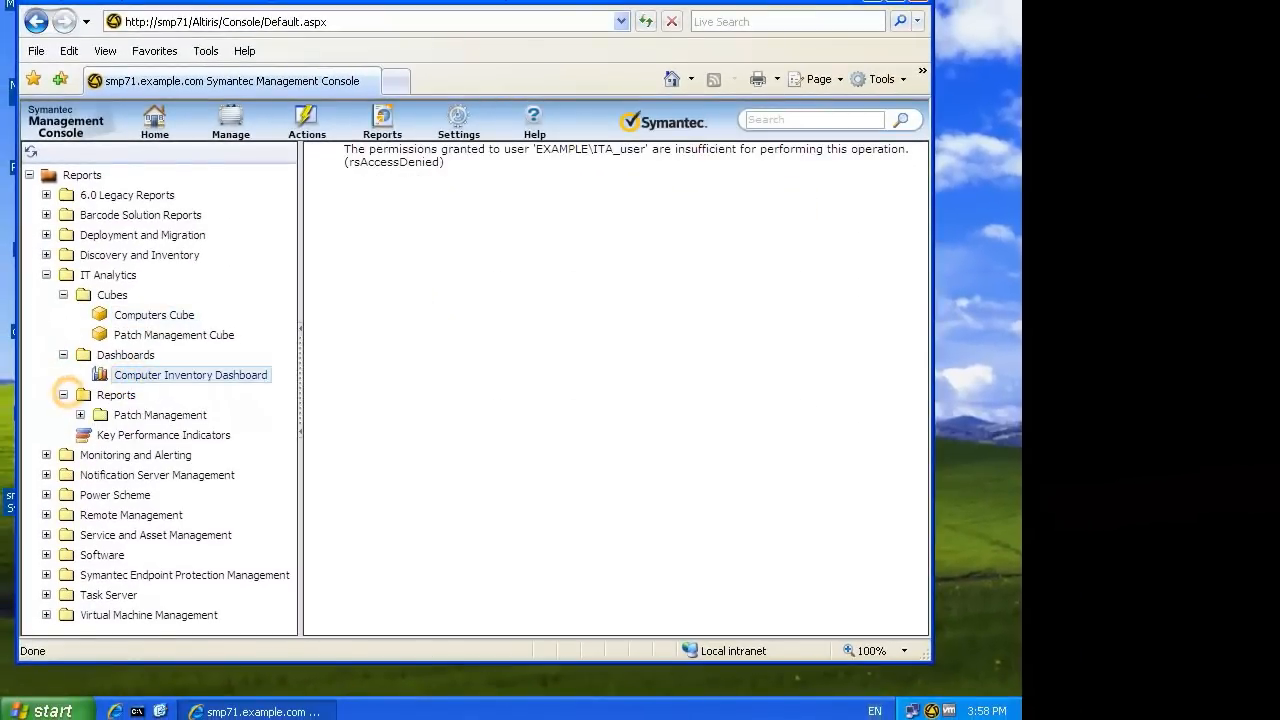
pyautogui.click(80, 415)
pyautogui.click(140, 435)
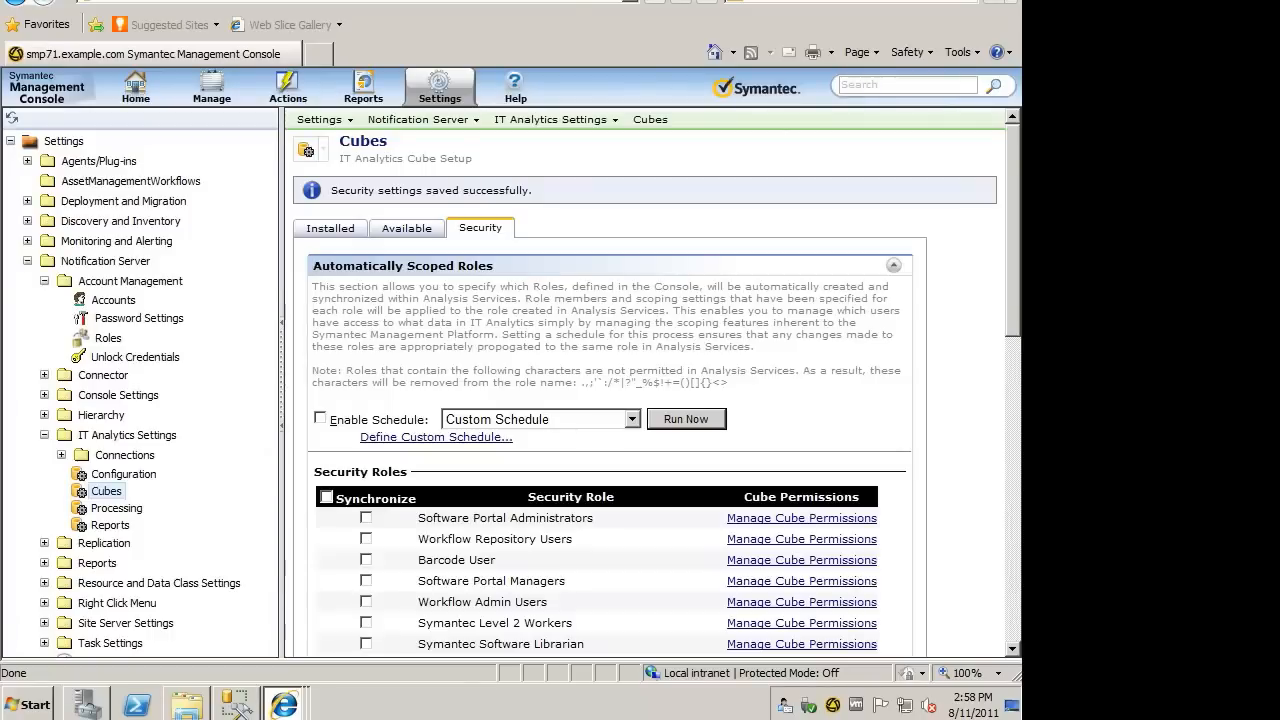
# In the IT Analytics report security settings, search accounts starting with "ita", add ITA User as a role member and save.
pyautogui.click(105, 525)
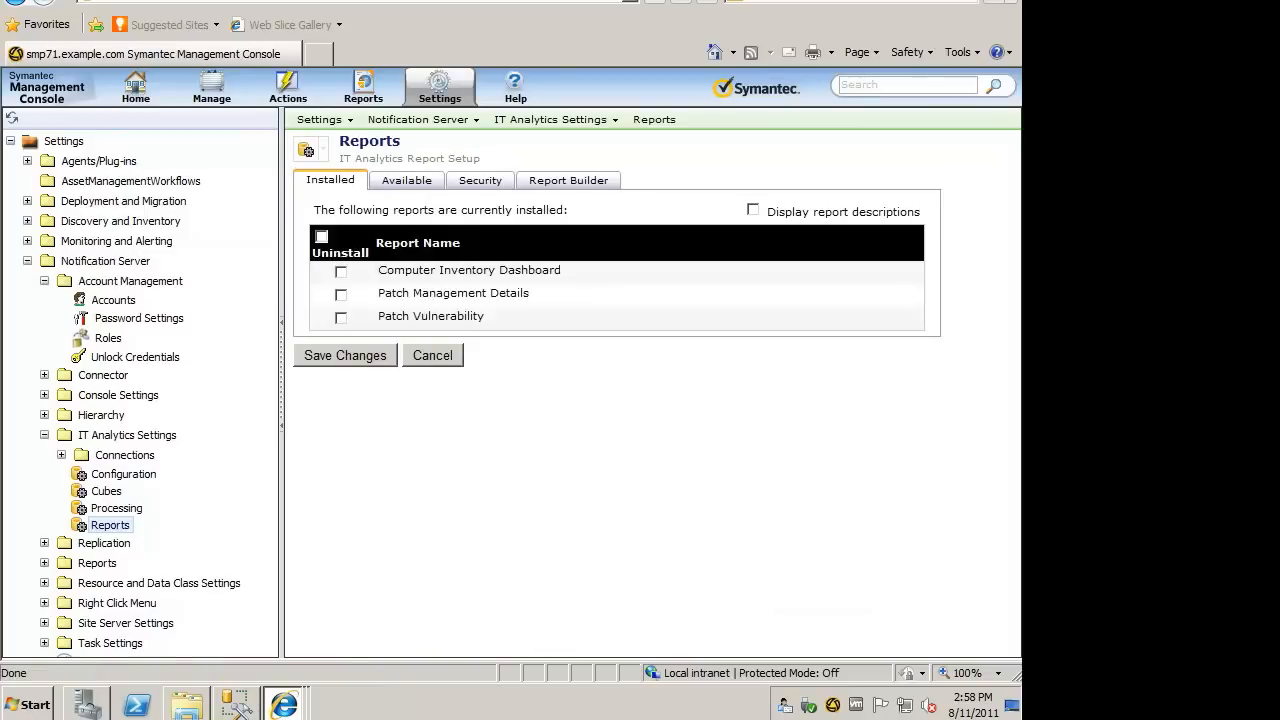
pyautogui.click(480, 180)
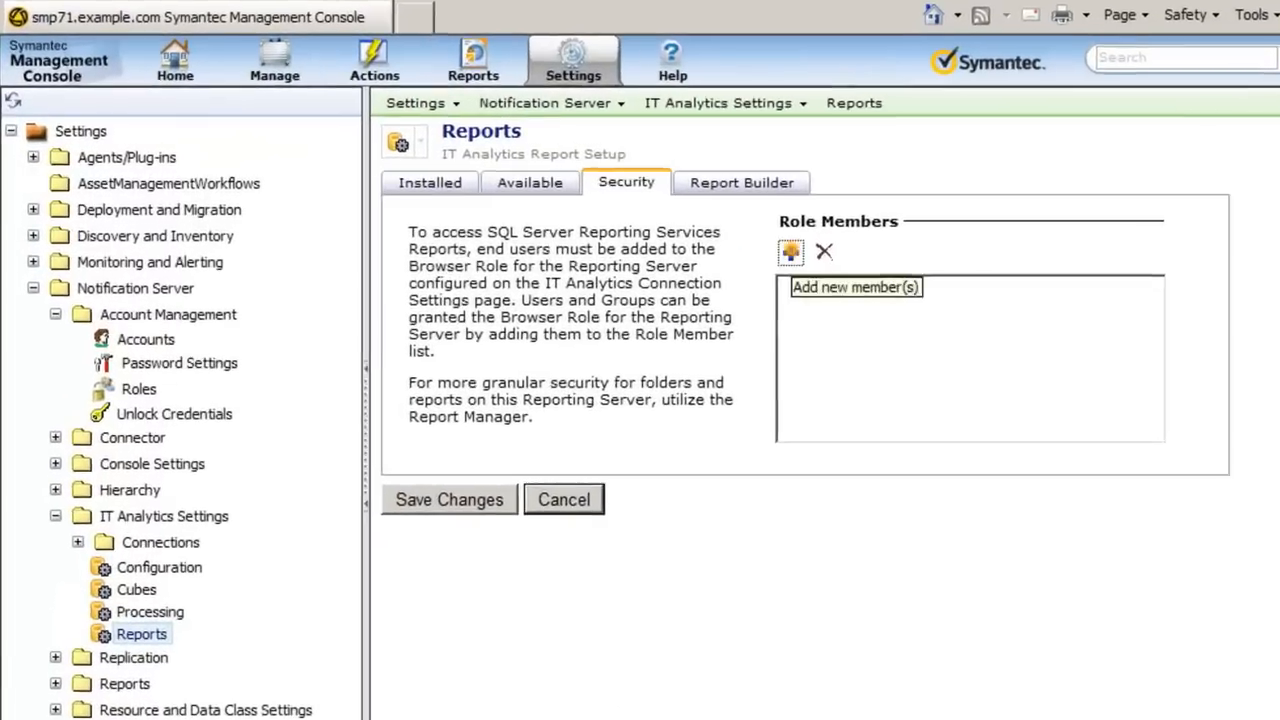
pyautogui.click(648, 237)
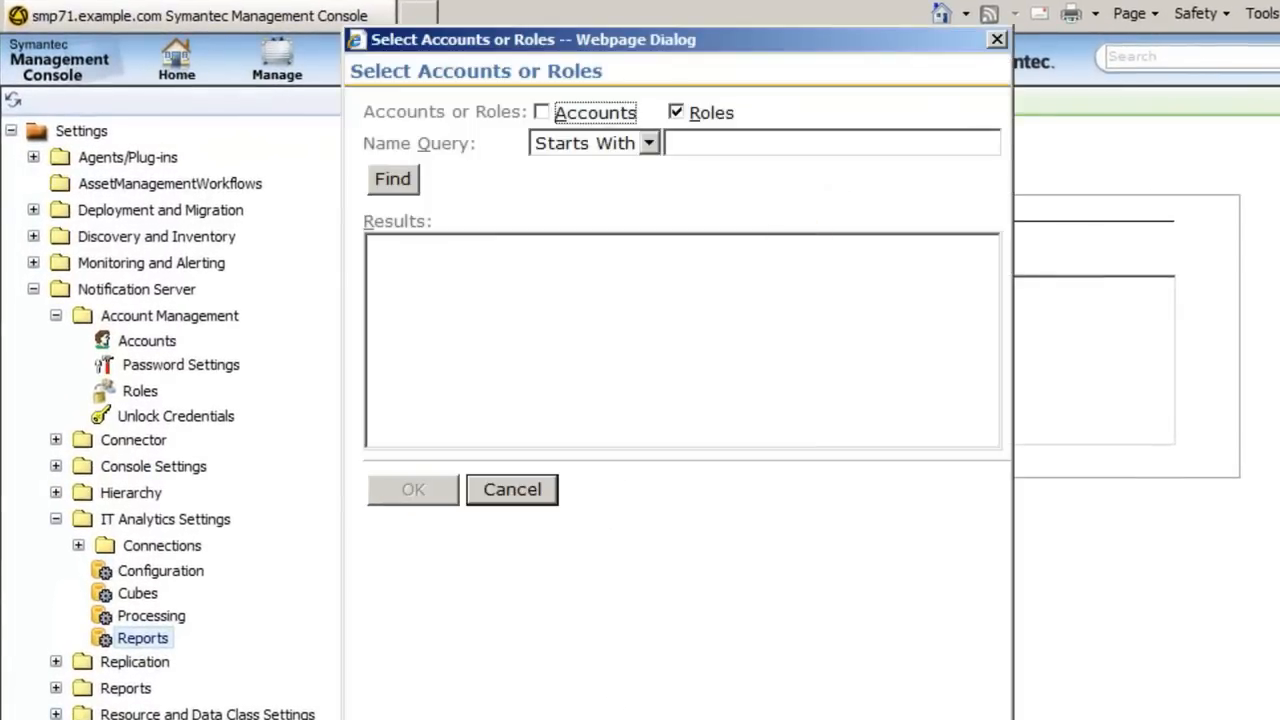
pyautogui.click(677, 112)
pyautogui.click(545, 112)
pyautogui.click(690, 140)
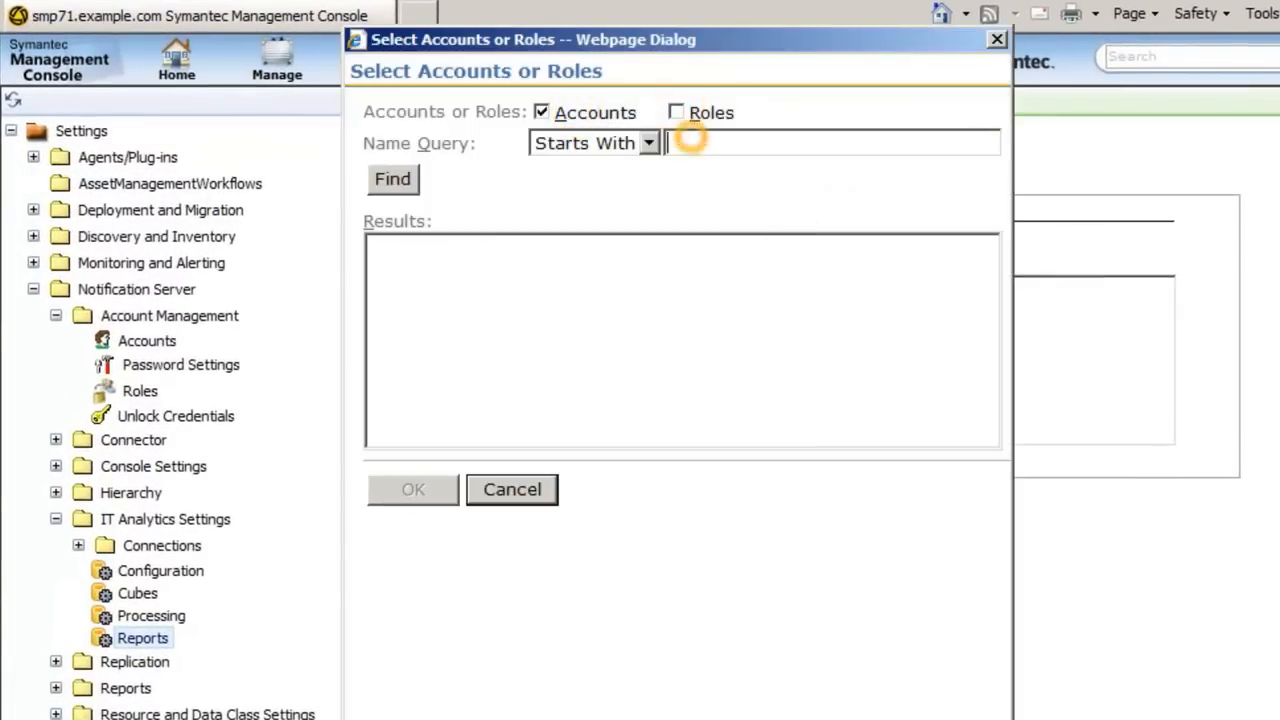
pyautogui.write('ita')
pyautogui.press('Tab')
pyautogui.press('Return')
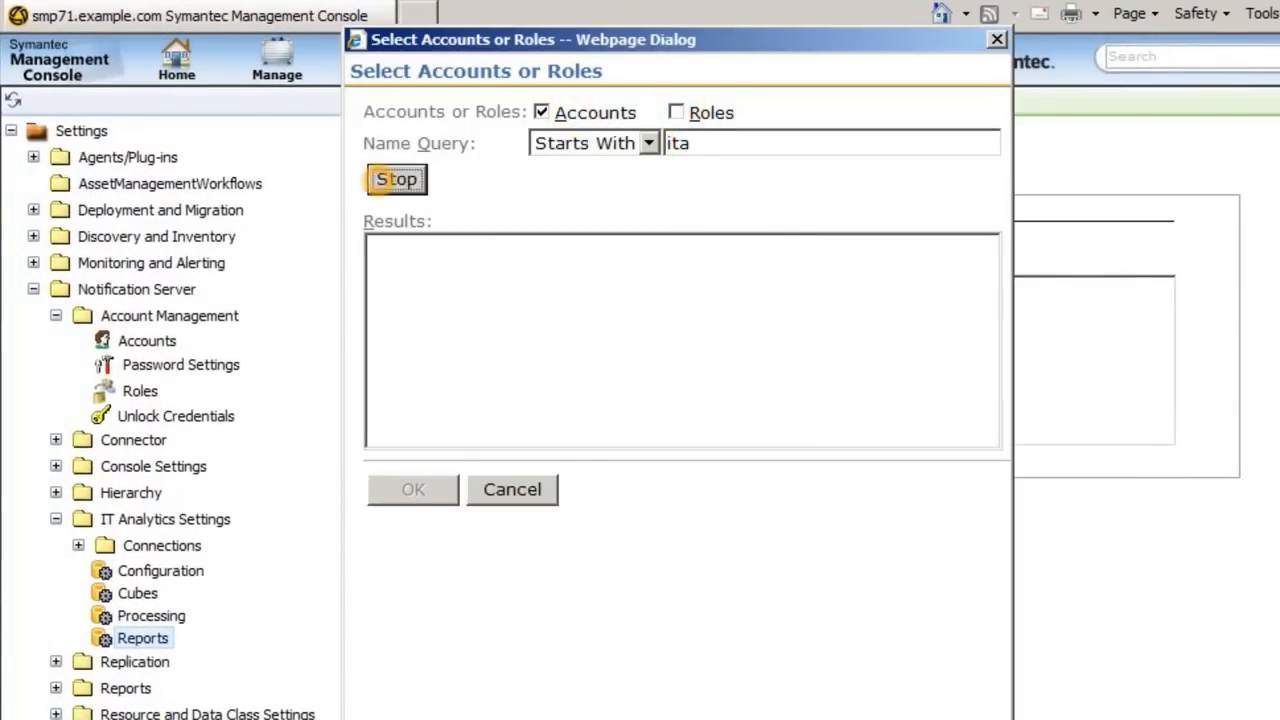
pyautogui.click(434, 246)
pyautogui.click(414, 489)
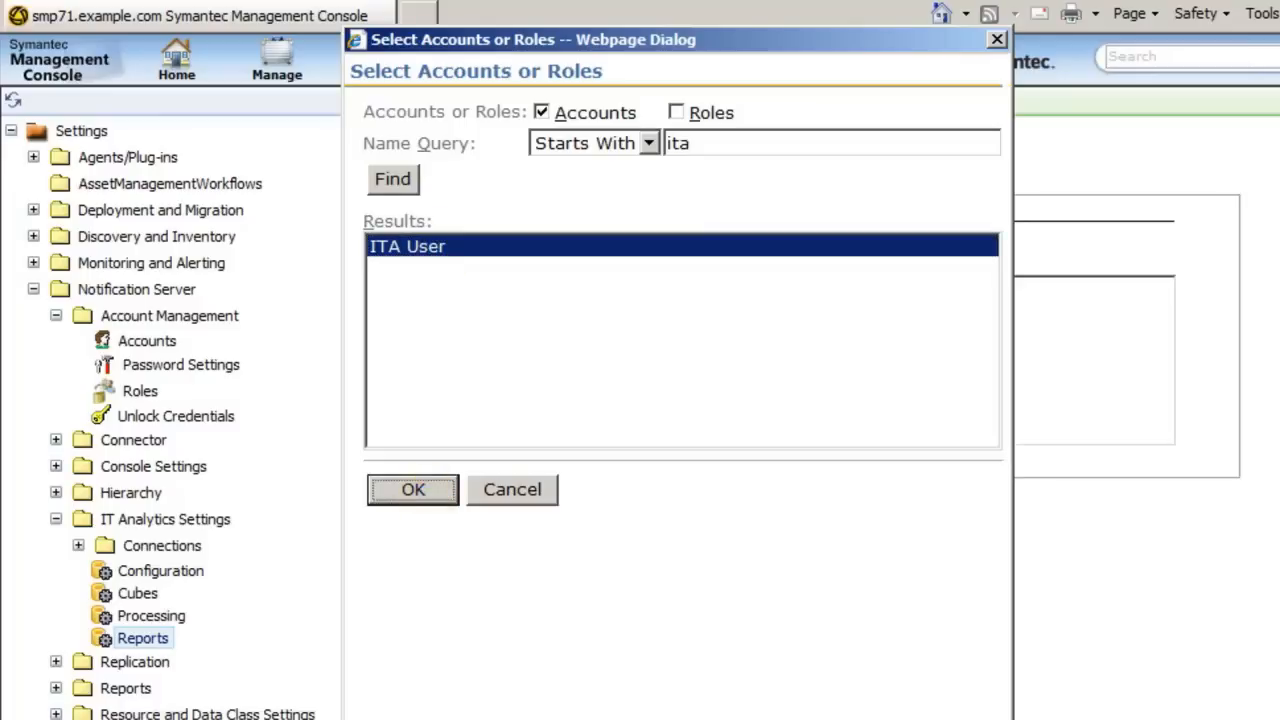
pyautogui.click(465, 508)
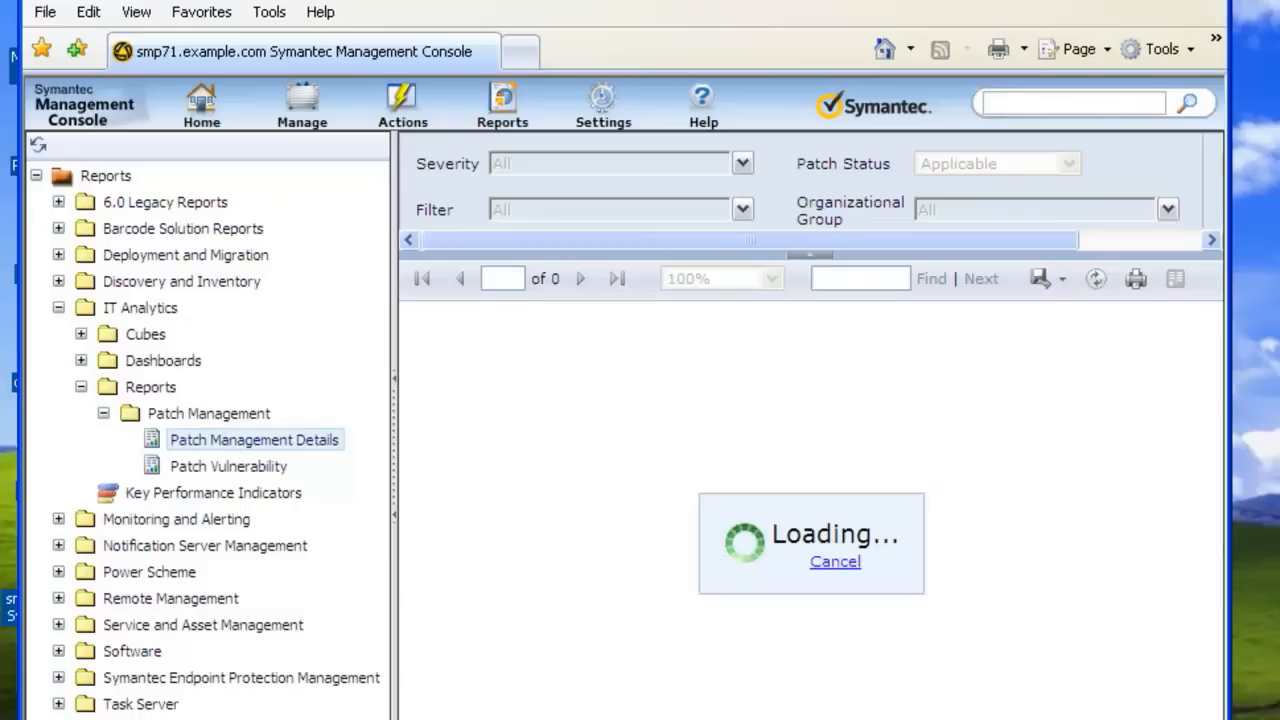
# Check the client user's access to the Computer Inventory Dashboard under the IT Analytics dashboards.
pyautogui.click(81, 360)
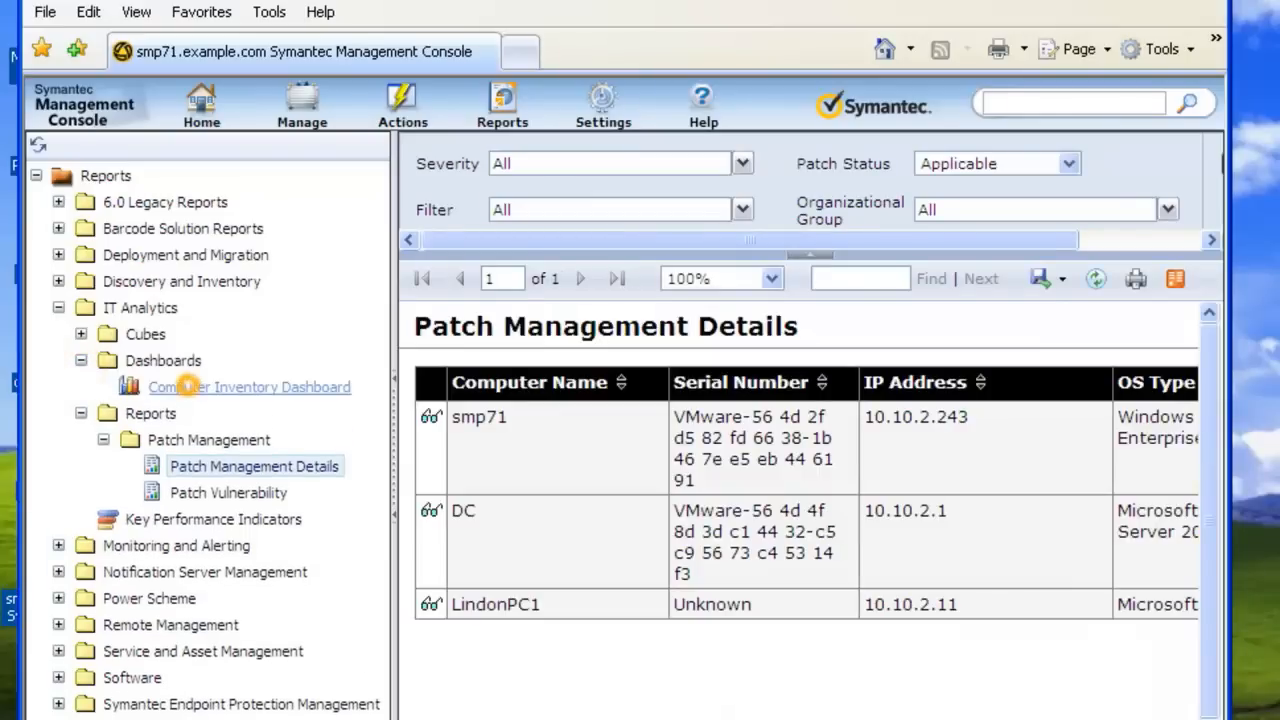
pyautogui.click(188, 387)
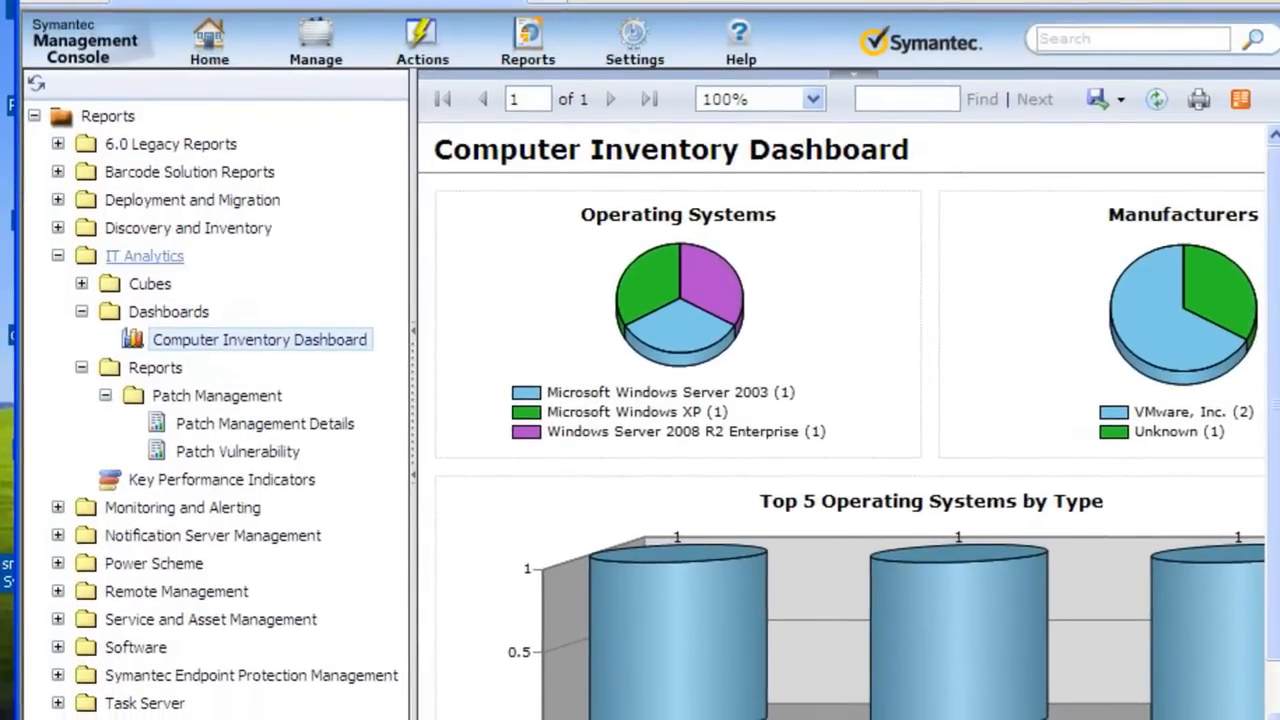
pyautogui.rightClick(140, 257)
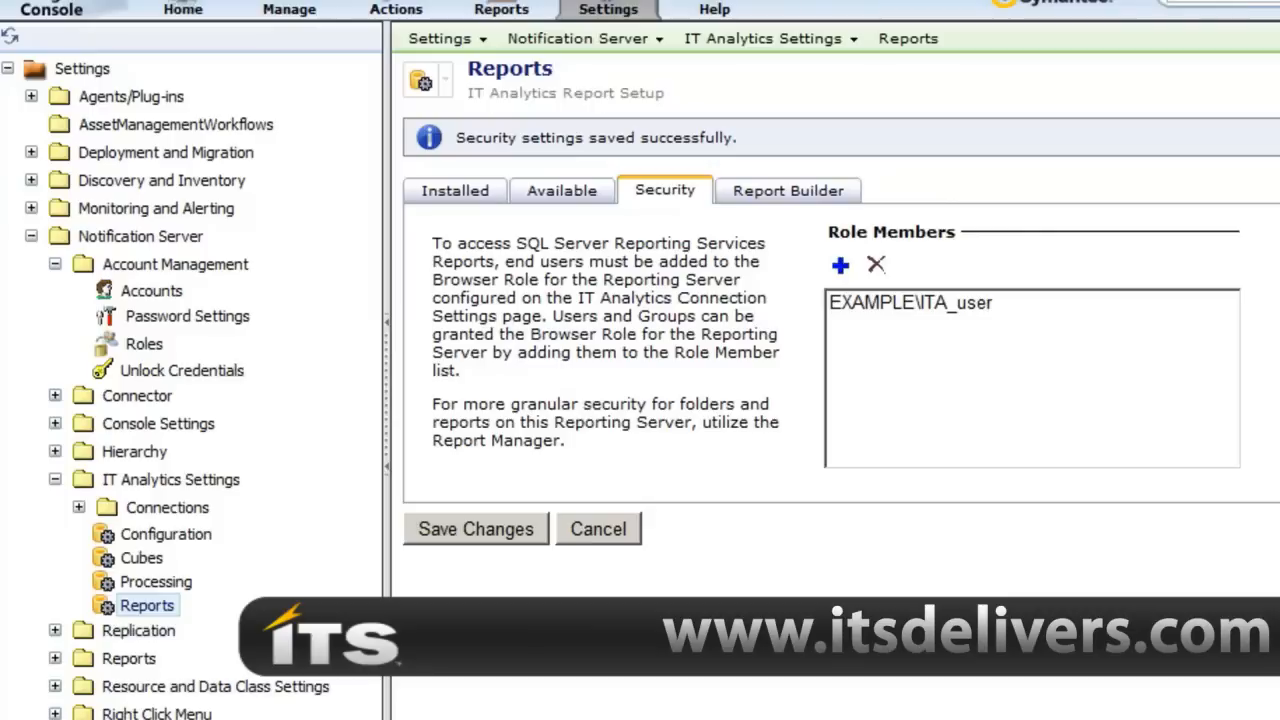
# Review the IT Analytics cube setup and return to the report setup on the server console.
pyautogui.click(102, 555)
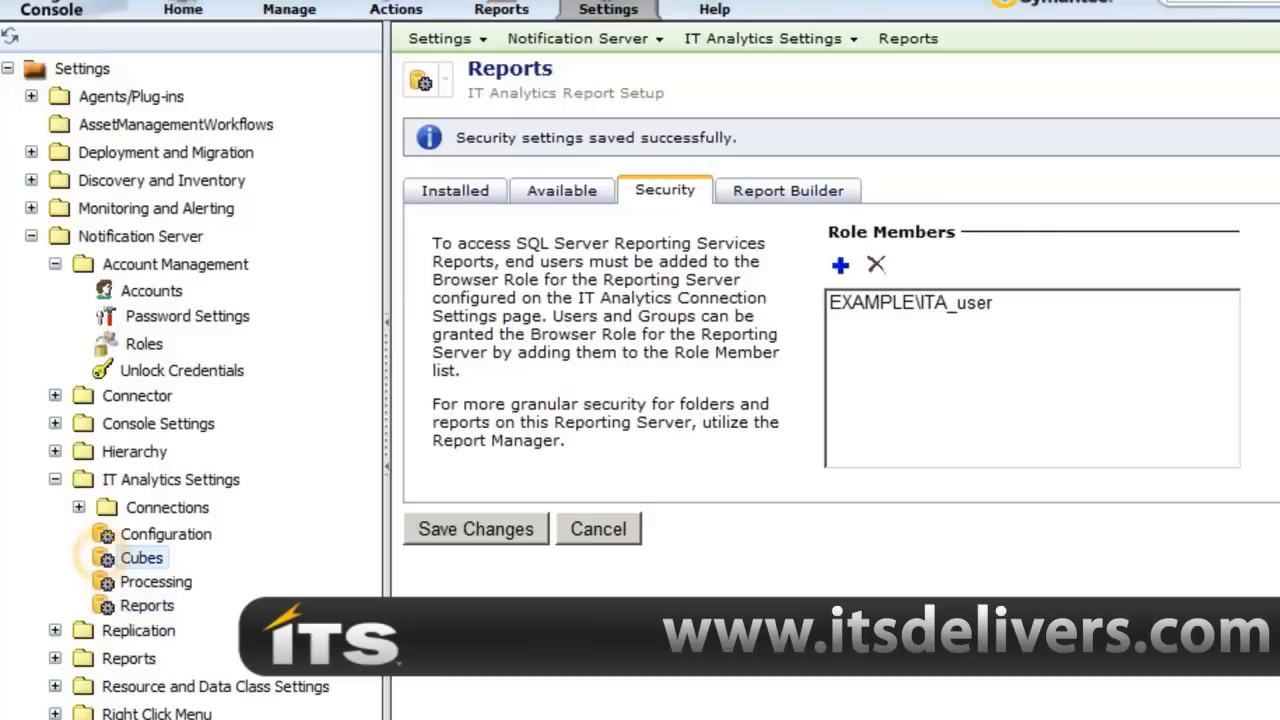
pyautogui.click(147, 605)
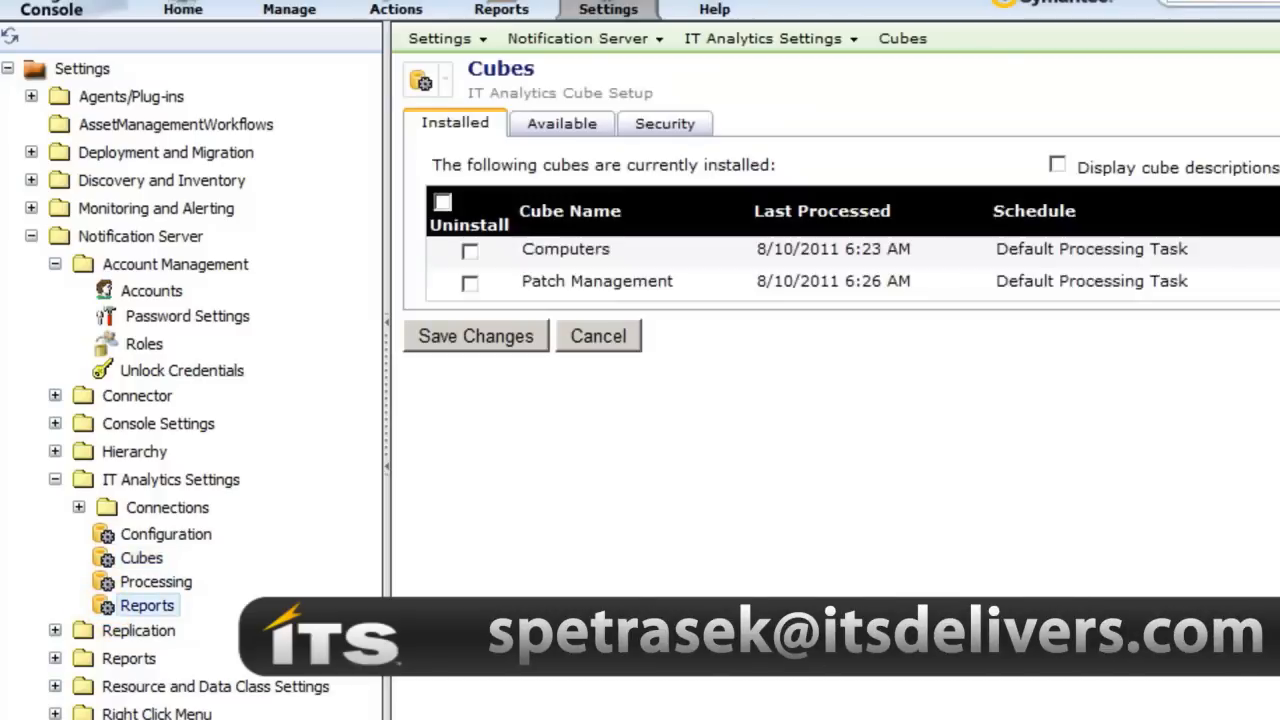